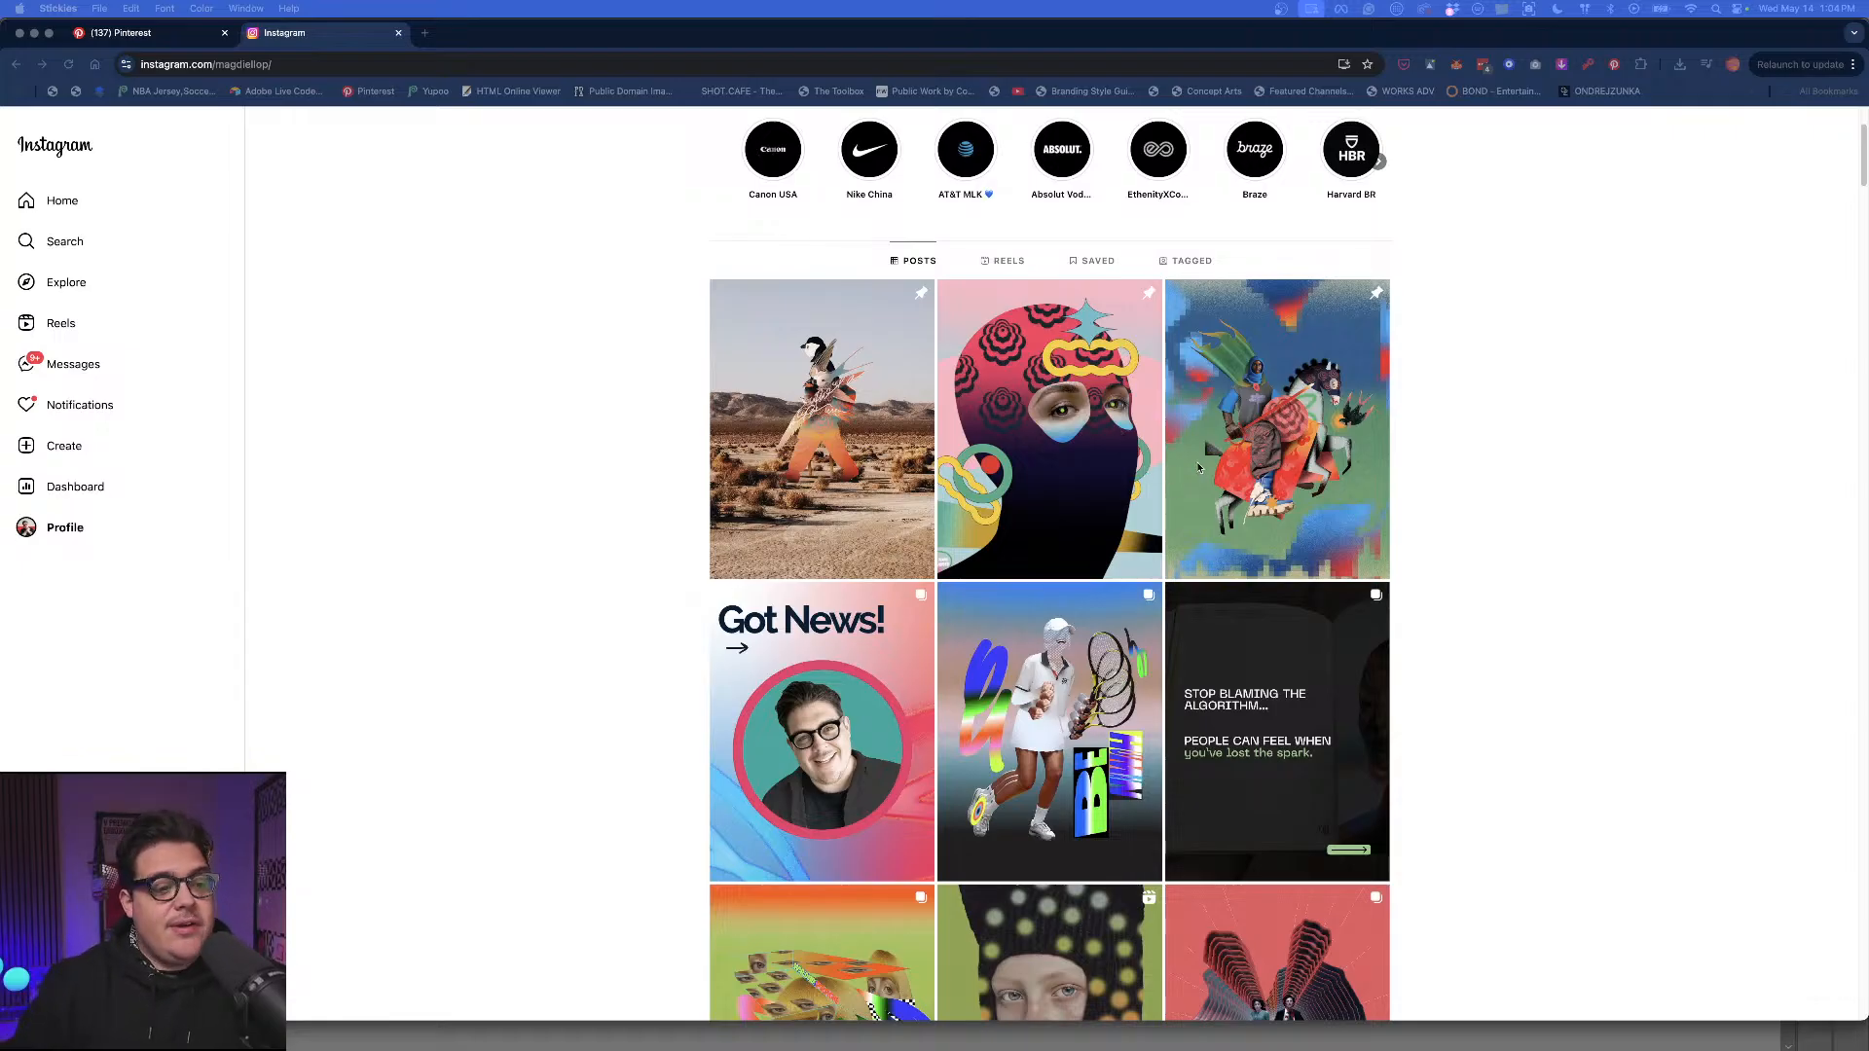
Open the collage post of the blonde woman with HUMAN lettering, view its carousel through the fourth image, and close it.
{"action": "scroll", "coordinate": [1195, 462], "scroll_direction": "down", "scroll_amount": 4}
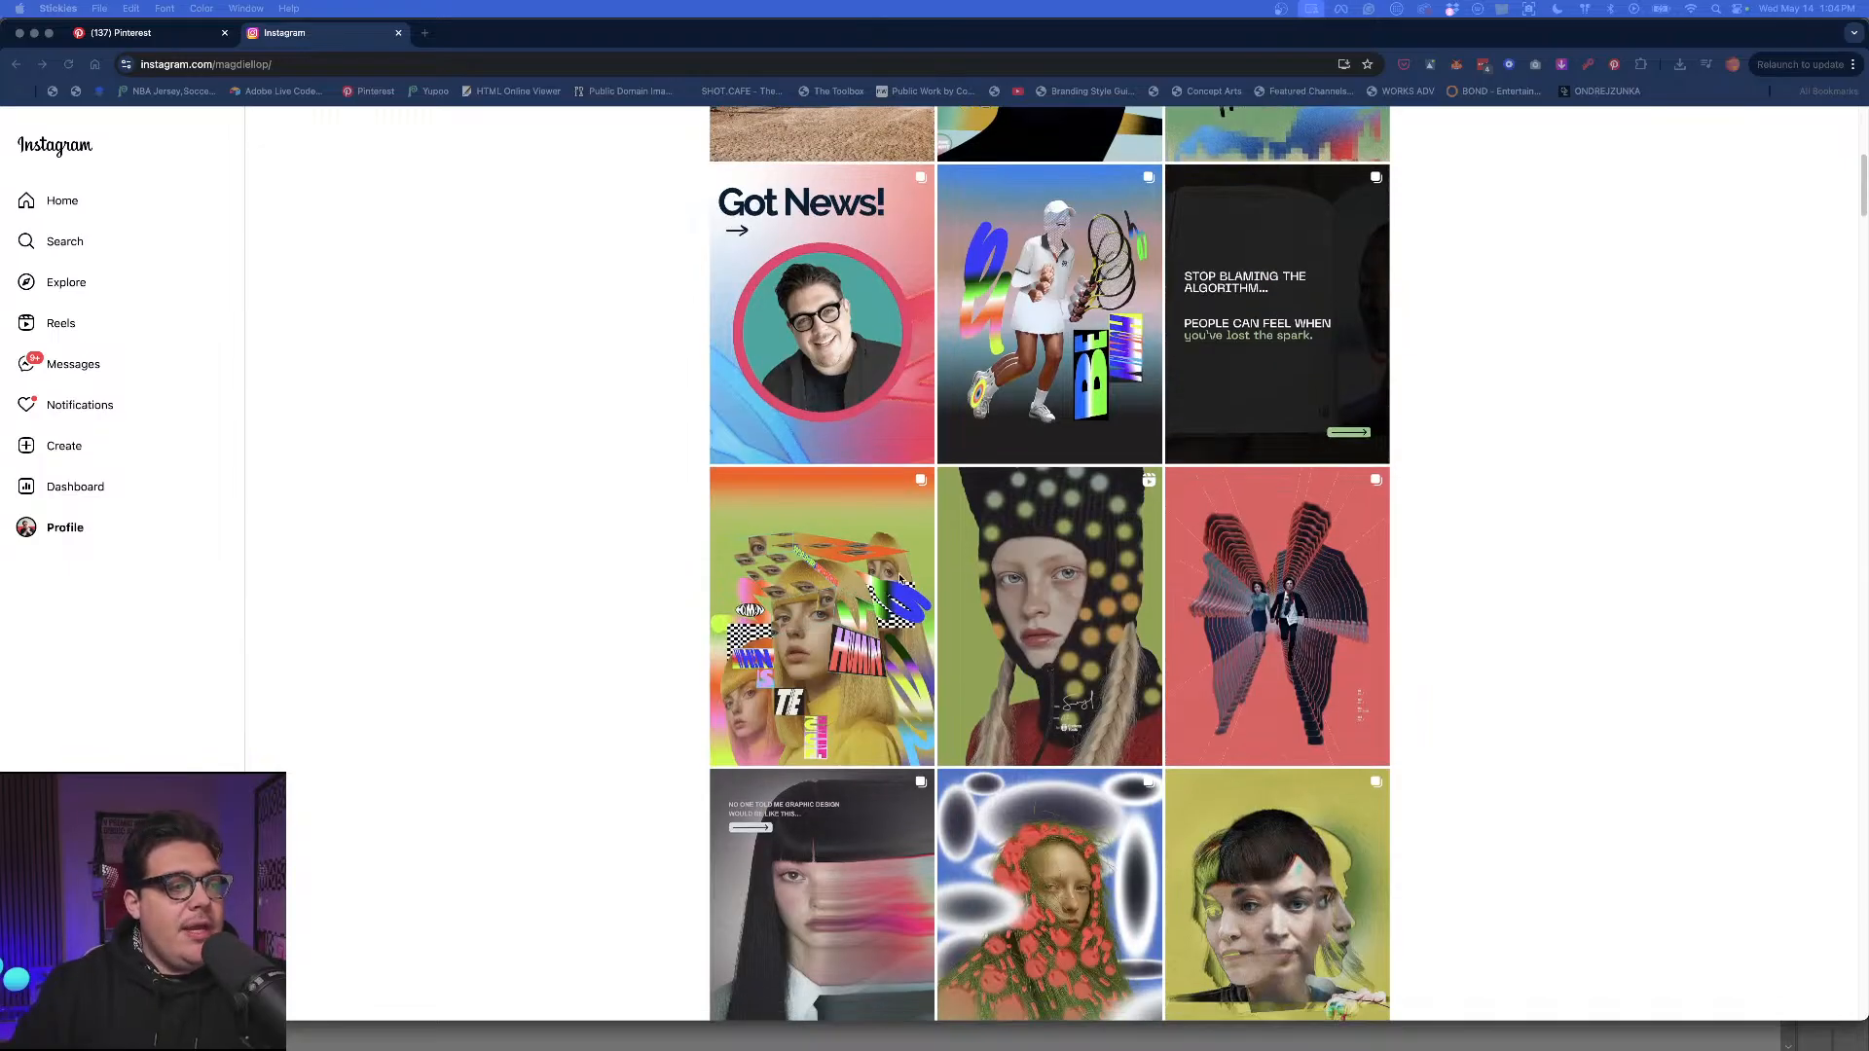
{"action": "scroll", "coordinate": [869, 591], "scroll_direction": "down", "scroll_amount": 5}
{"action": "scroll", "coordinate": [871, 545], "scroll_direction": "up", "scroll_amount": 3}
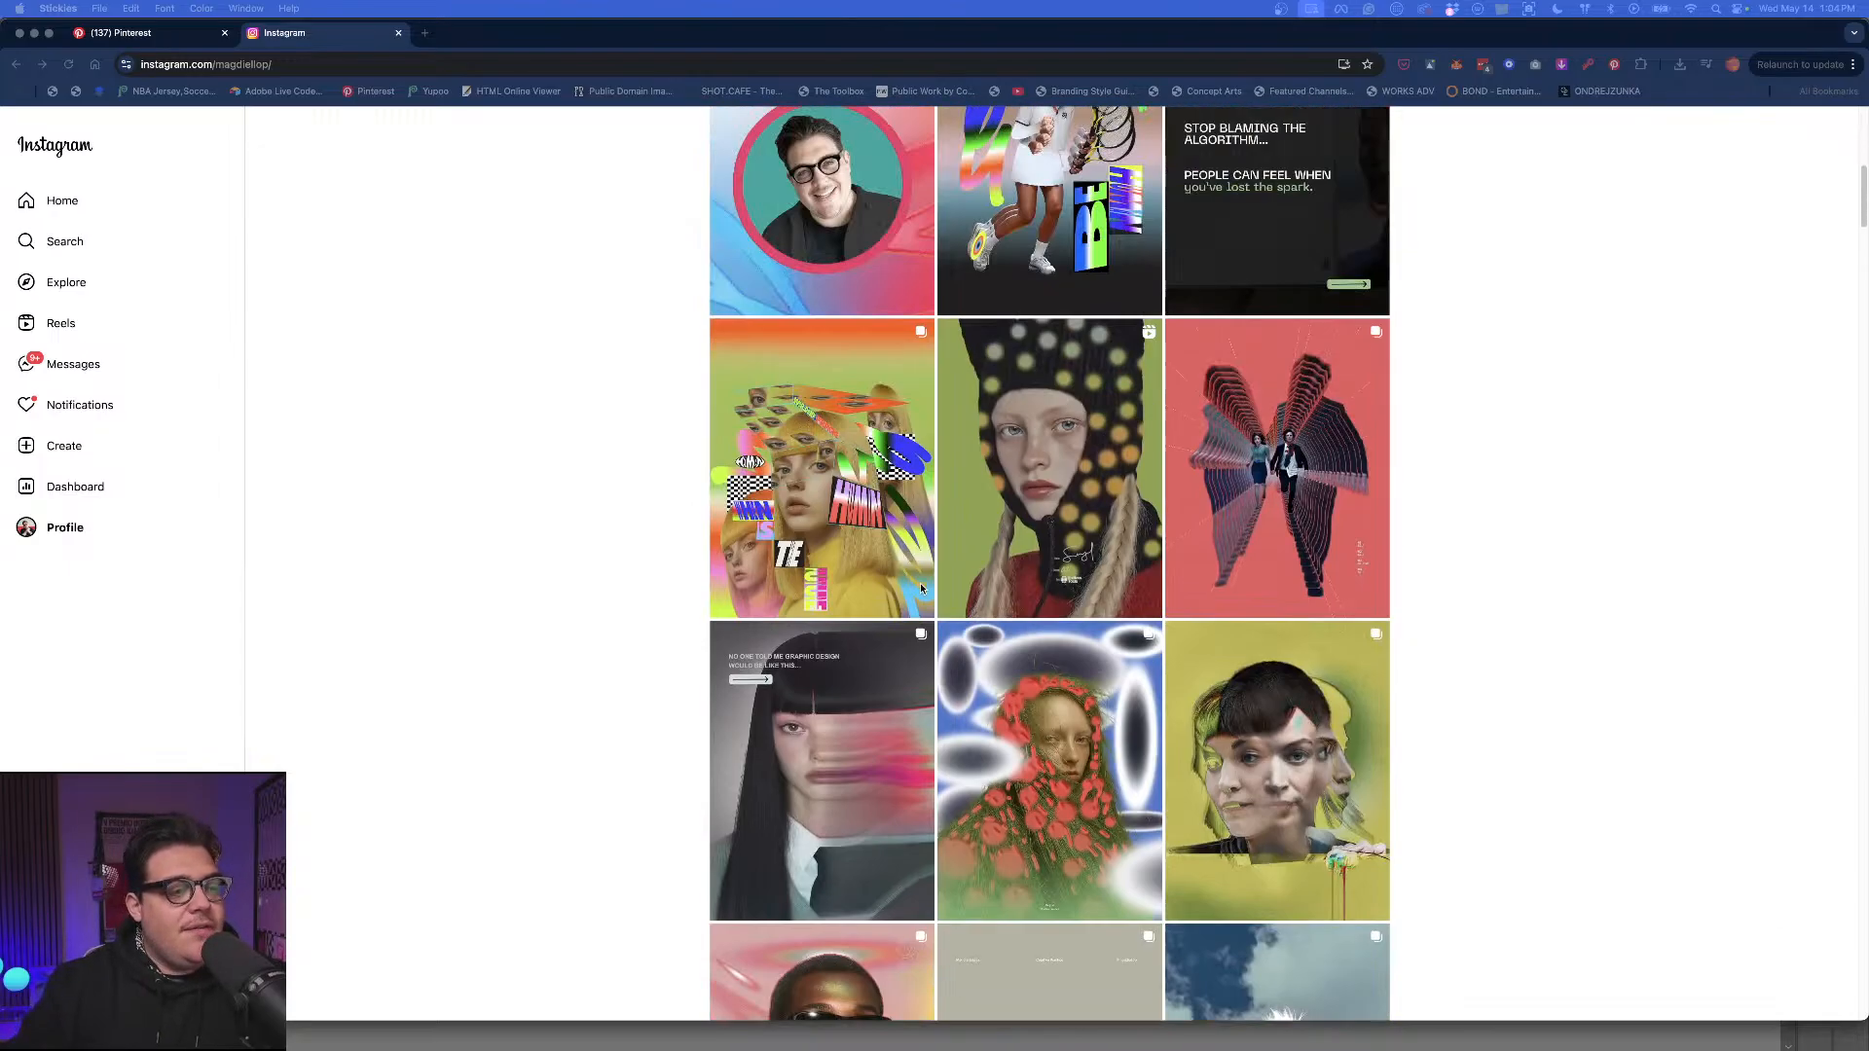
{"action": "left_click", "coordinate": [873, 520]}
{"action": "left_click", "coordinate": [873, 520]}
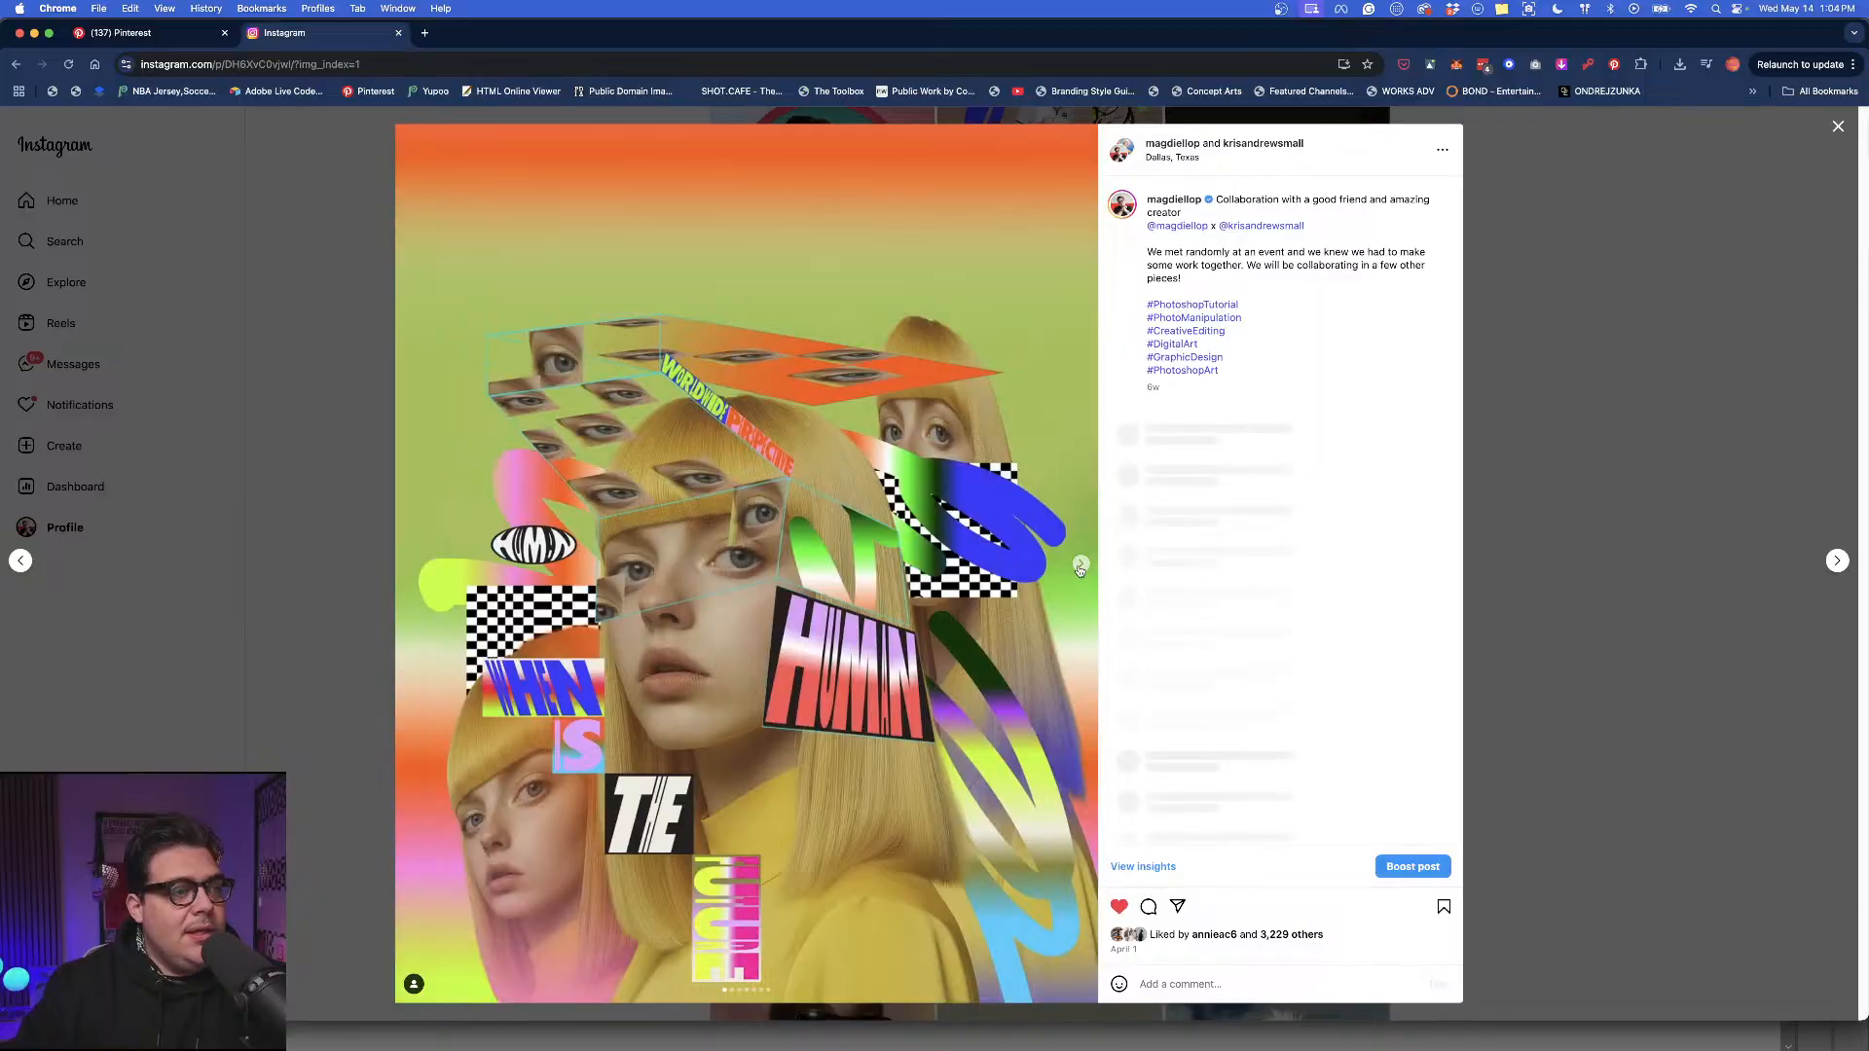
{"action": "left_click", "coordinate": [1080, 565]}
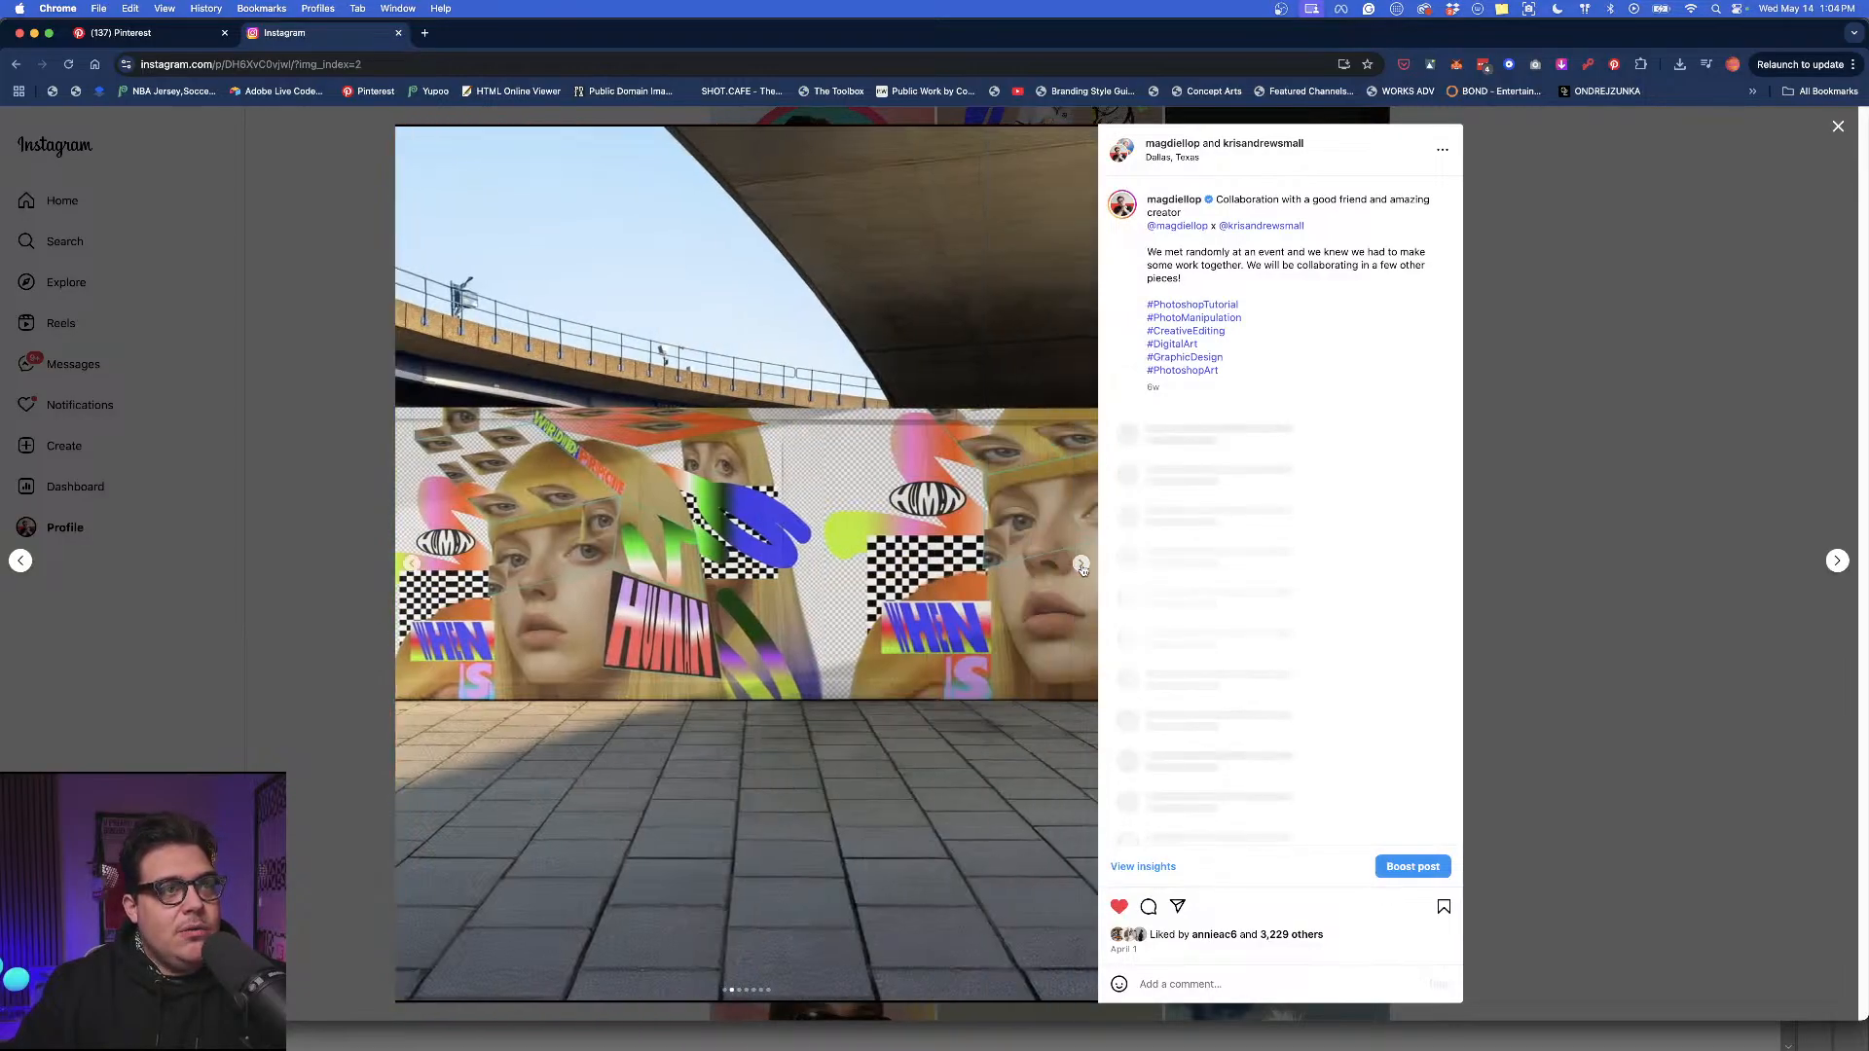
{"action": "left_click", "coordinate": [1081, 565]}
{"action": "left_click", "coordinate": [1081, 565]}
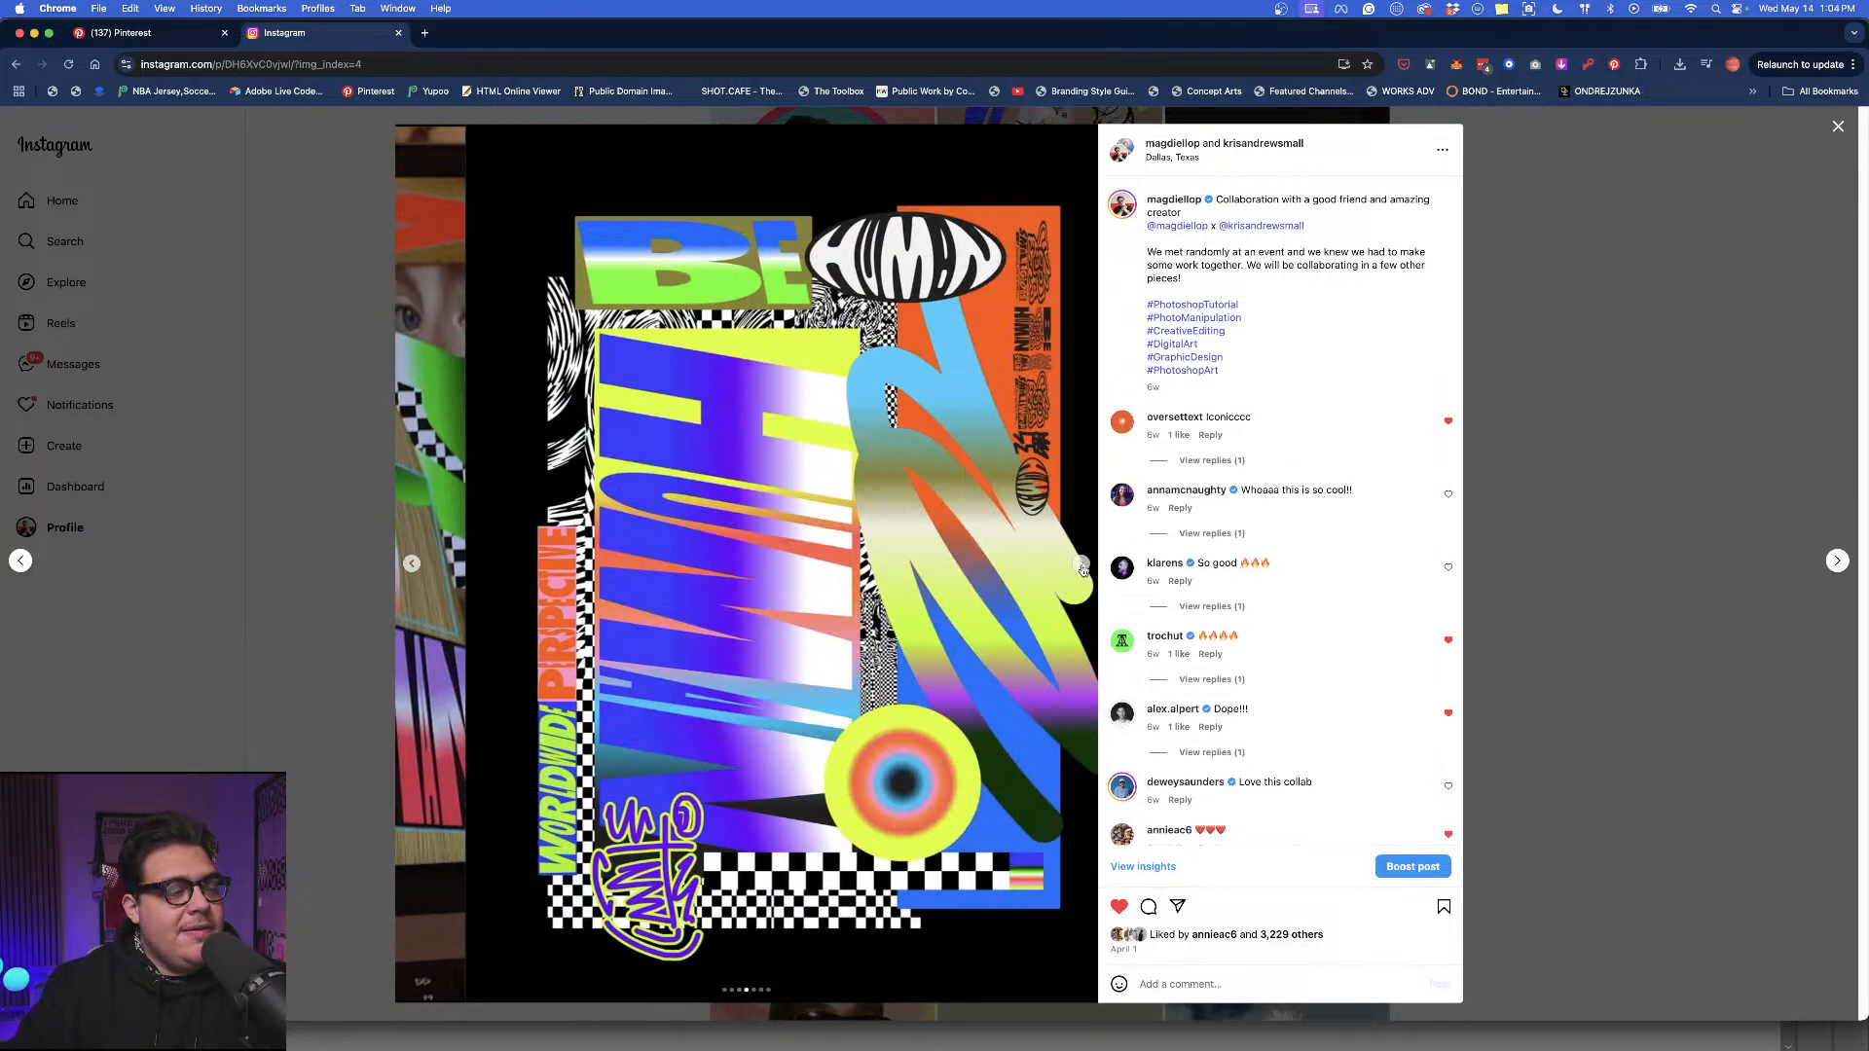
{"action": "left_click", "coordinate": [1467, 525]}
Open the portrait post with paint strokes and red flowers, view its carousel through the fourth image, and close it.
{"action": "scroll", "coordinate": [1327, 569], "scroll_direction": "down", "scroll_amount": 4}
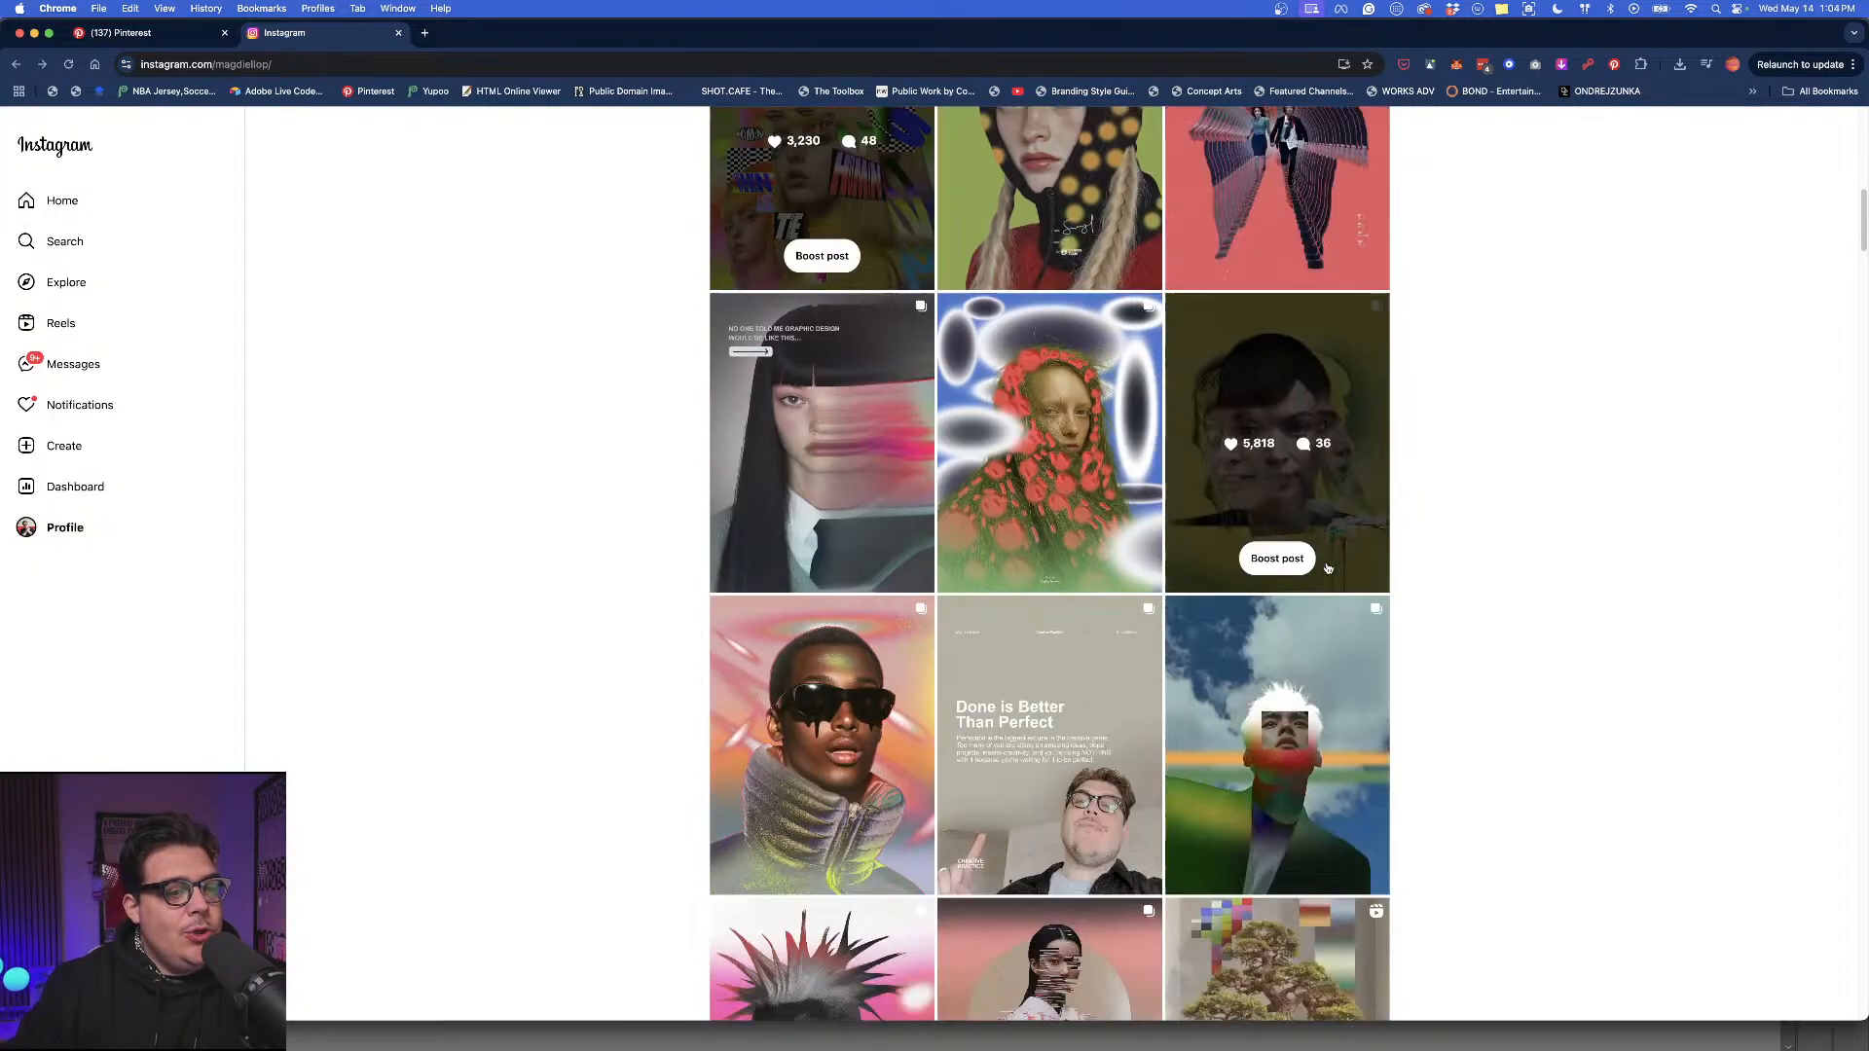
{"action": "scroll", "coordinate": [1327, 568], "scroll_direction": "down", "scroll_amount": 7}
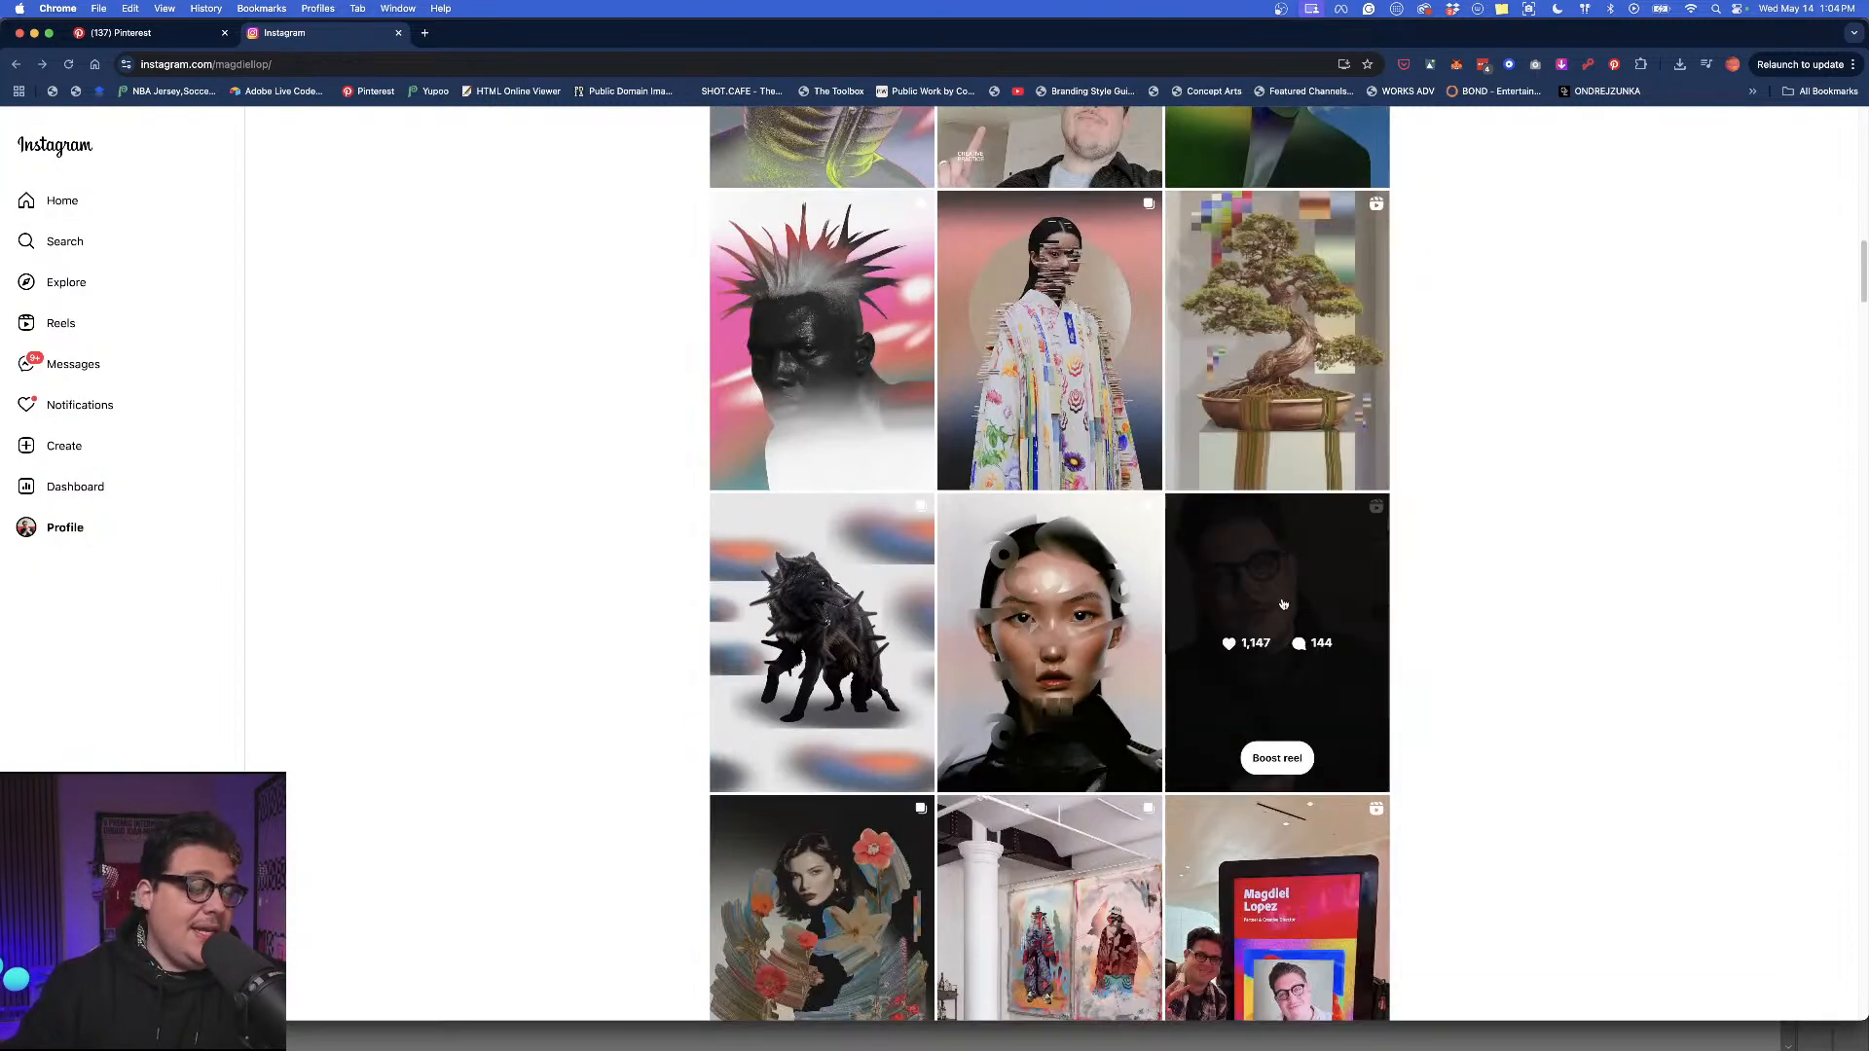
{"action": "scroll", "coordinate": [1282, 604], "scroll_direction": "down", "scroll_amount": 3}
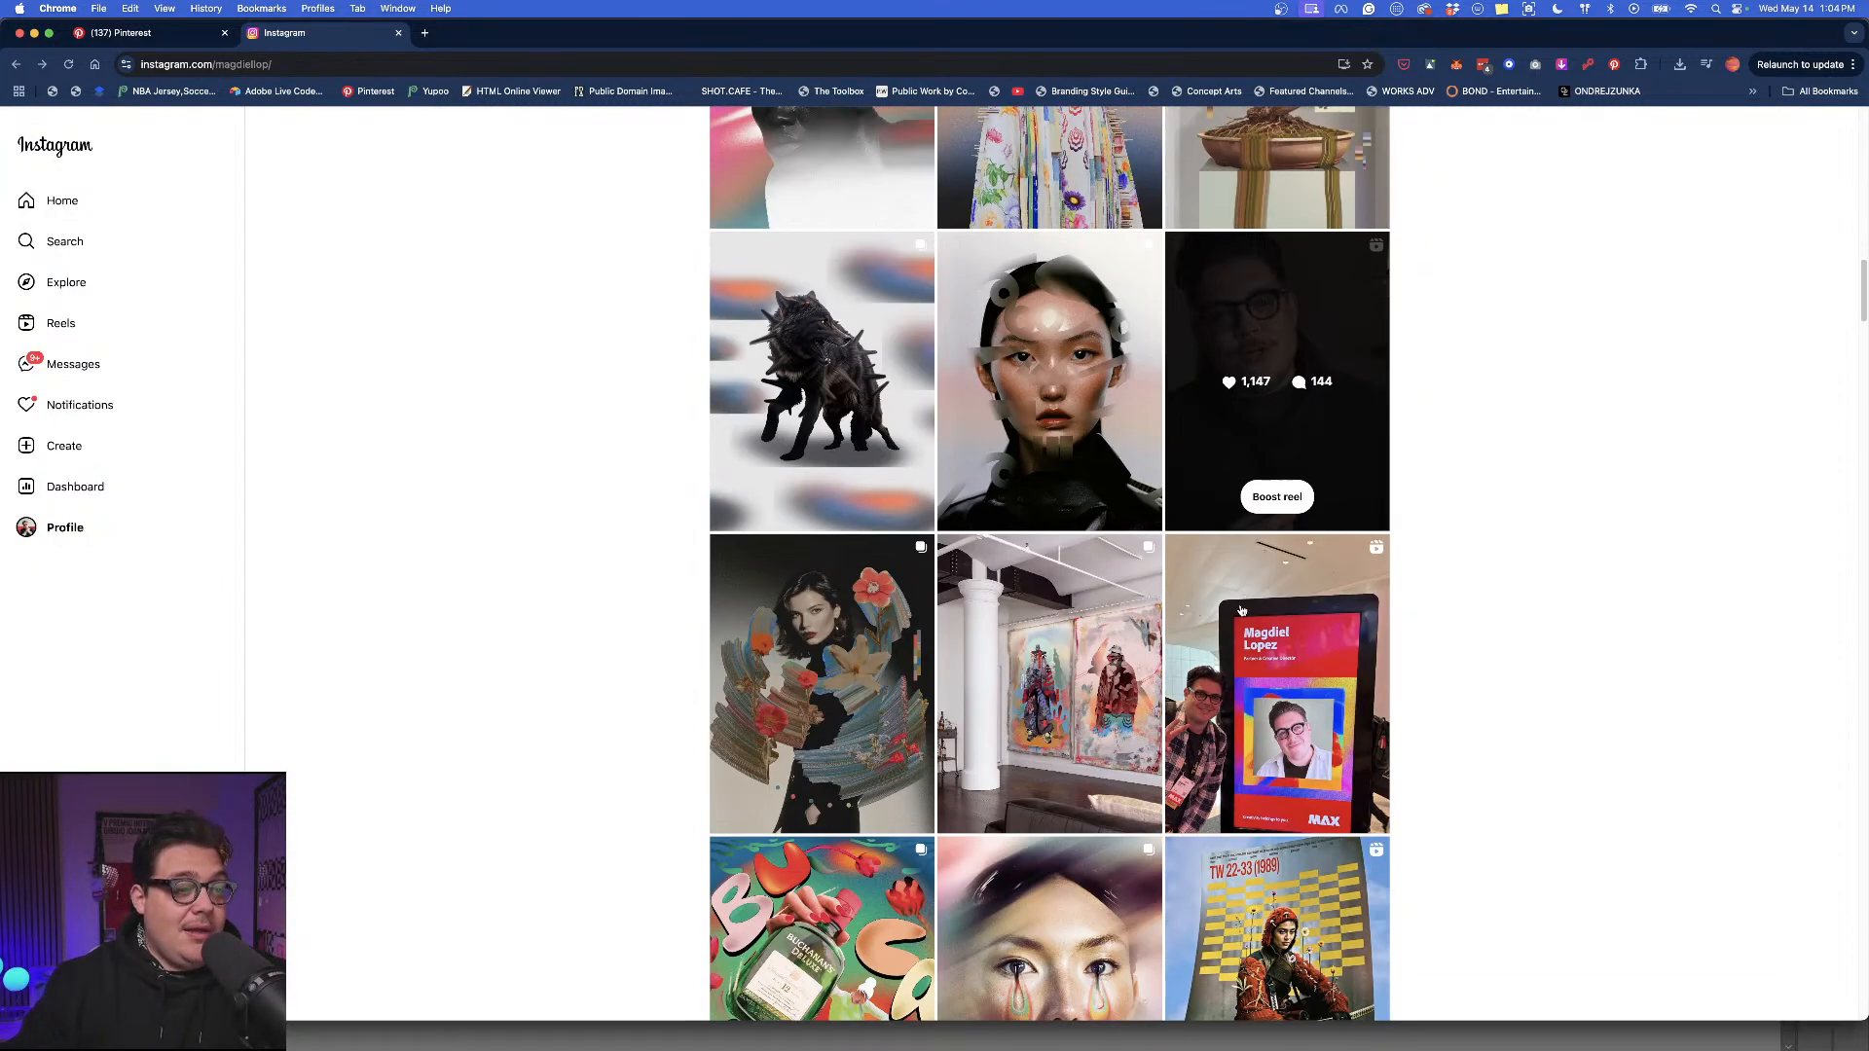
{"action": "left_click", "coordinate": [890, 728]}
{"action": "left_click", "coordinate": [1080, 565]}
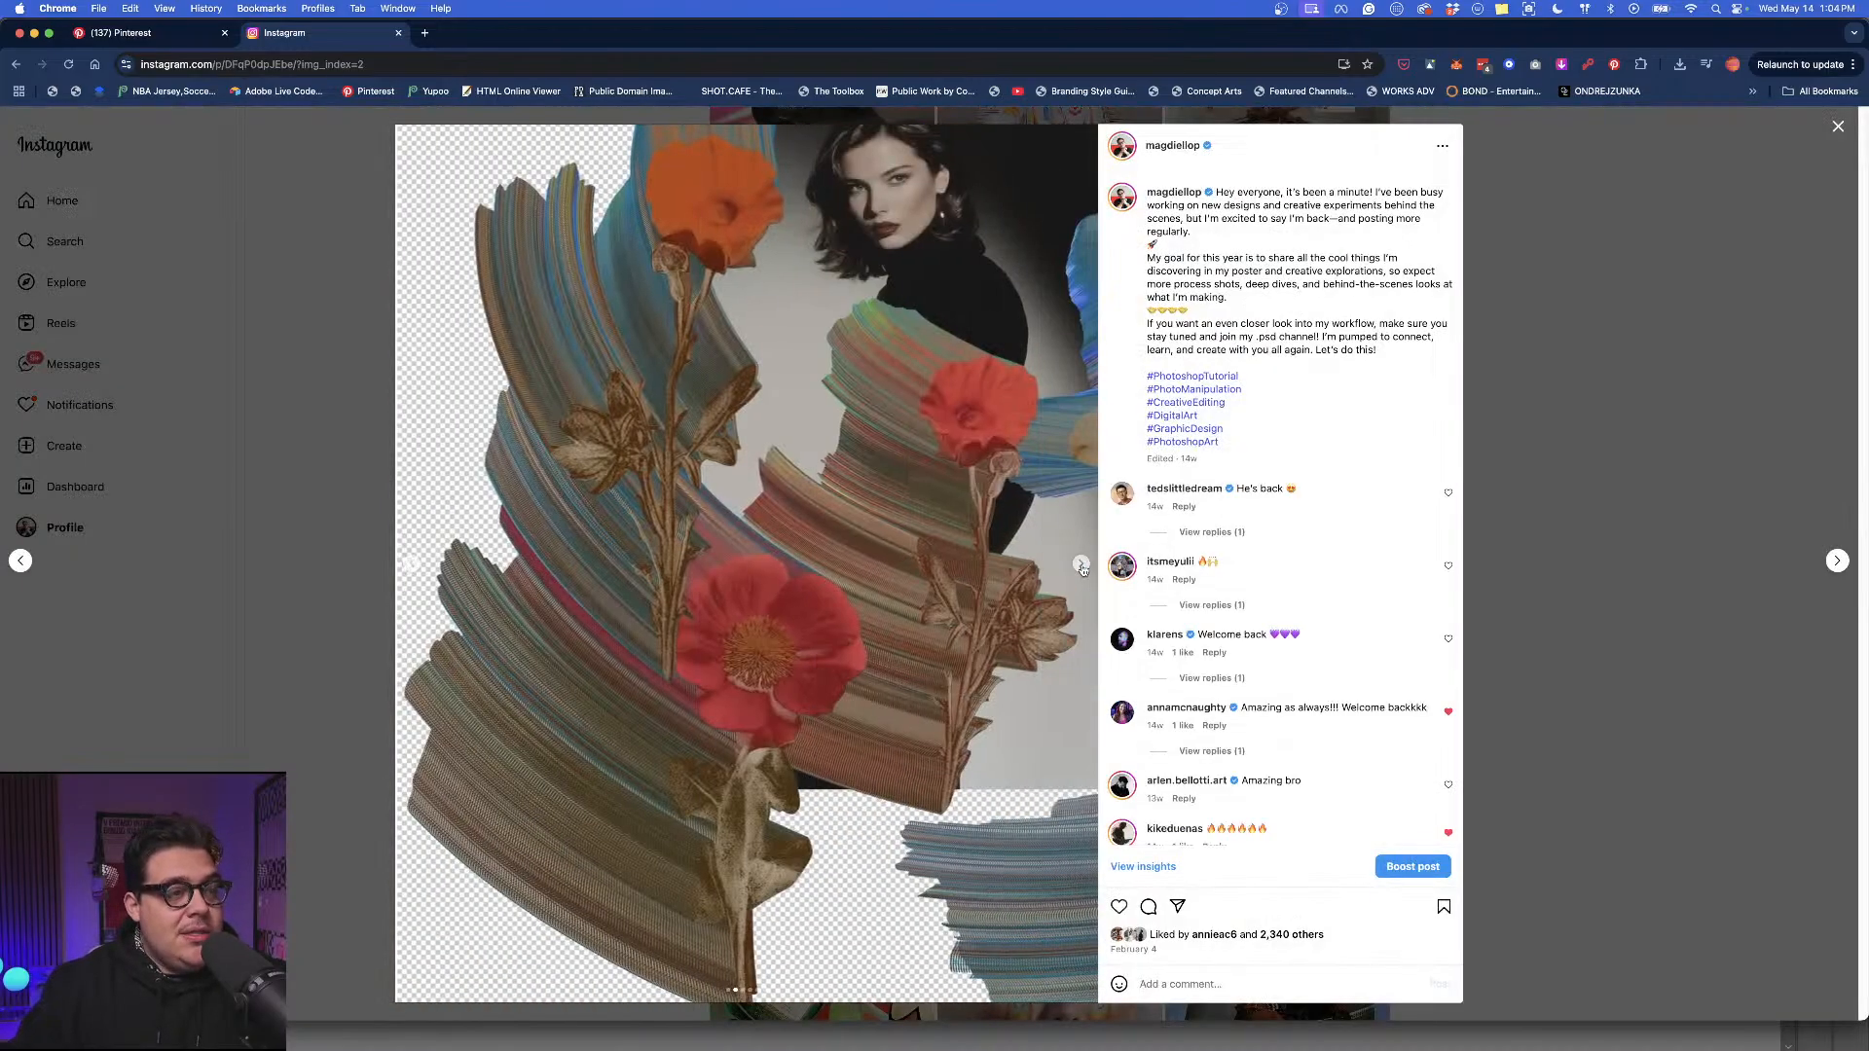
{"action": "left_click", "coordinate": [1080, 565]}
{"action": "left_click", "coordinate": [1080, 565]}
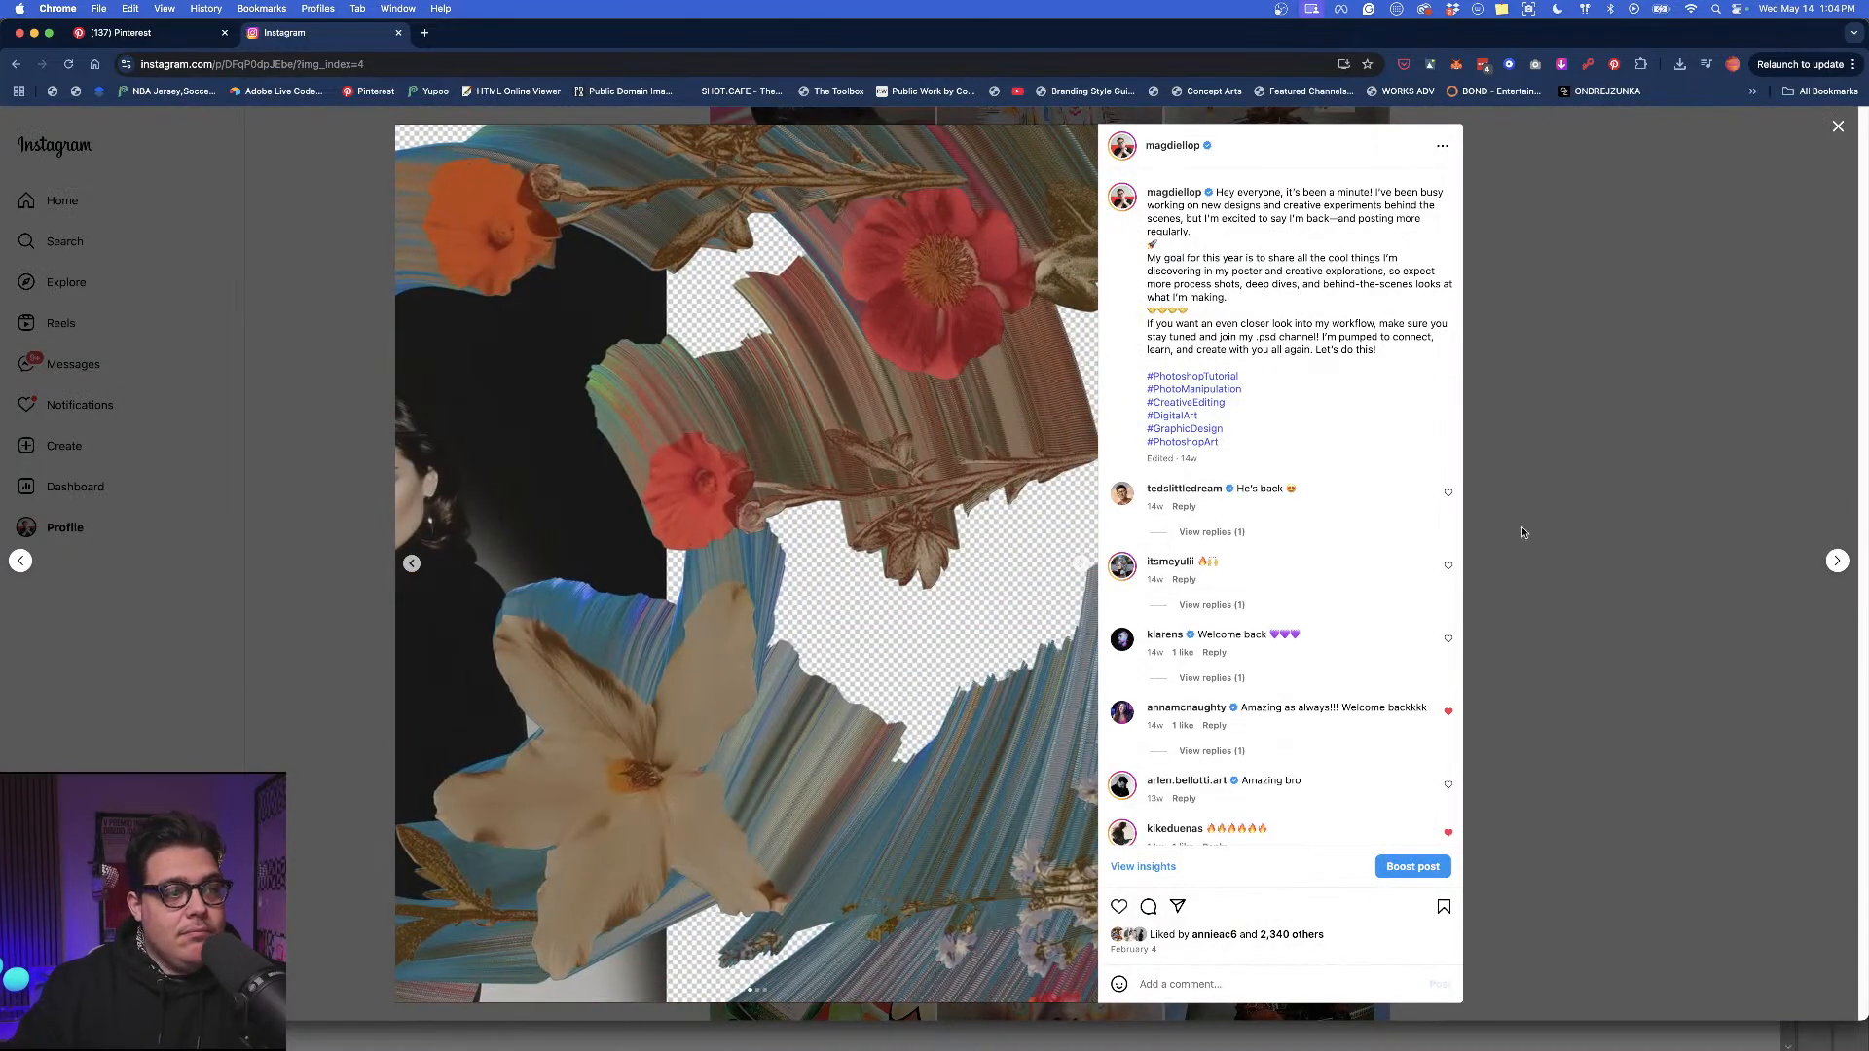
{"action": "left_click", "coordinate": [1582, 527]}
Open the Poster 812 segmented face post, examine its path-blur carousel through the sixth image, and close it.
{"action": "scroll", "coordinate": [1289, 676], "scroll_direction": "down", "scroll_amount": 10}
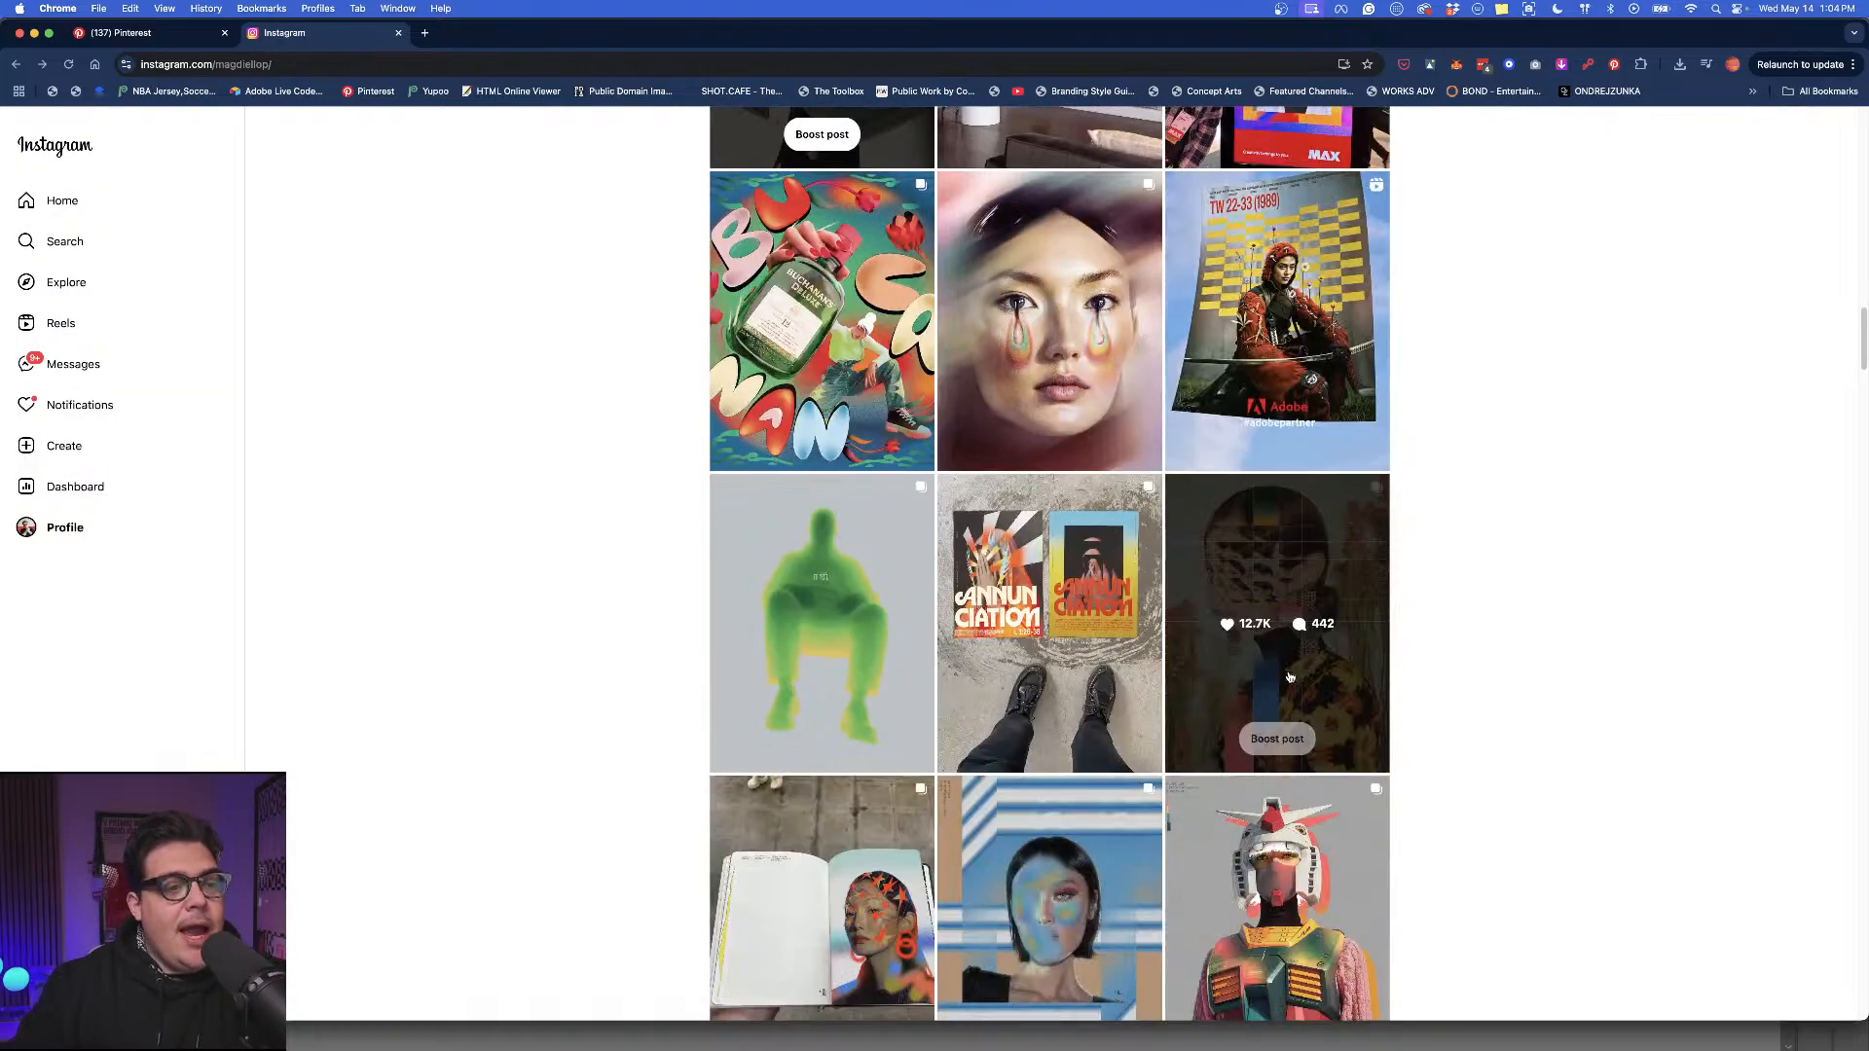
{"action": "scroll", "coordinate": [1290, 676], "scroll_direction": "down", "scroll_amount": 1}
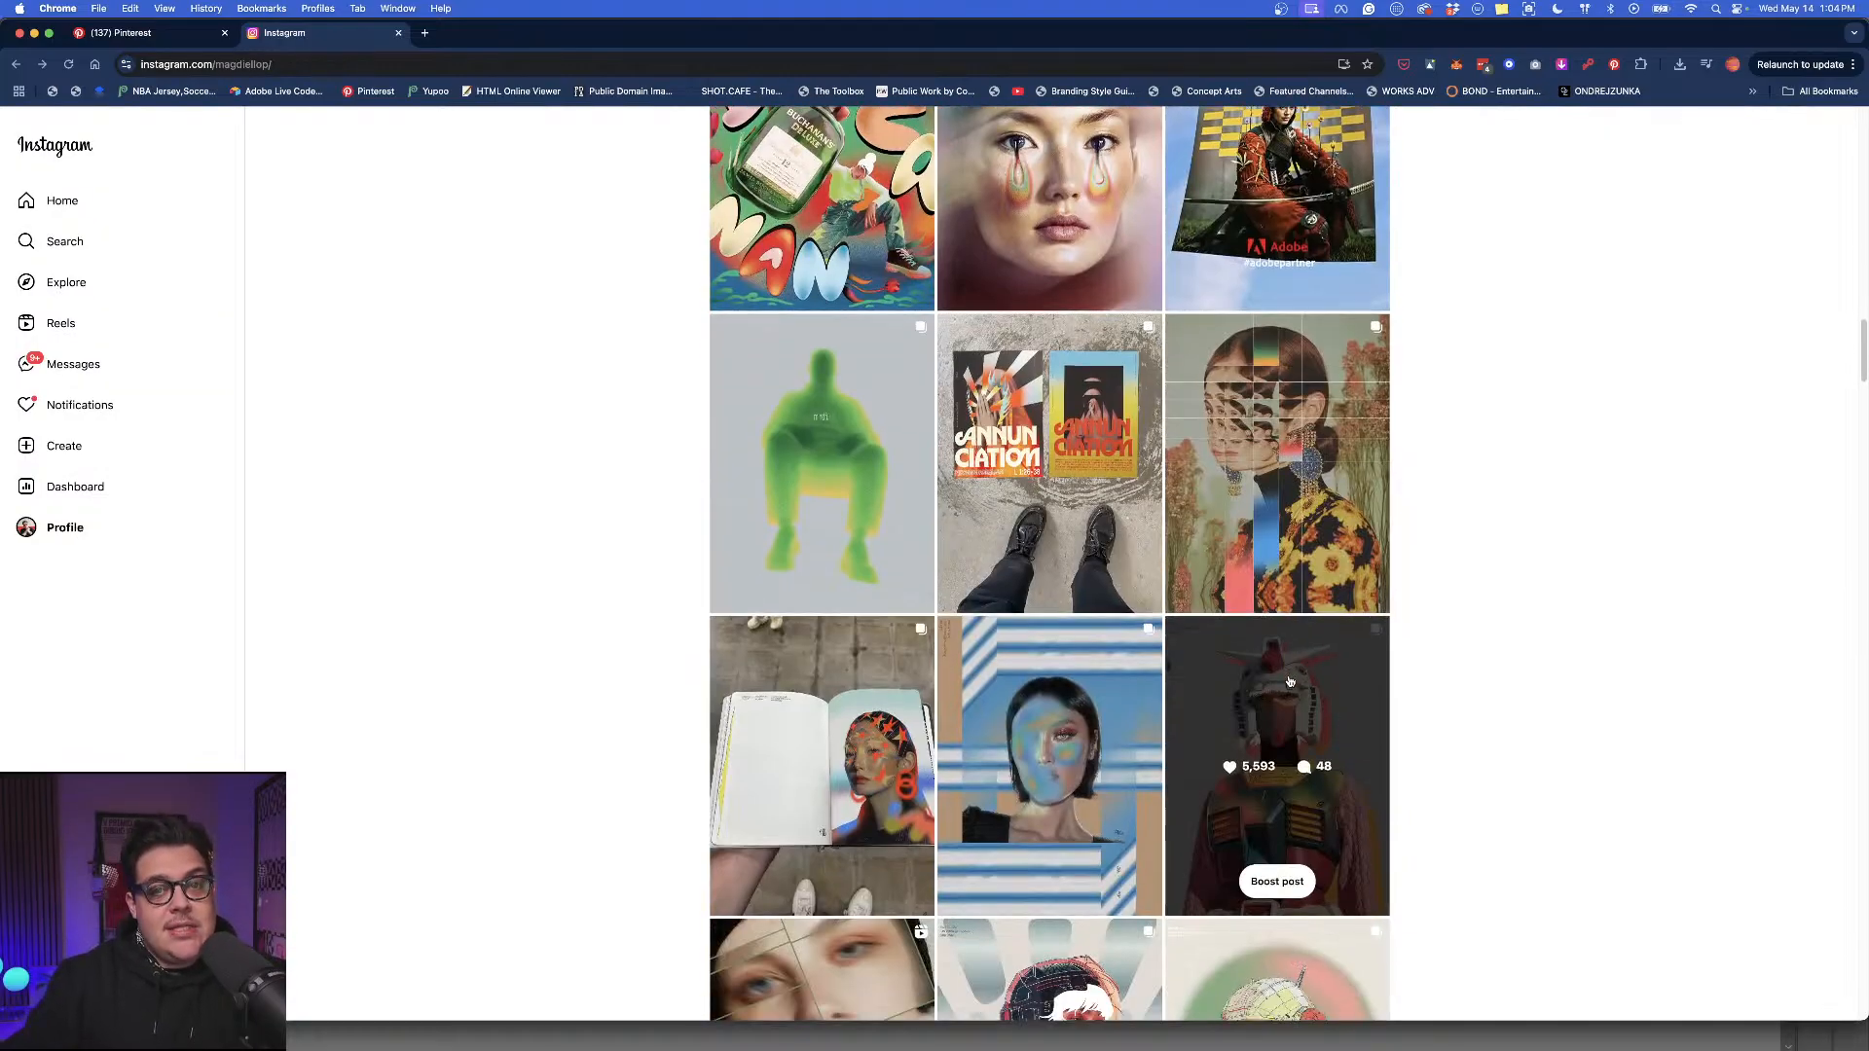
{"action": "scroll", "coordinate": [1289, 681], "scroll_direction": "down", "scroll_amount": 5}
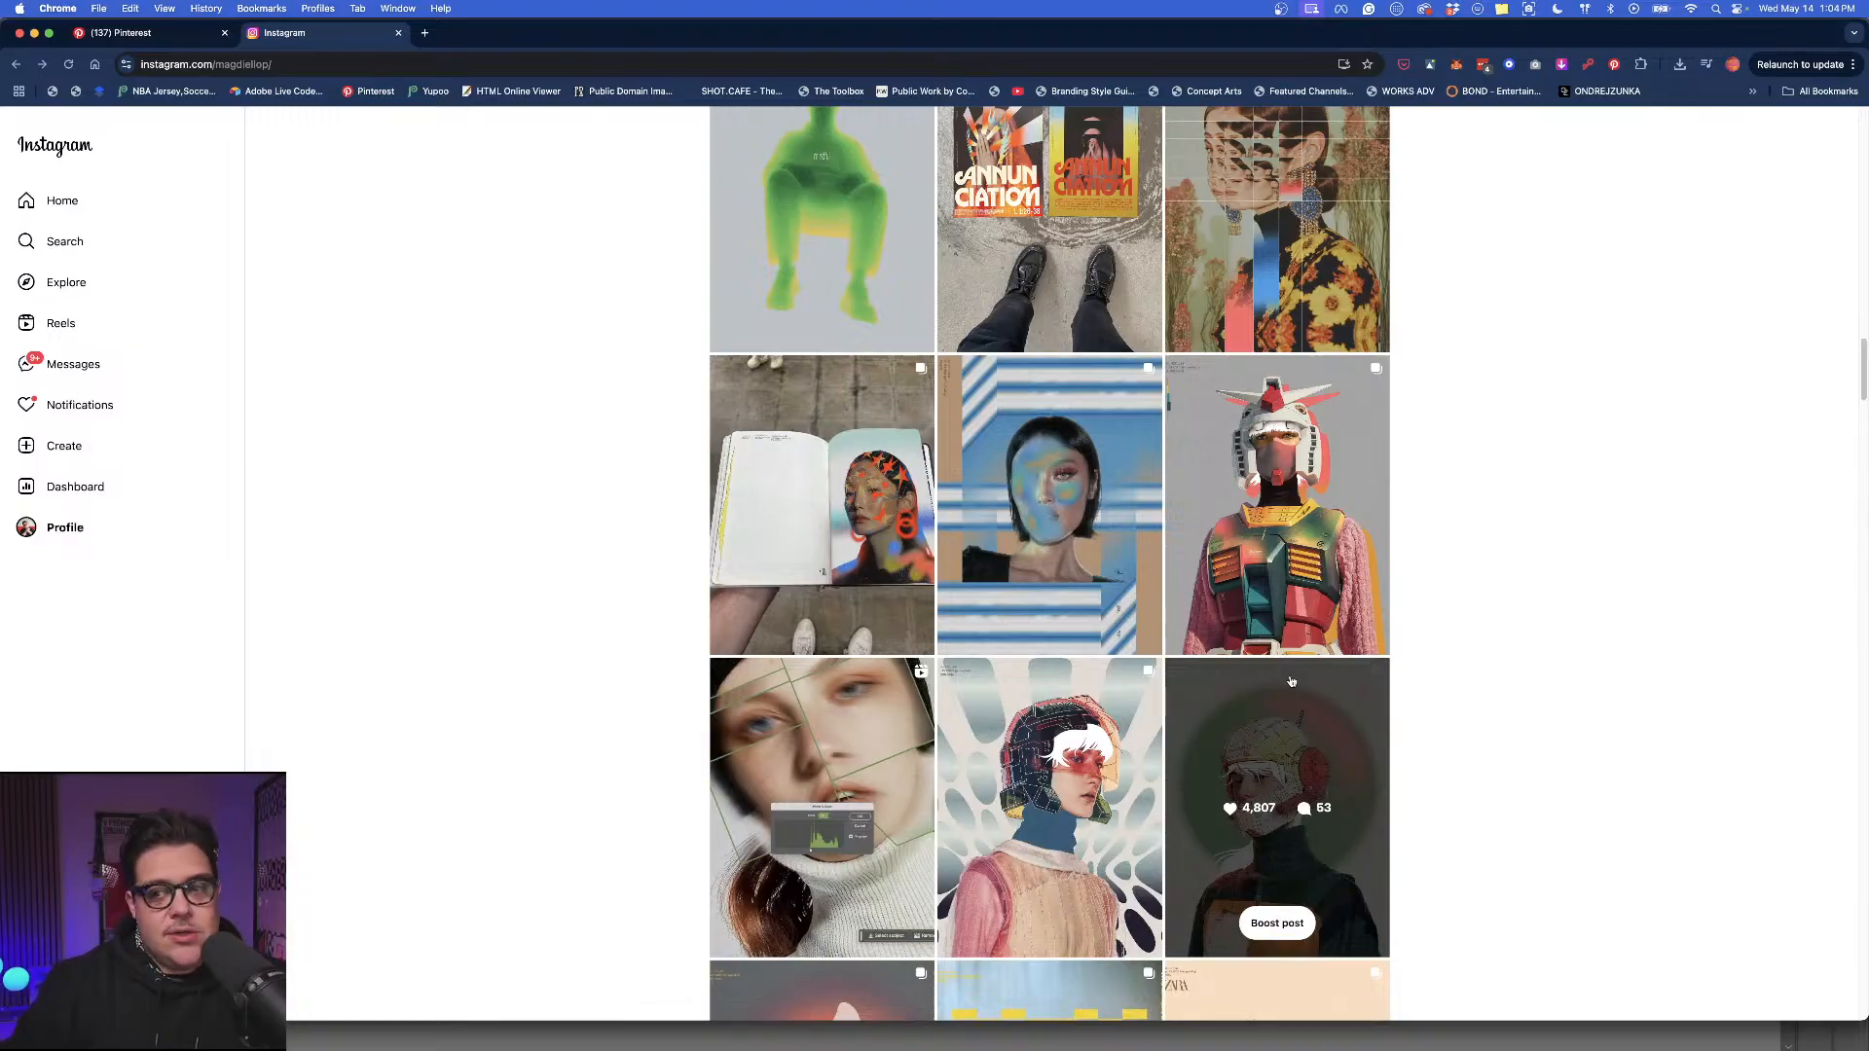
{"action": "scroll", "coordinate": [1290, 682], "scroll_direction": "down", "scroll_amount": 12}
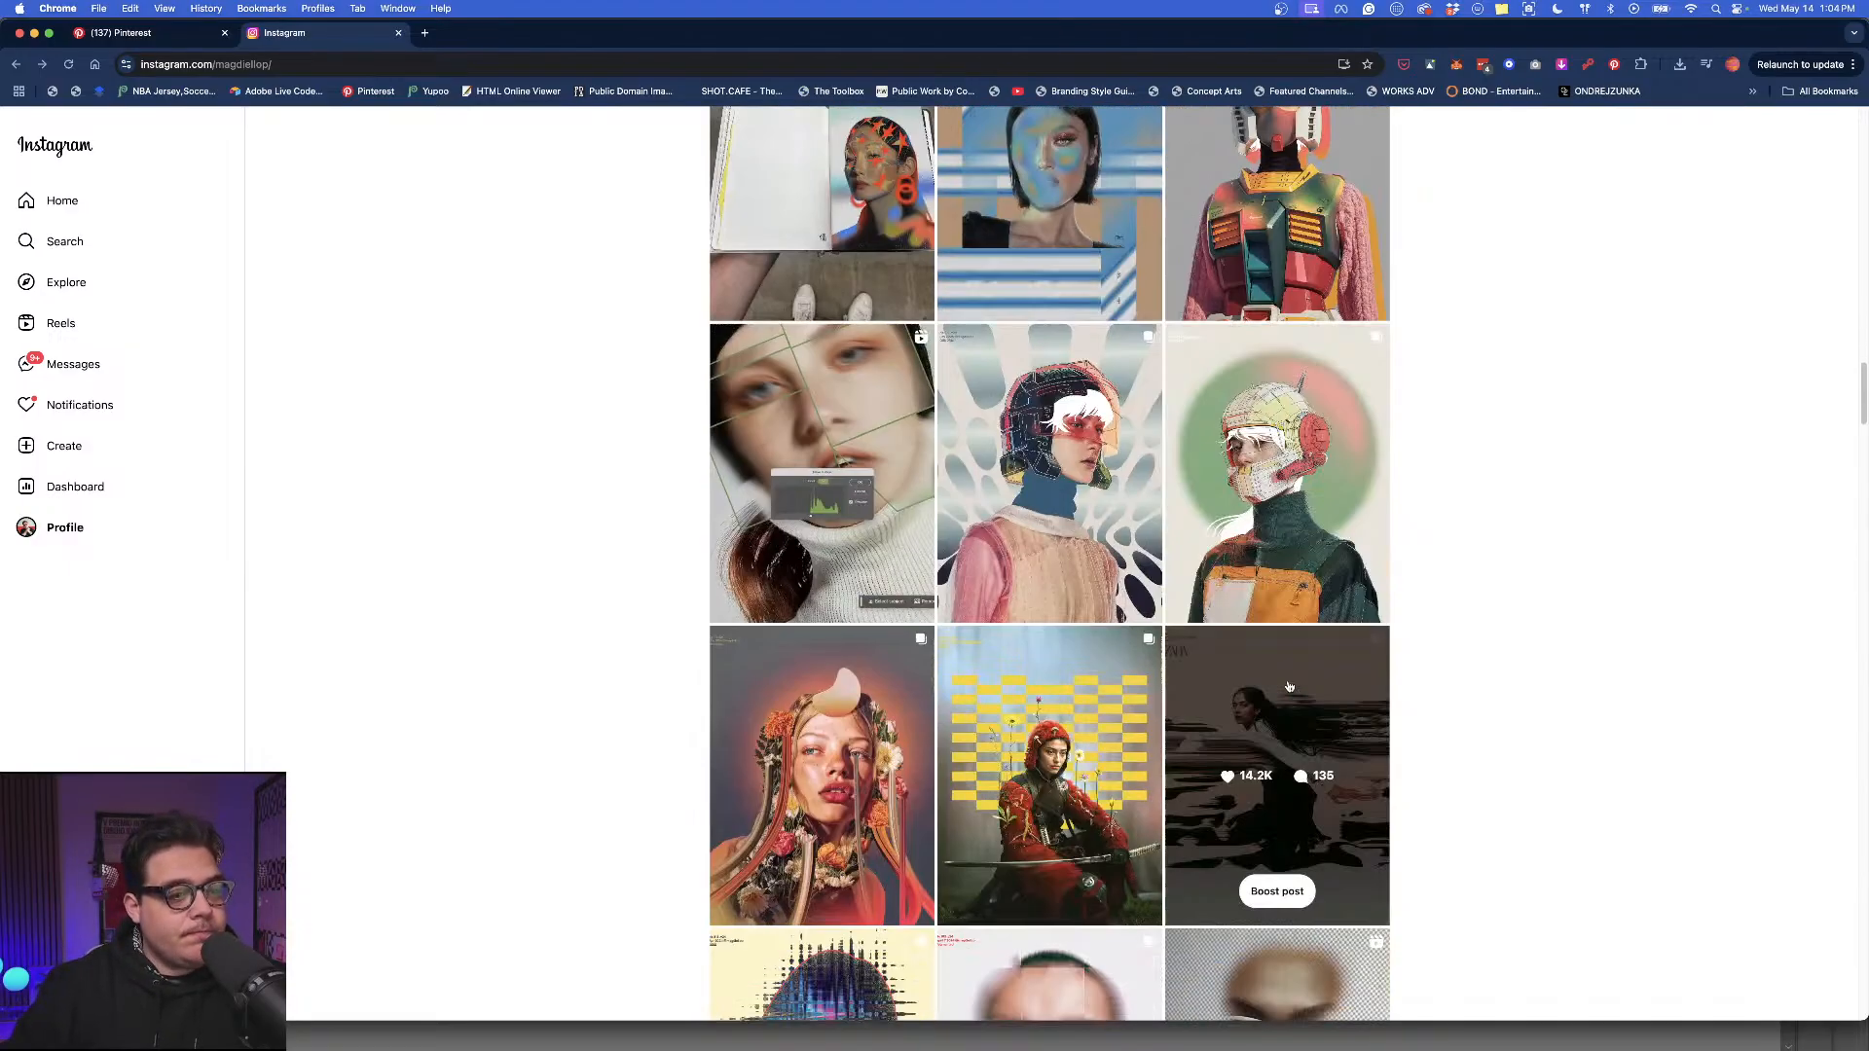
{"action": "scroll", "coordinate": [1289, 687], "scroll_direction": "down", "scroll_amount": 6}
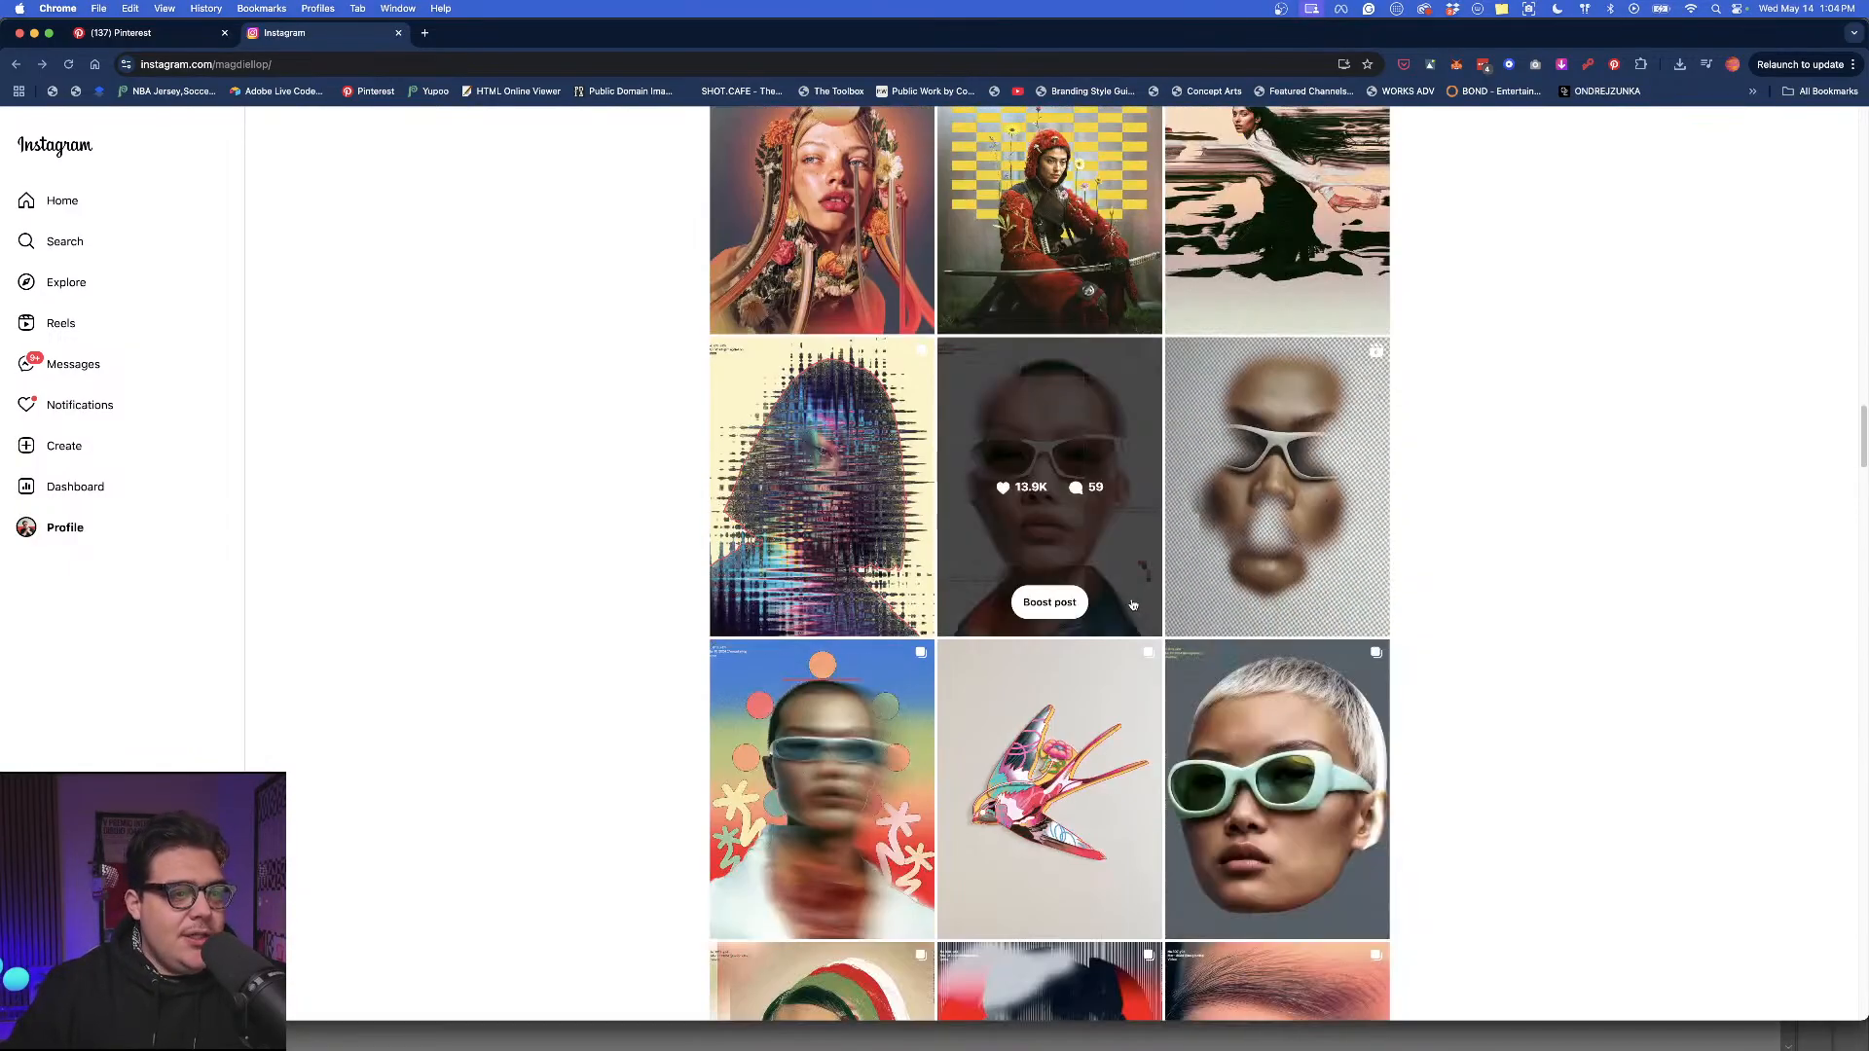
{"action": "left_click", "coordinate": [1131, 603]}
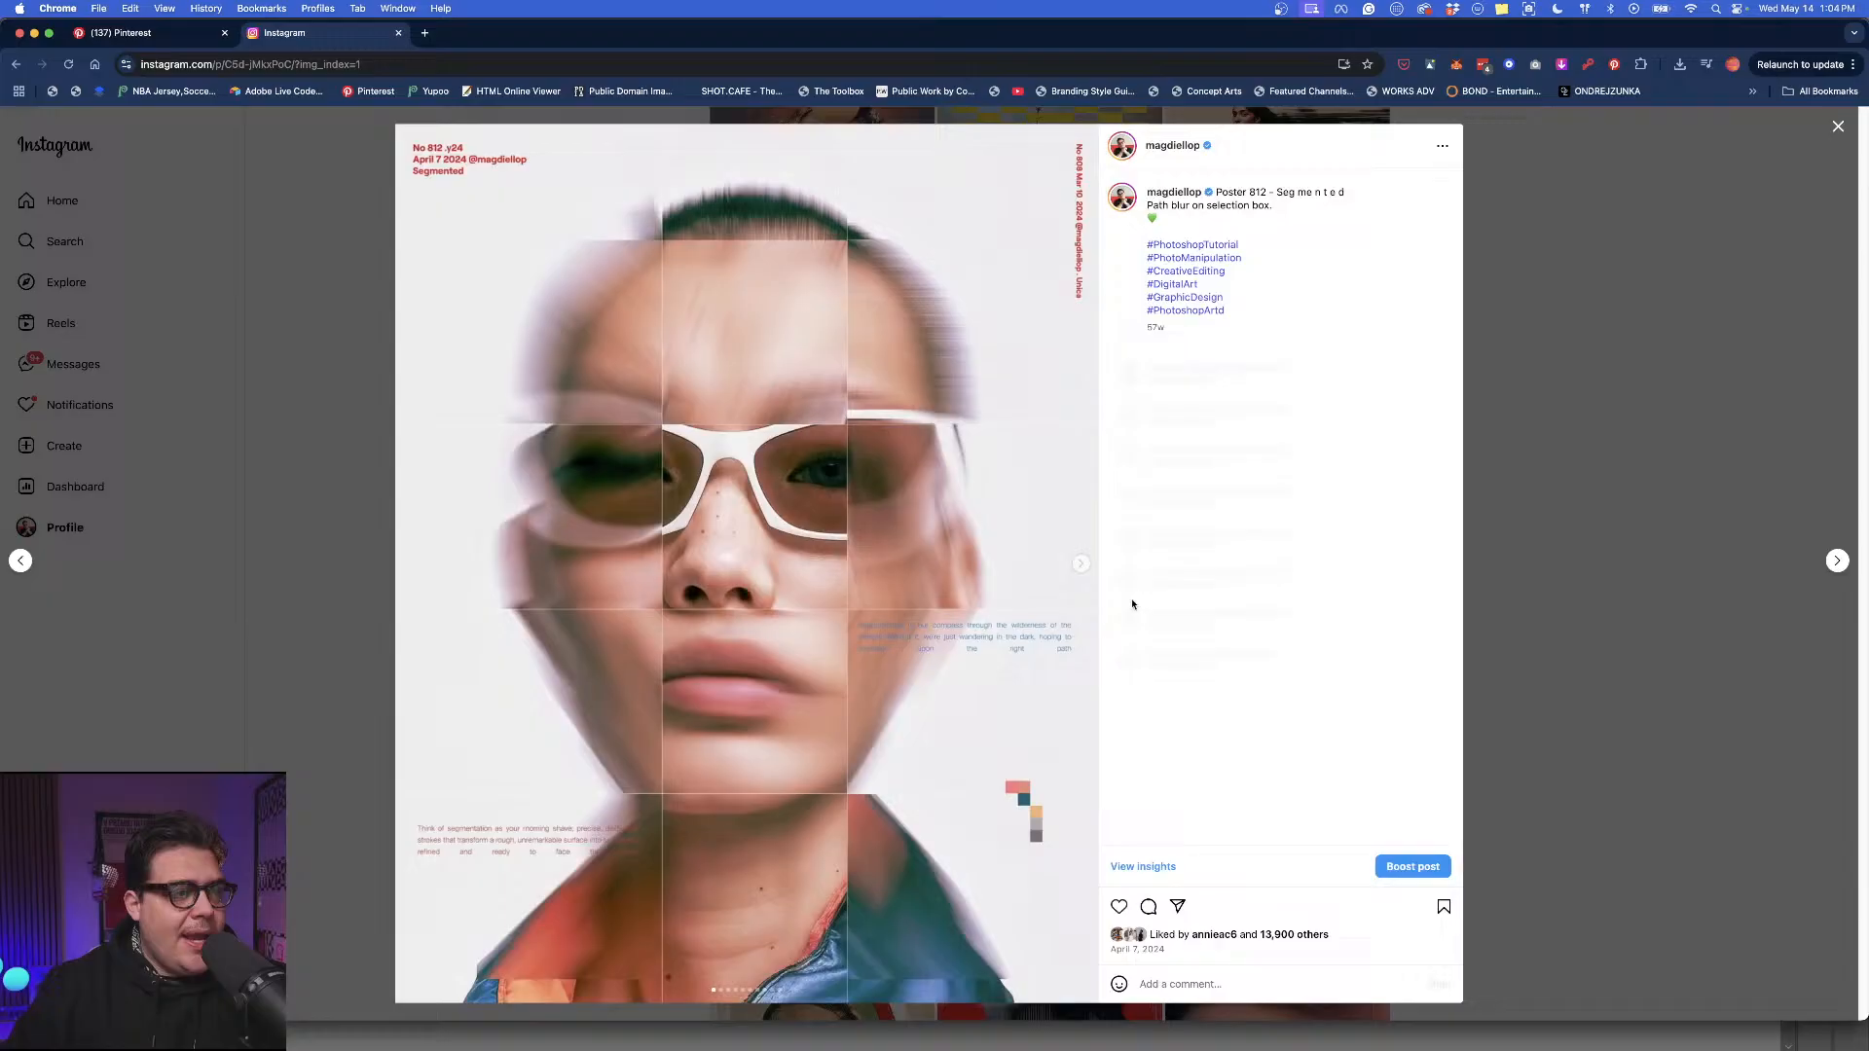
{"action": "left_click", "coordinate": [1082, 566]}
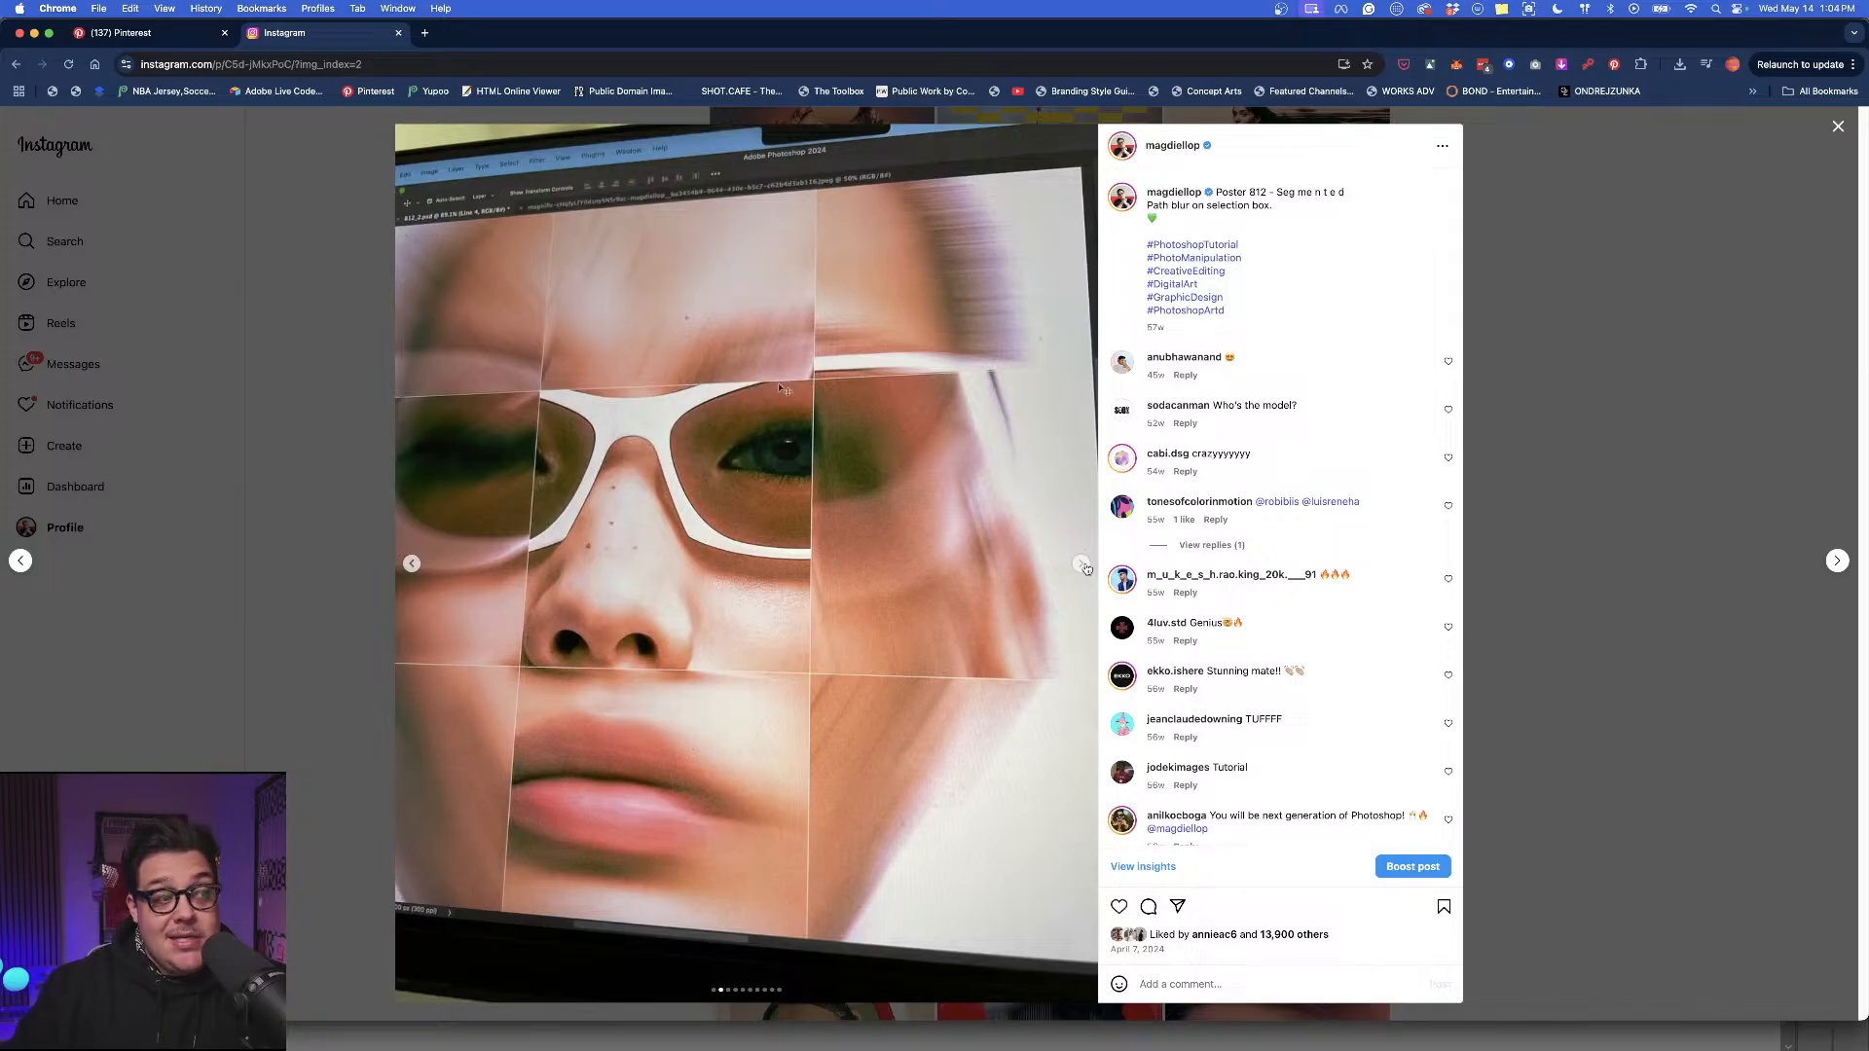
{"action": "left_click", "coordinate": [1081, 566]}
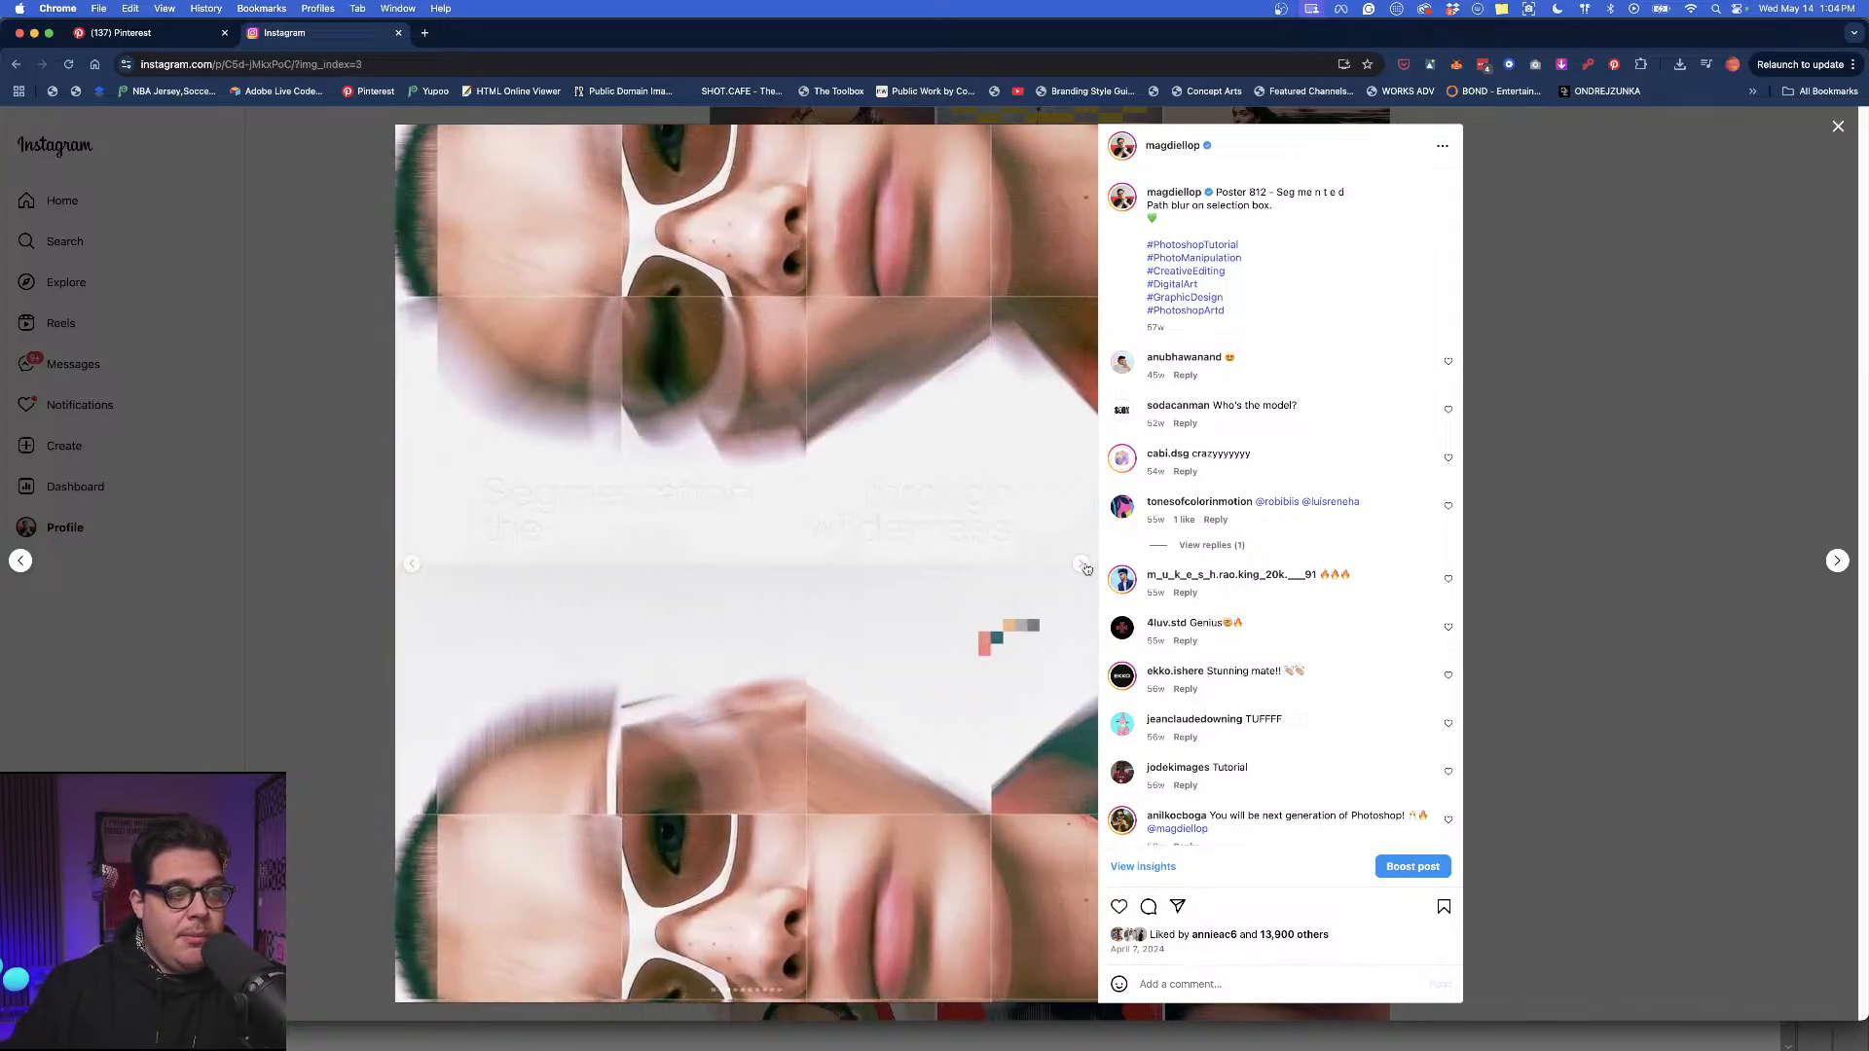
{"action": "left_click", "coordinate": [1081, 566]}
{"action": "left_click", "coordinate": [1081, 565]}
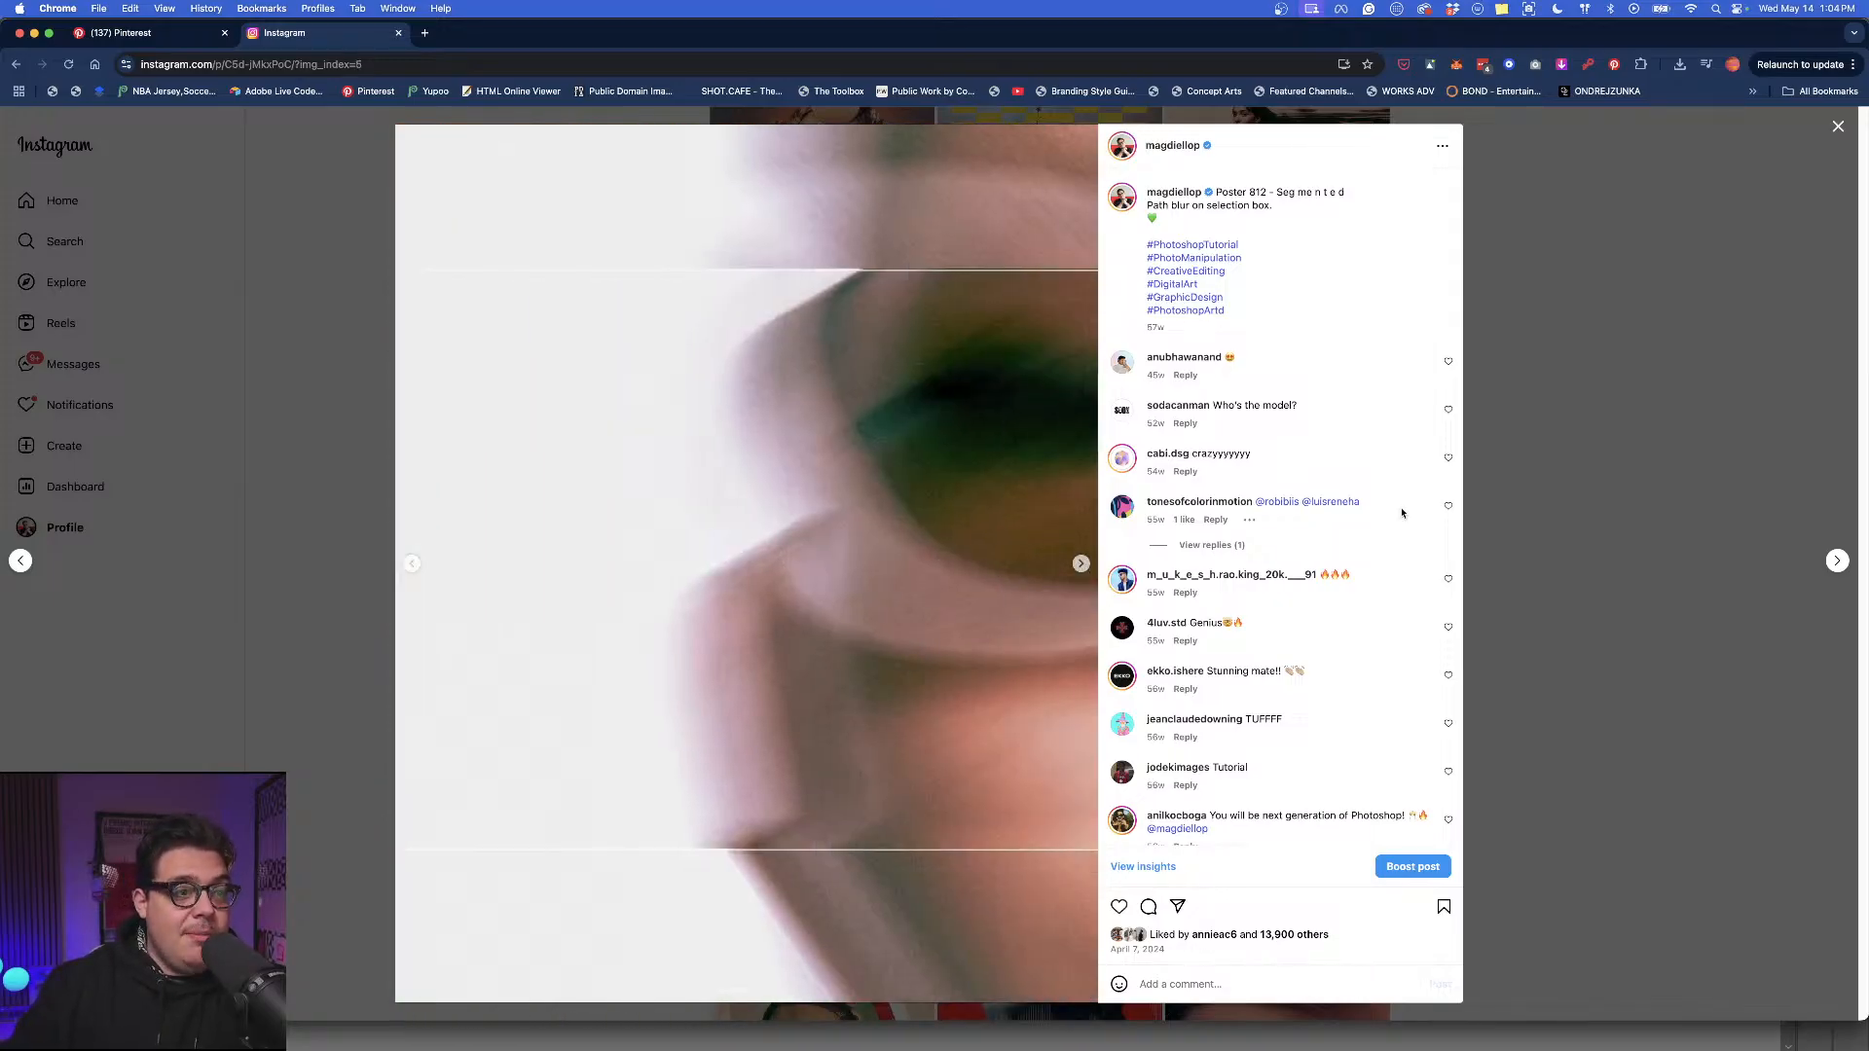
{"action": "left_click", "coordinate": [1081, 566]}
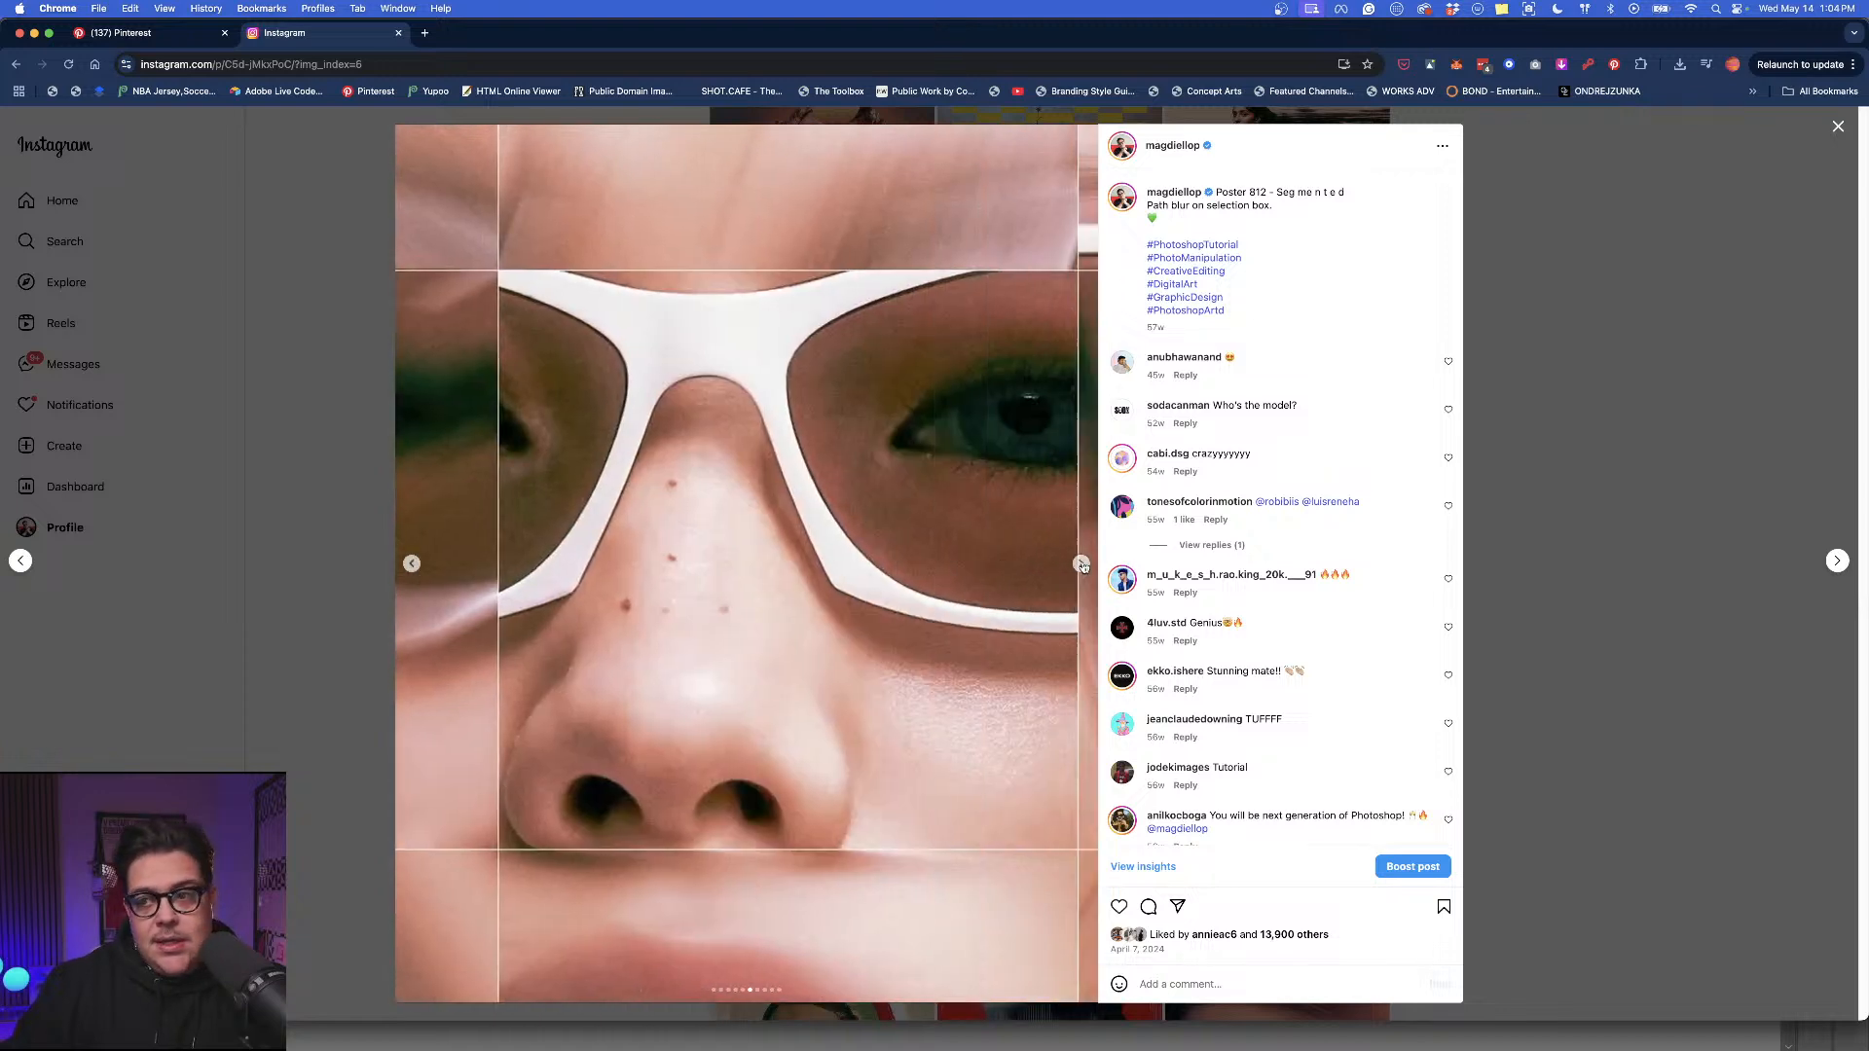
{"action": "left_click", "coordinate": [1526, 546]}
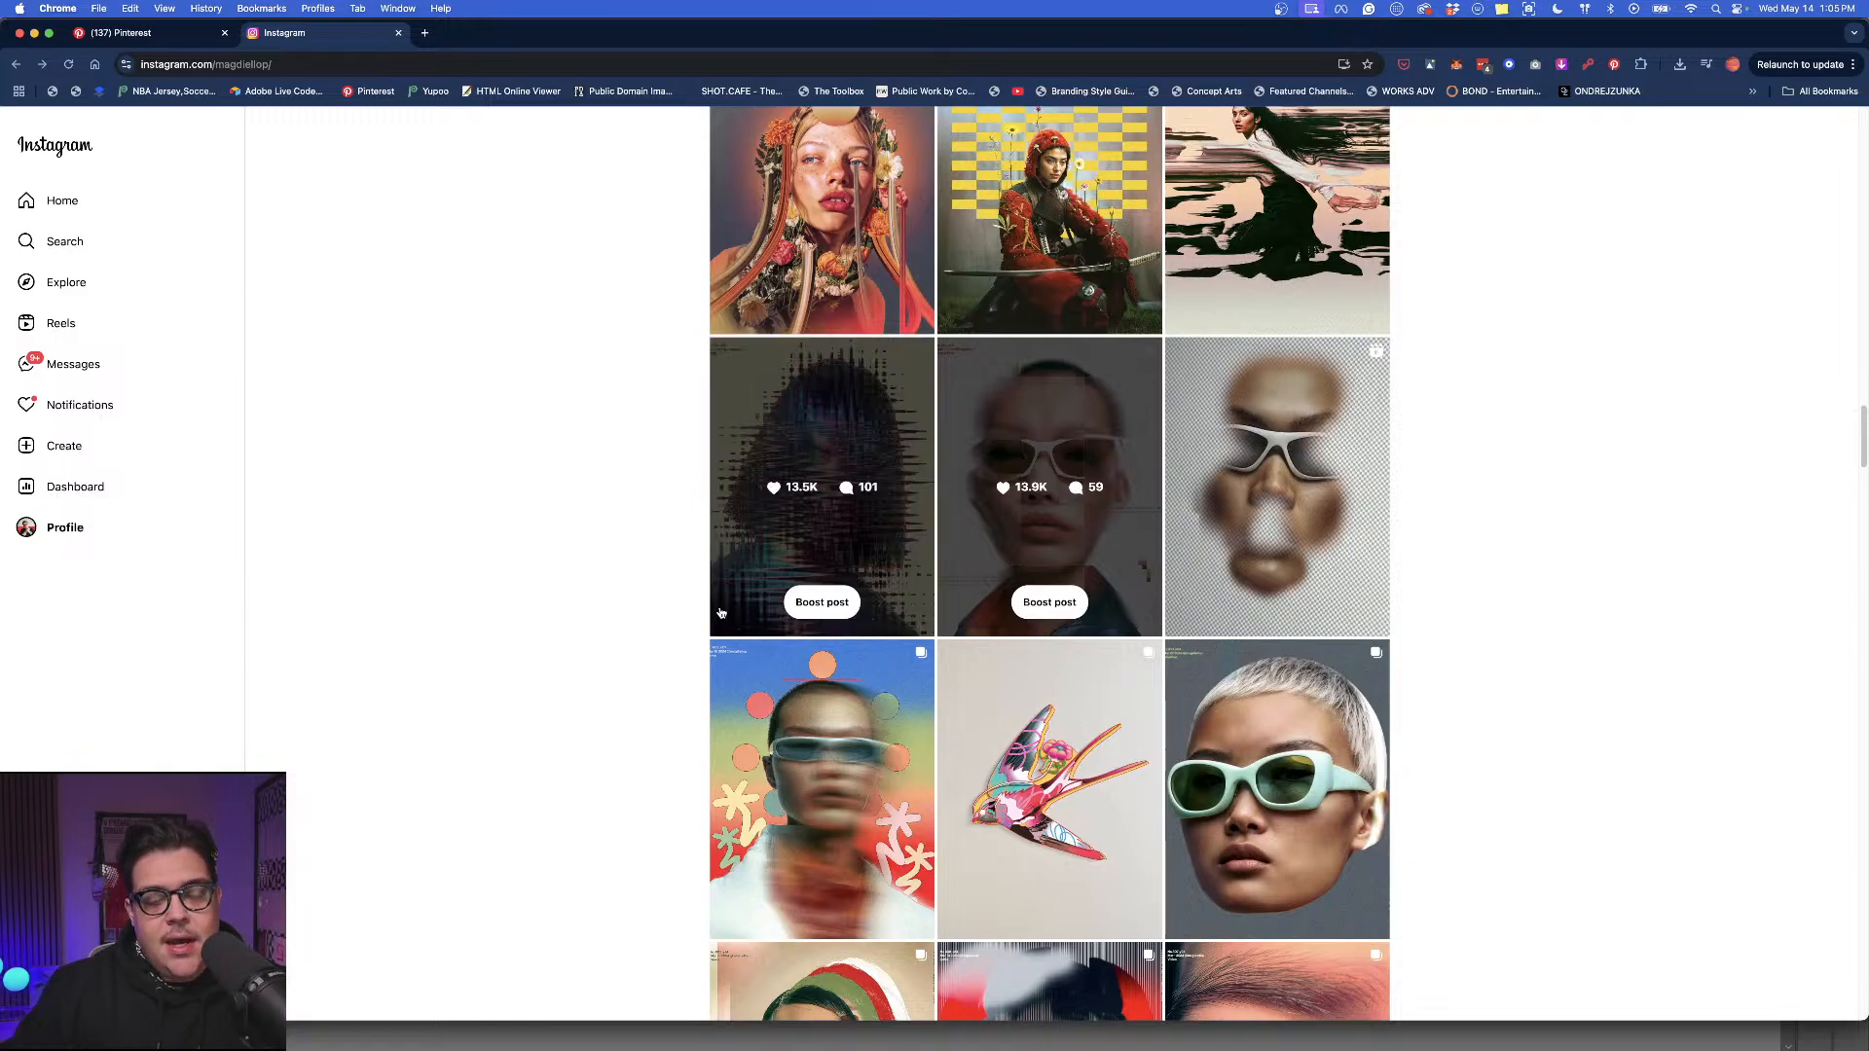
Open the post of the cut-out head with mint-green sunglasses, view its second image, and close it.
{"action": "scroll", "coordinate": [720, 613], "scroll_direction": "down", "scroll_amount": 2}
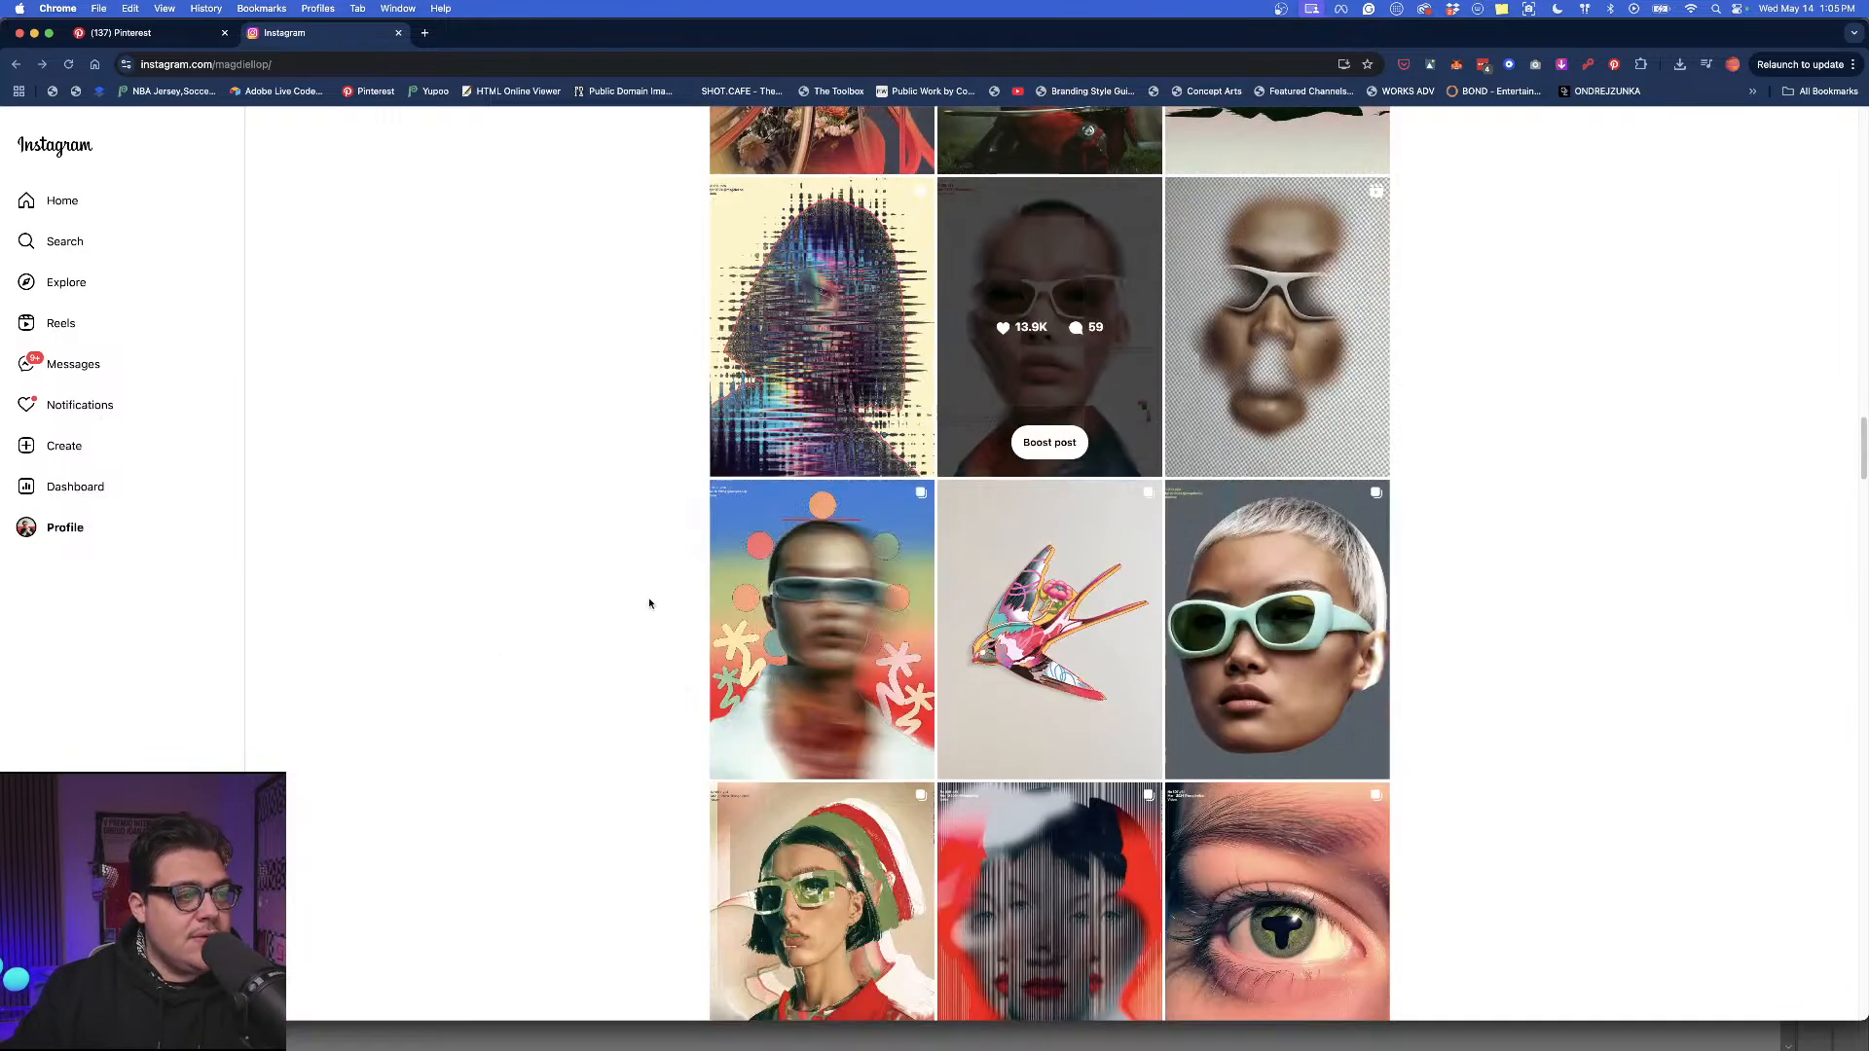
{"action": "scroll", "coordinate": [620, 624], "scroll_direction": "down", "scroll_amount": 3}
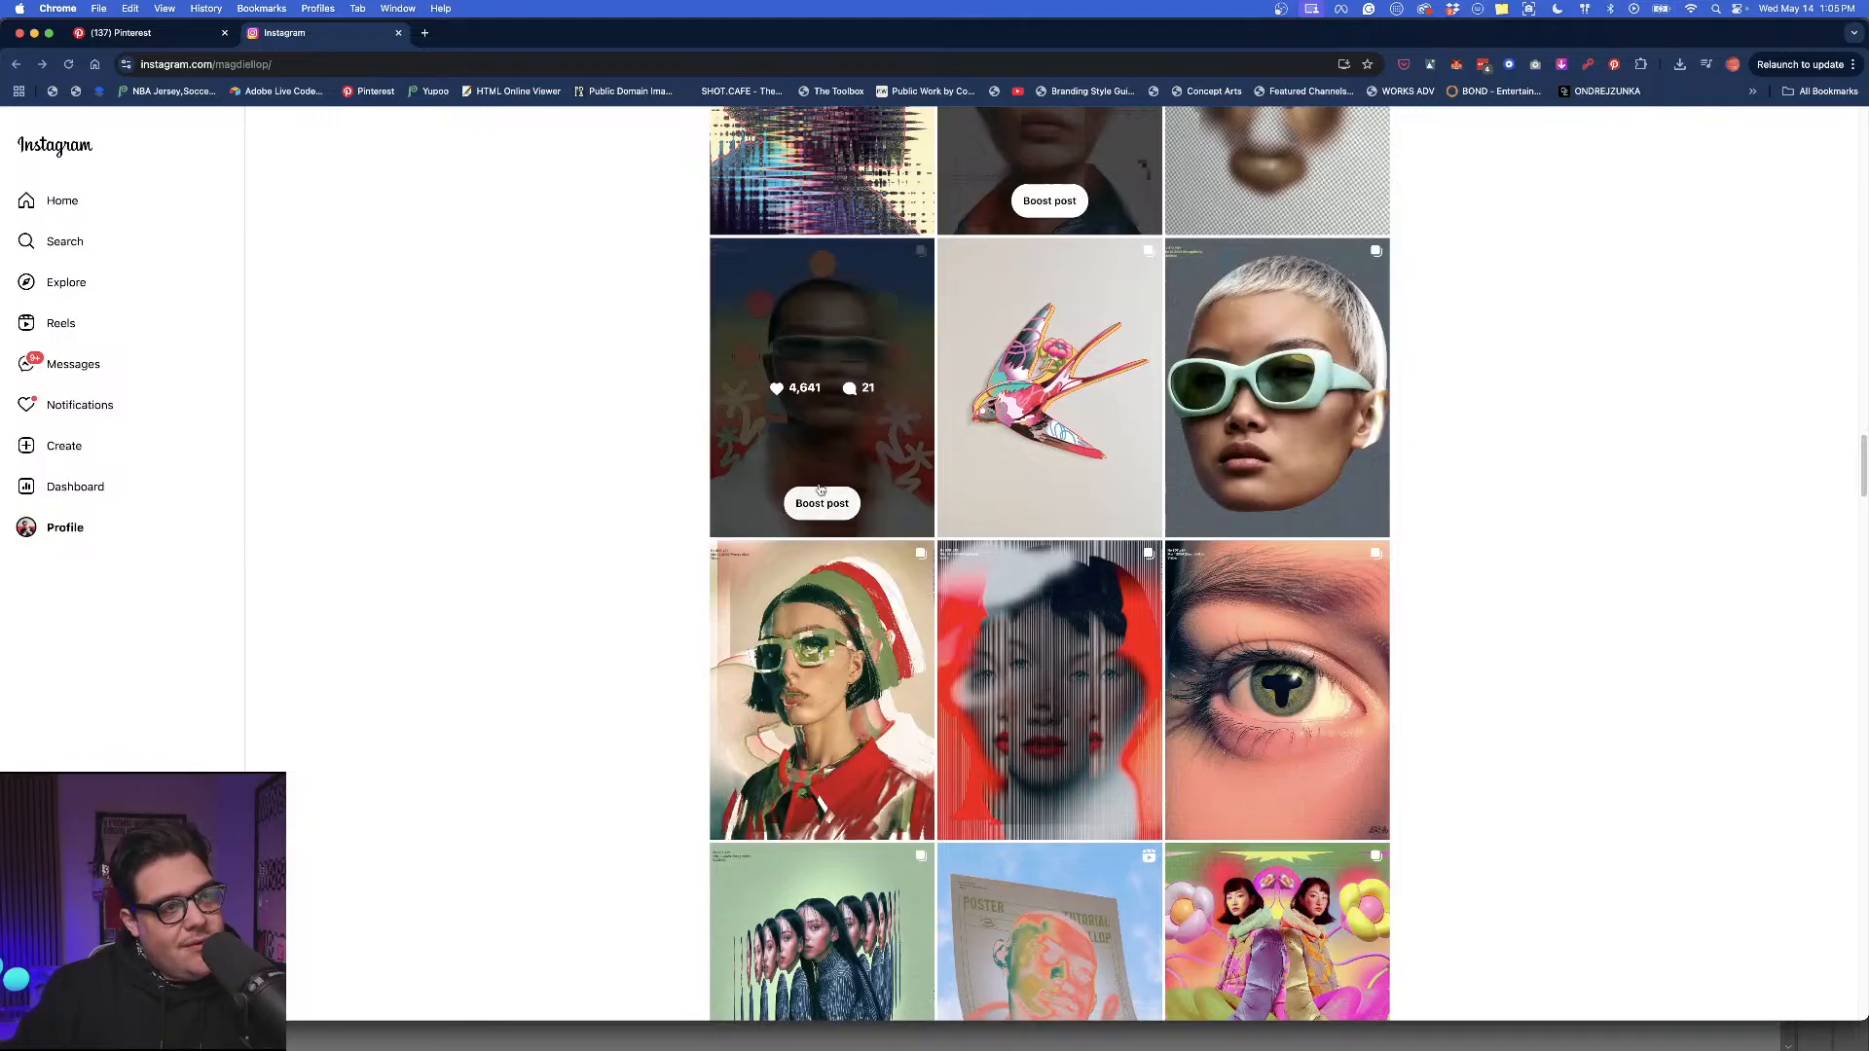
{"action": "left_click", "coordinate": [1244, 473]}
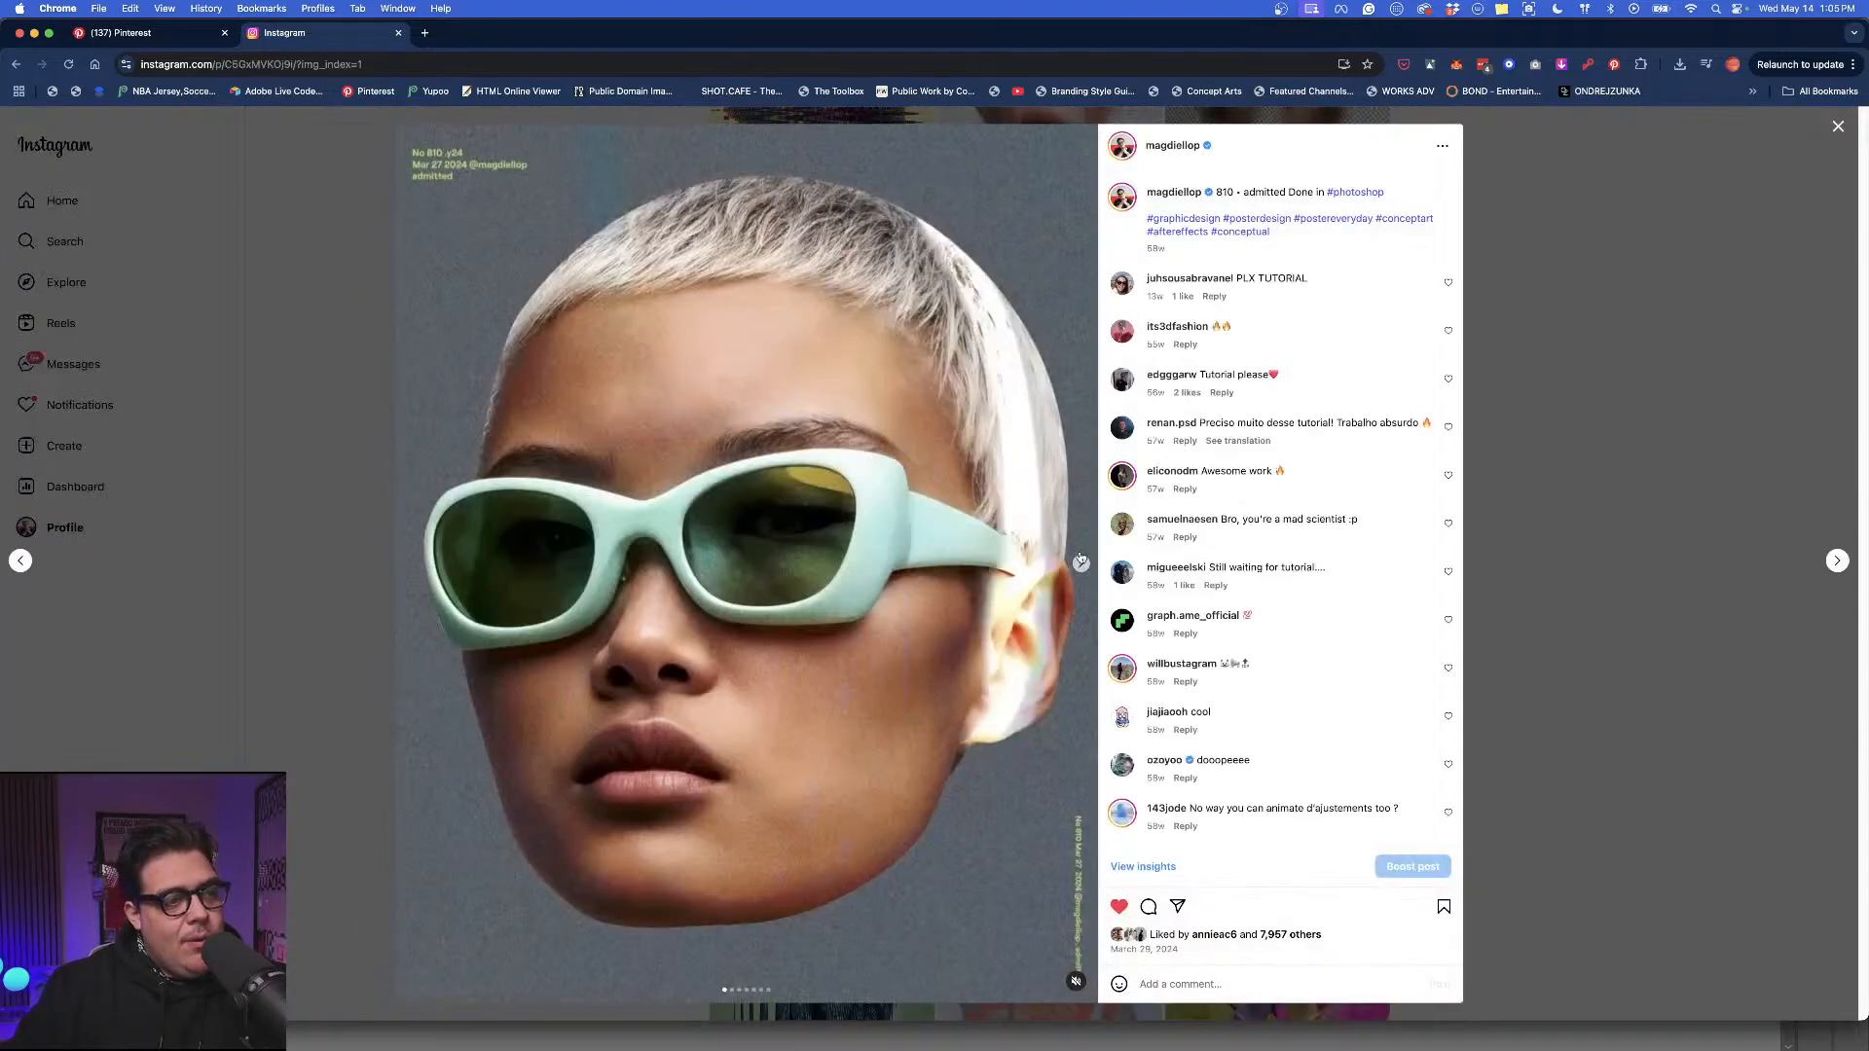
{"action": "left_click", "coordinate": [1080, 563]}
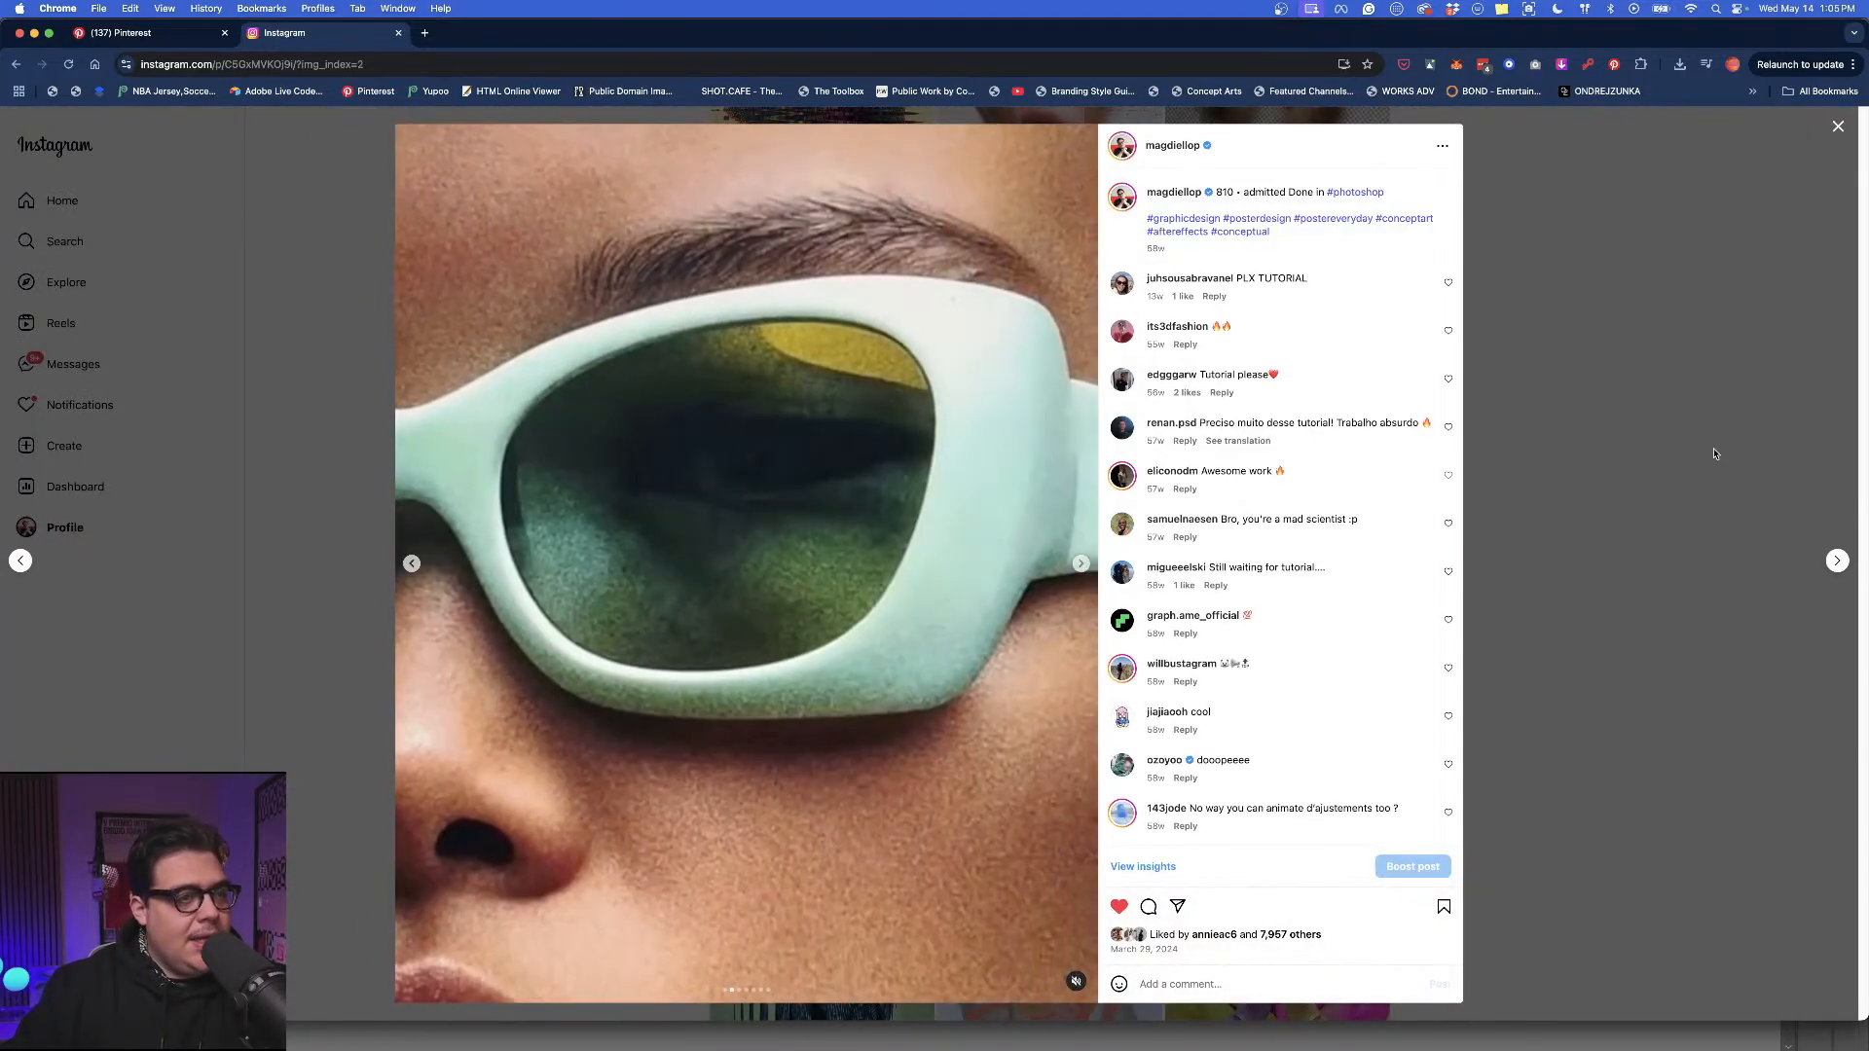
{"action": "left_click", "coordinate": [1714, 453]}
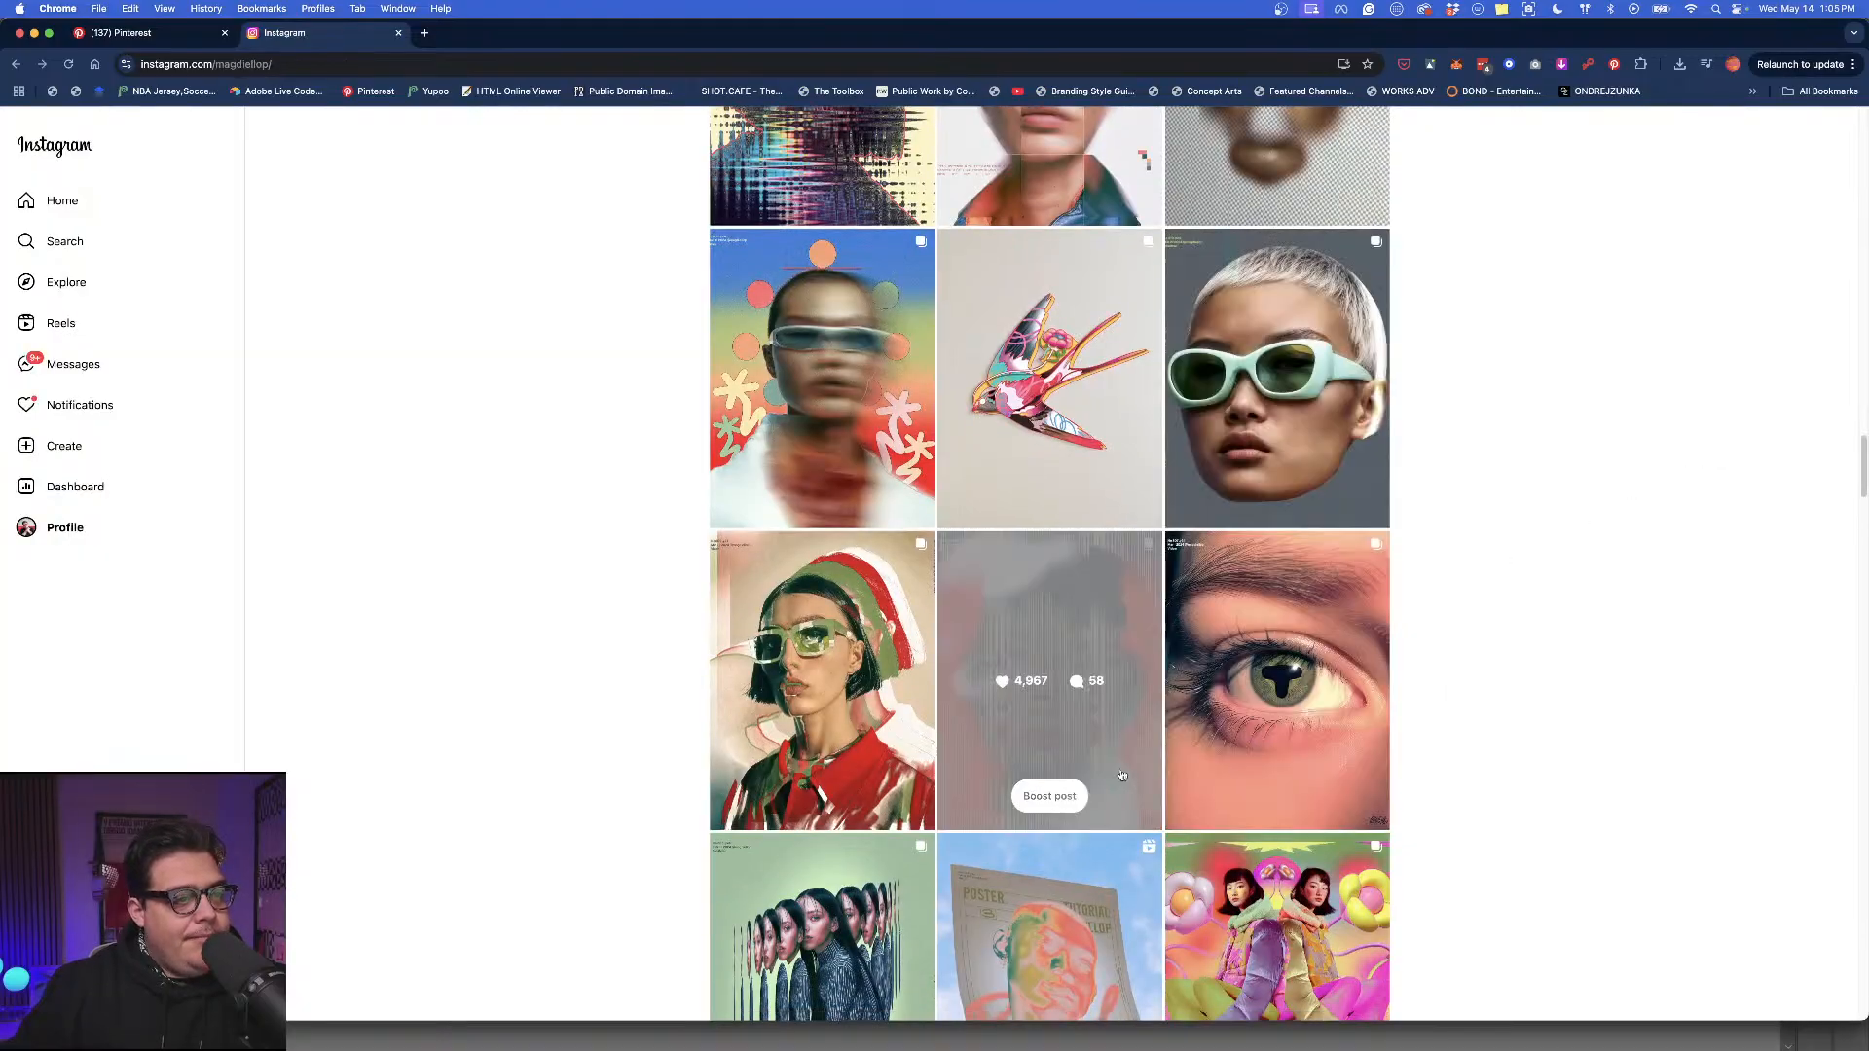
Open the red portrait post with vertical stripes, compare its first two images, and browse the carousel through the flower photo.
{"action": "left_click", "coordinate": [963, 669]}
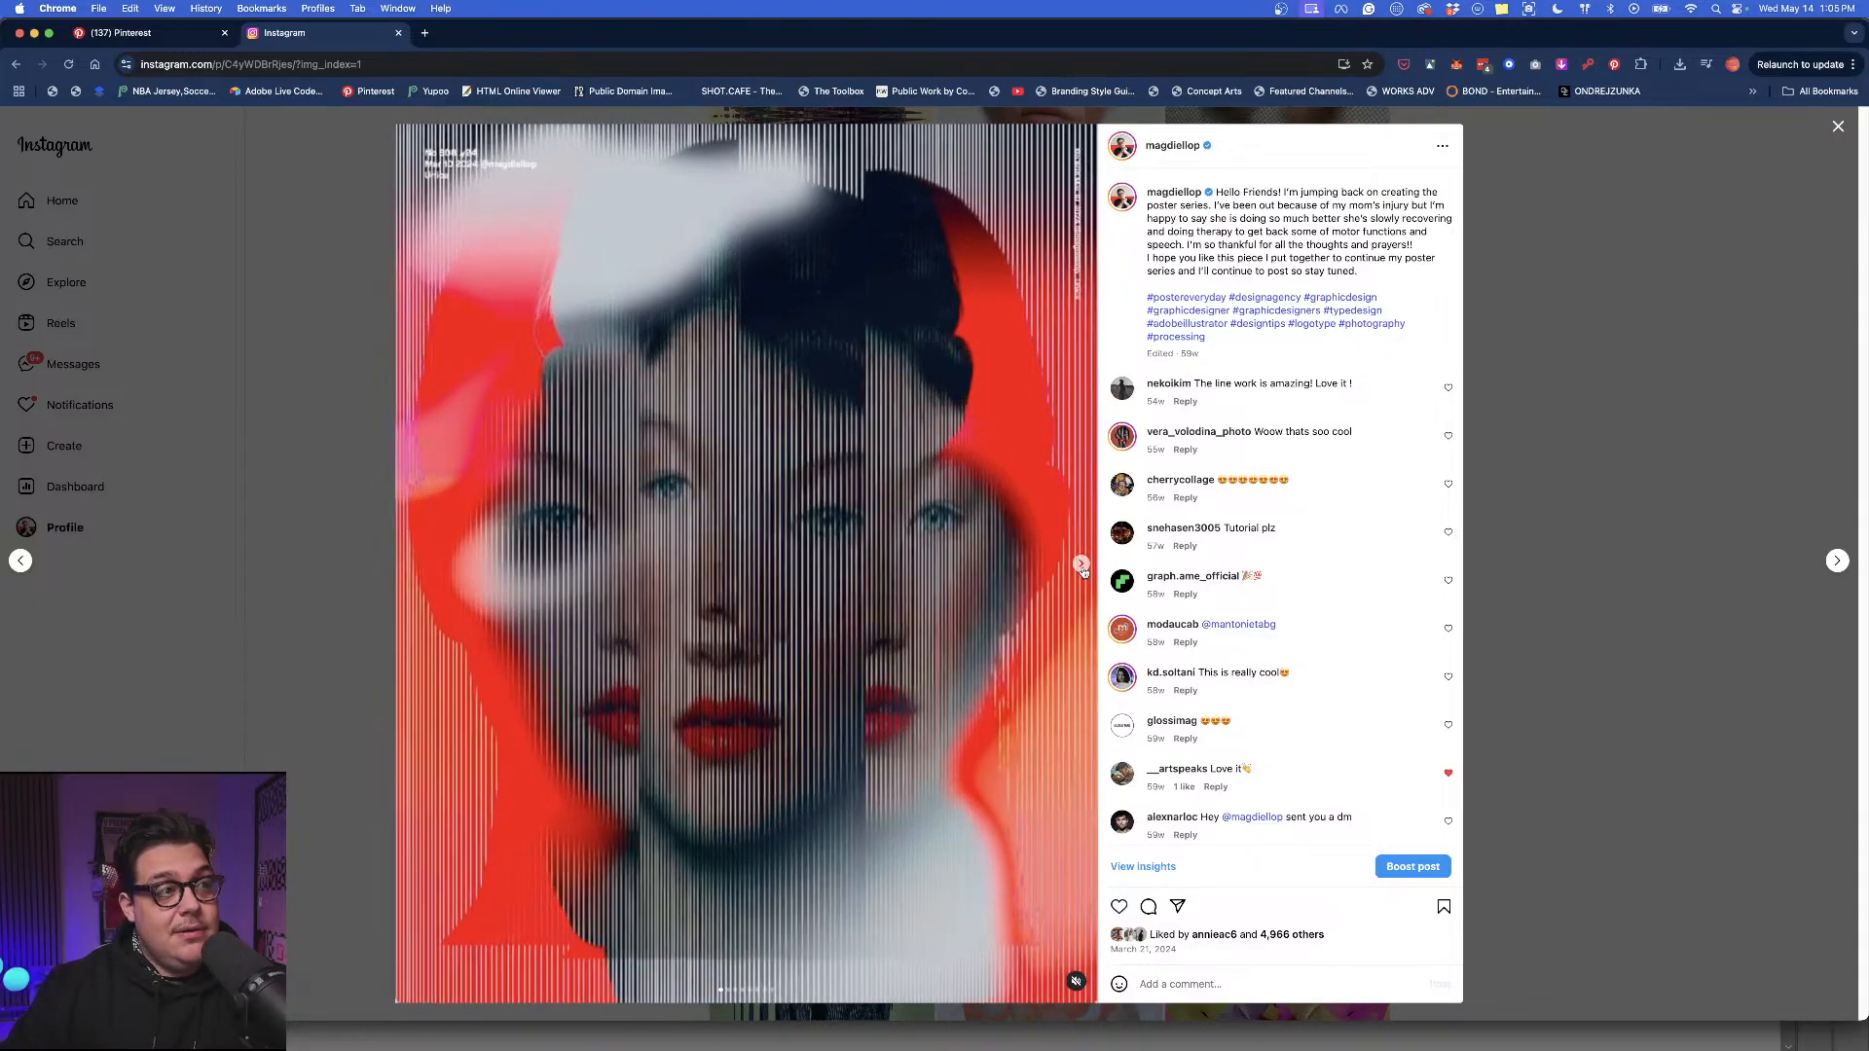
{"action": "left_click", "coordinate": [1082, 566]}
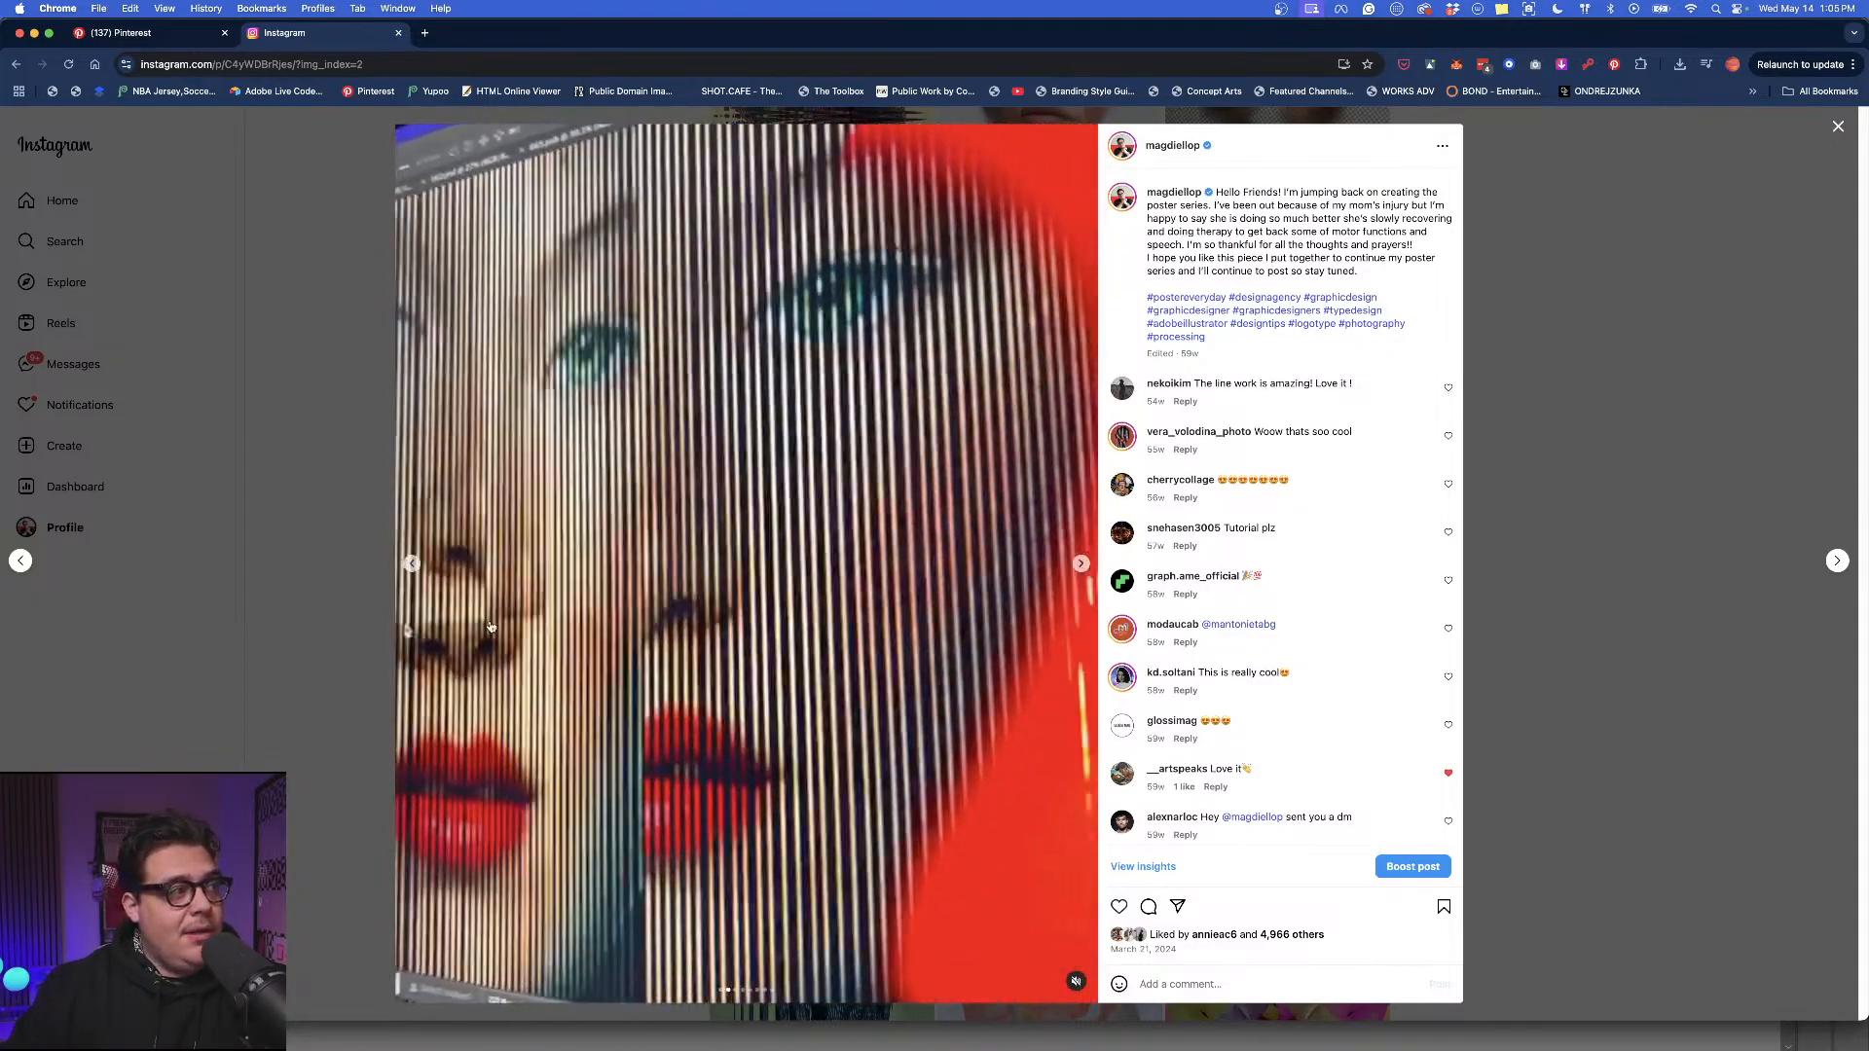
{"action": "left_click", "coordinate": [413, 565]}
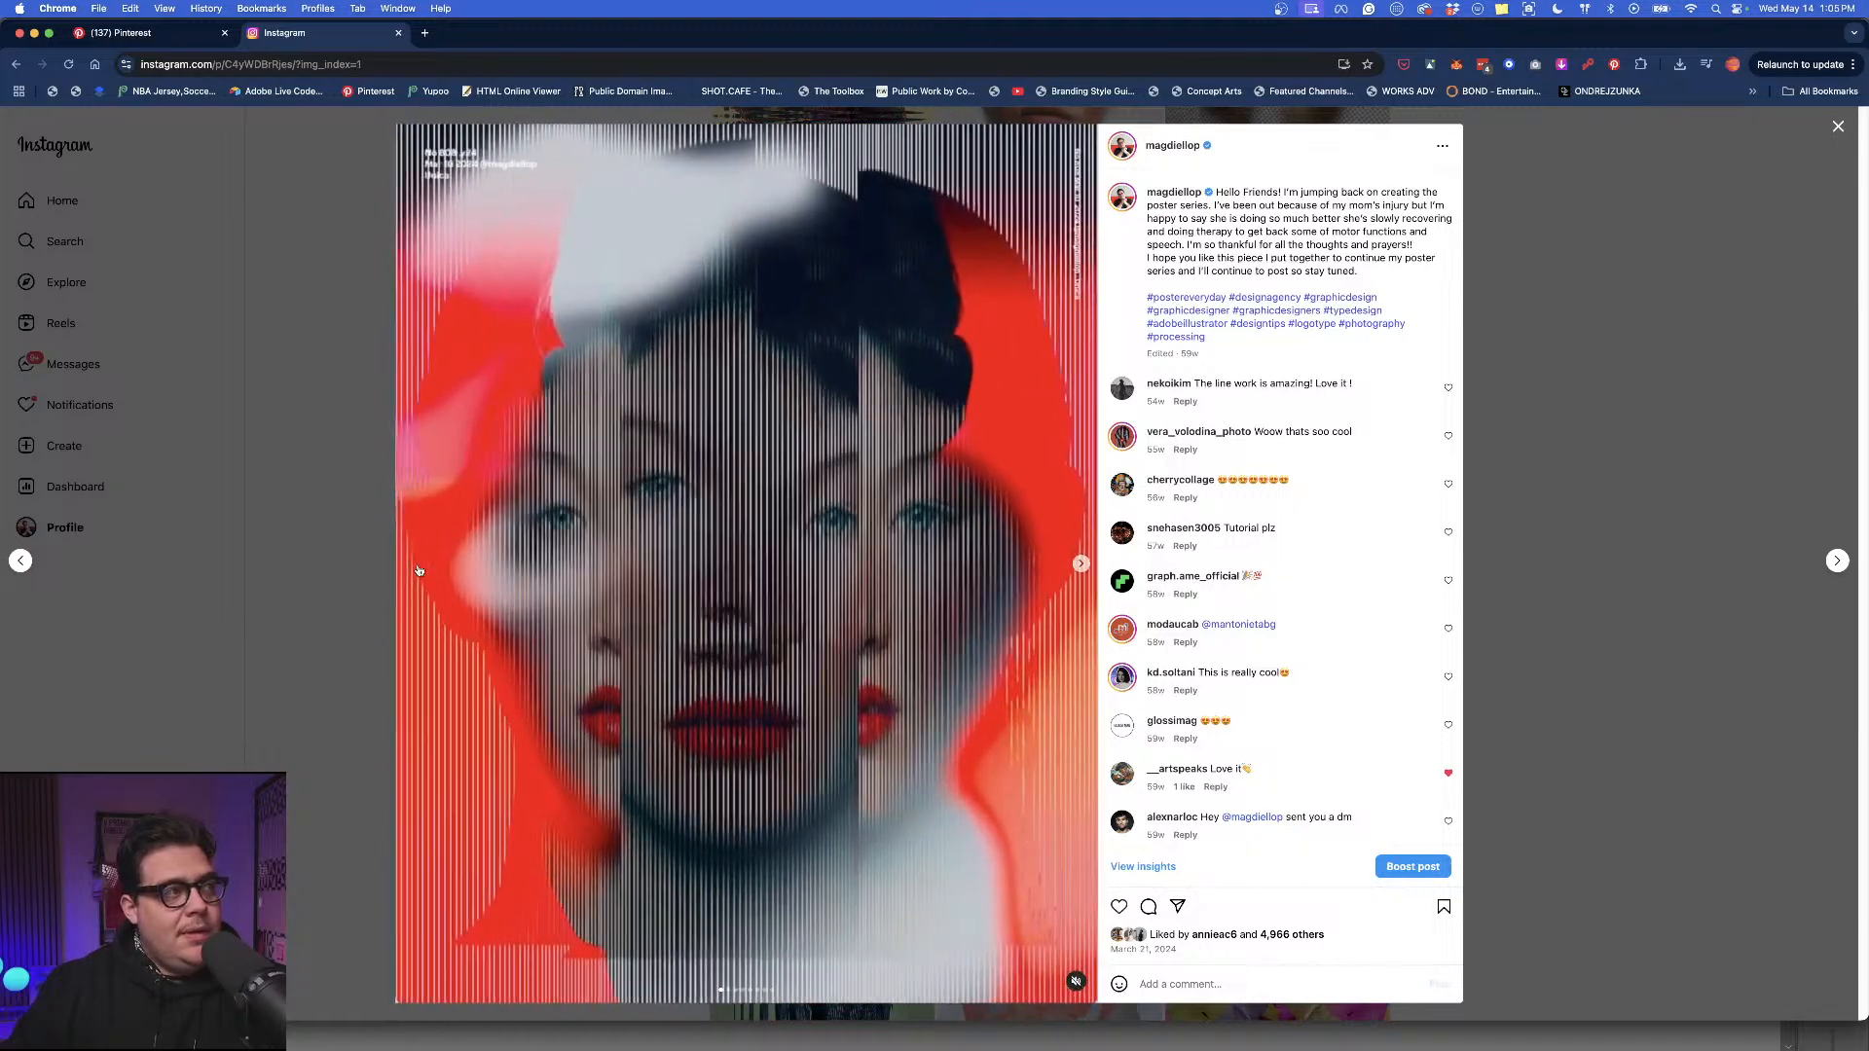
{"action": "left_click", "coordinate": [1081, 565]}
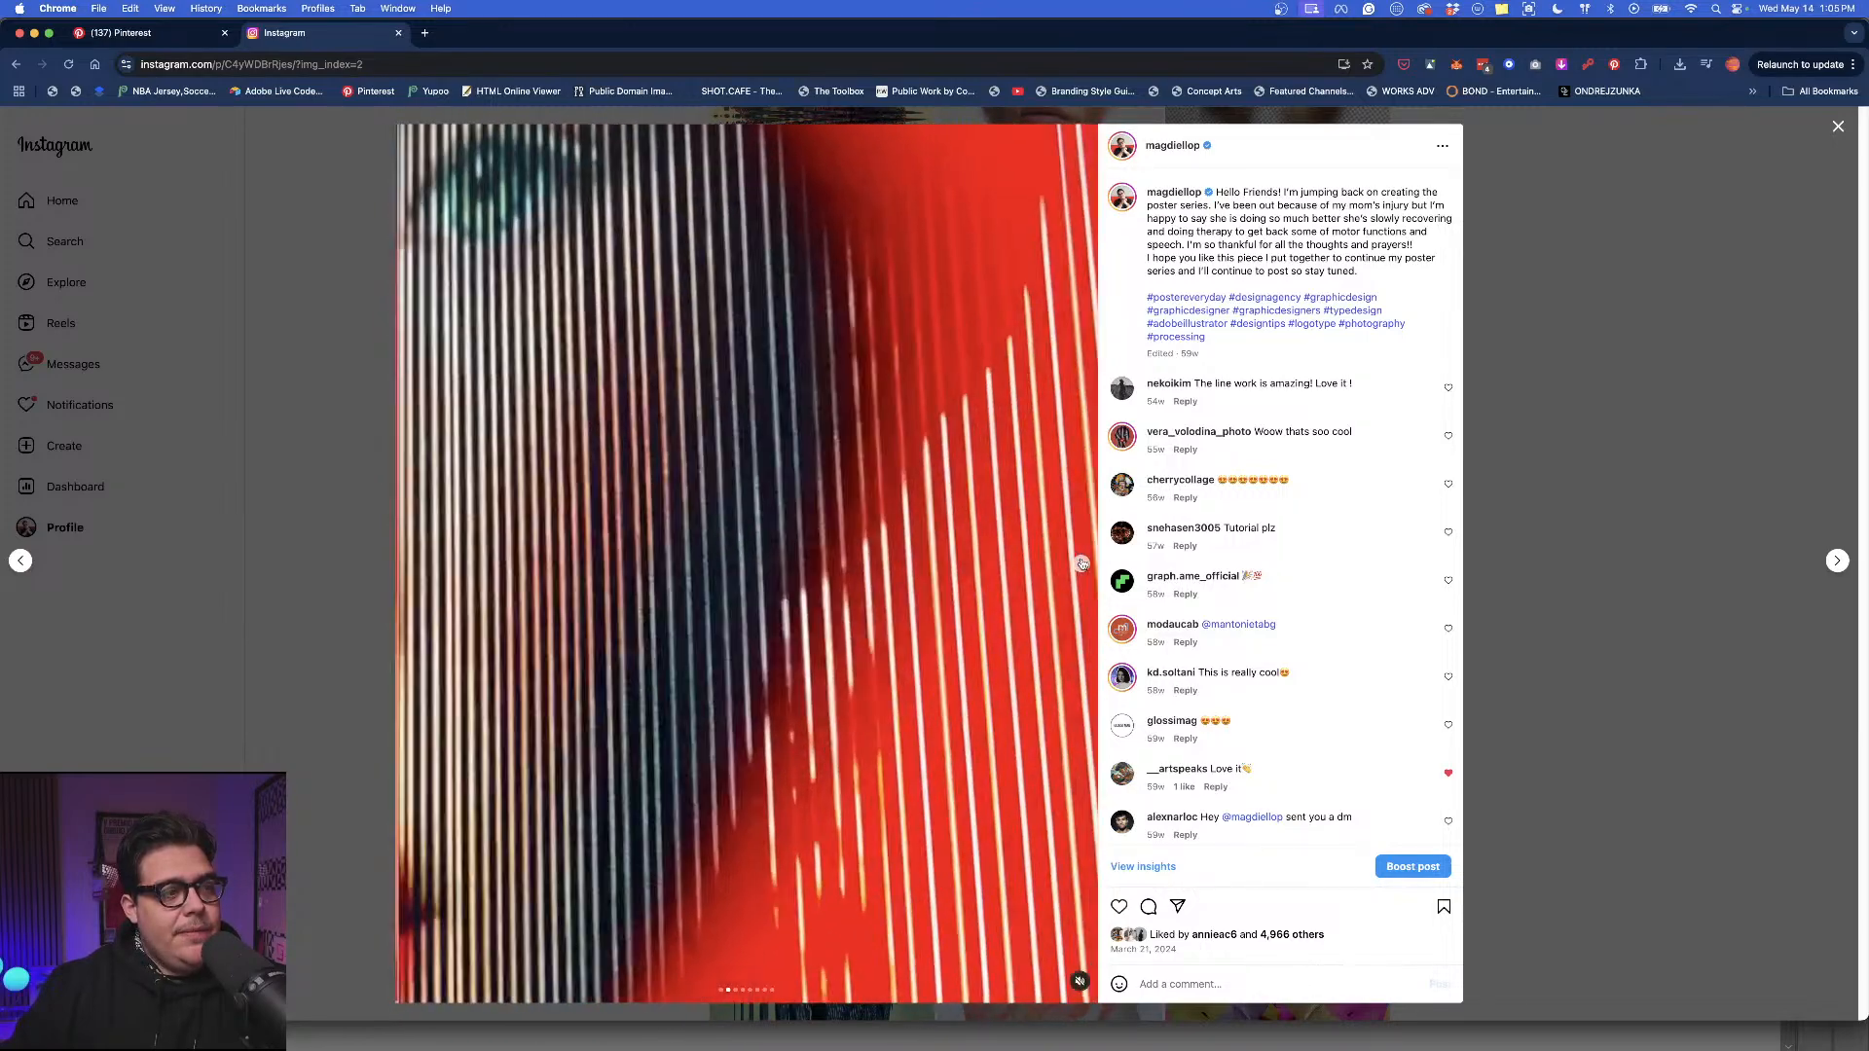
{"action": "left_click", "coordinate": [1081, 565]}
{"action": "left_click", "coordinate": [1081, 564]}
{"action": "left_click", "coordinate": [1081, 565]}
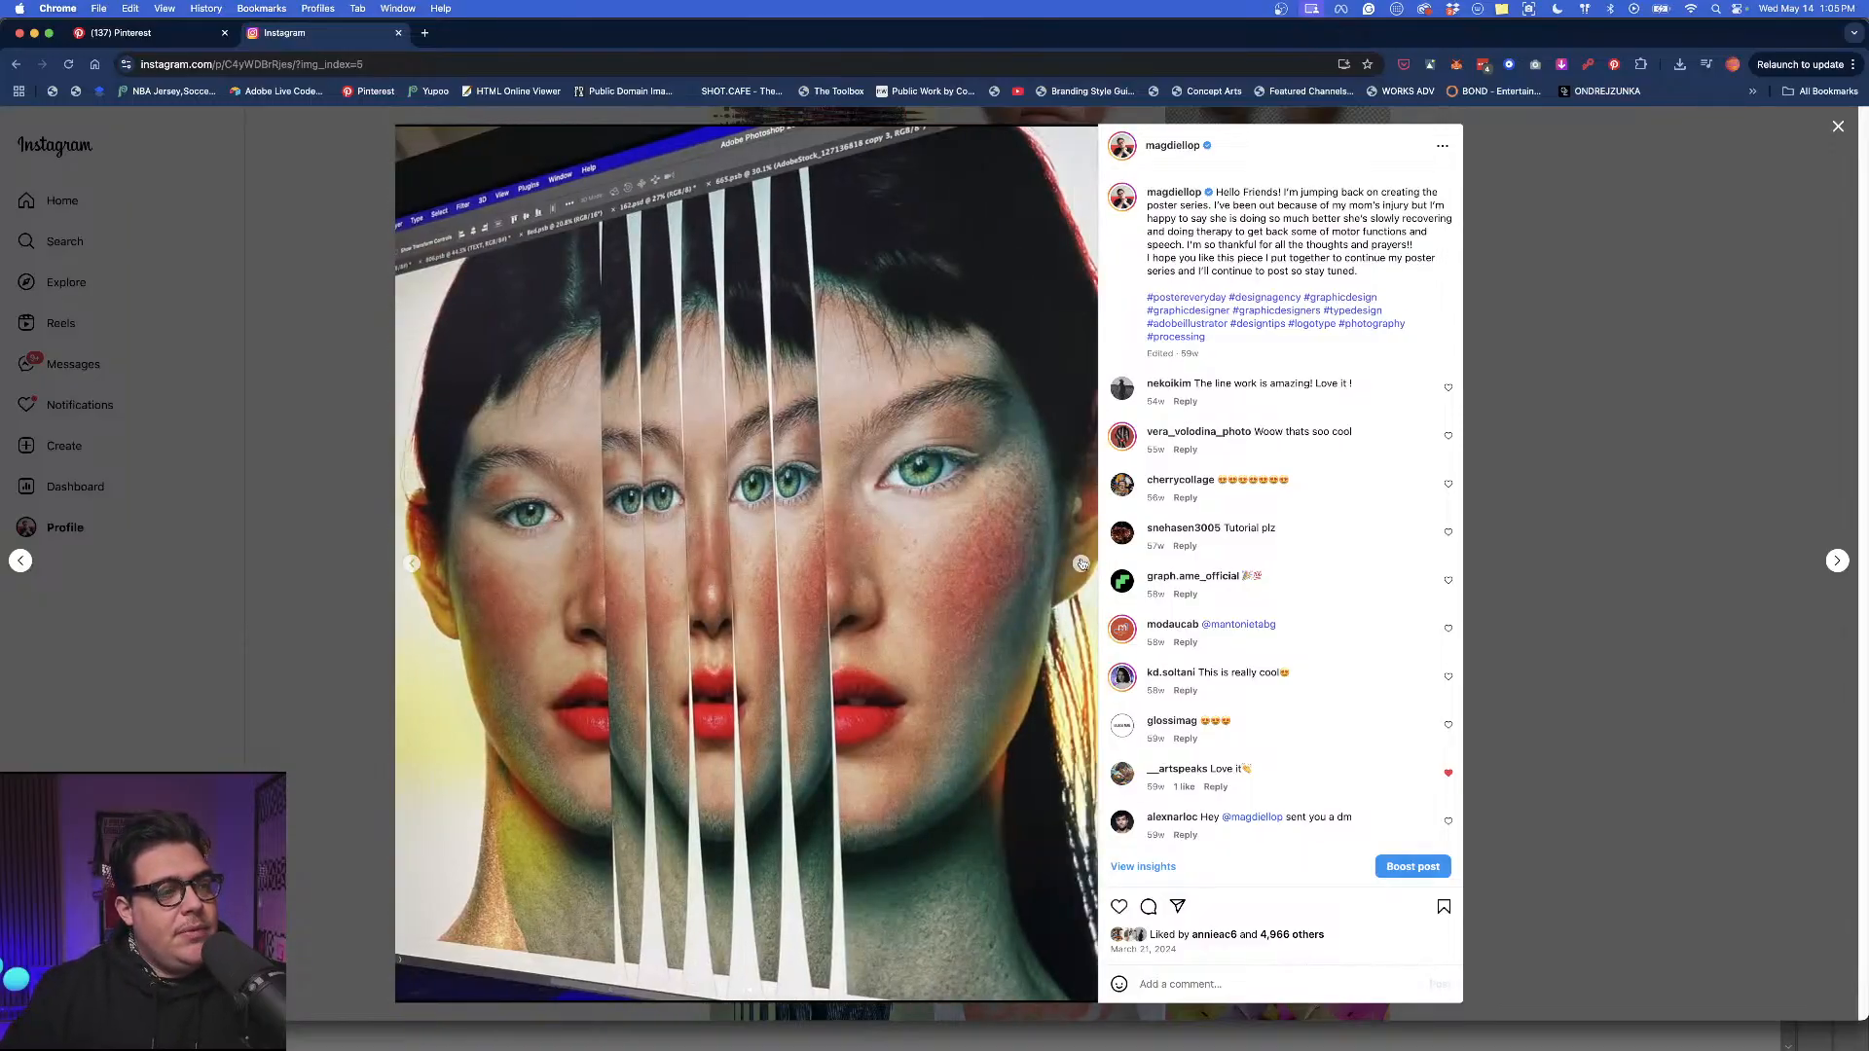
{"action": "left_click", "coordinate": [1082, 564]}
{"action": "left_click", "coordinate": [1081, 564]}
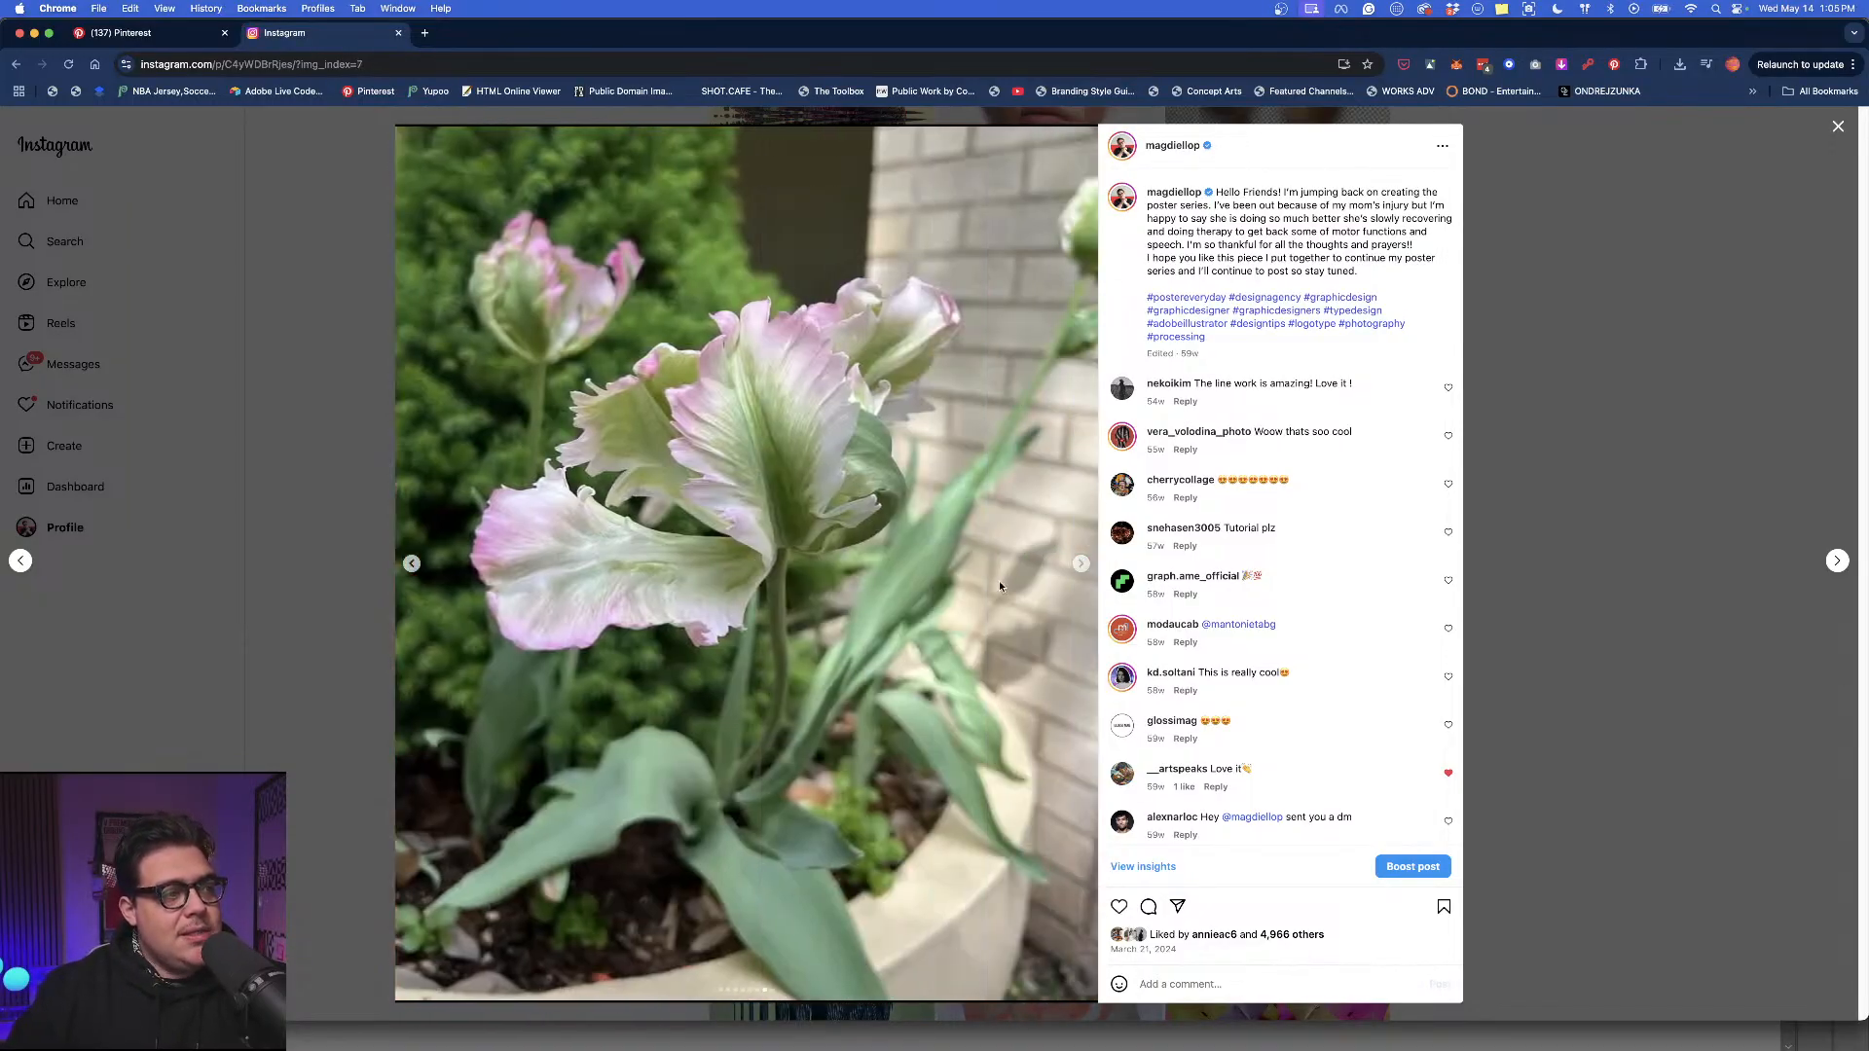
Revisit the close-up eye photo before the flower image, close the post, and view further posters in the profile grid.
{"action": "left_click", "coordinate": [411, 563]}
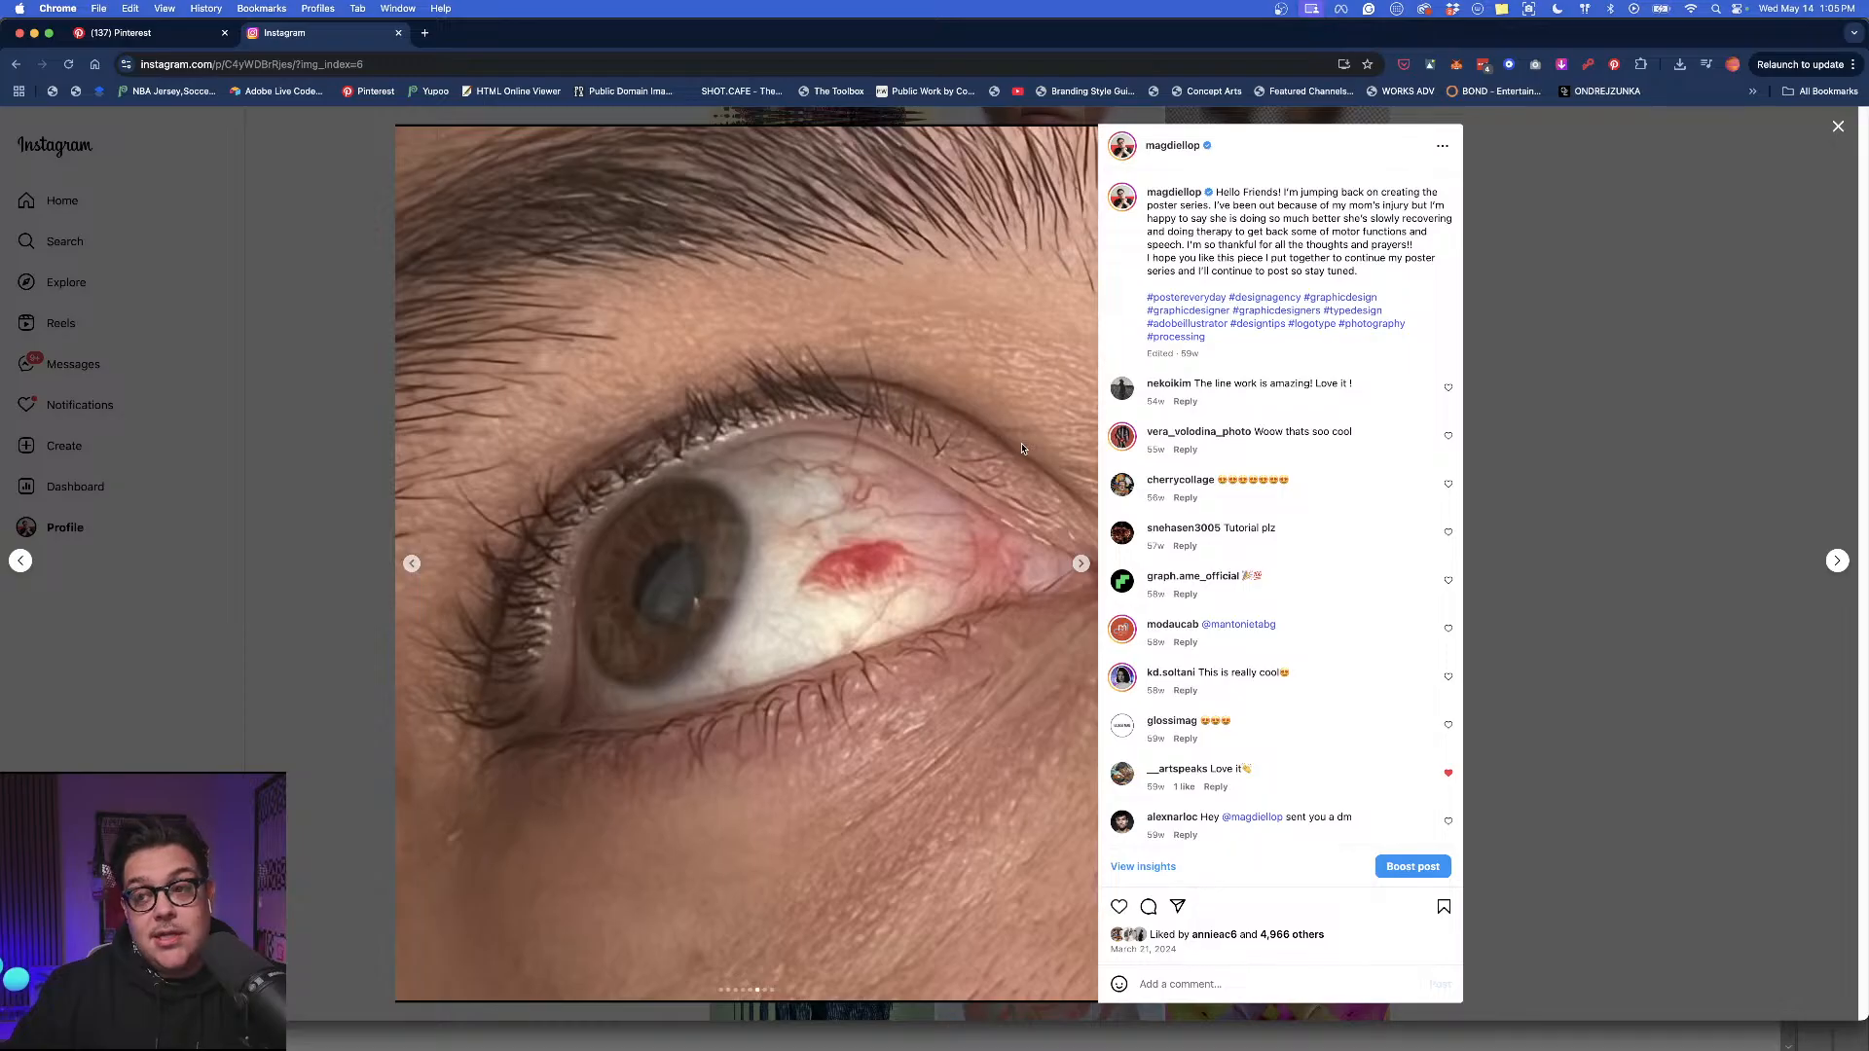
{"action": "left_click", "coordinate": [1079, 564]}
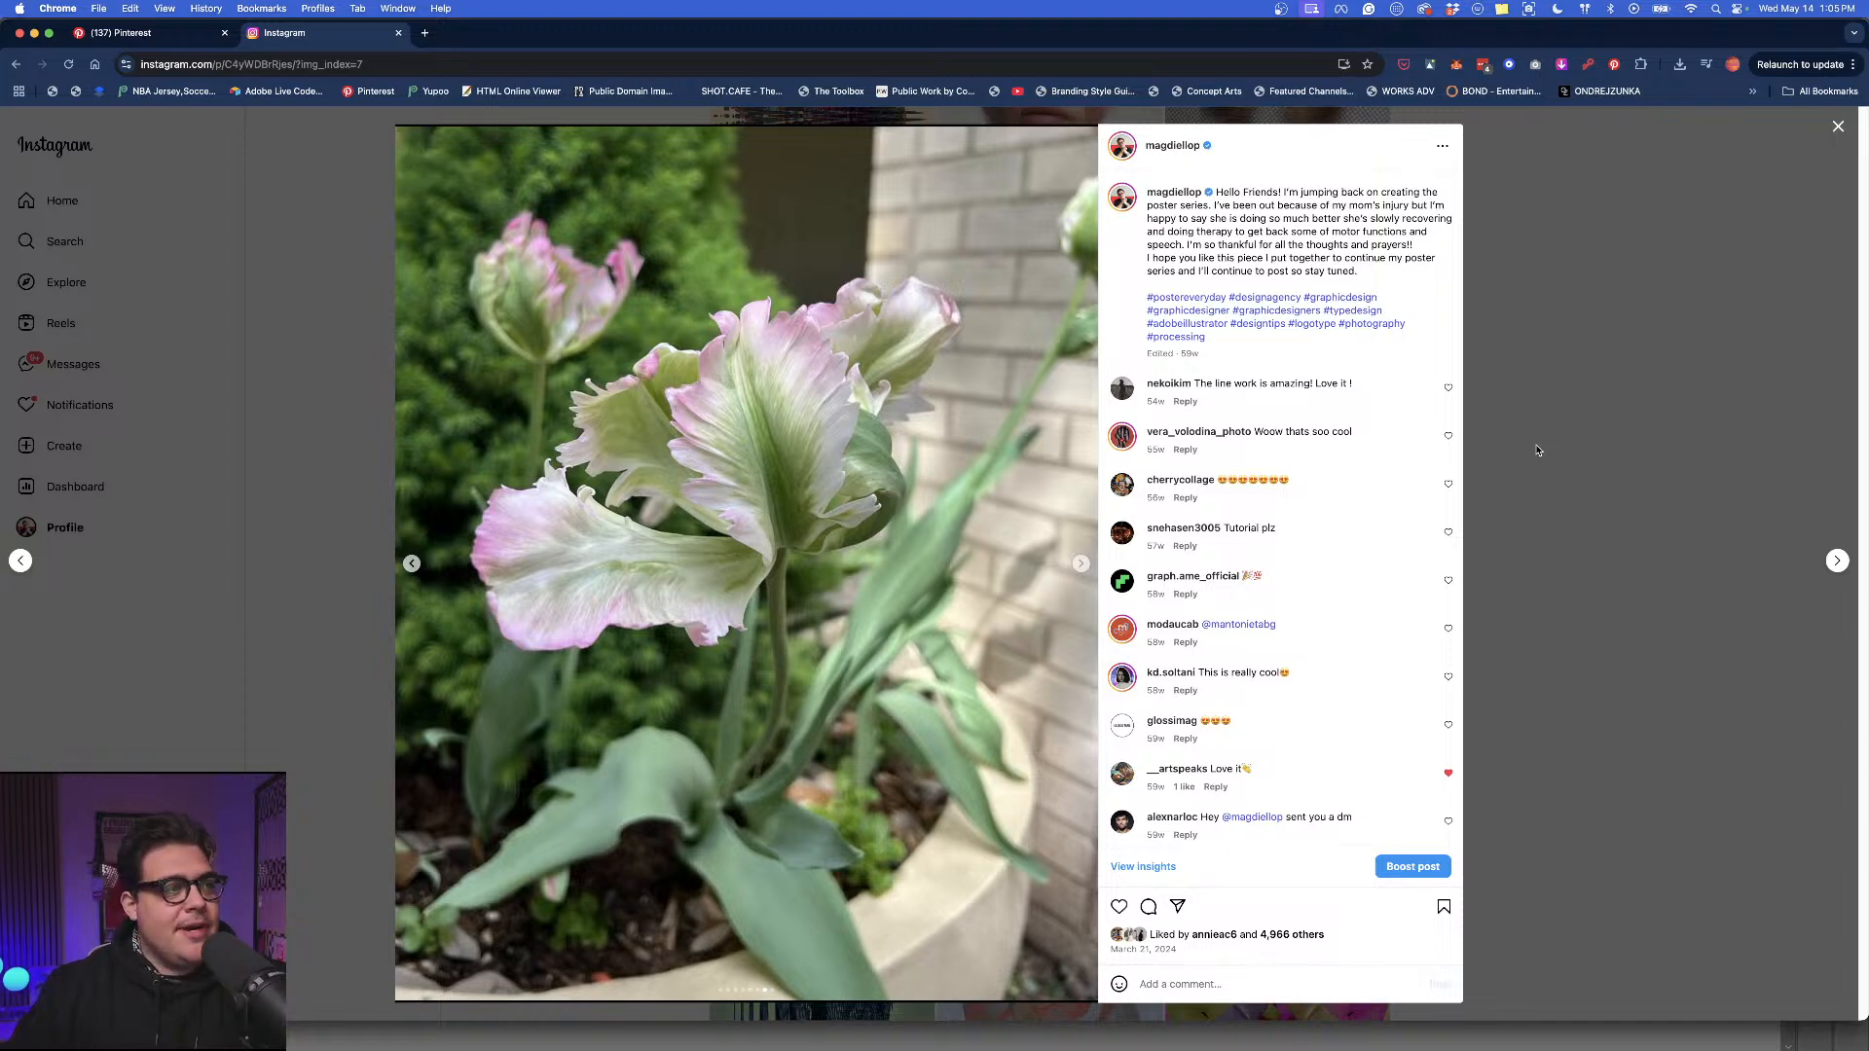
{"action": "left_click", "coordinate": [1536, 451]}
{"action": "scroll", "coordinate": [1524, 463], "scroll_direction": "down", "scroll_amount": 3}
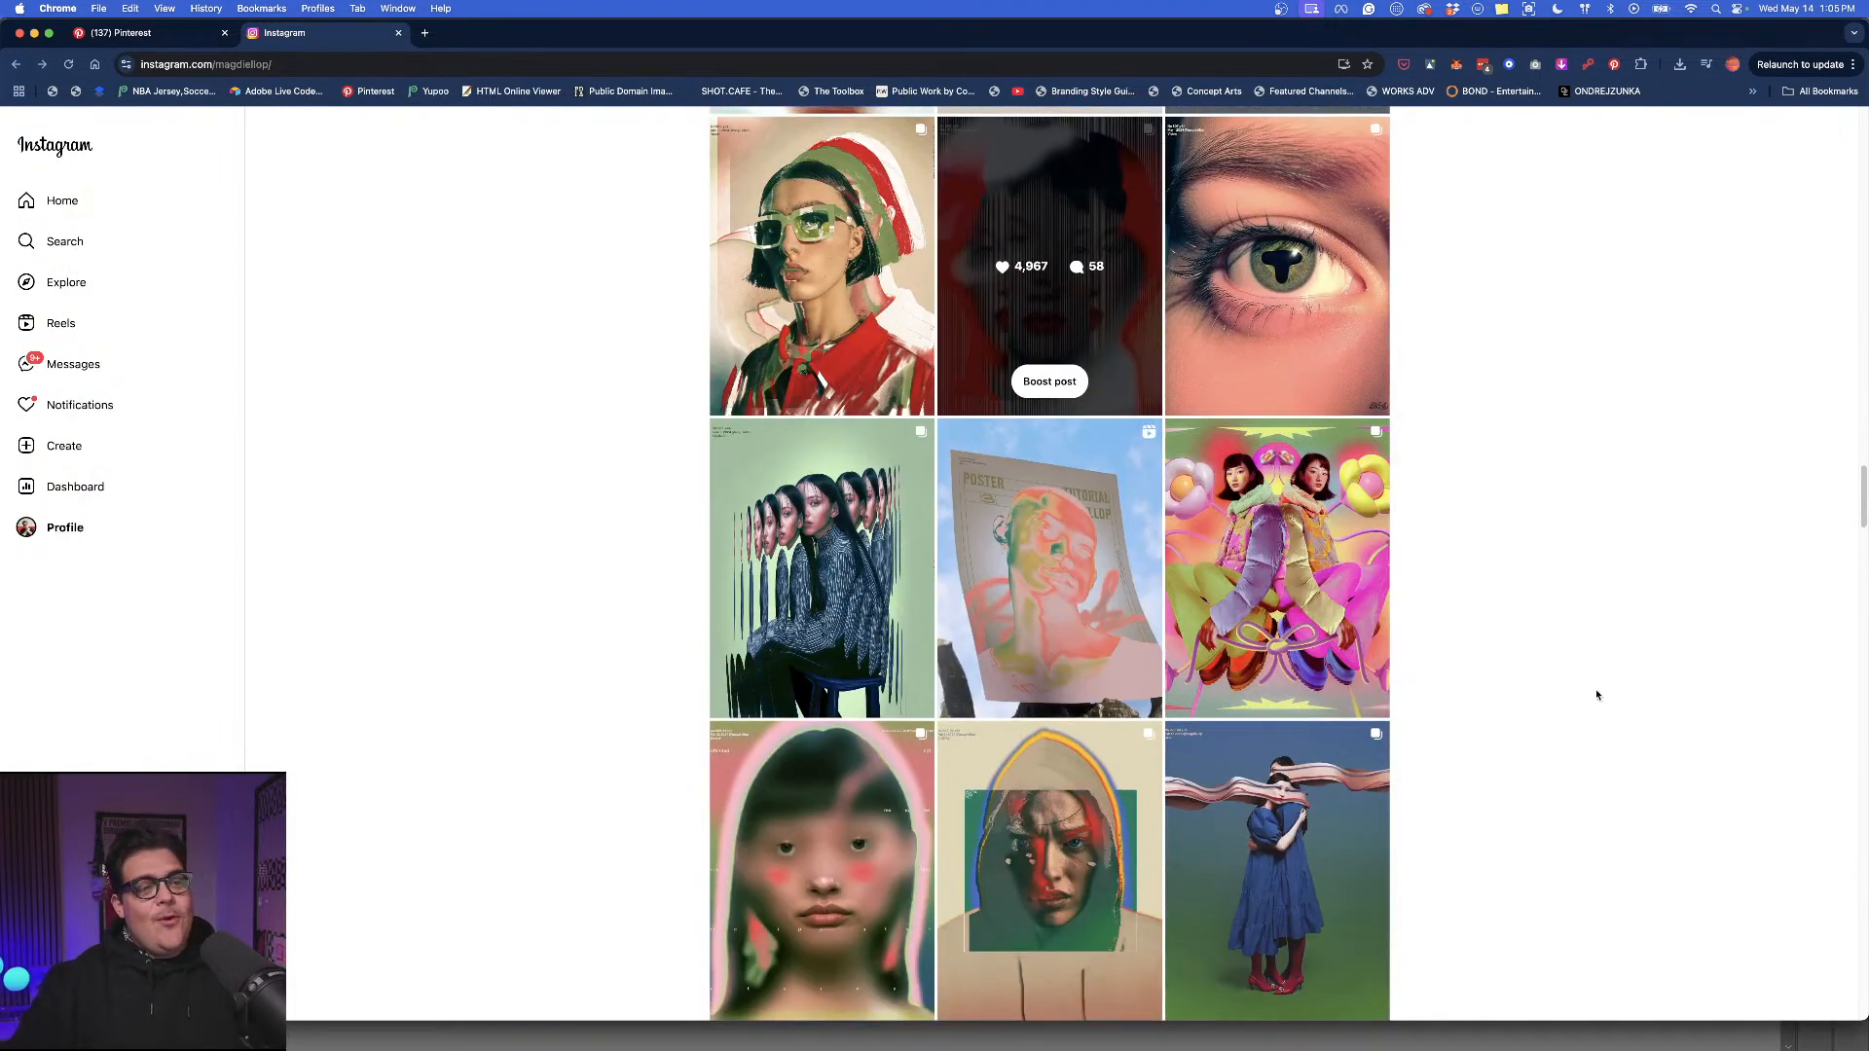
Open the post of the mirrored seated women with glossy flowers, close it, and view further posters in the profile grid.
{"action": "left_click", "coordinate": [1367, 652]}
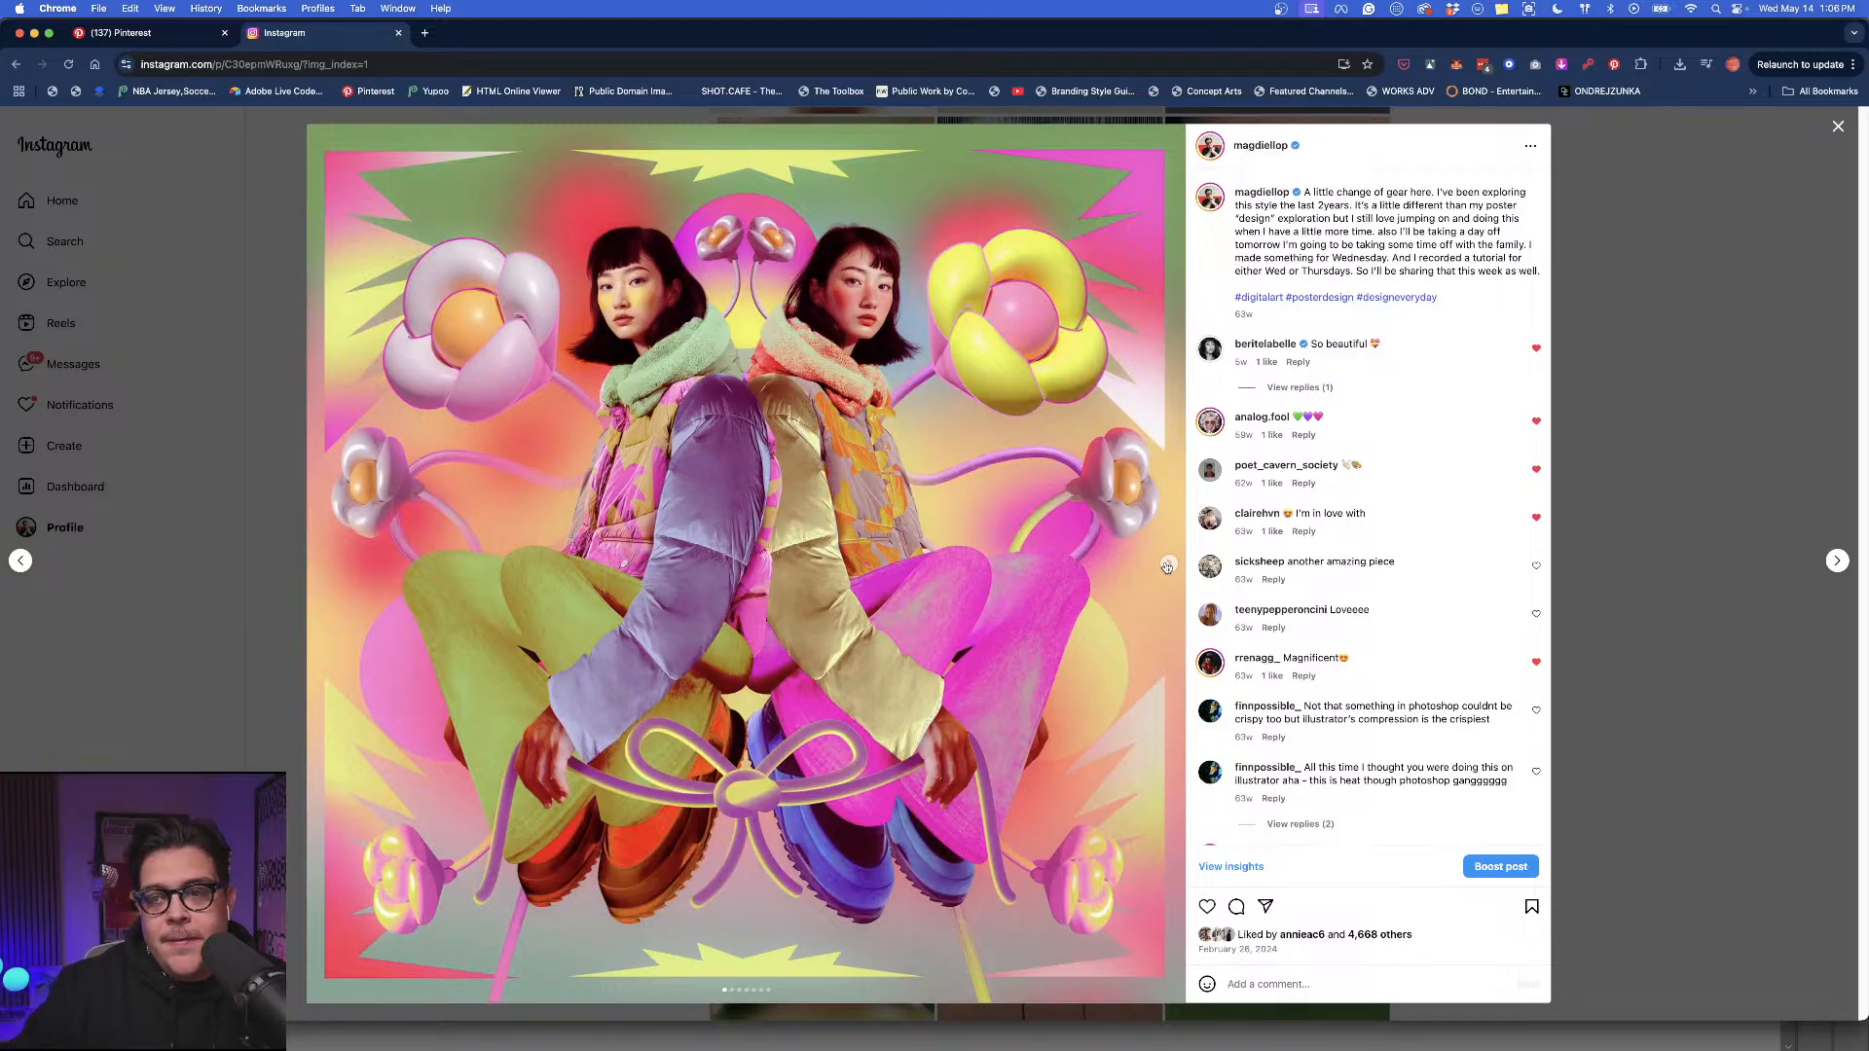
{"action": "left_click", "coordinate": [1691, 354]}
{"action": "scroll", "coordinate": [1255, 754], "scroll_direction": "down", "scroll_amount": 8}
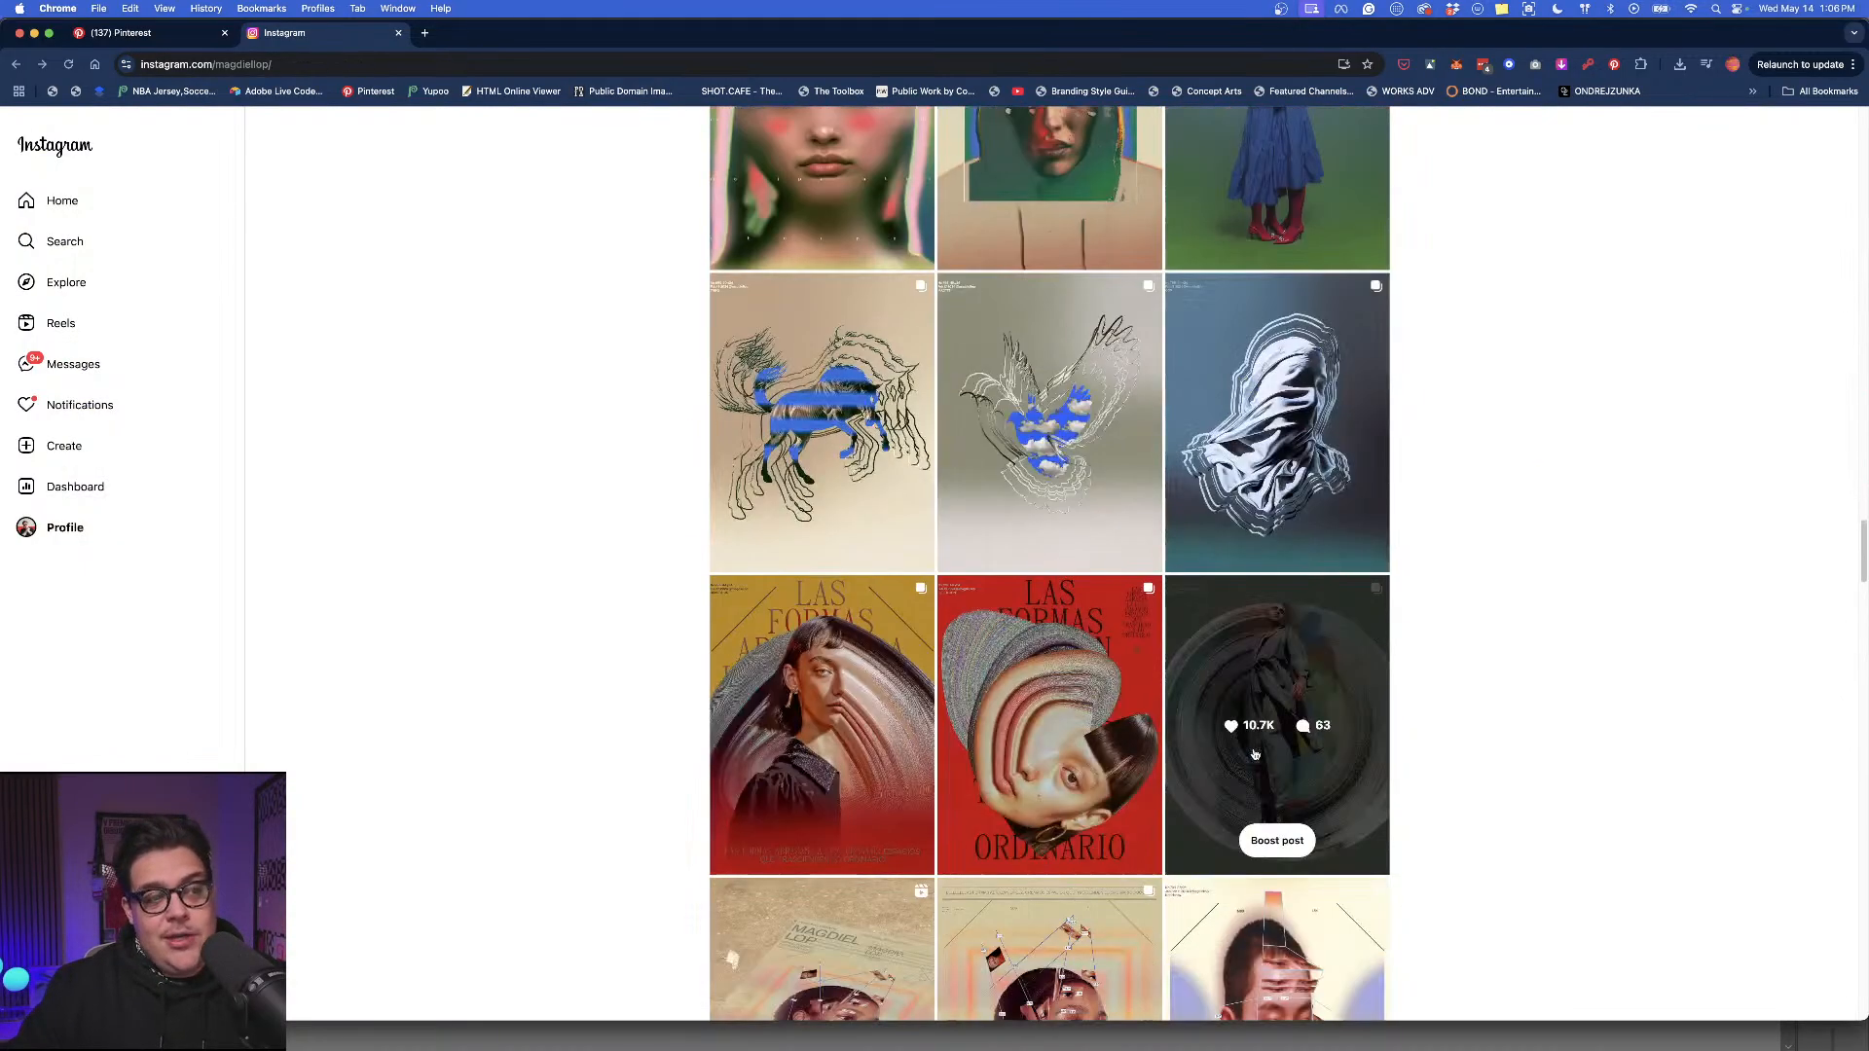
{"action": "scroll", "coordinate": [1254, 754], "scroll_direction": "down", "scroll_amount": 6}
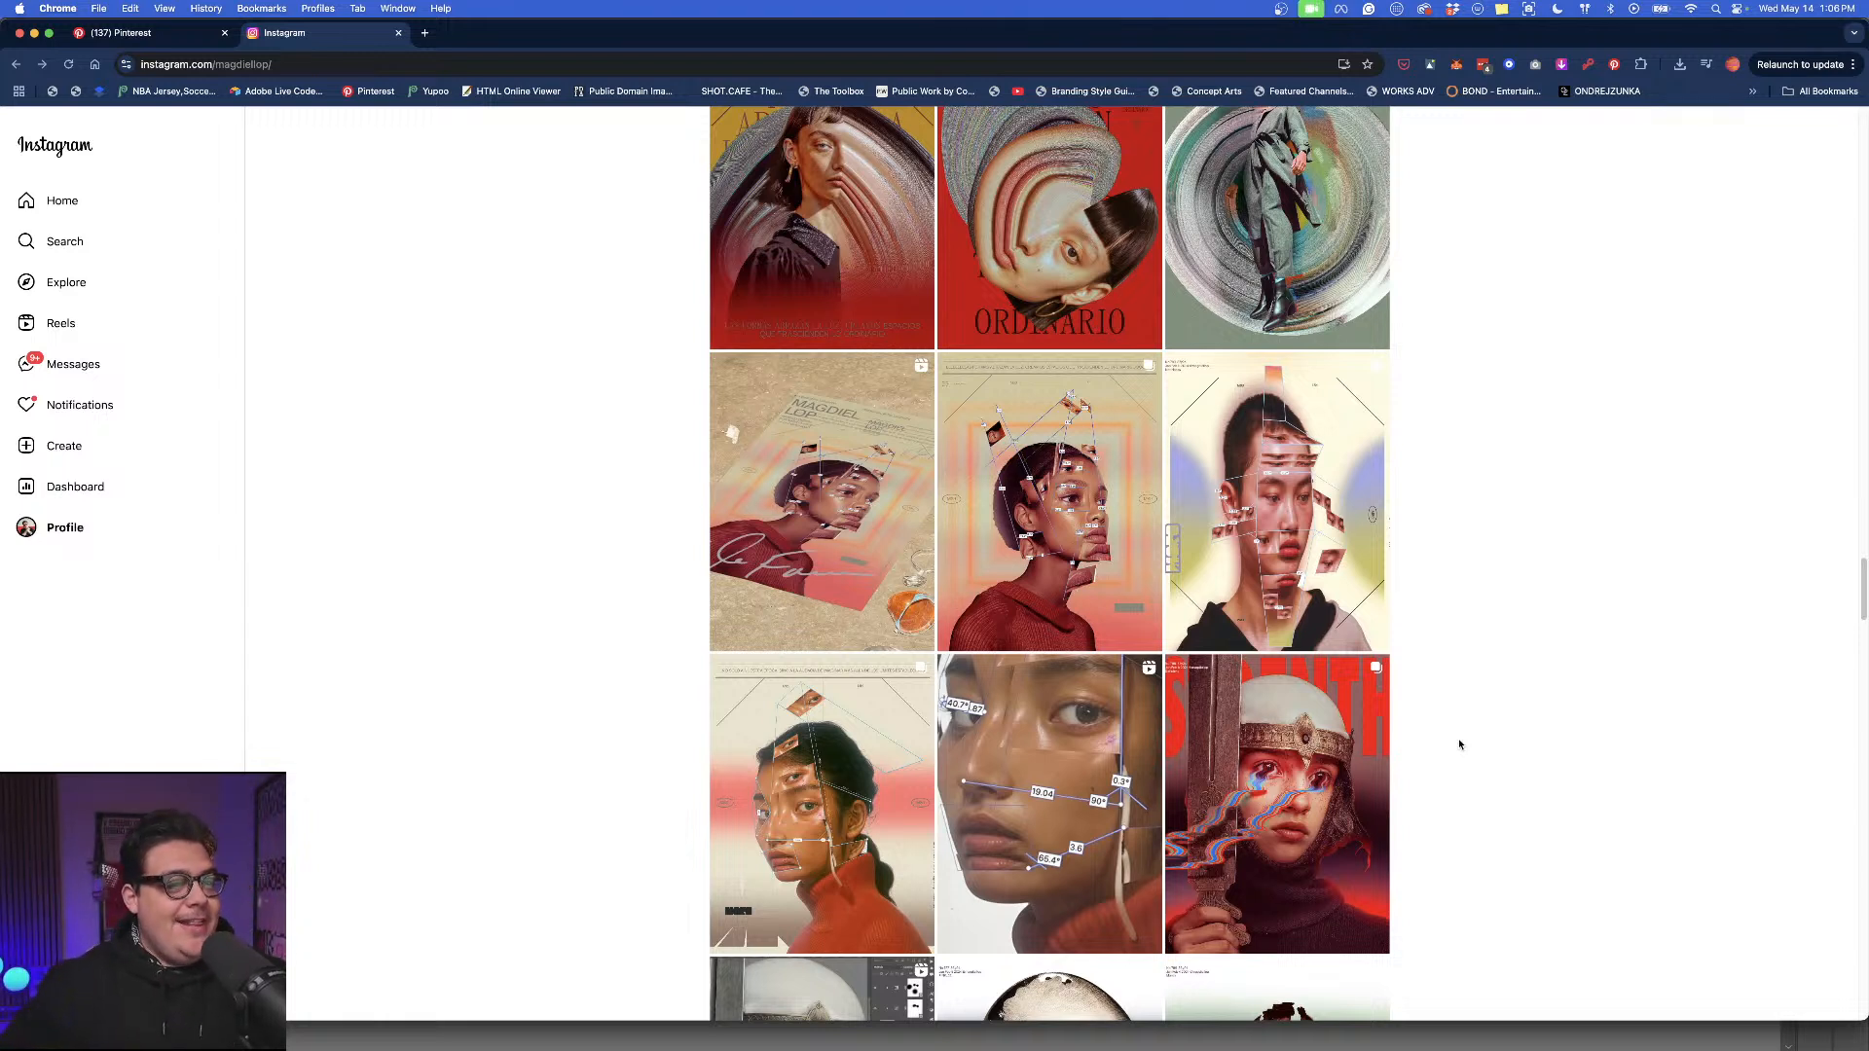
Switch to Photoshop and create a 4800 x 6000 pixel document at 300 pixels/inch, RGB Color, white background, with the sRGB IEC61966-2.1 profile.
{"action": "left_click", "coordinate": [1171, 1033]}
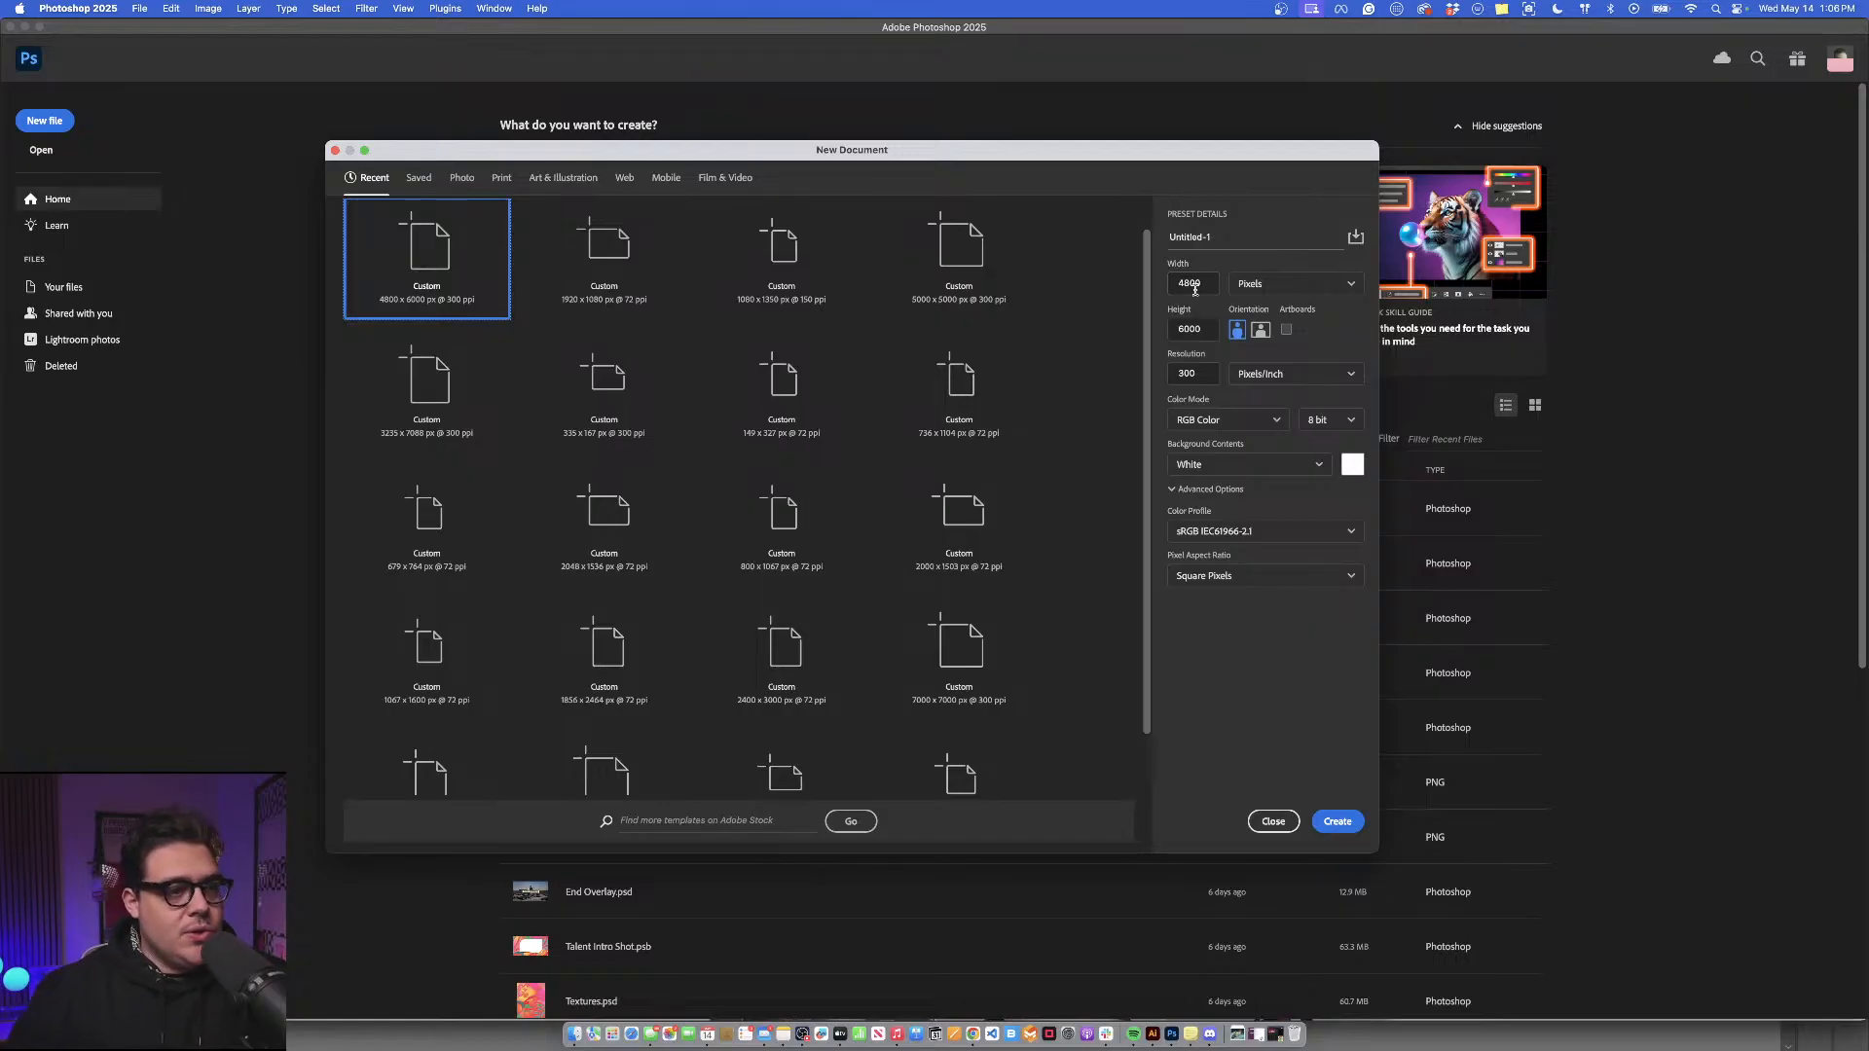
{"action": "double_click", "coordinate": [1204, 374]}
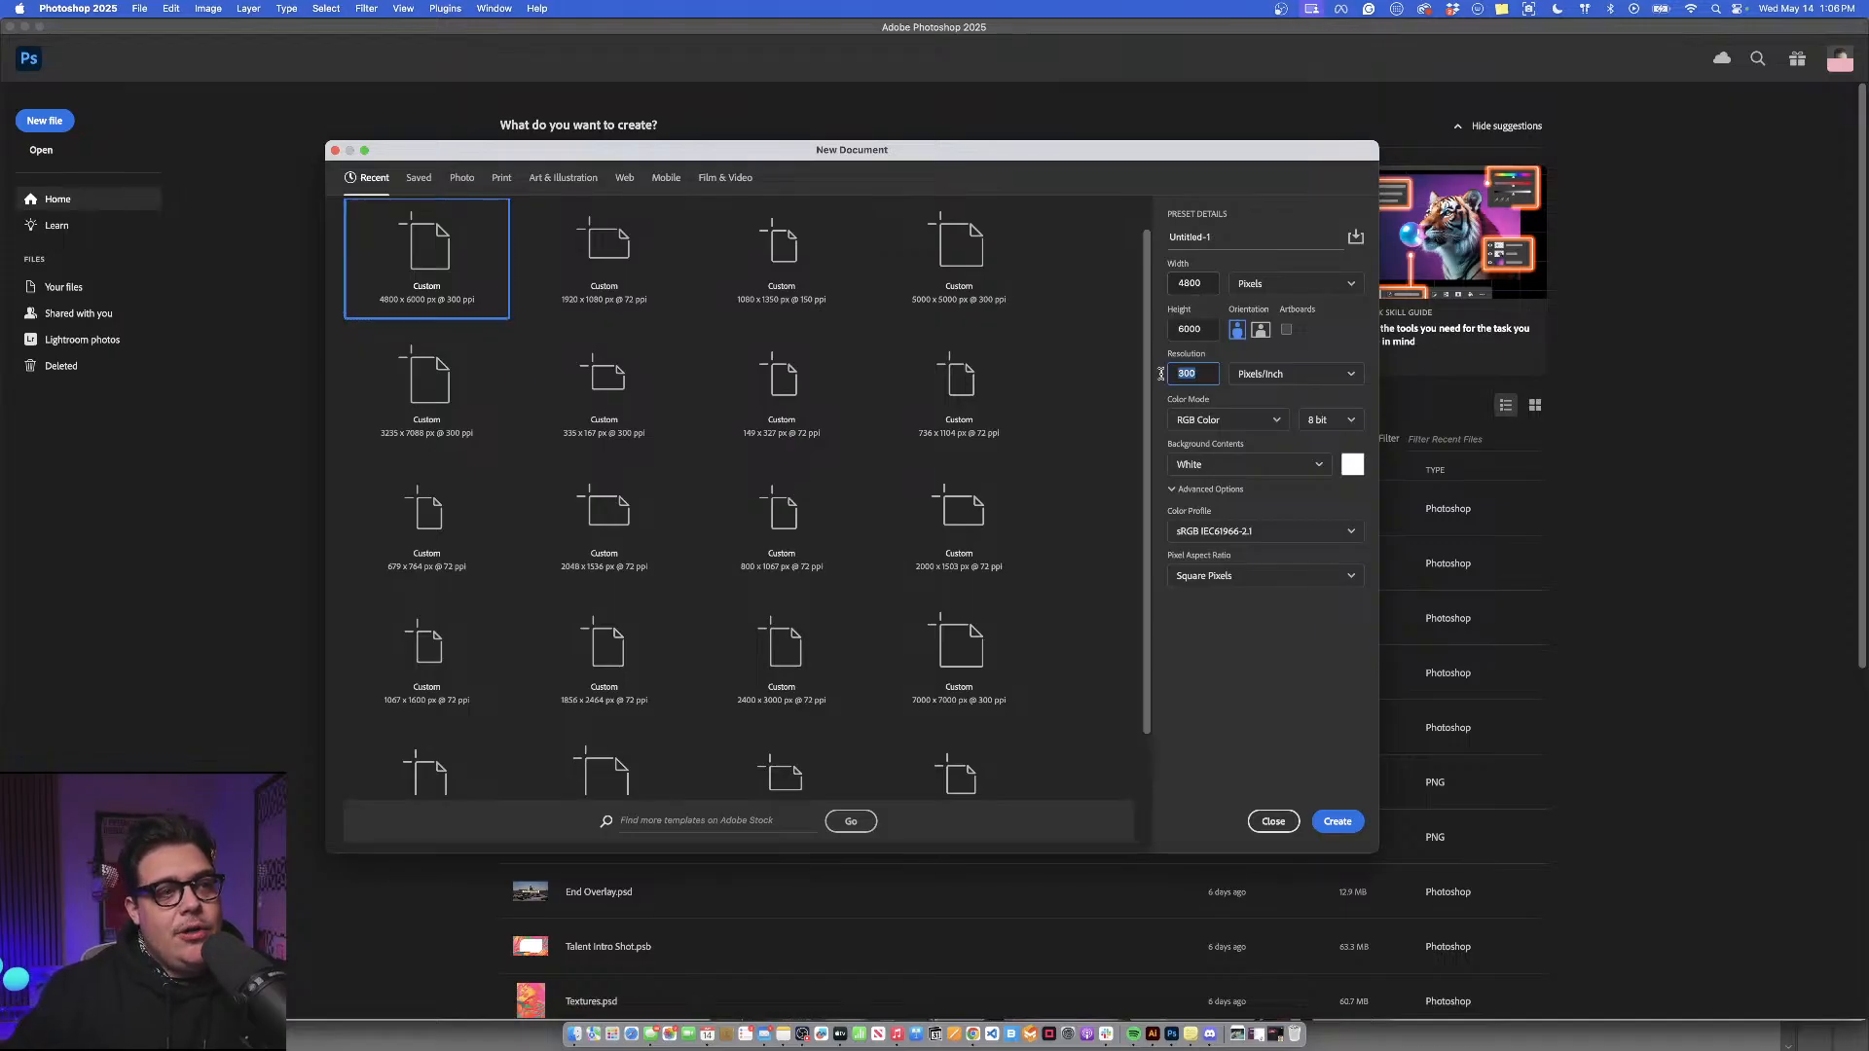
{"action": "left_click", "coordinate": [1227, 532]}
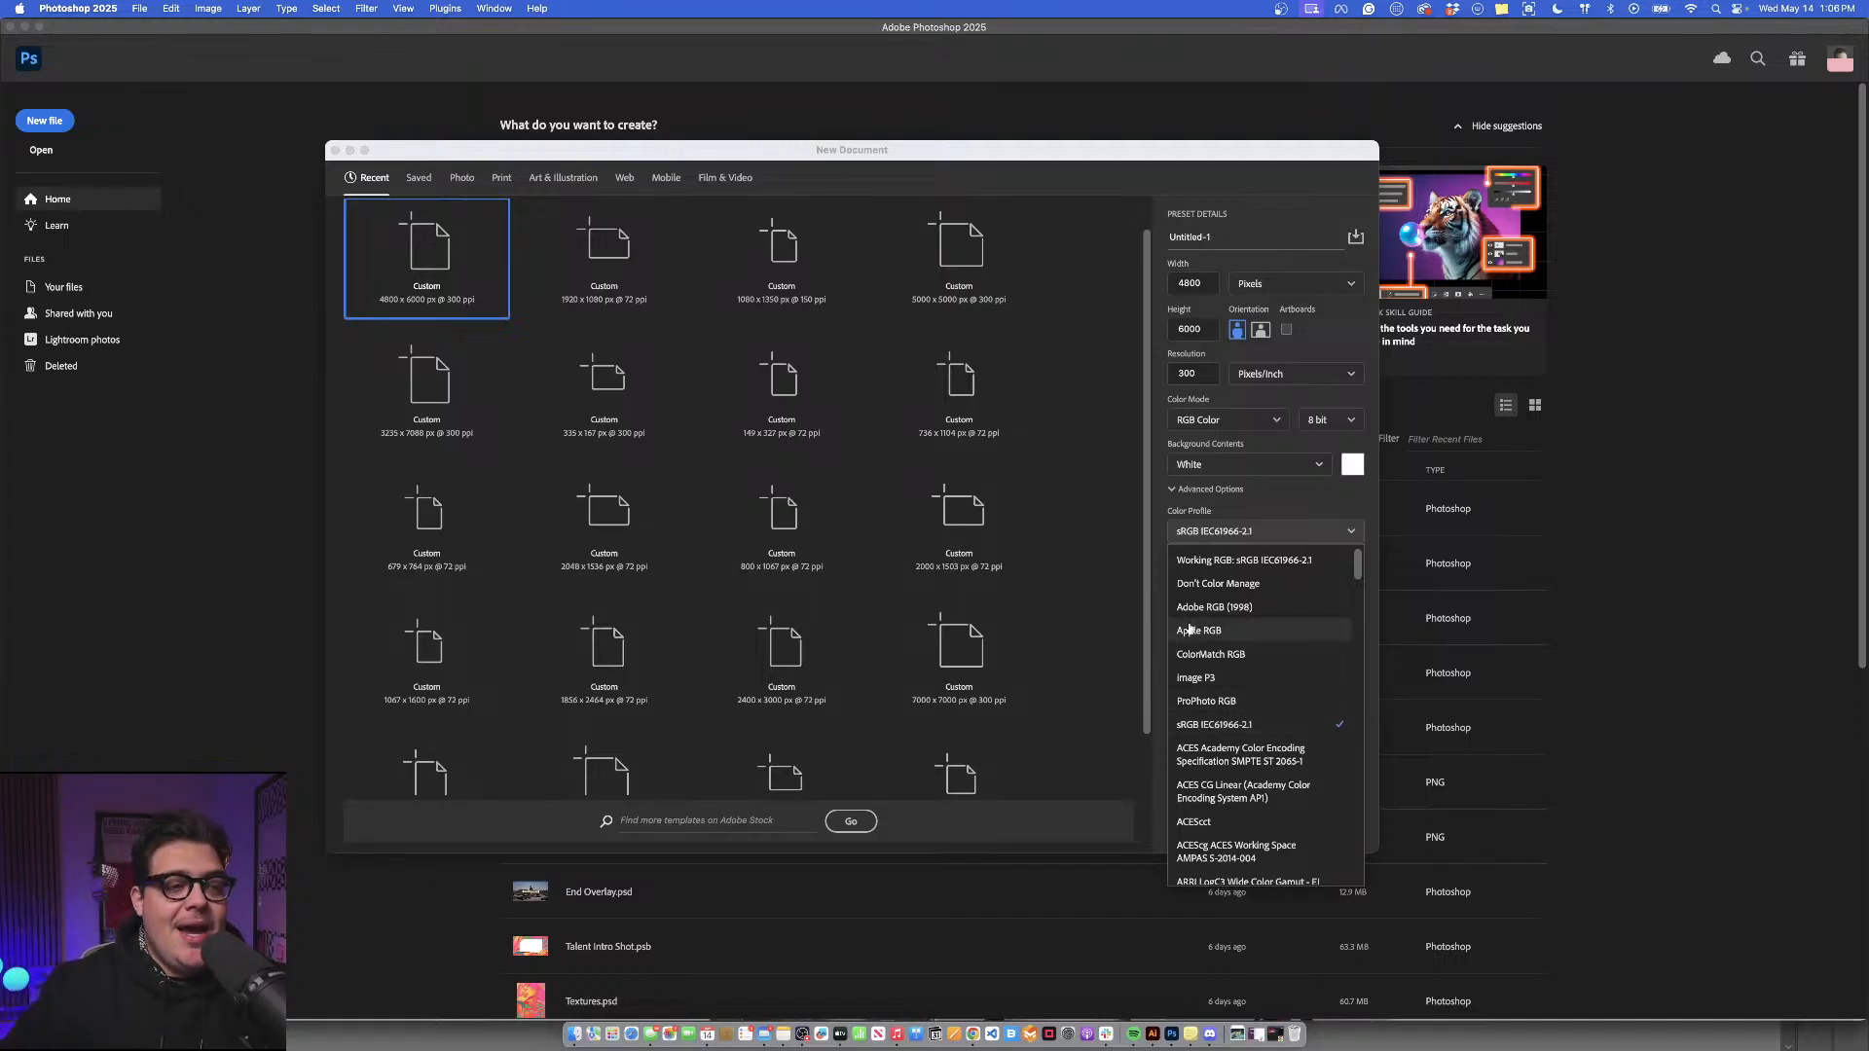
{"action": "left_click", "coordinate": [1303, 504]}
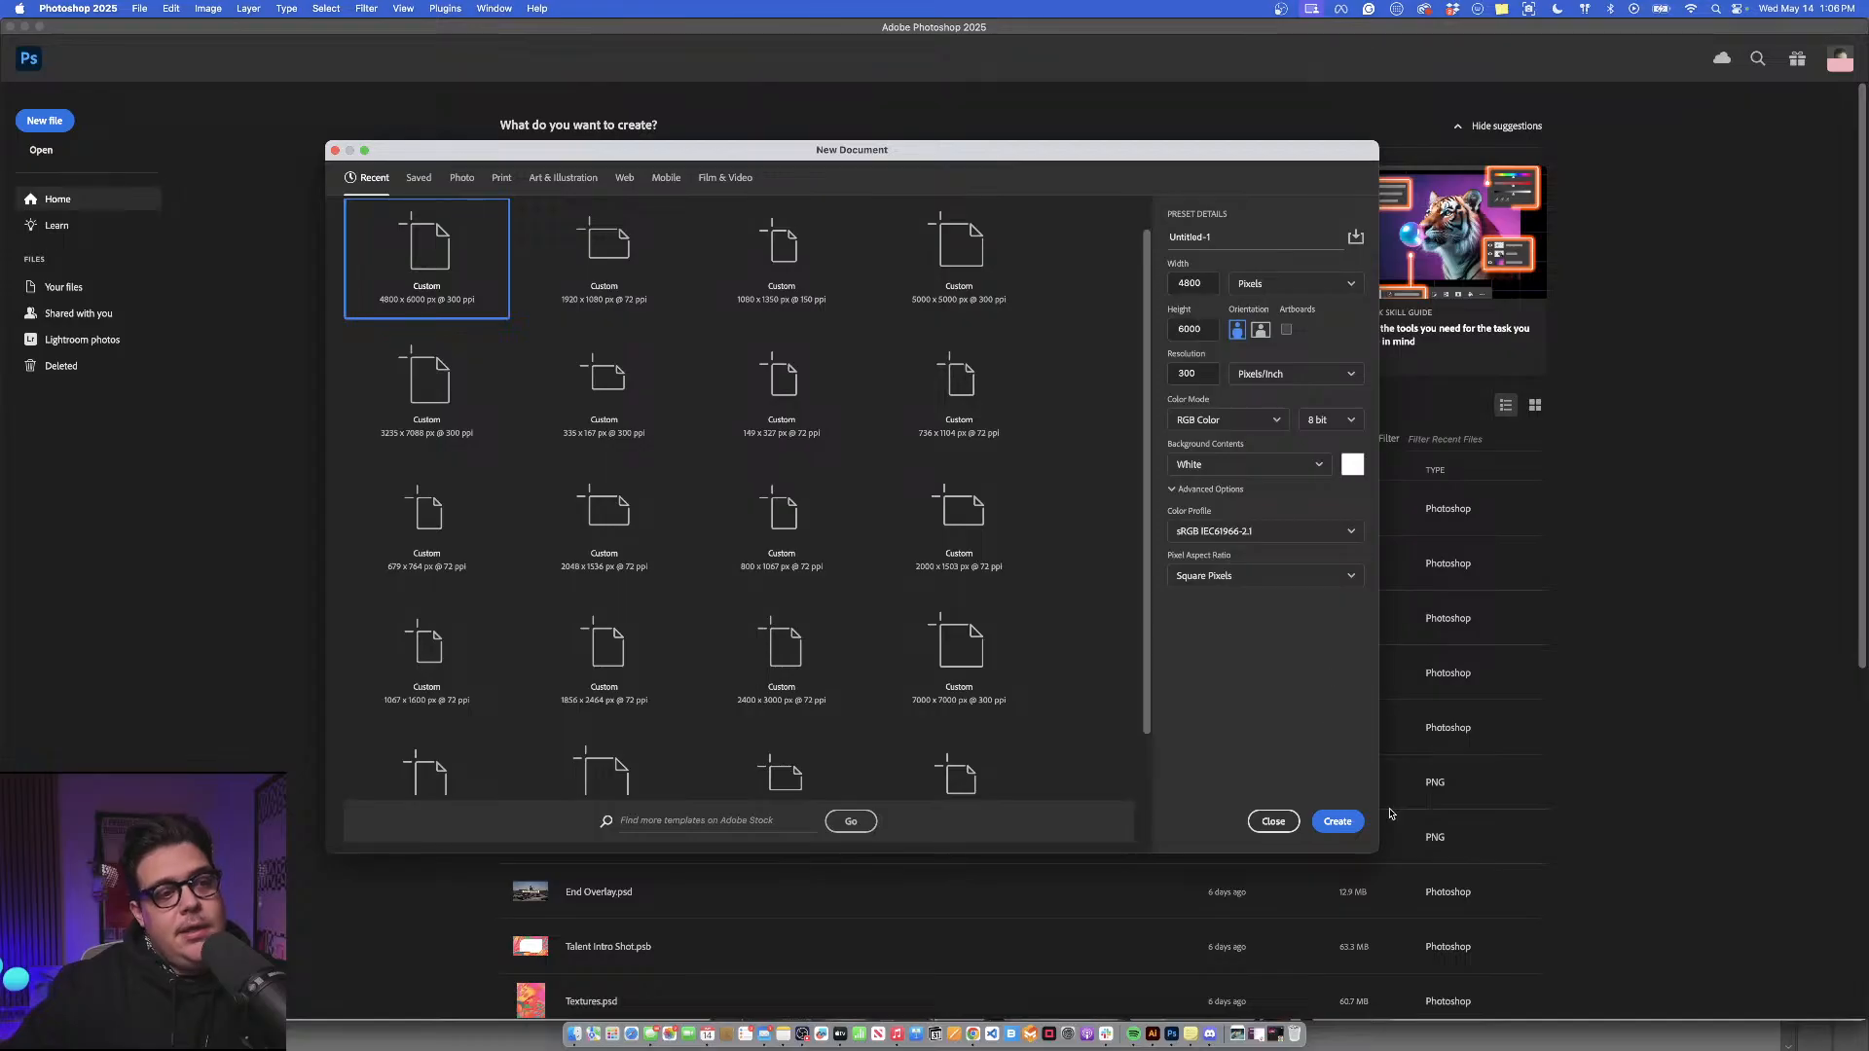
{"action": "left_click", "coordinate": [1359, 823]}
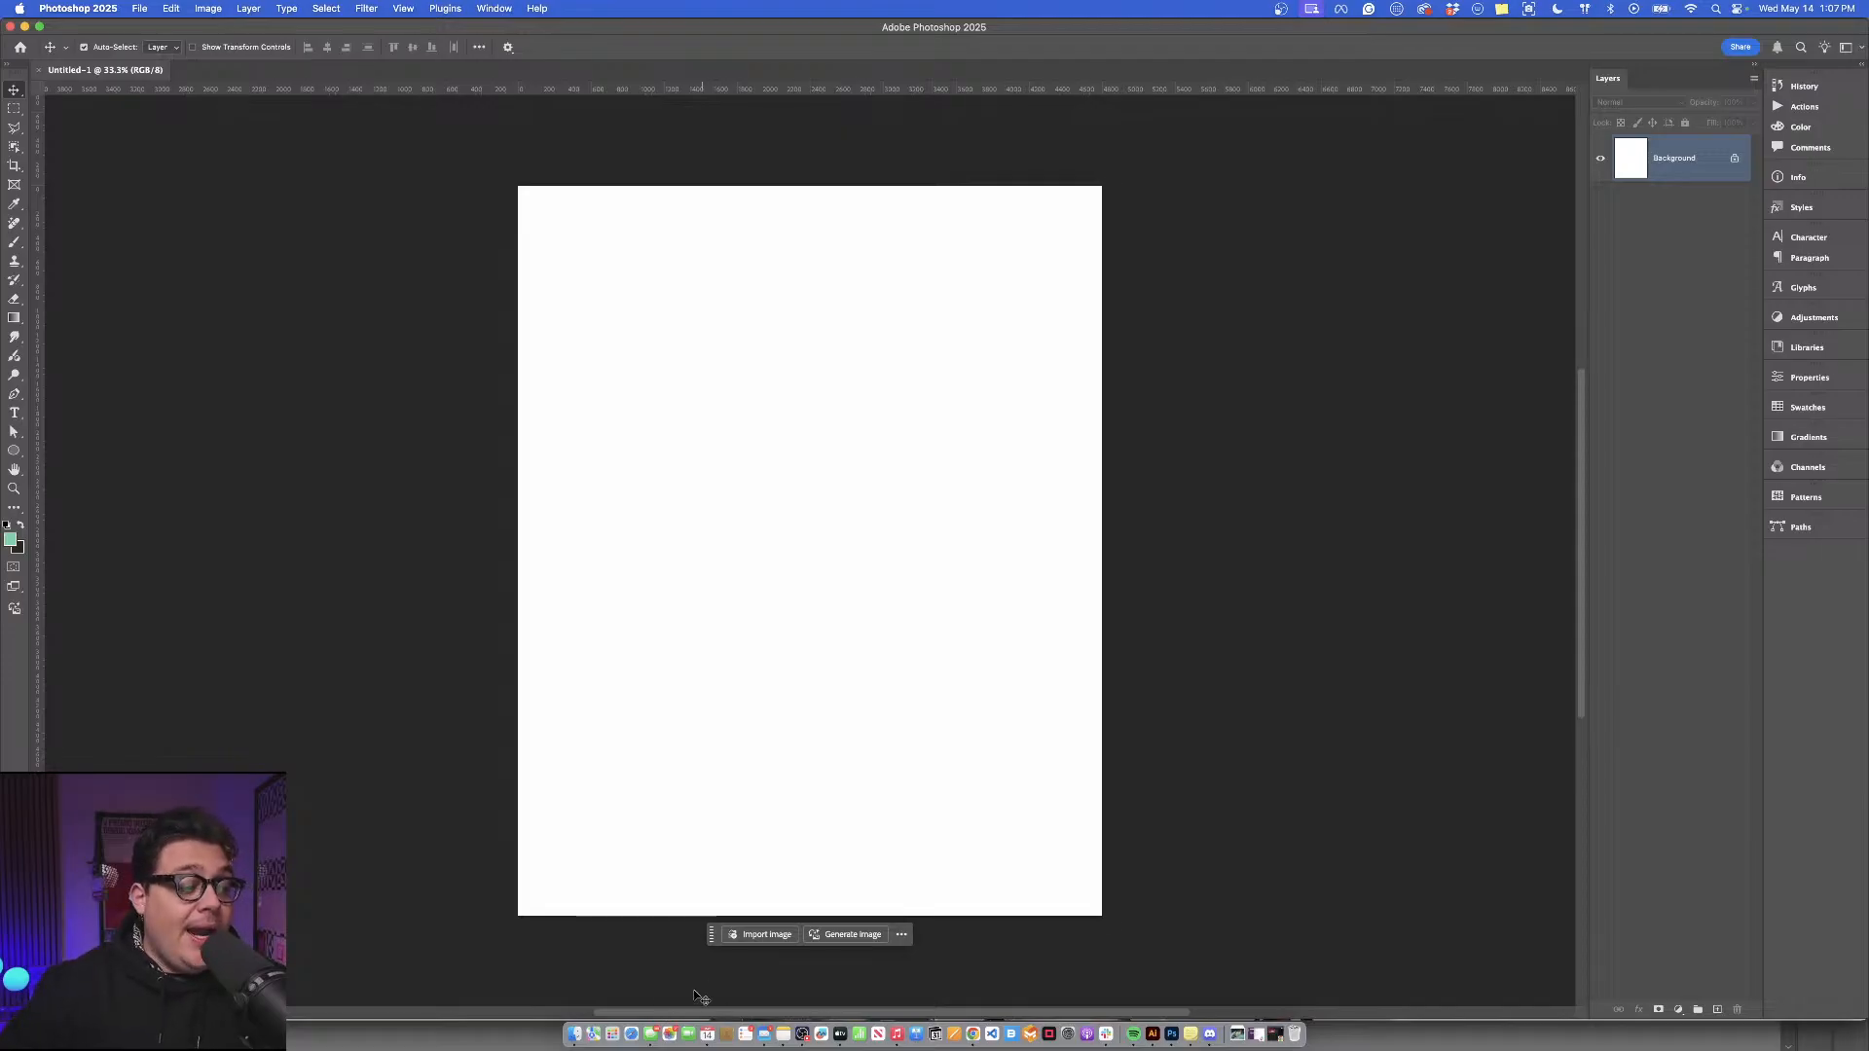
Switch to Finder, close the Movies window, and open the Images folder inside Episode 1.
{"action": "left_click", "coordinate": [574, 1034]}
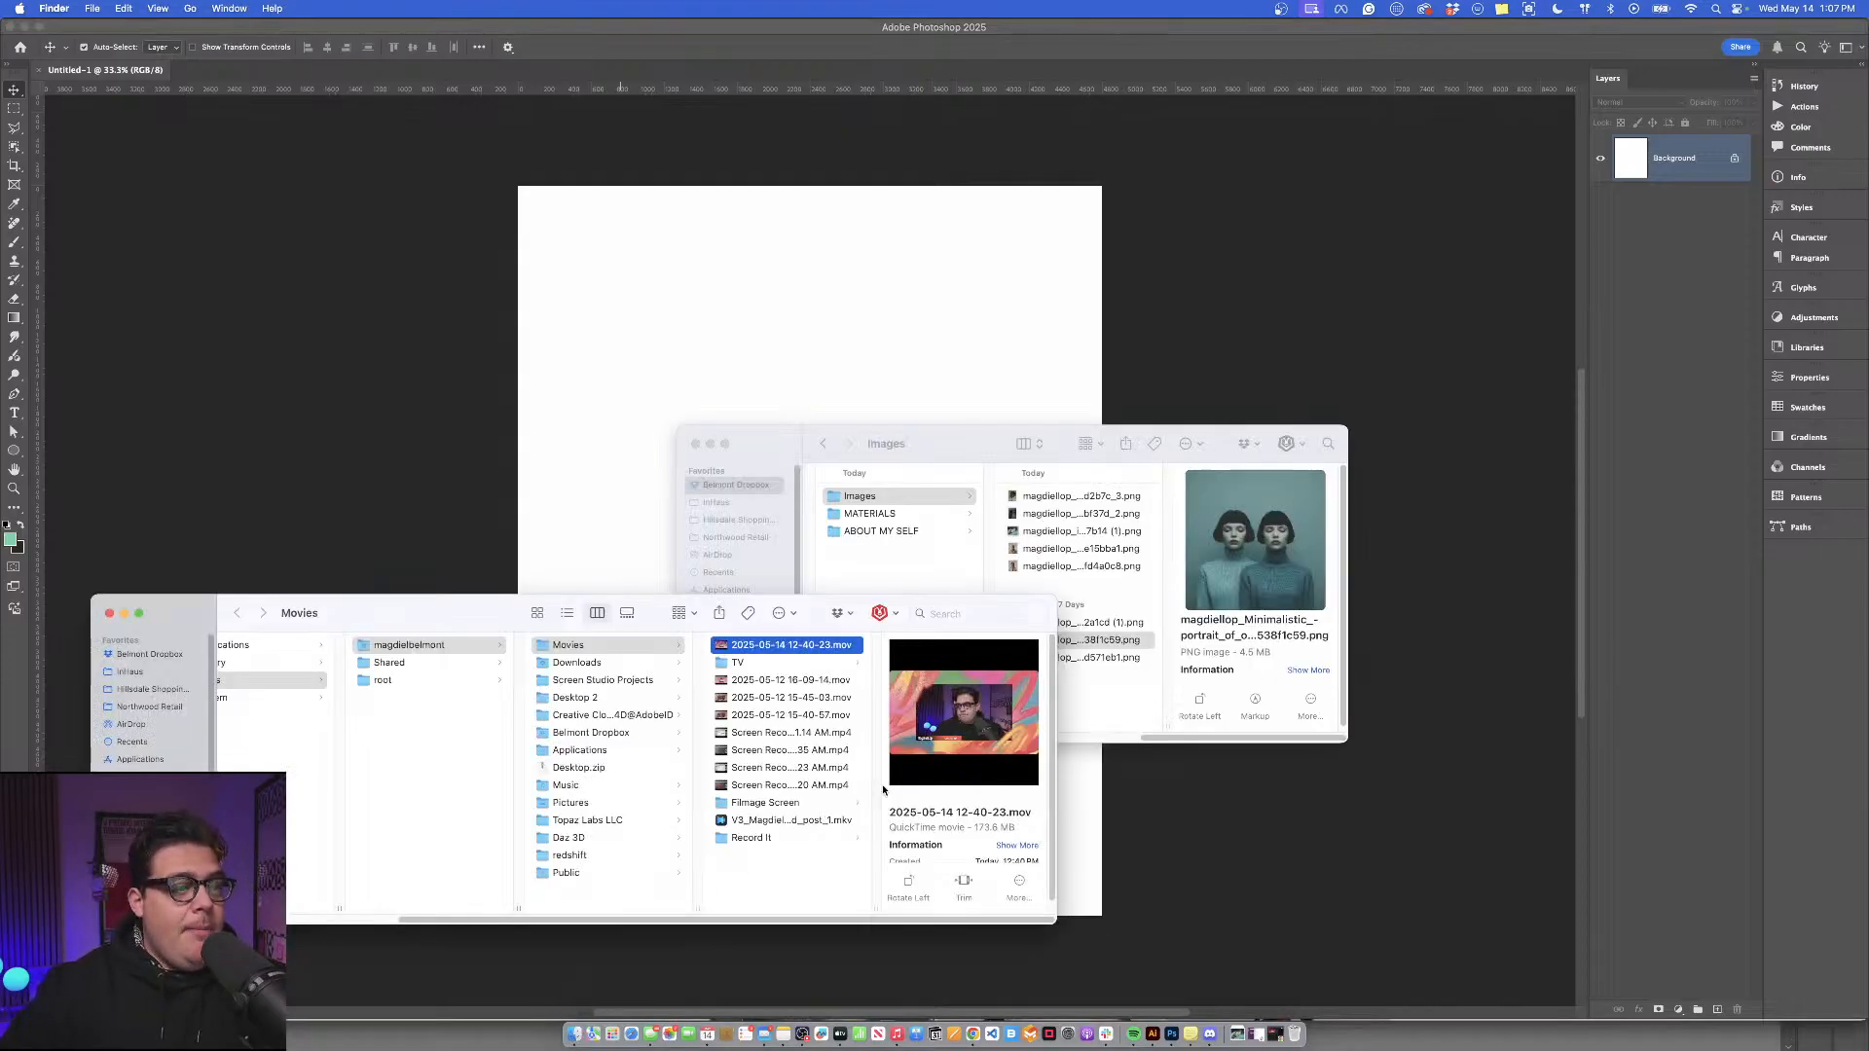
{"action": "left_click", "coordinate": [109, 612]}
{"action": "left_click", "coordinate": [934, 584]}
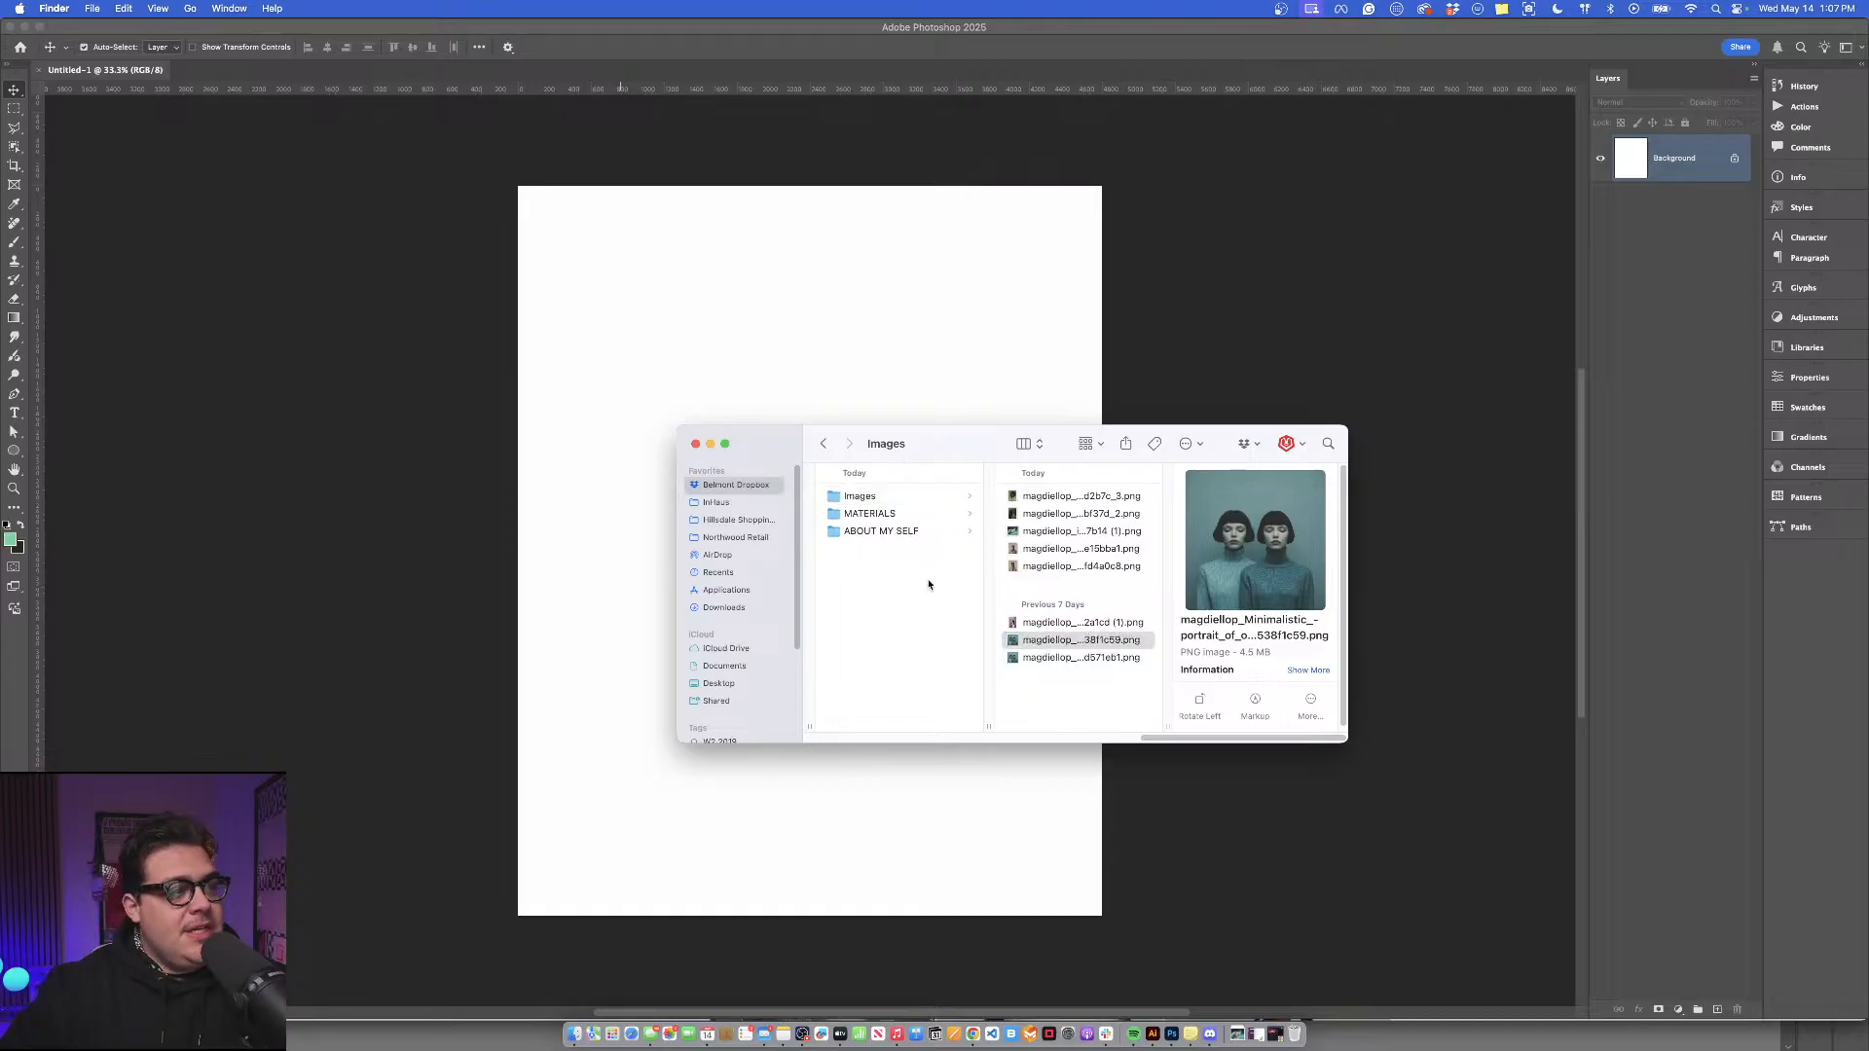
{"action": "left_click_drag", "start_coordinate": [950, 443], "coordinate": [861, 440]}
{"action": "left_click", "coordinate": [936, 494]}
Preview the source images in order, from the green fur portrait through the first portrait of two women in teal turtlenecks.
{"action": "left_click", "coordinate": [1106, 497]}
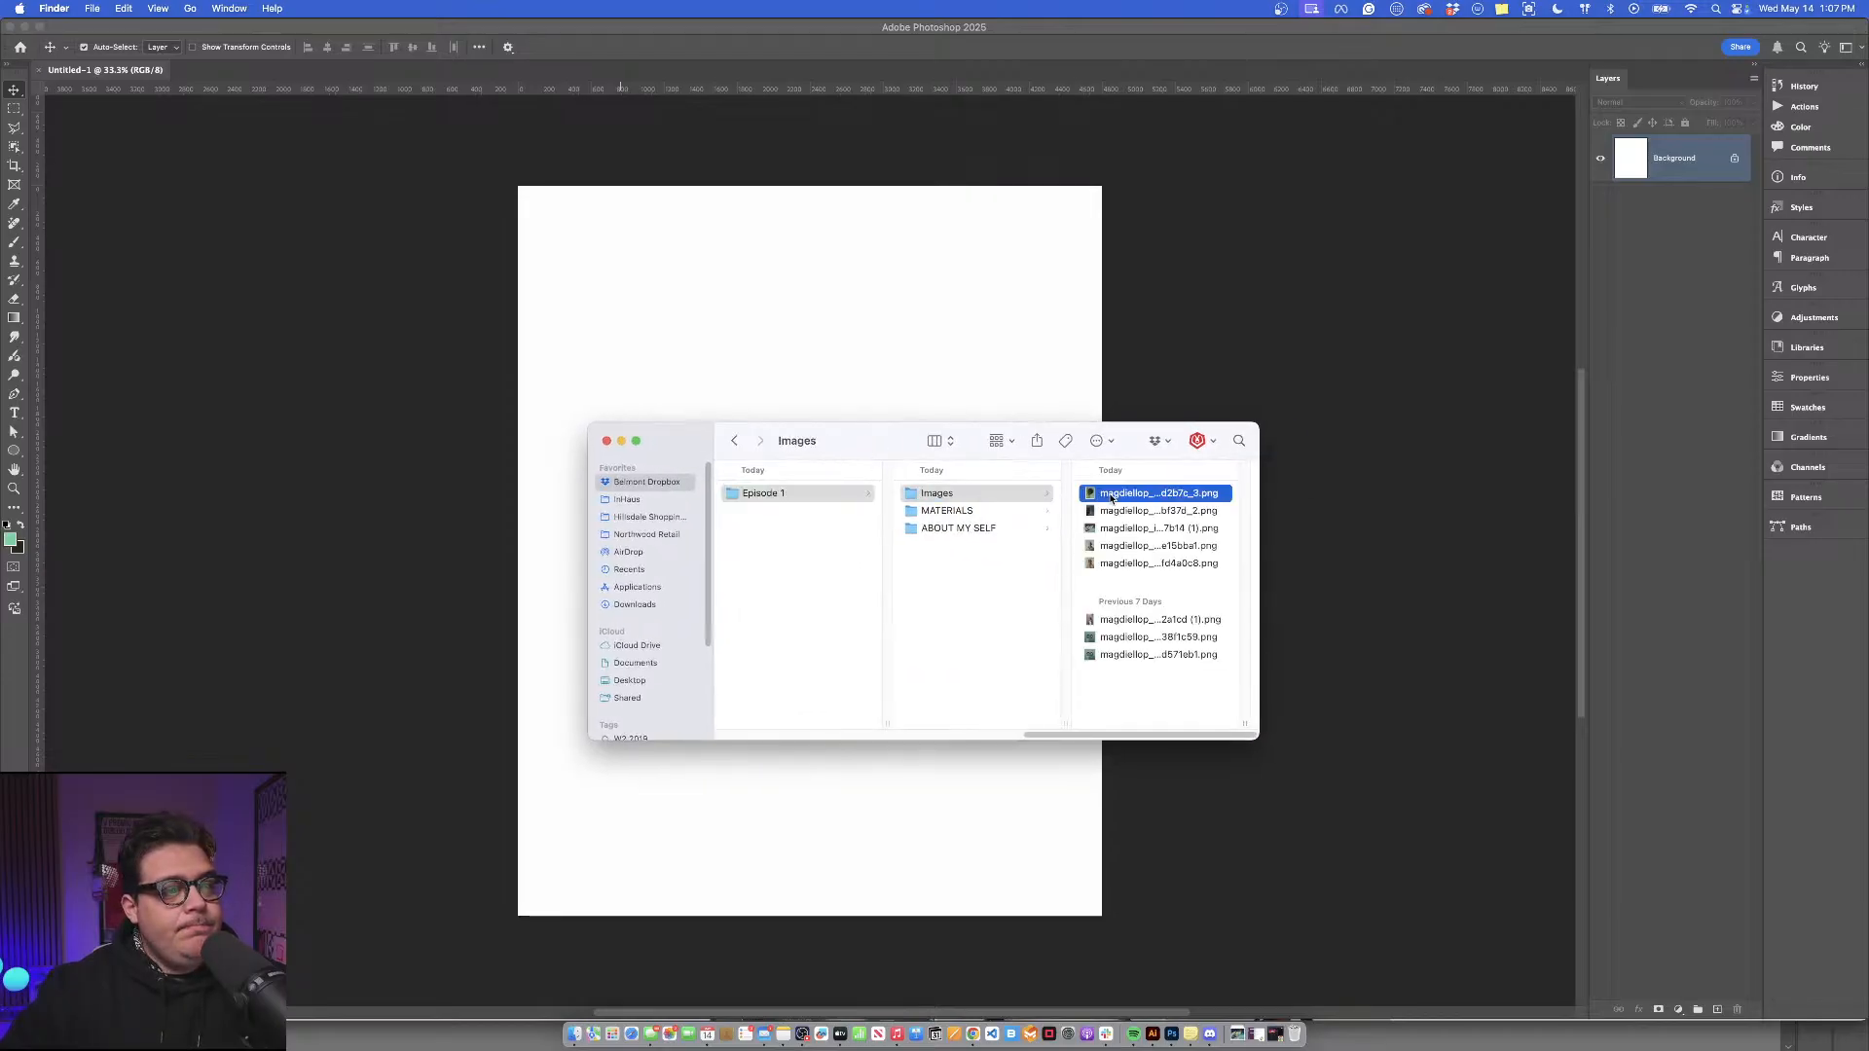
{"action": "key", "text": "space"}
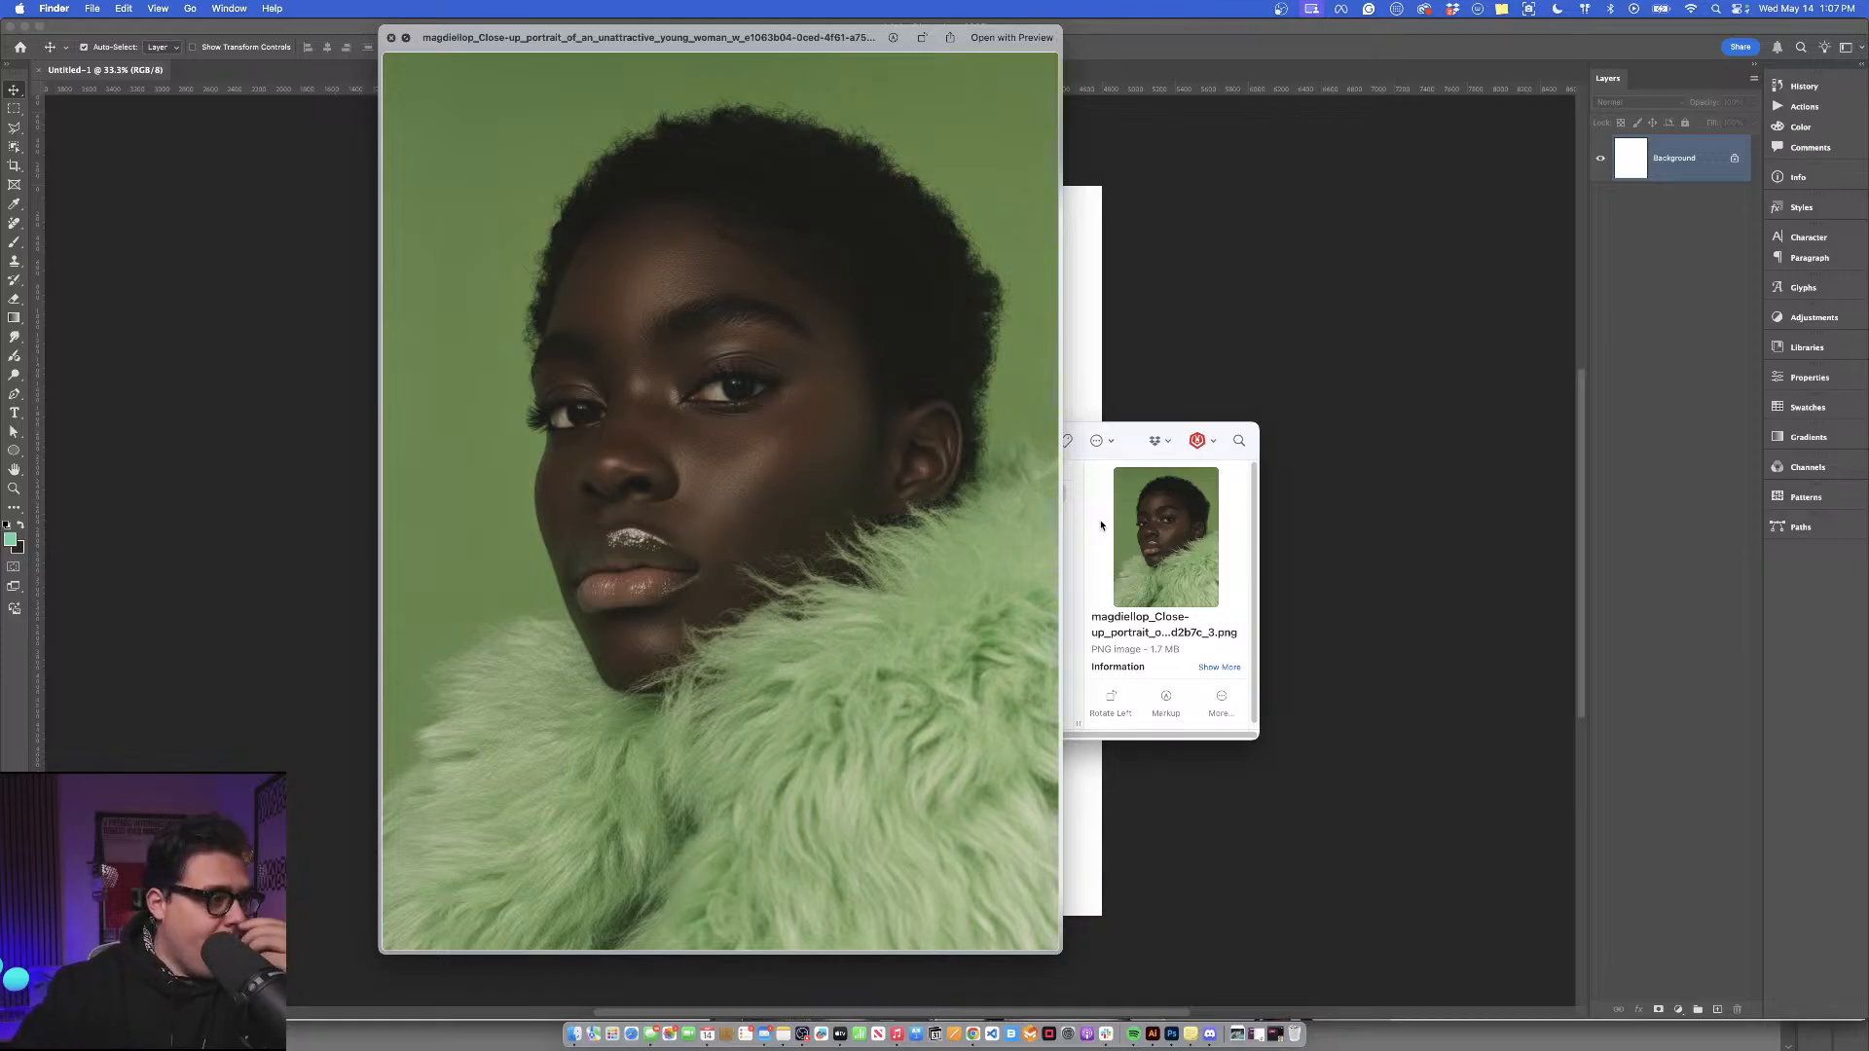
{"action": "key", "text": "space"}
{"action": "key", "text": "space"}
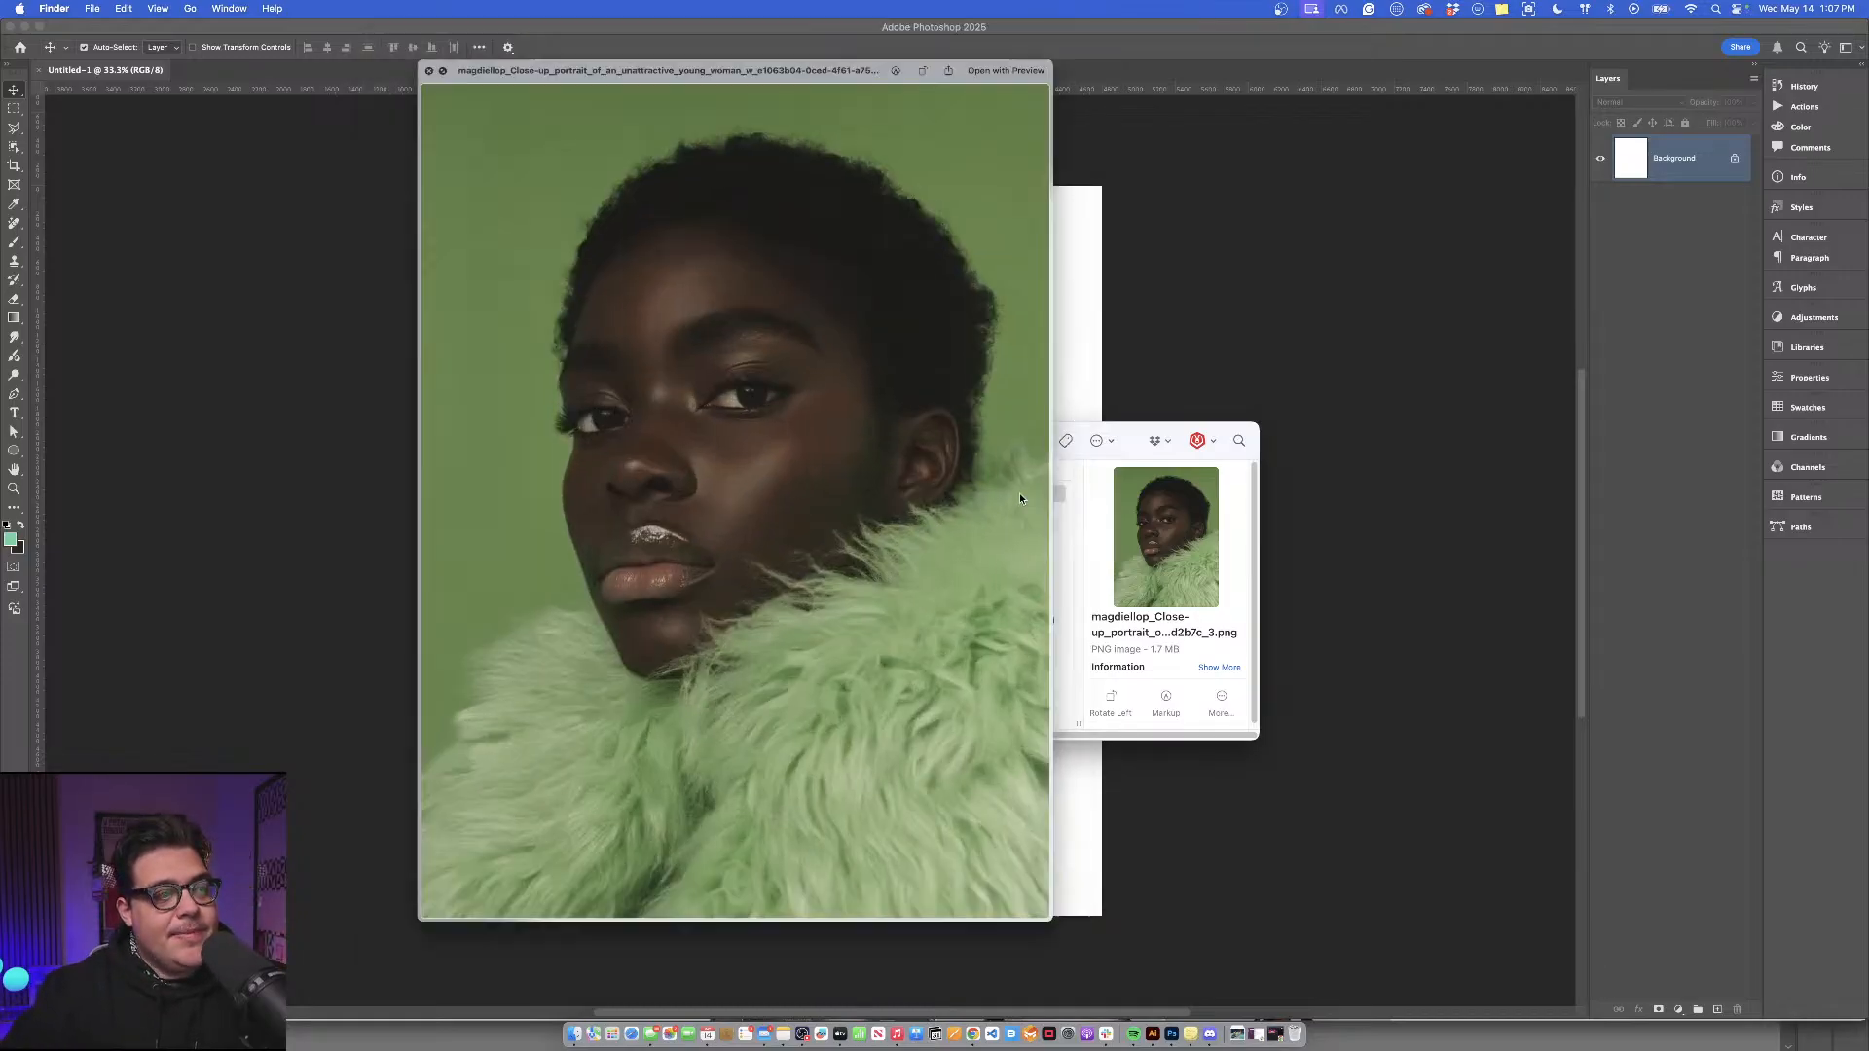
{"action": "key", "text": "Down"}
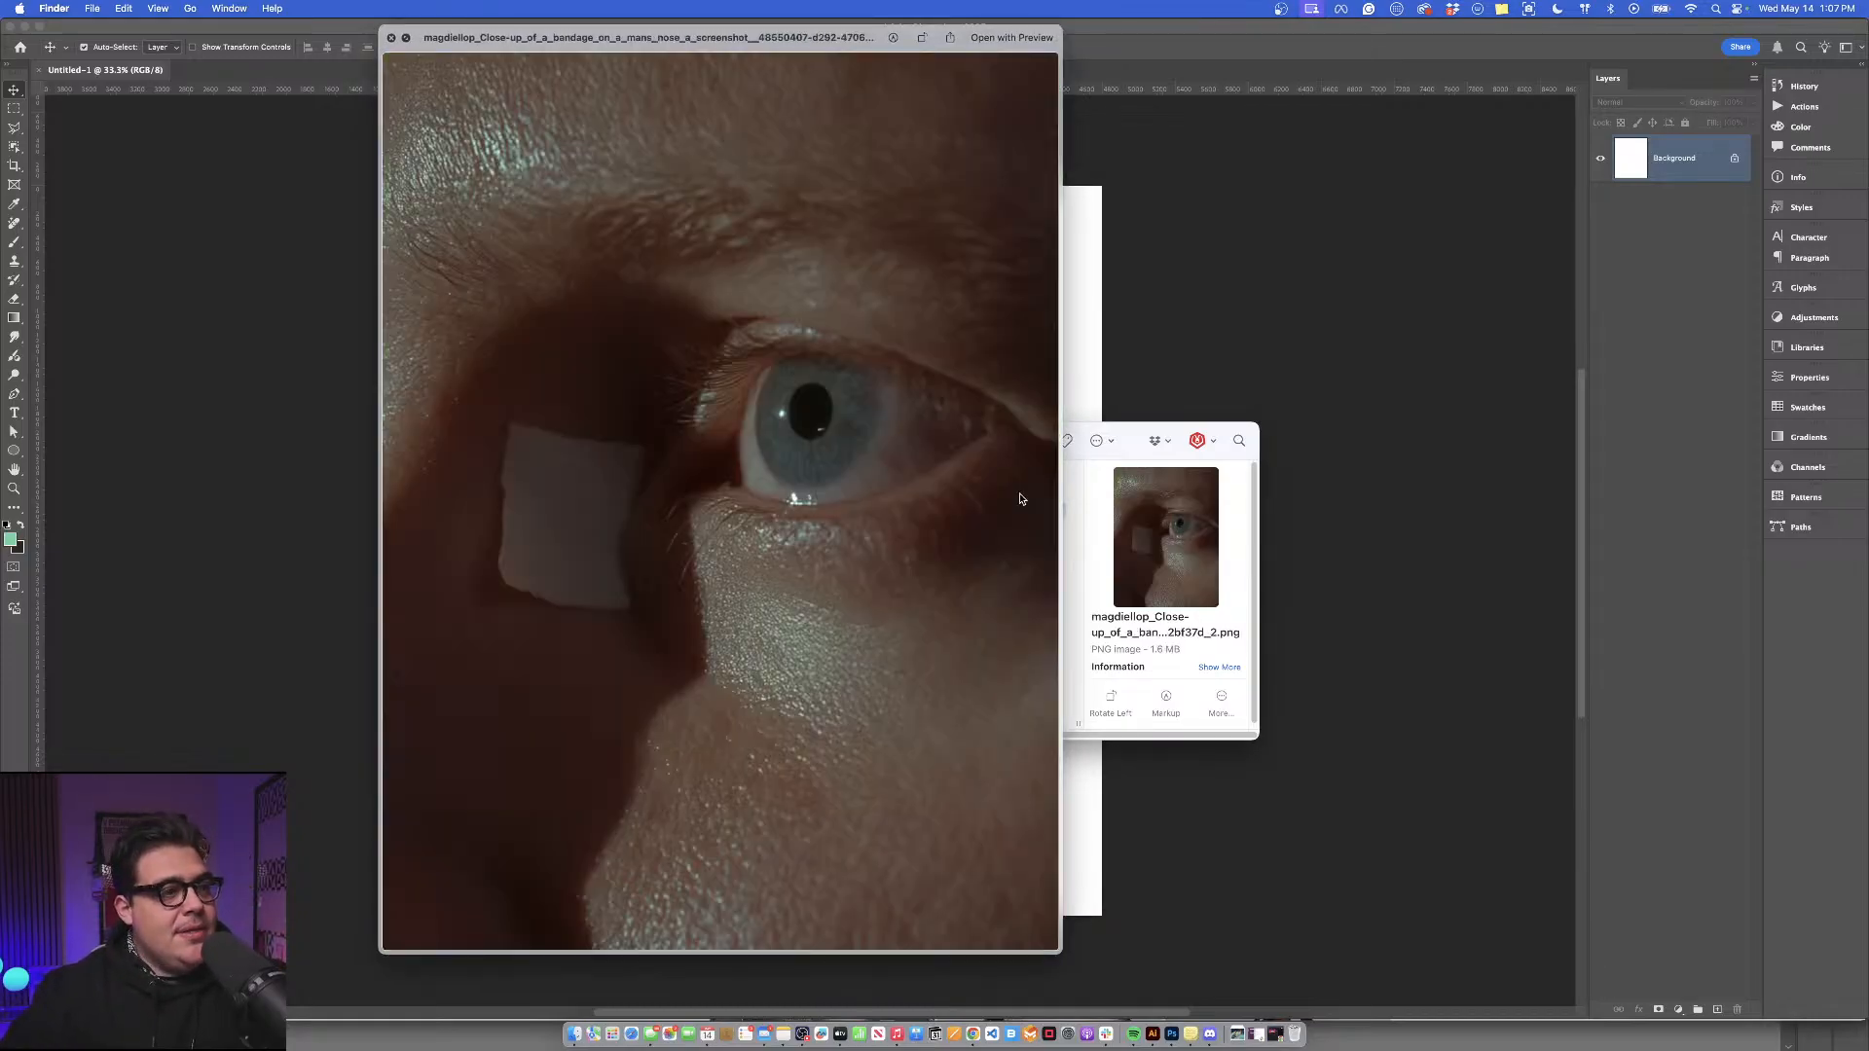
{"action": "key", "text": "Down"}
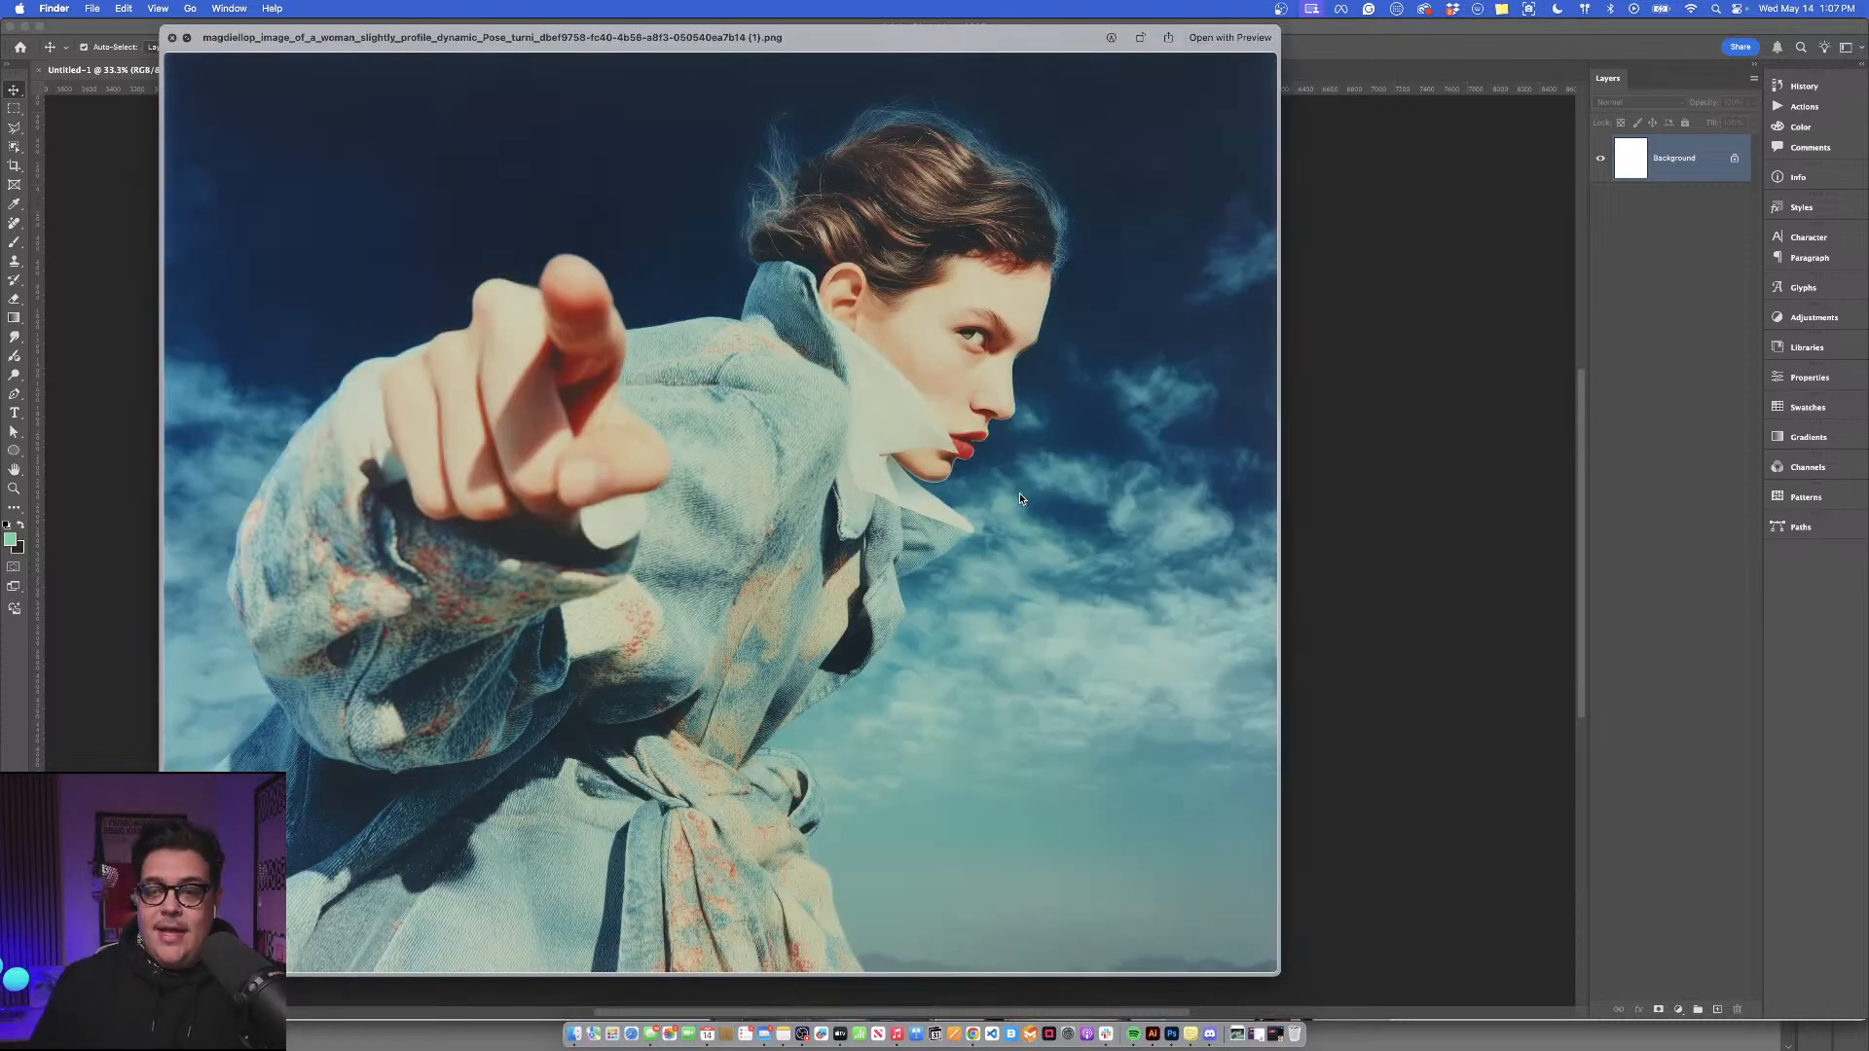
{"action": "key", "text": "Down"}
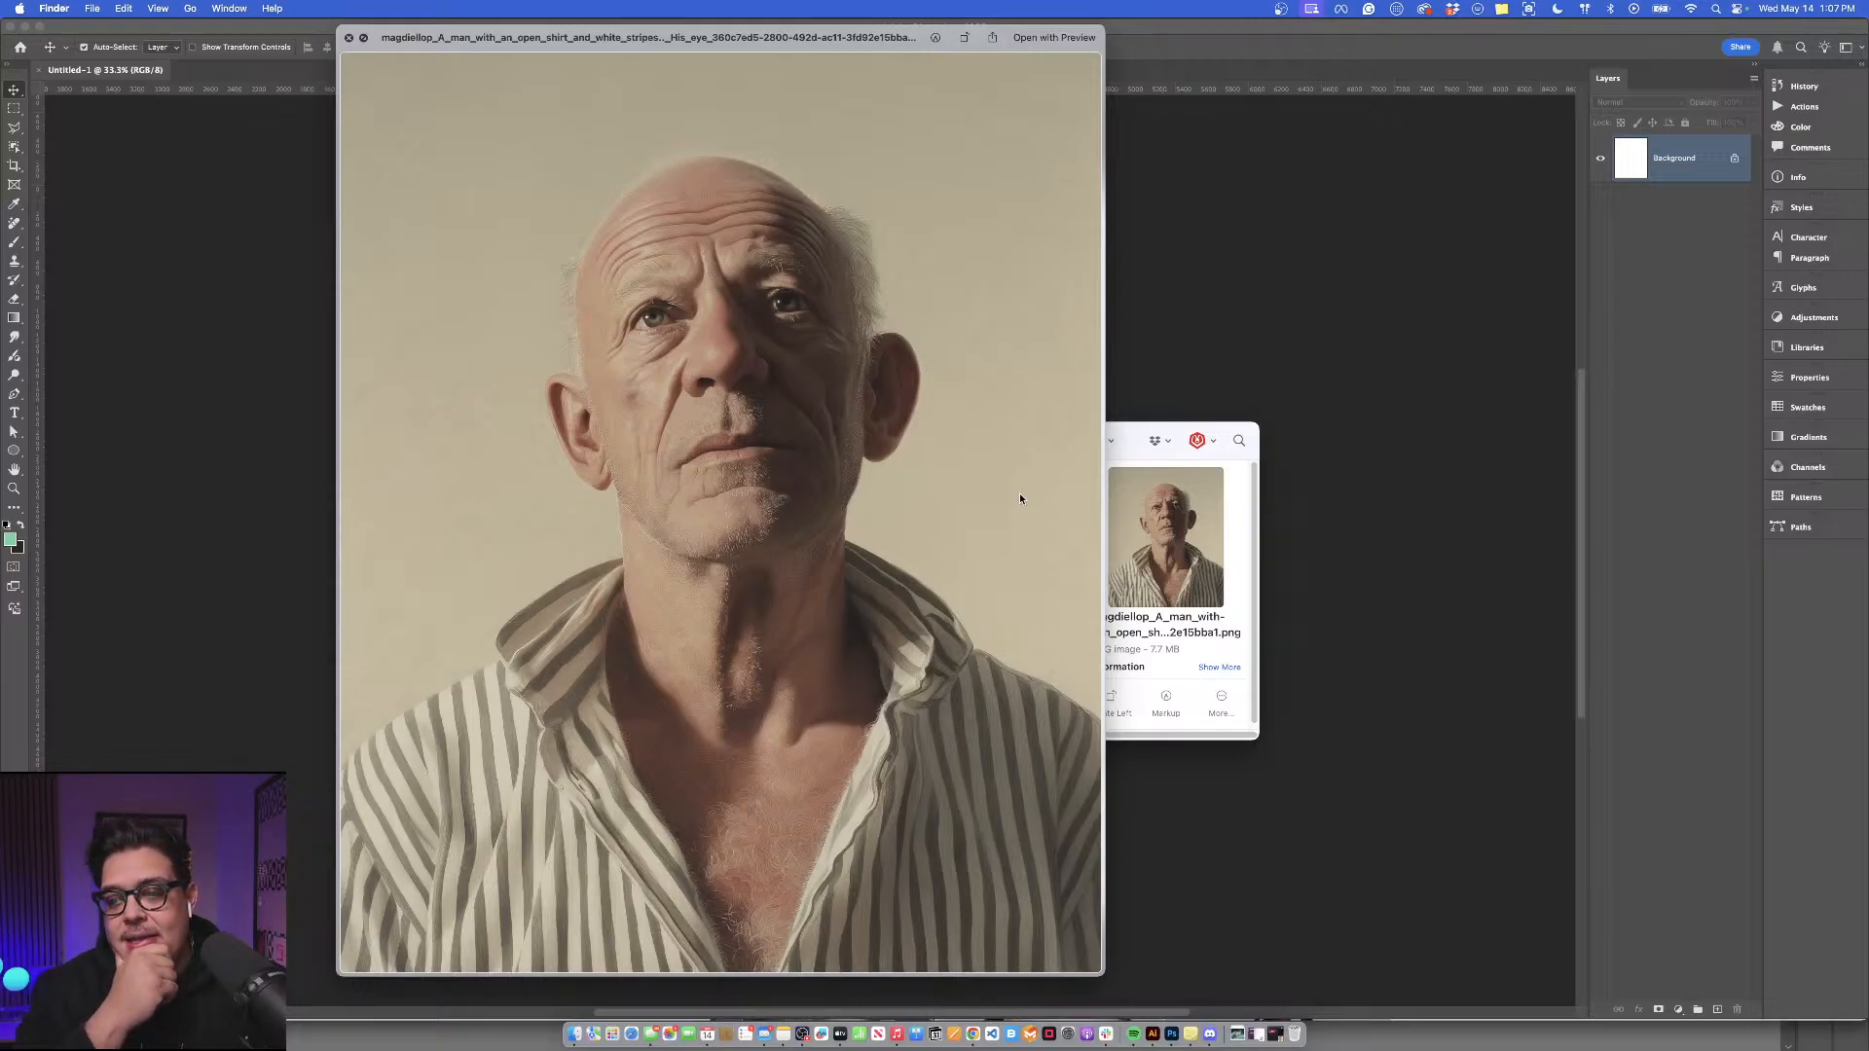
{"action": "key", "text": "Down"}
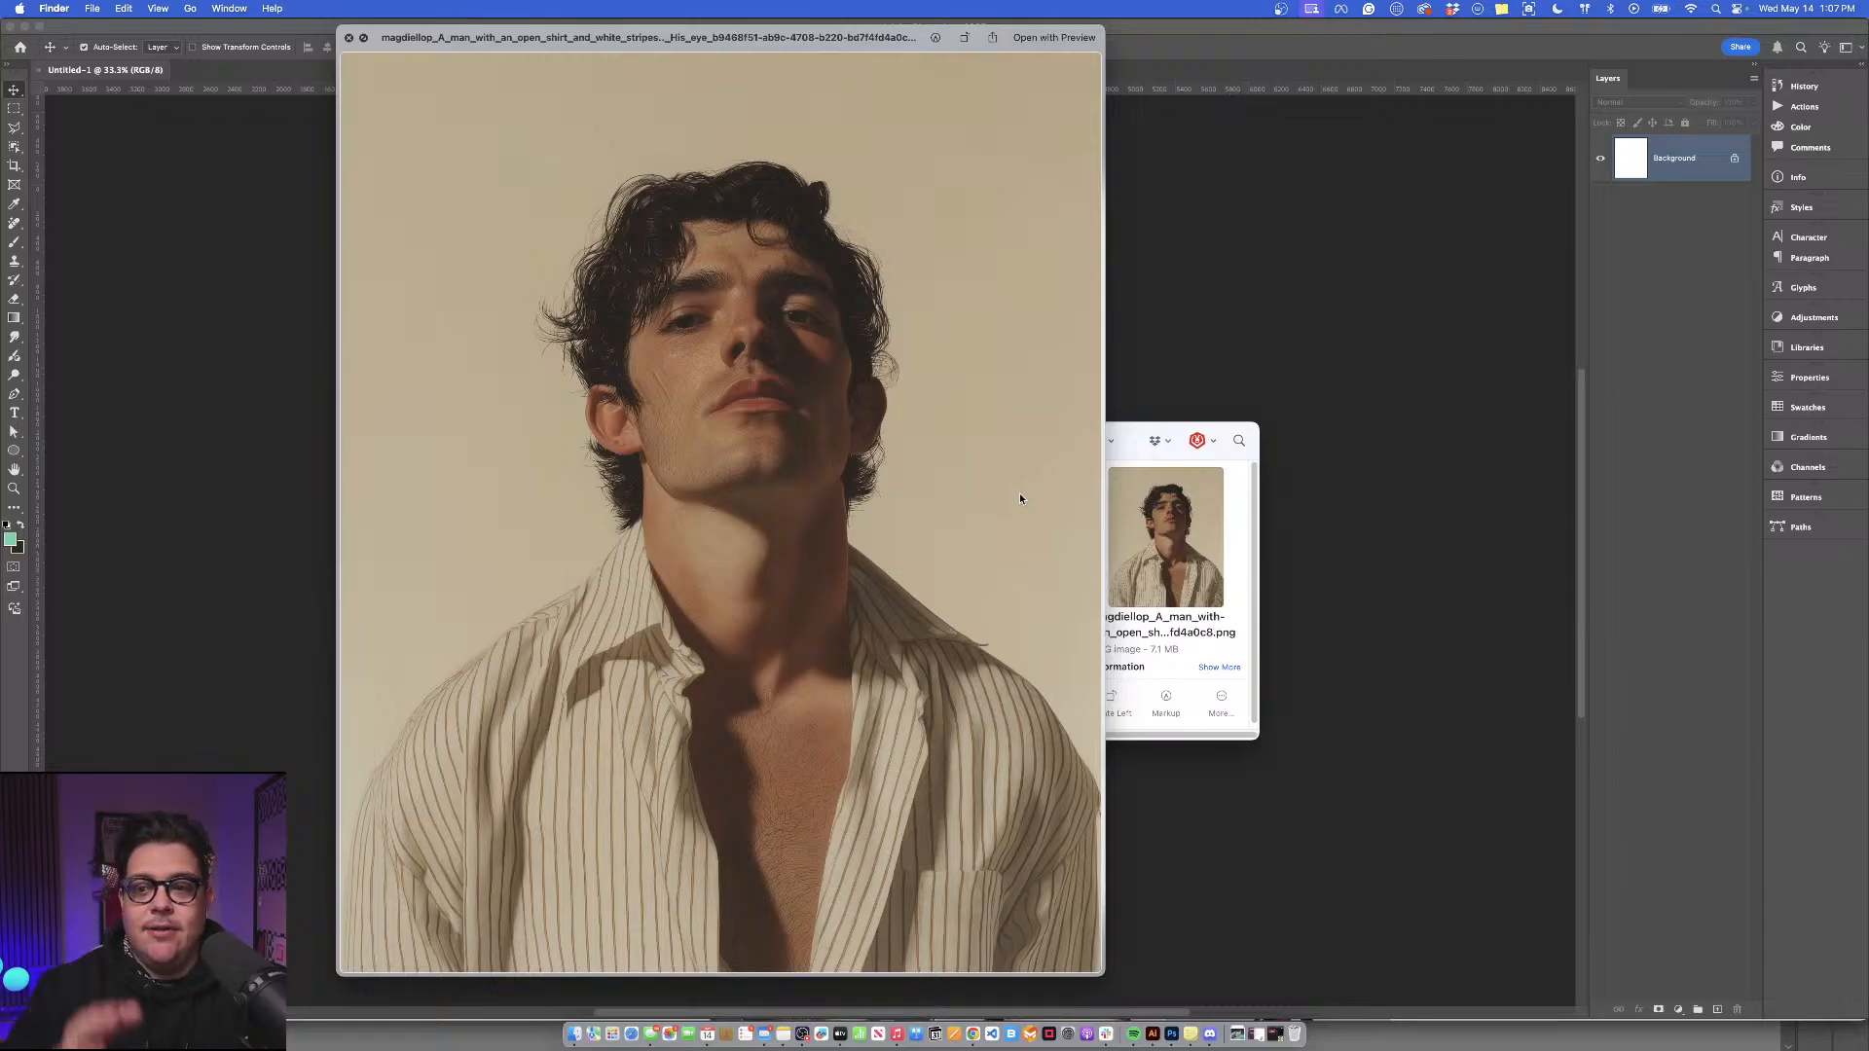
{"action": "key", "text": "Down"}
{"action": "key", "text": "Down"}
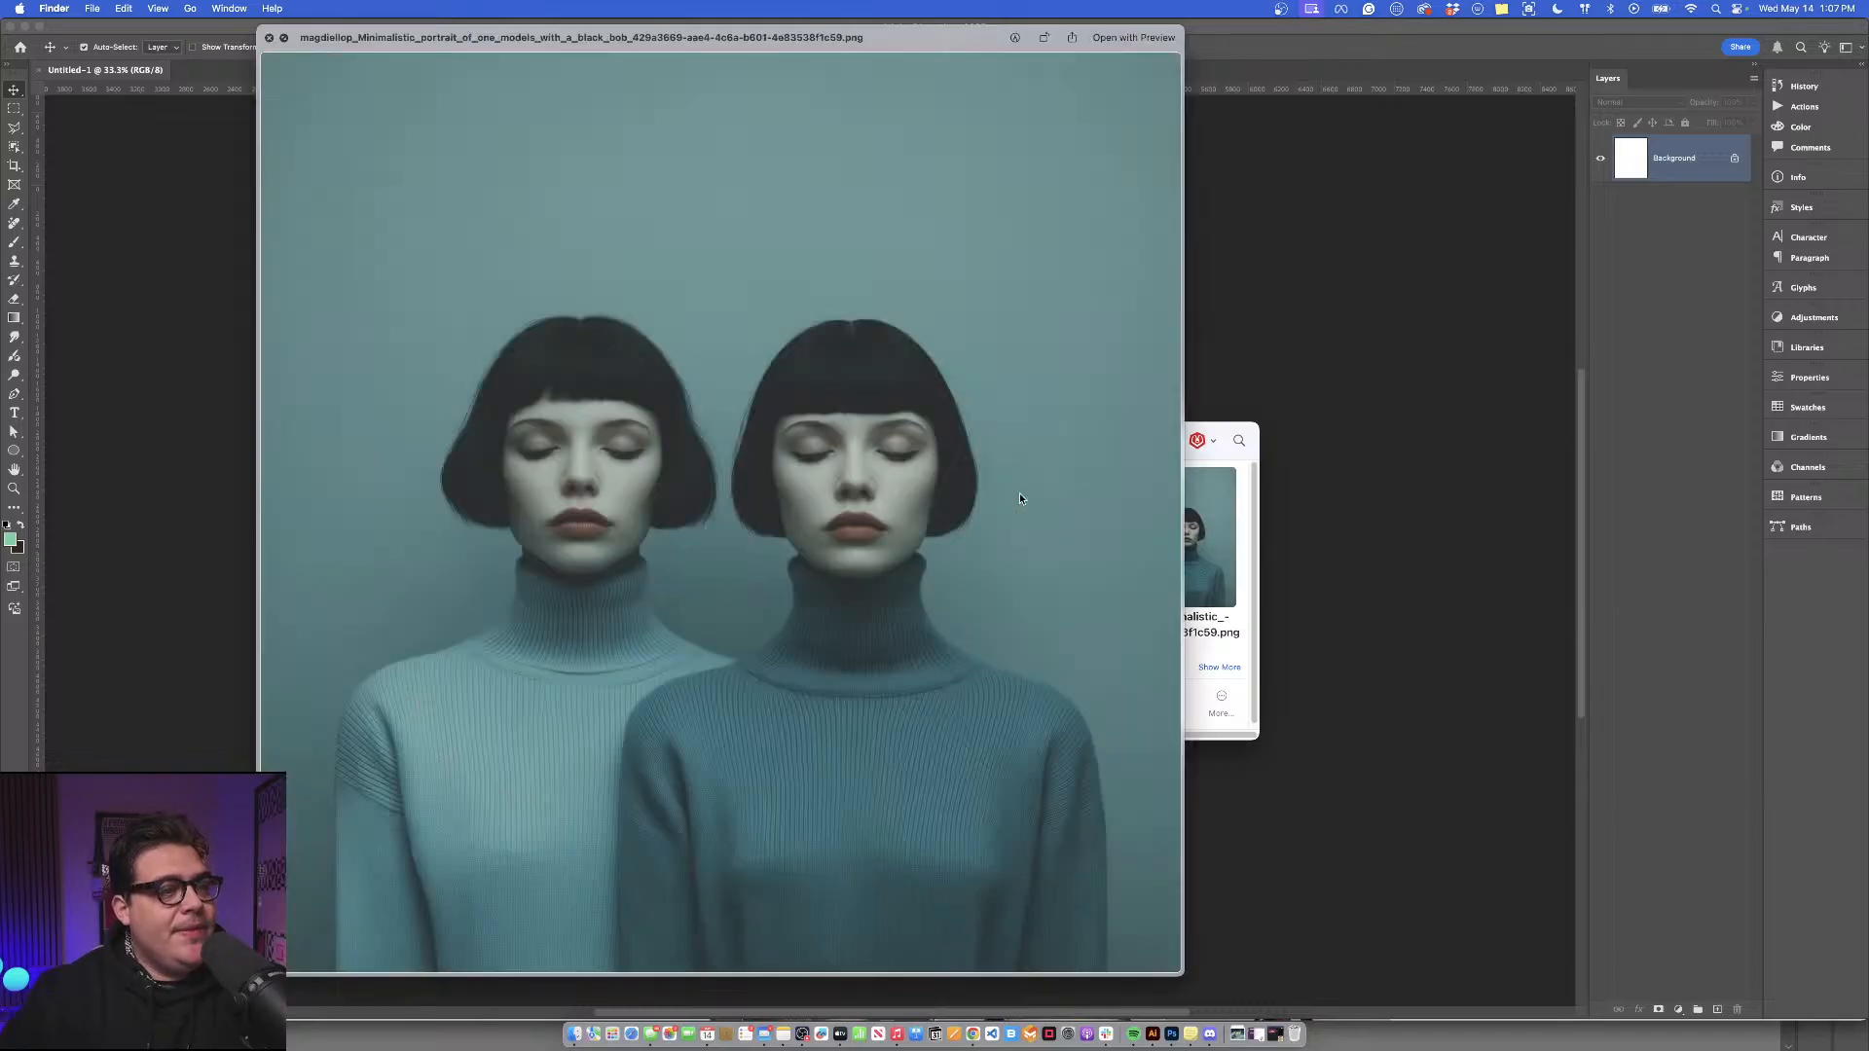
{"action": "key", "text": "space"}
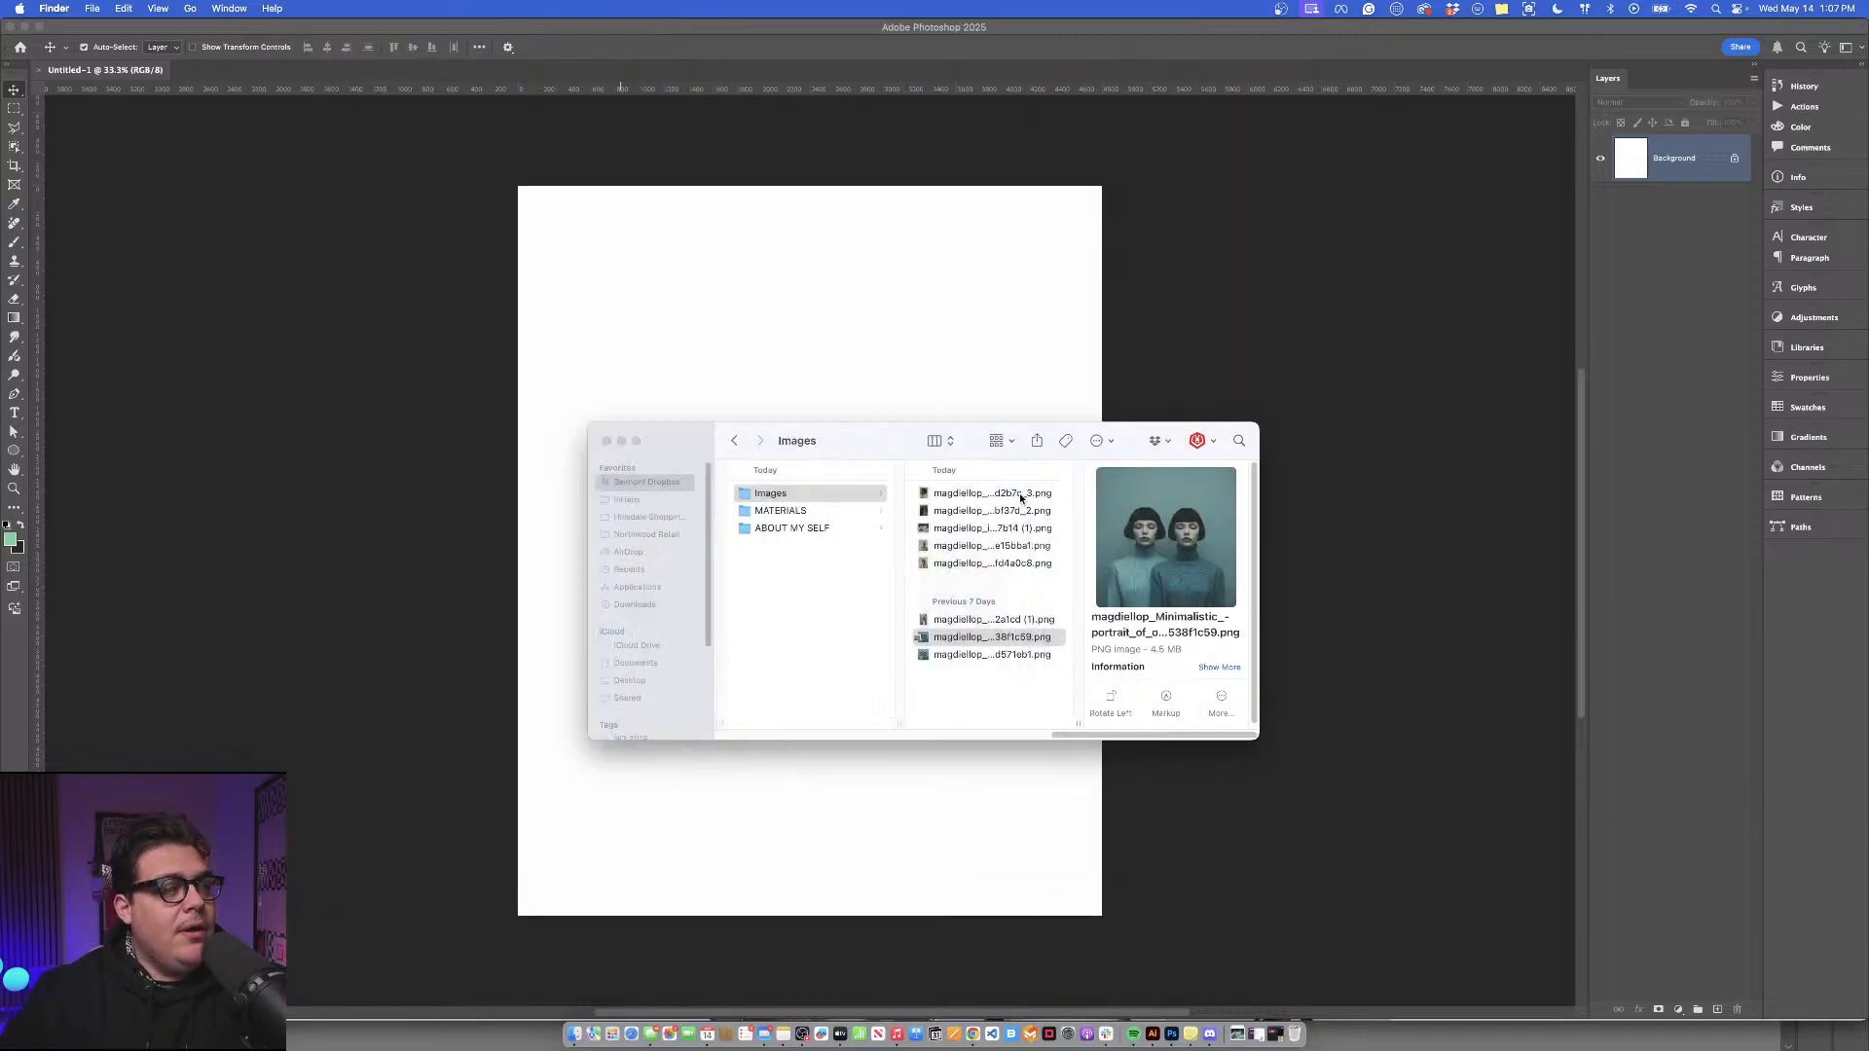
Preview the last image, the alternate teal turtleneck portrait, and reselect the version before it.
{"action": "key", "text": "Down"}
{"action": "key", "text": "space"}
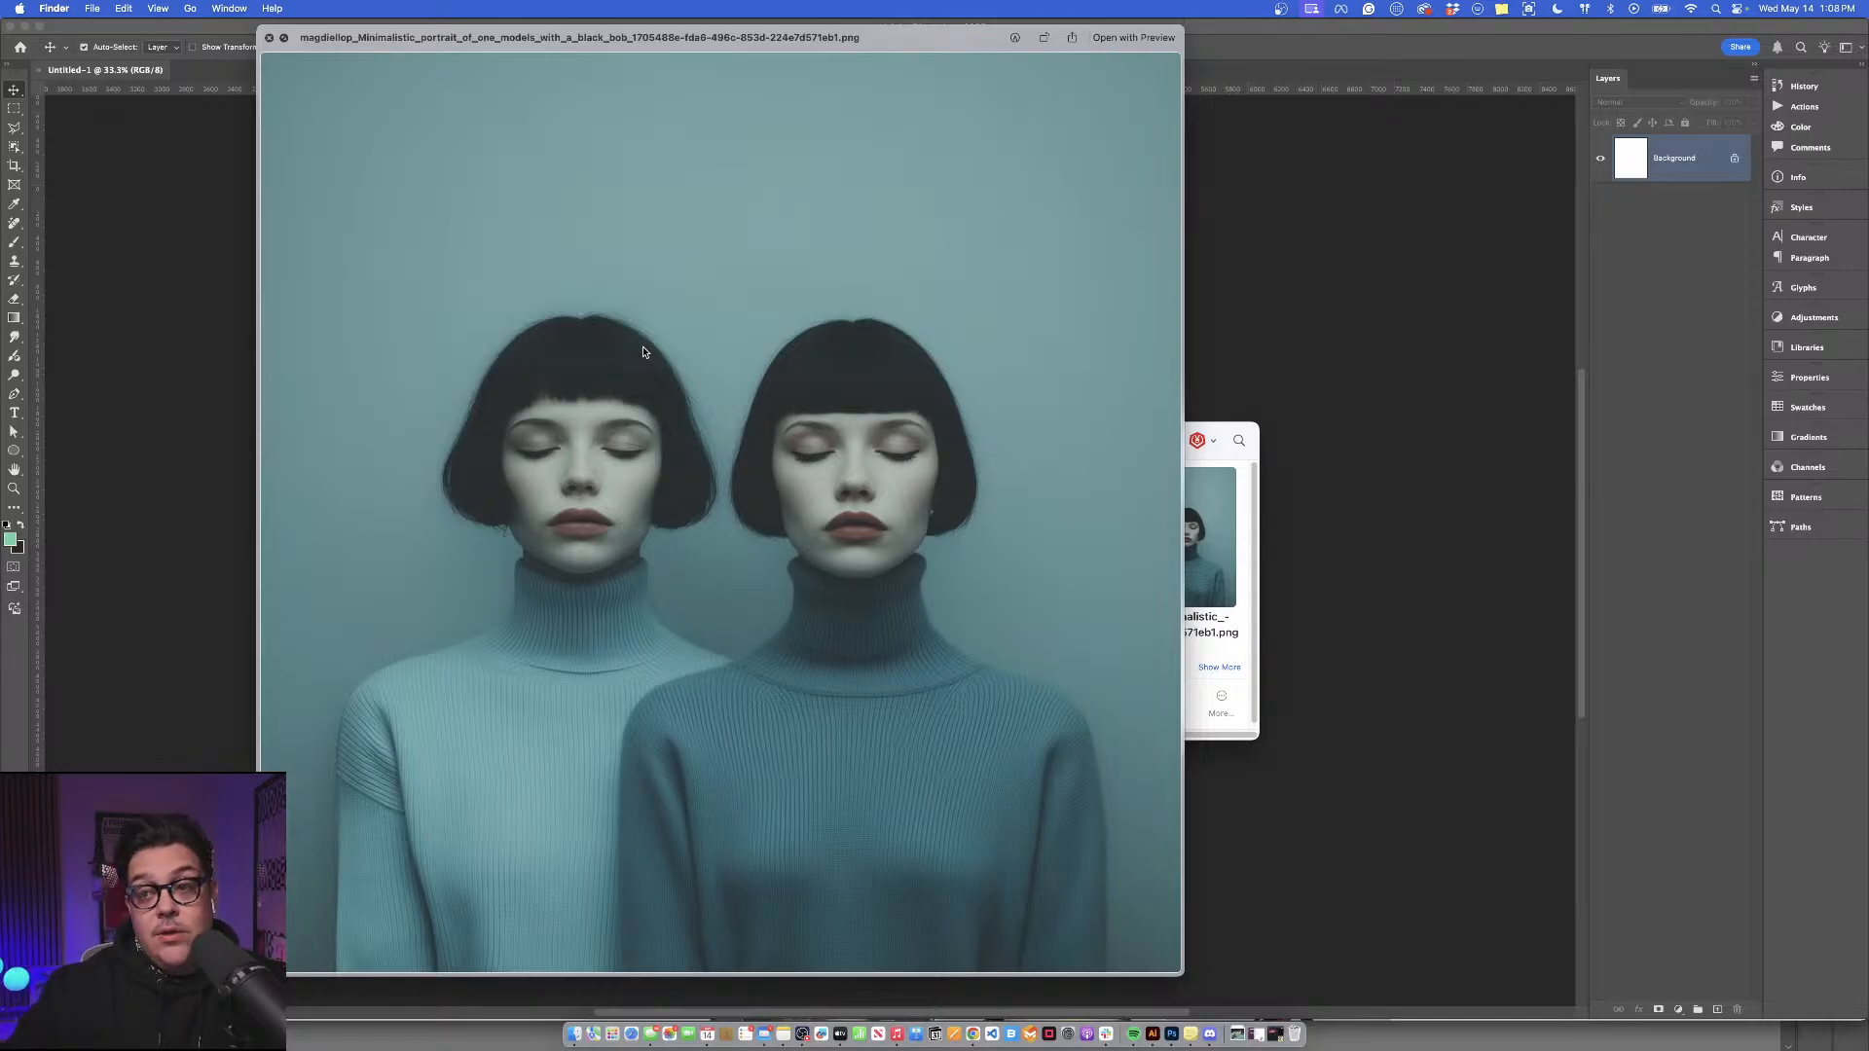
{"action": "key", "text": "Up"}
{"action": "key", "text": "space"}
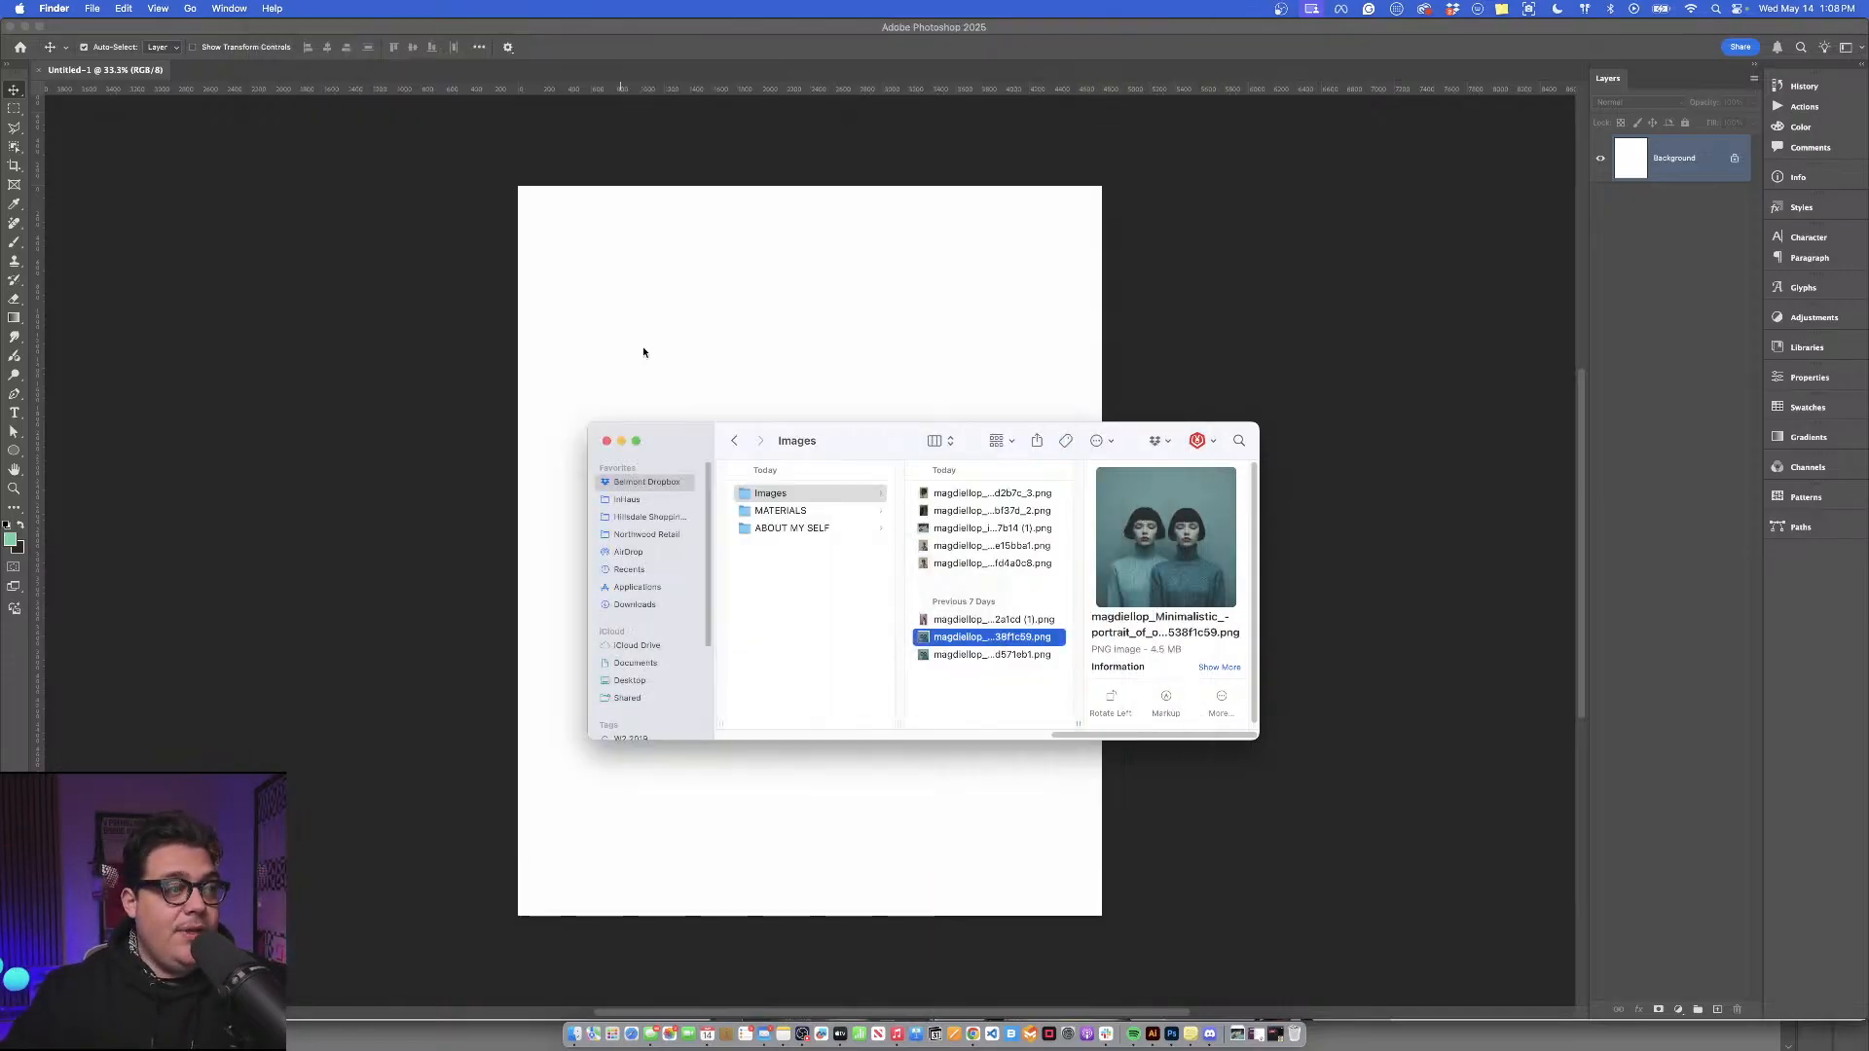
Preview the portraits of the curly-haired man and the older bald man, both in open striped shirts.
{"action": "key", "text": "Up"}
{"action": "key", "text": "Up"}
{"action": "key", "text": "space"}
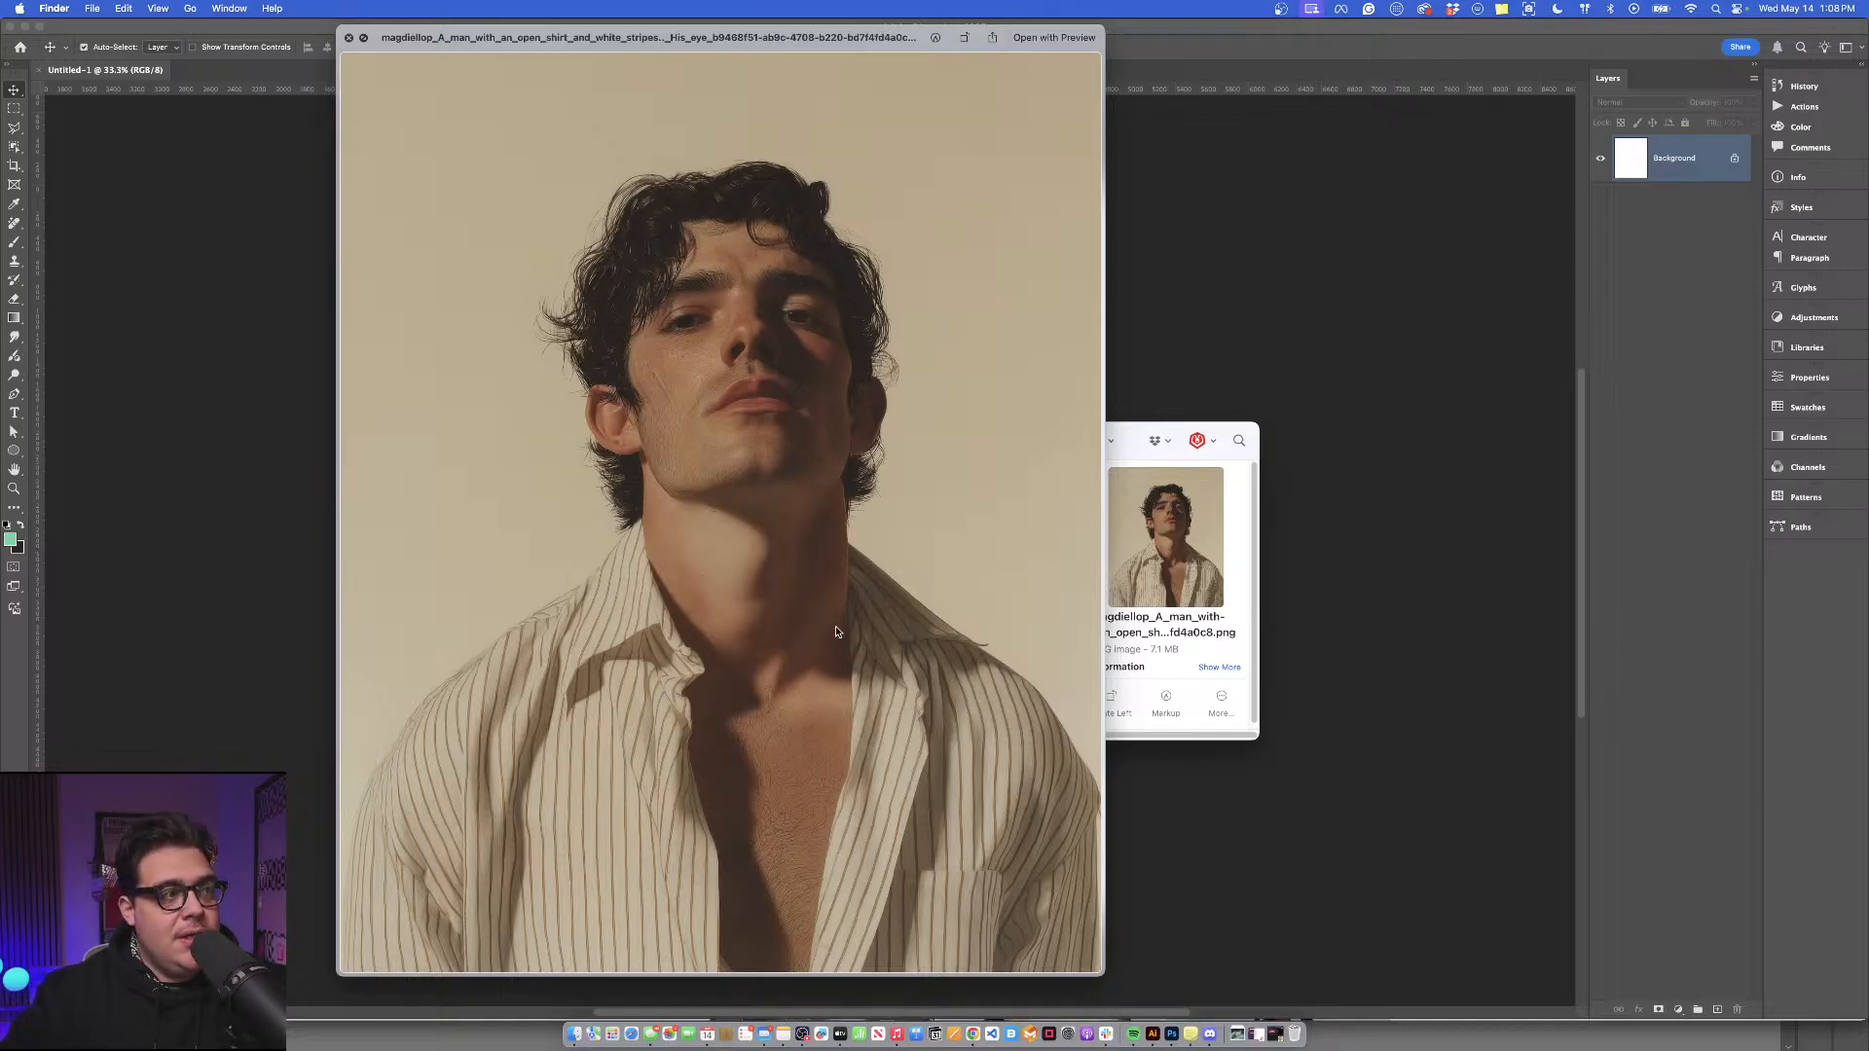
{"action": "key", "text": "space"}
{"action": "key", "text": "Up"}
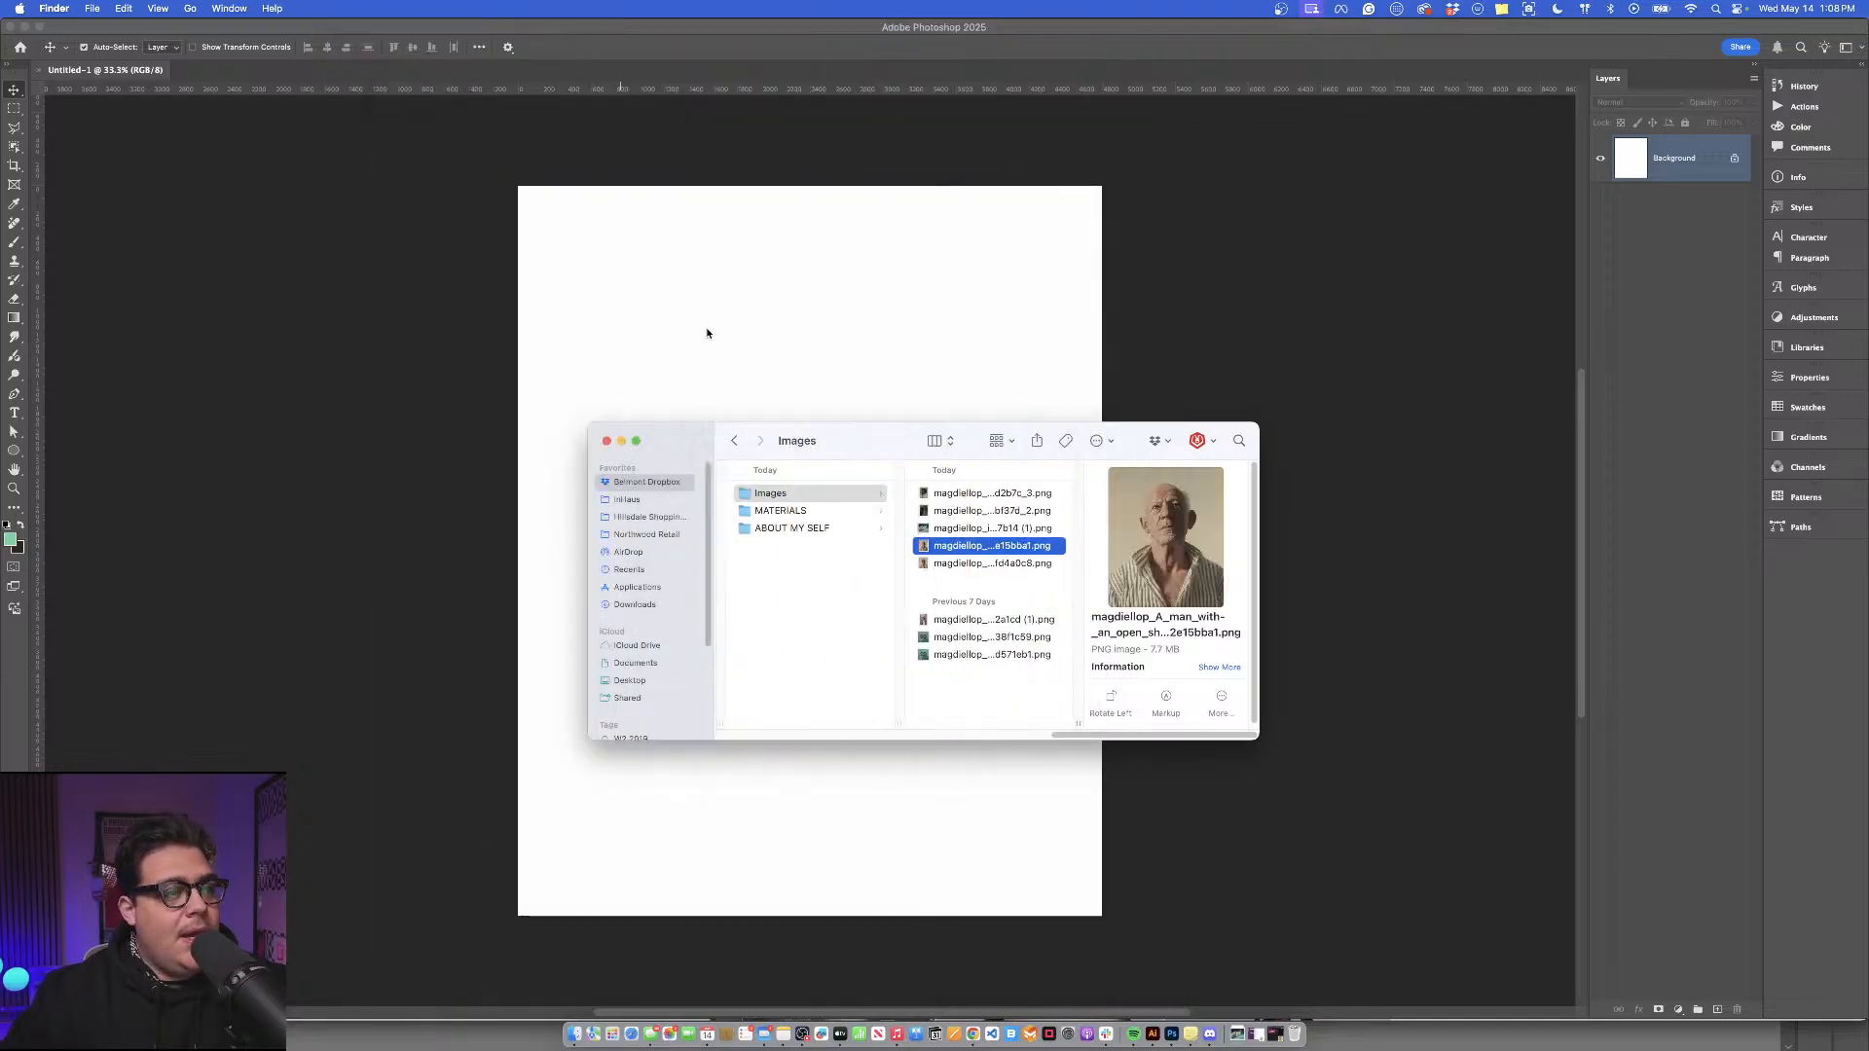
{"action": "key", "text": "space"}
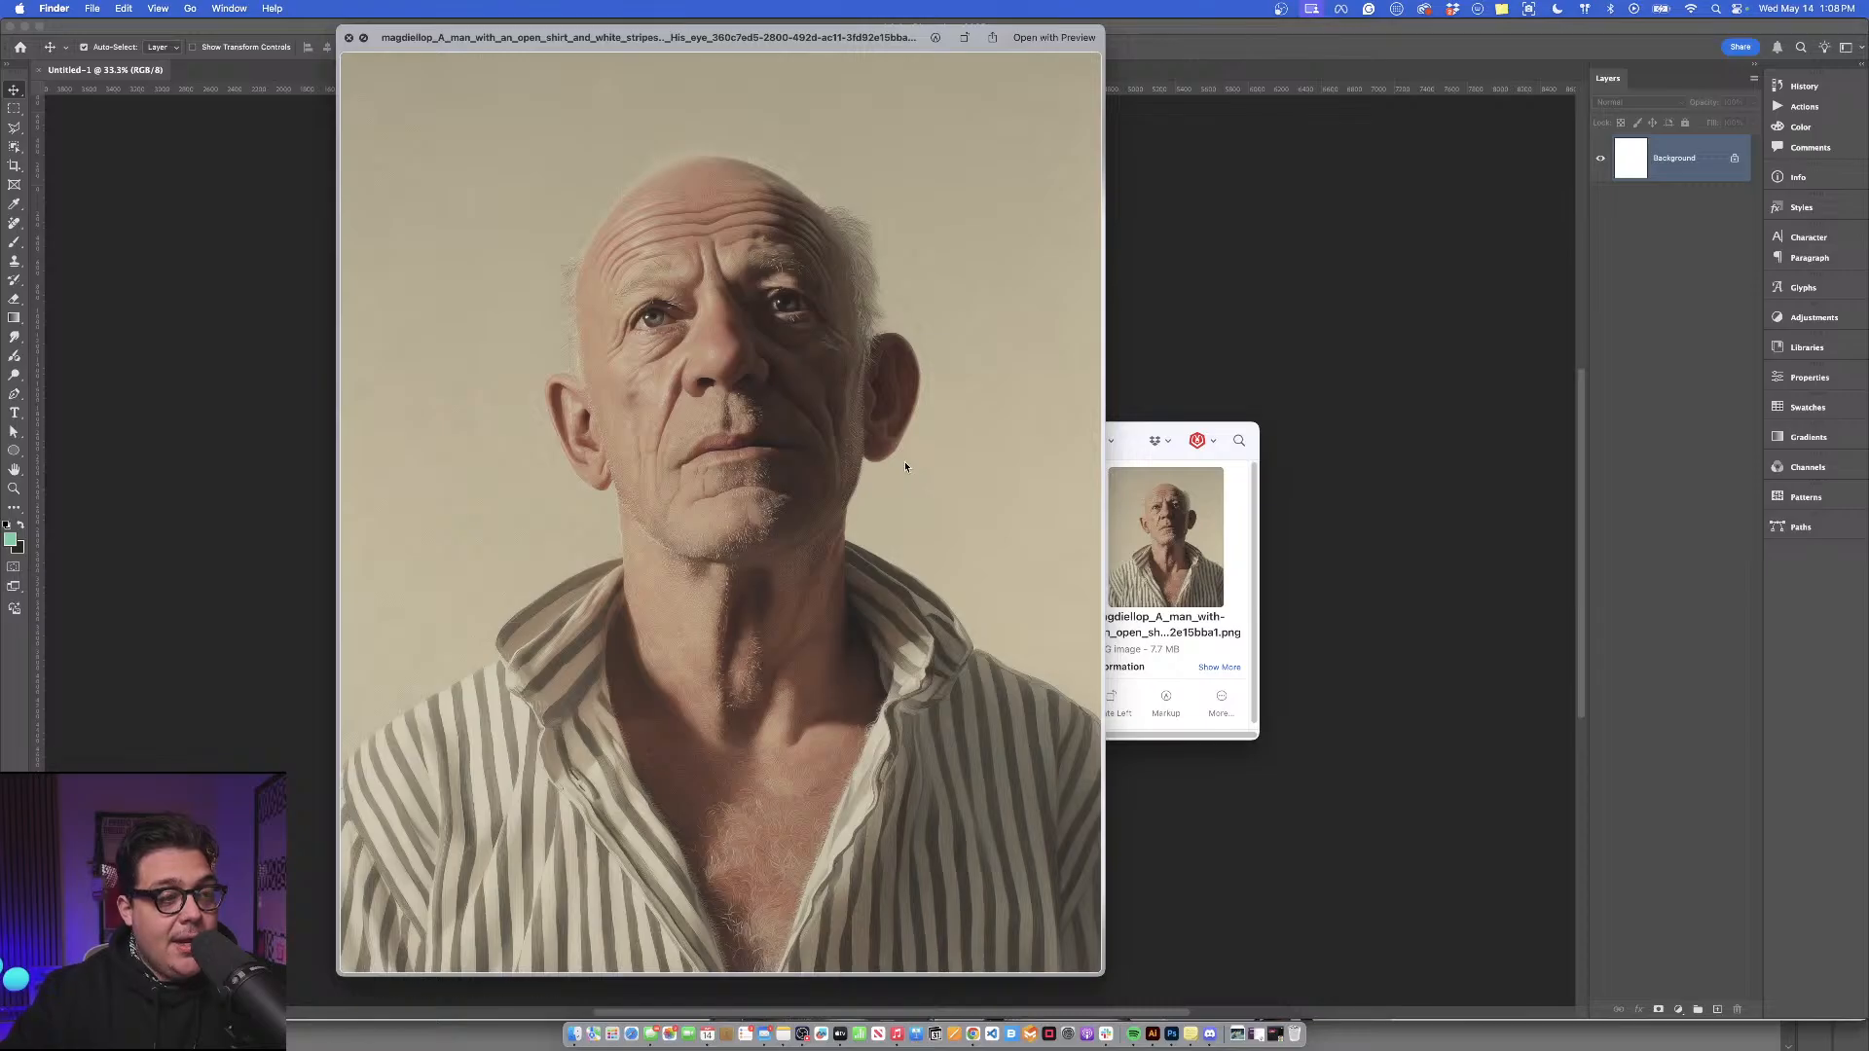
{"action": "key", "text": "space"}
Preview the photo of the woman in a denim coat pointing toward the camera against the sky.
{"action": "key", "text": "Up"}
{"action": "key", "text": "Up"}
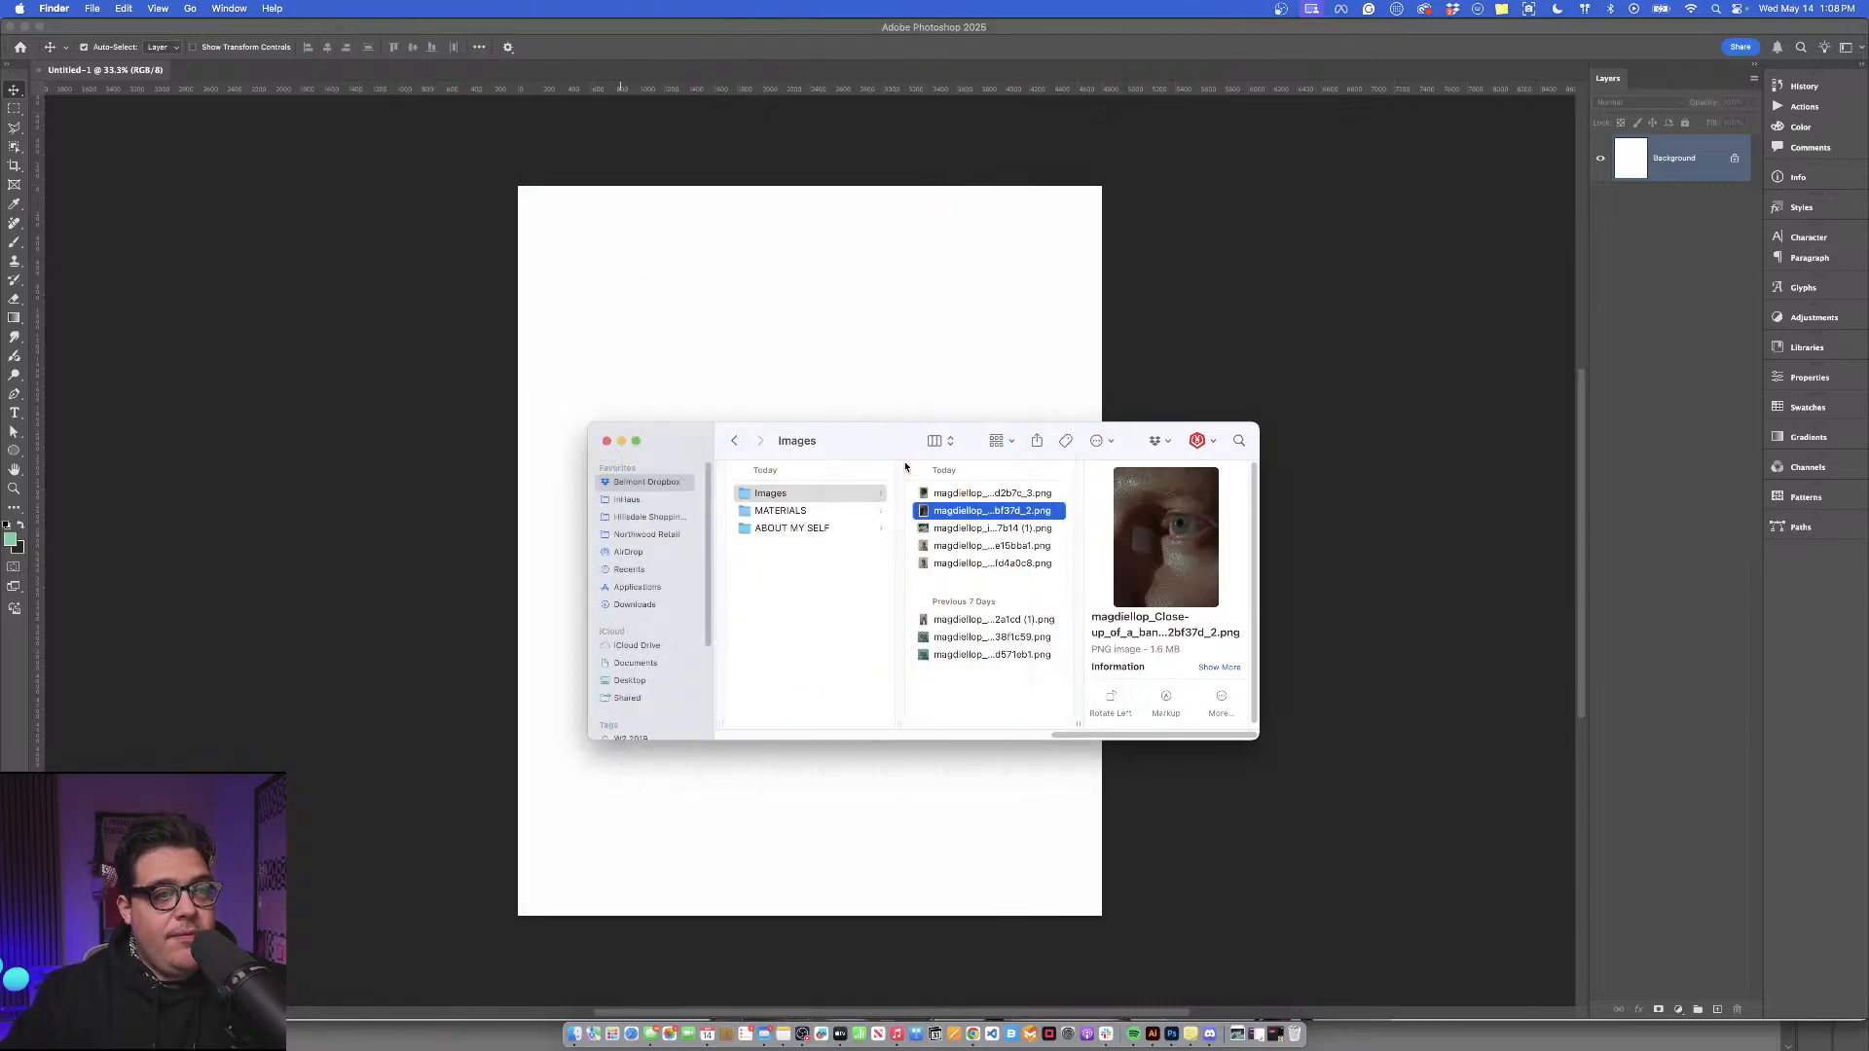
{"action": "key", "text": "Down"}
{"action": "key", "text": "space"}
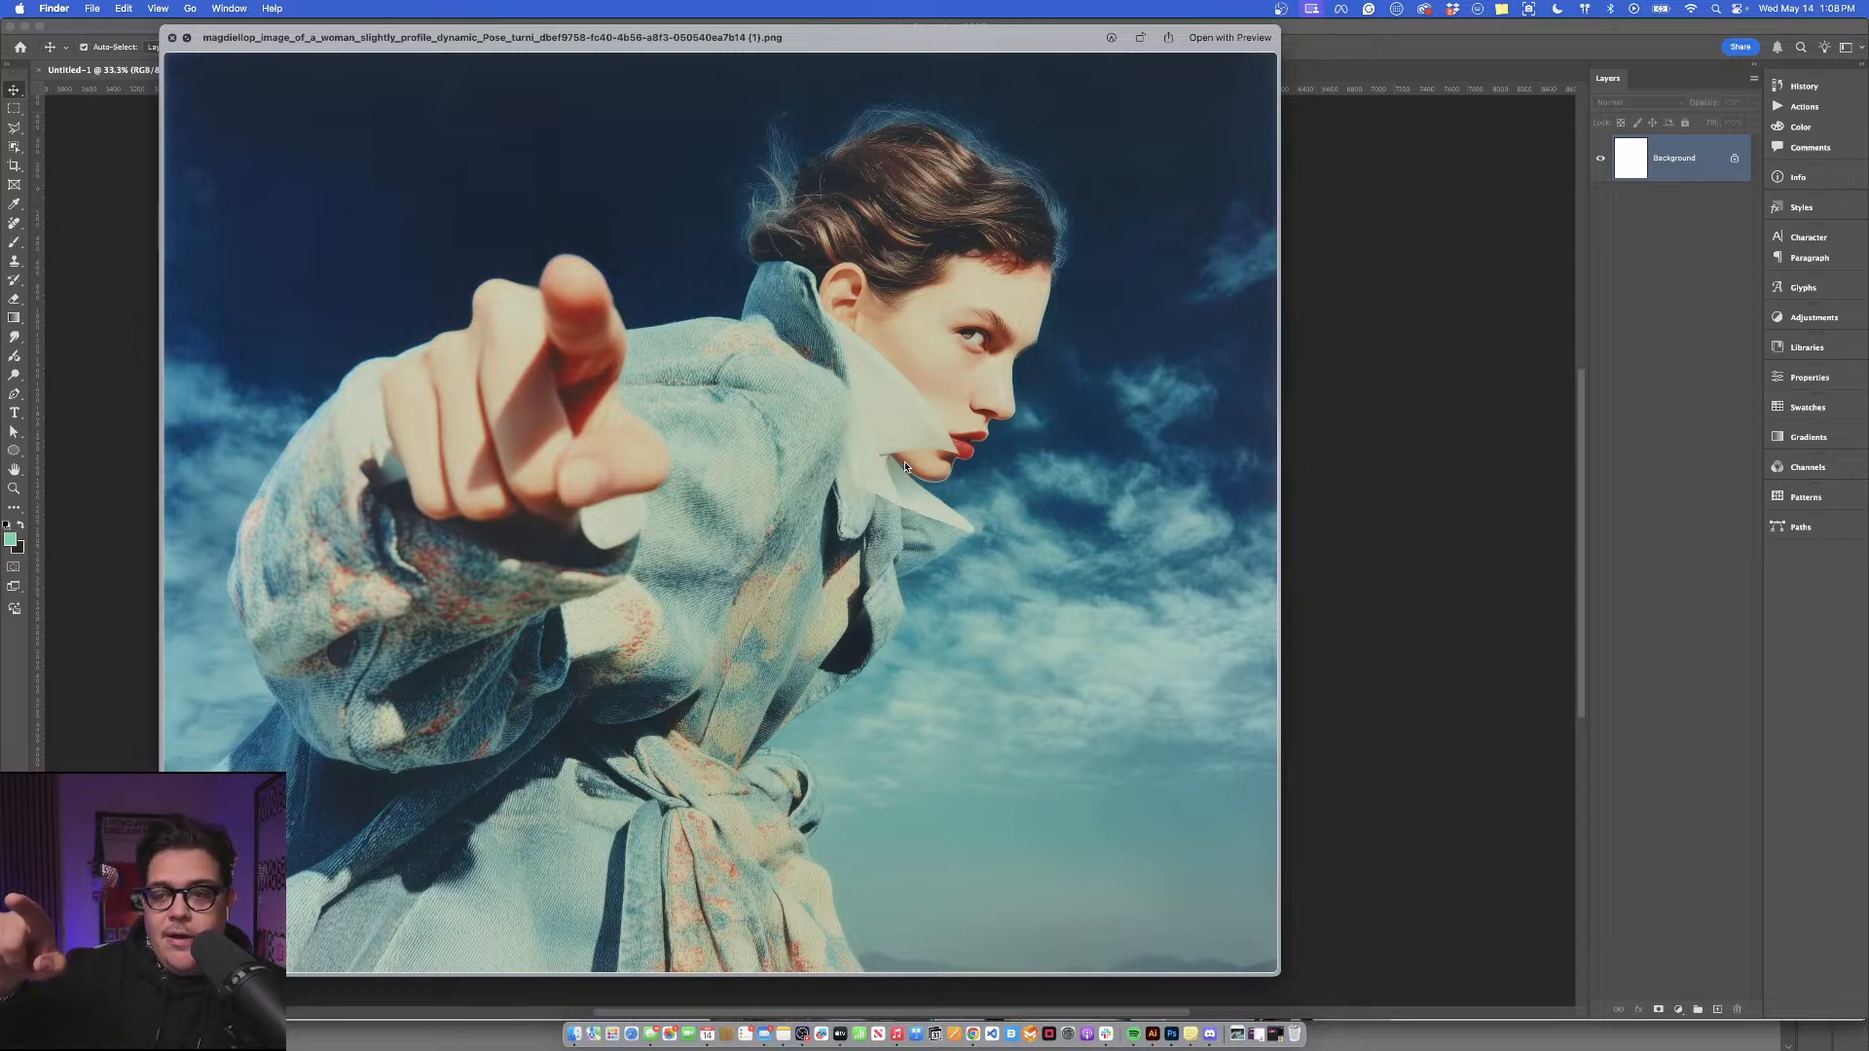
{"action": "key", "text": "space"}
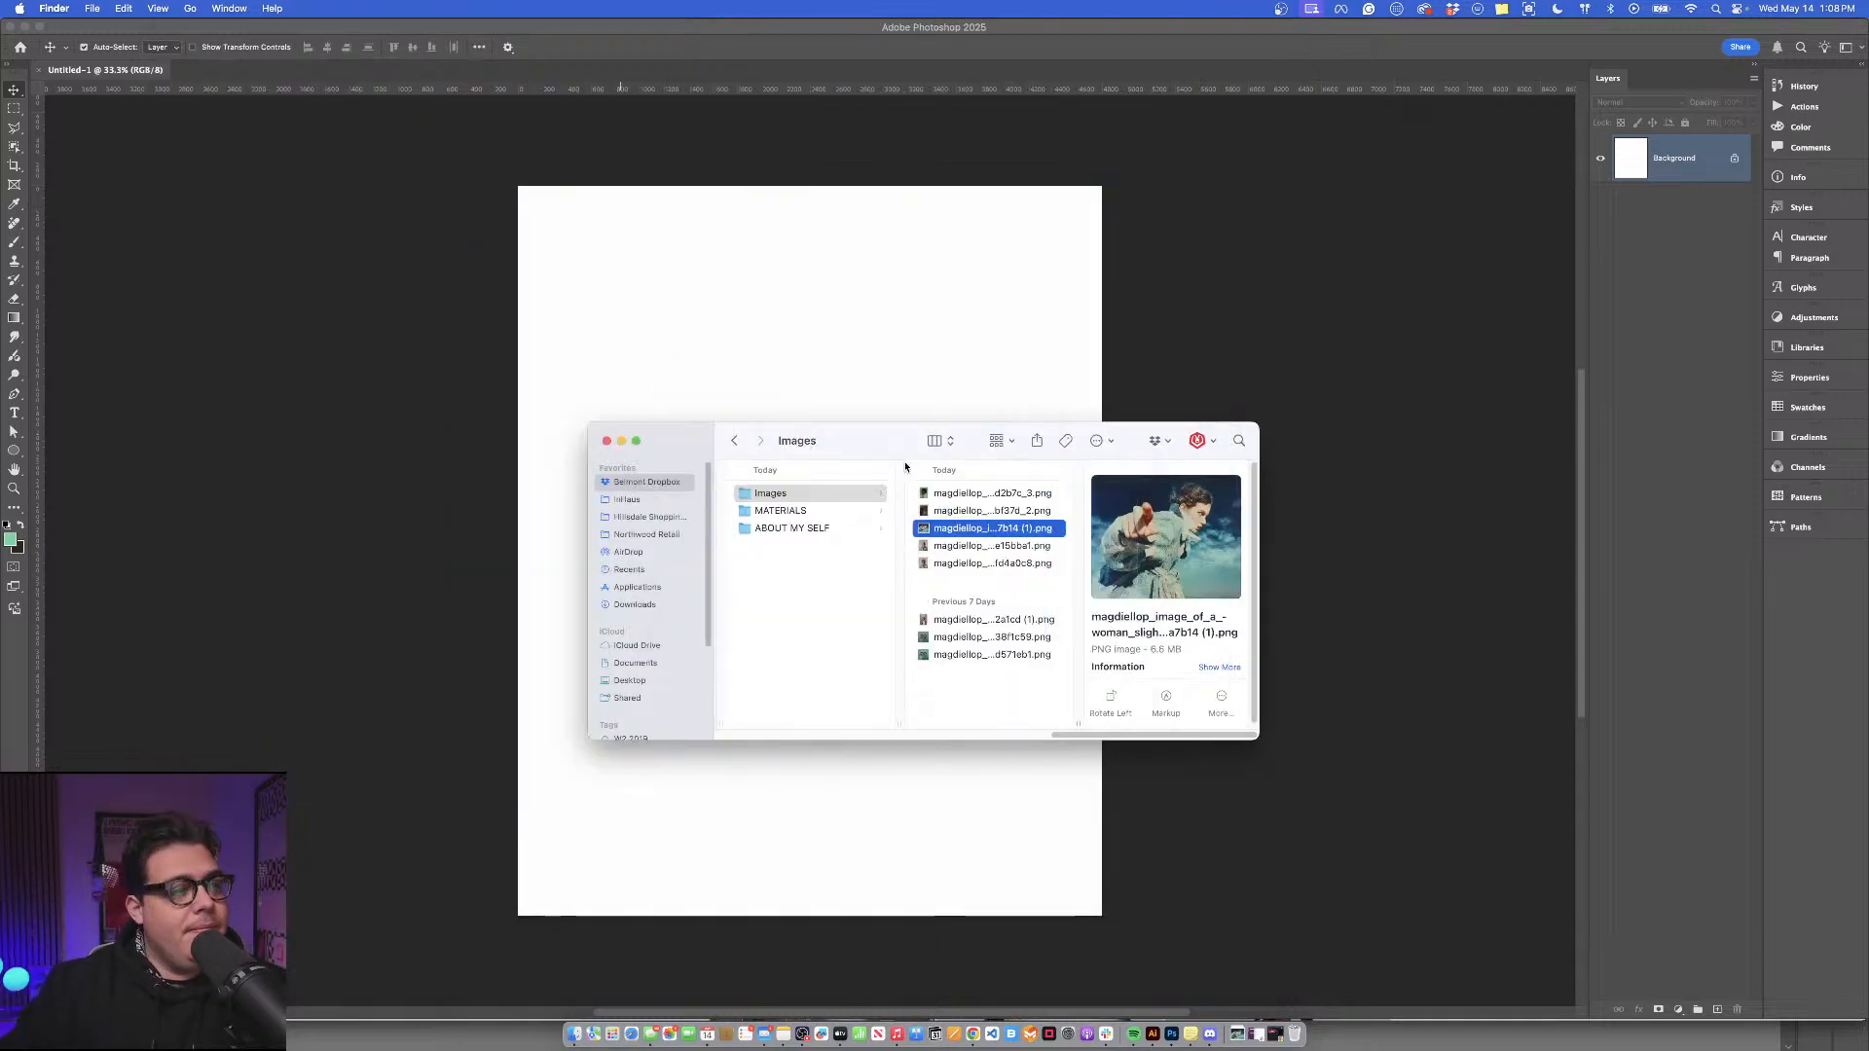
Preview the close-up portrait of the woman in green fur, then close the preview.
{"action": "key", "text": "Up"}
{"action": "key", "text": "Up"}
{"action": "key", "text": "space"}
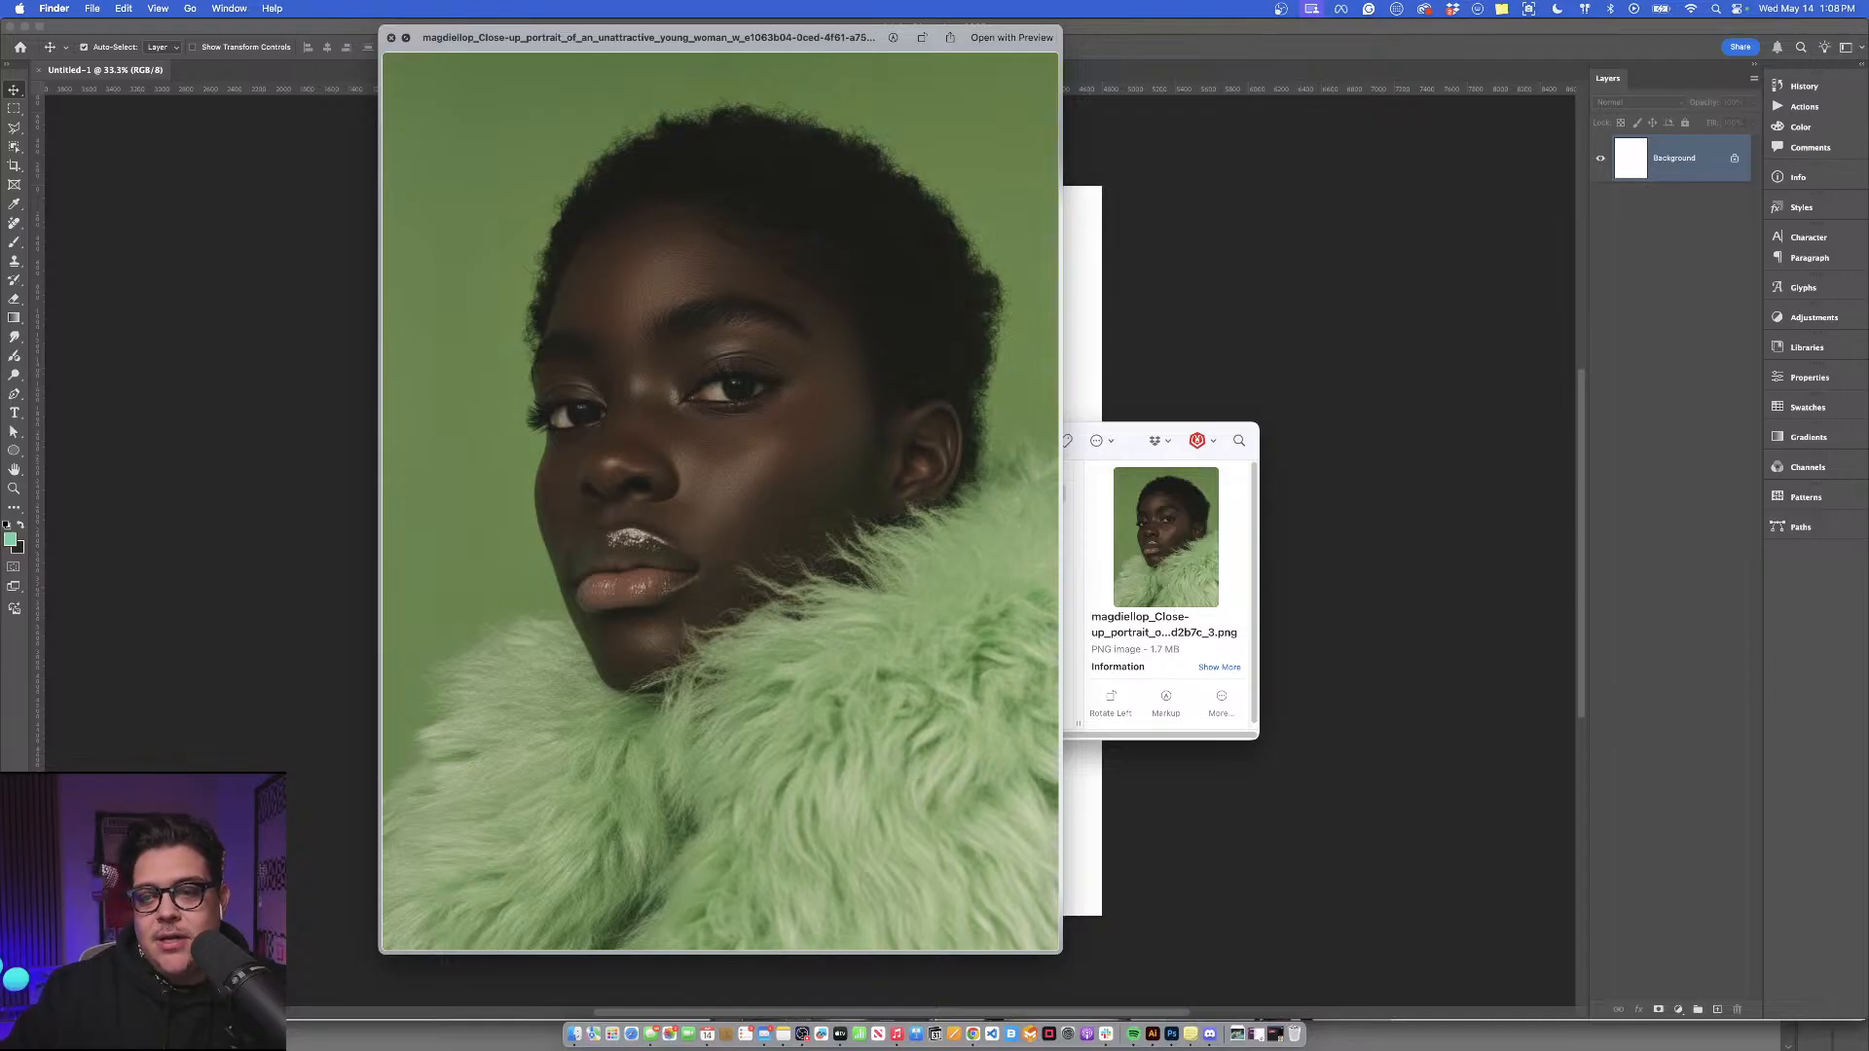
{"action": "key", "text": "space"}
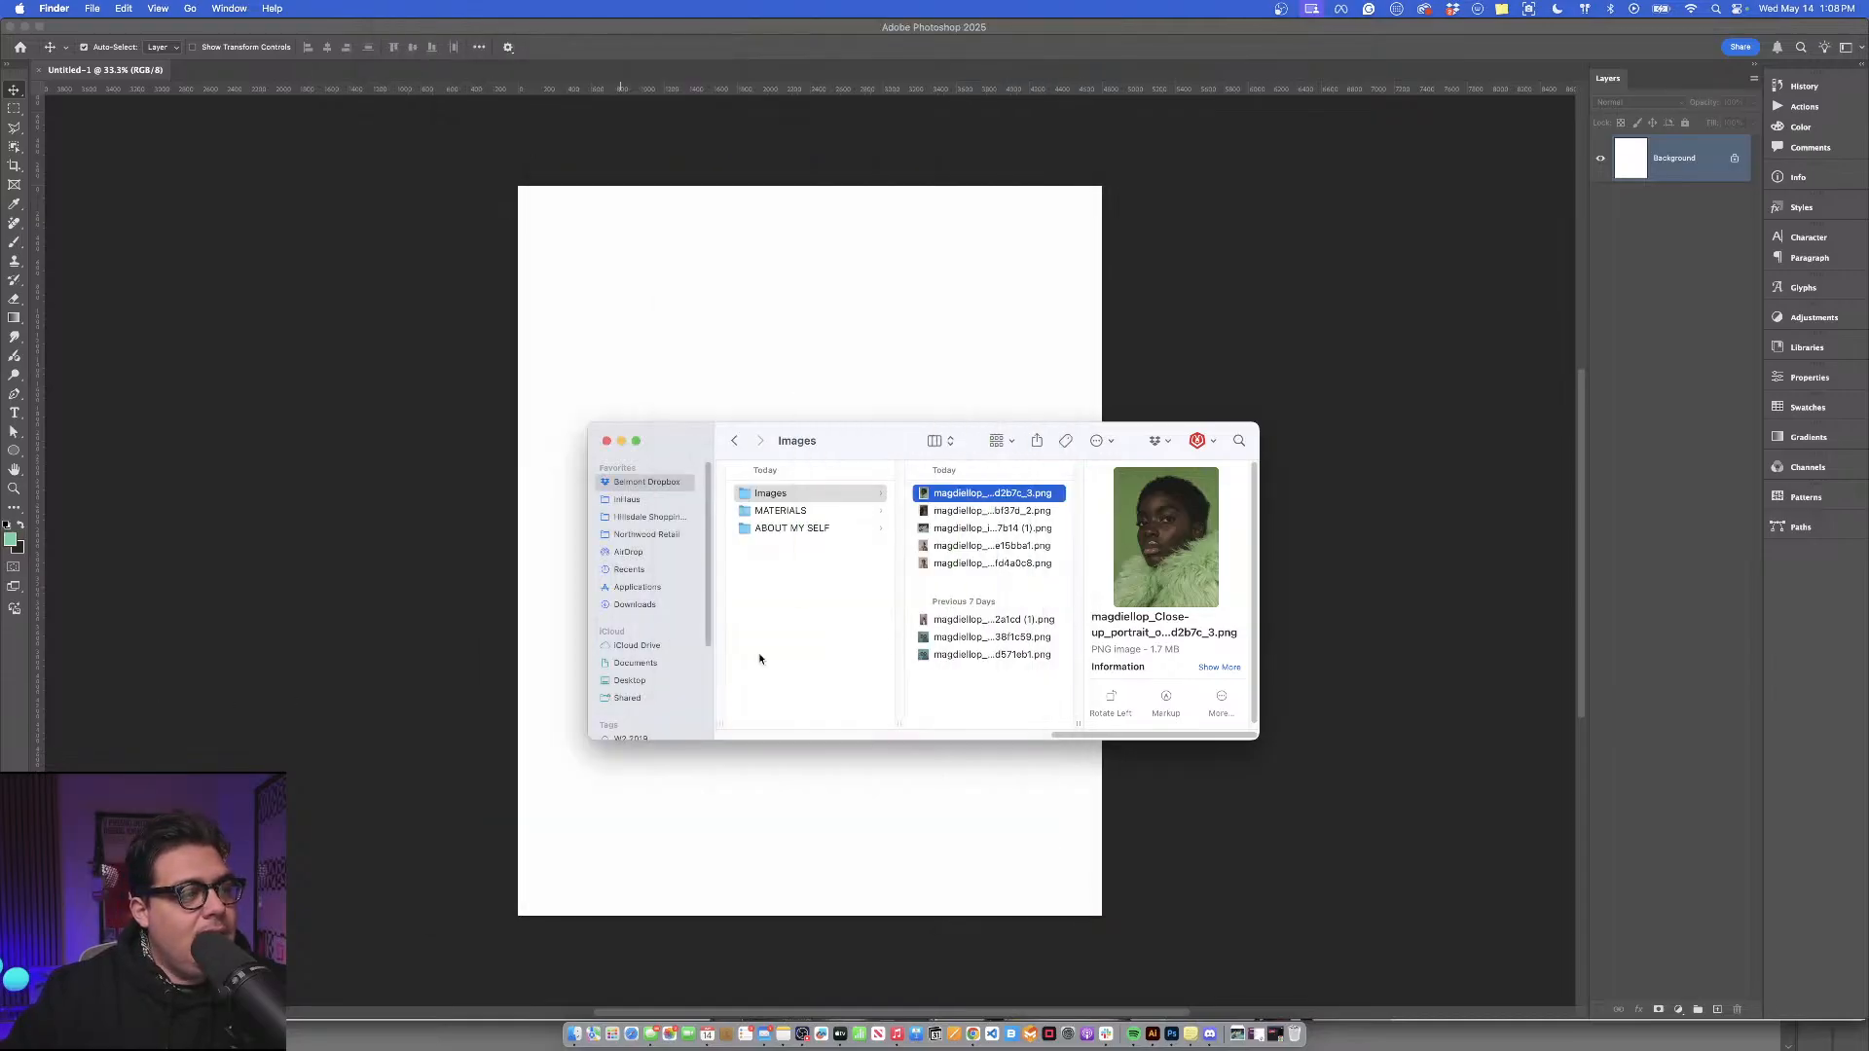
Review the candidates again, from the curly-haired man's portrait back through the older man and pointing woman to the green fur portrait.
{"action": "left_click", "coordinate": [1005, 623]}
{"action": "left_click", "coordinate": [1004, 638]}
{"action": "left_click", "coordinate": [981, 572]}
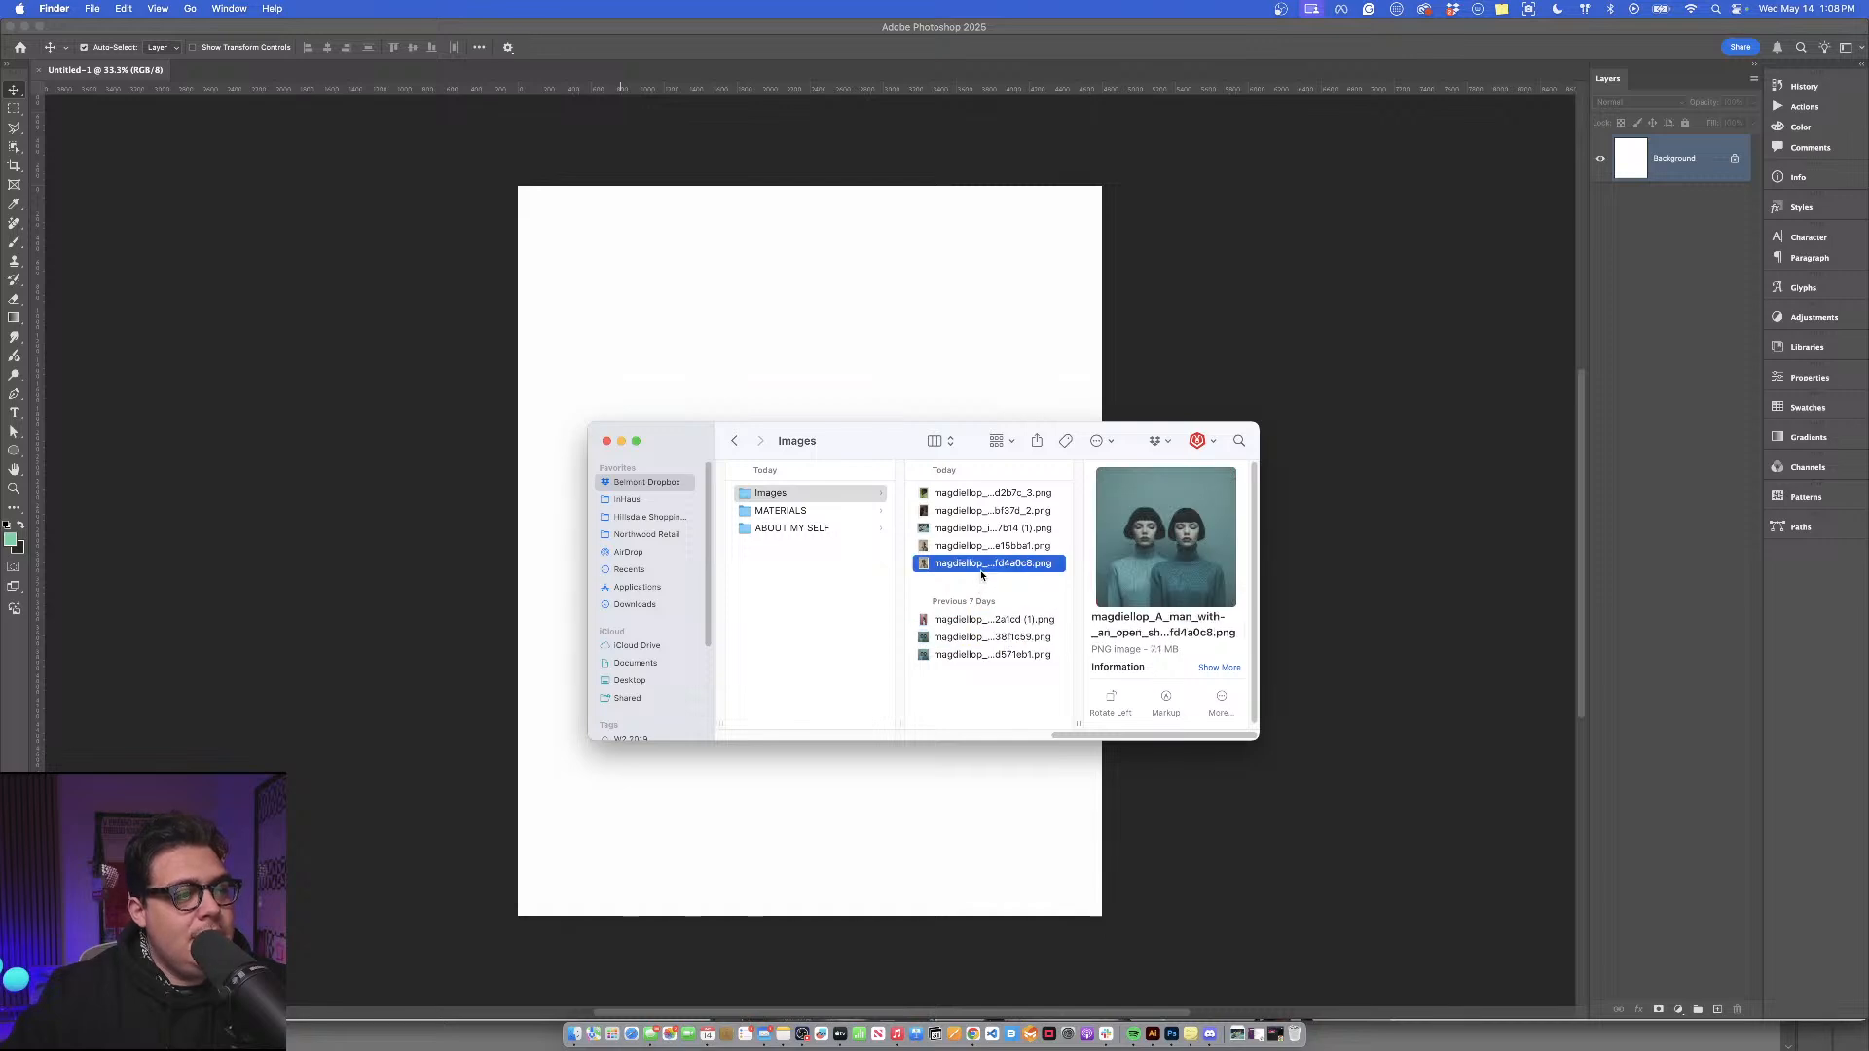
{"action": "key", "text": "space"}
{"action": "key", "text": "Up"}
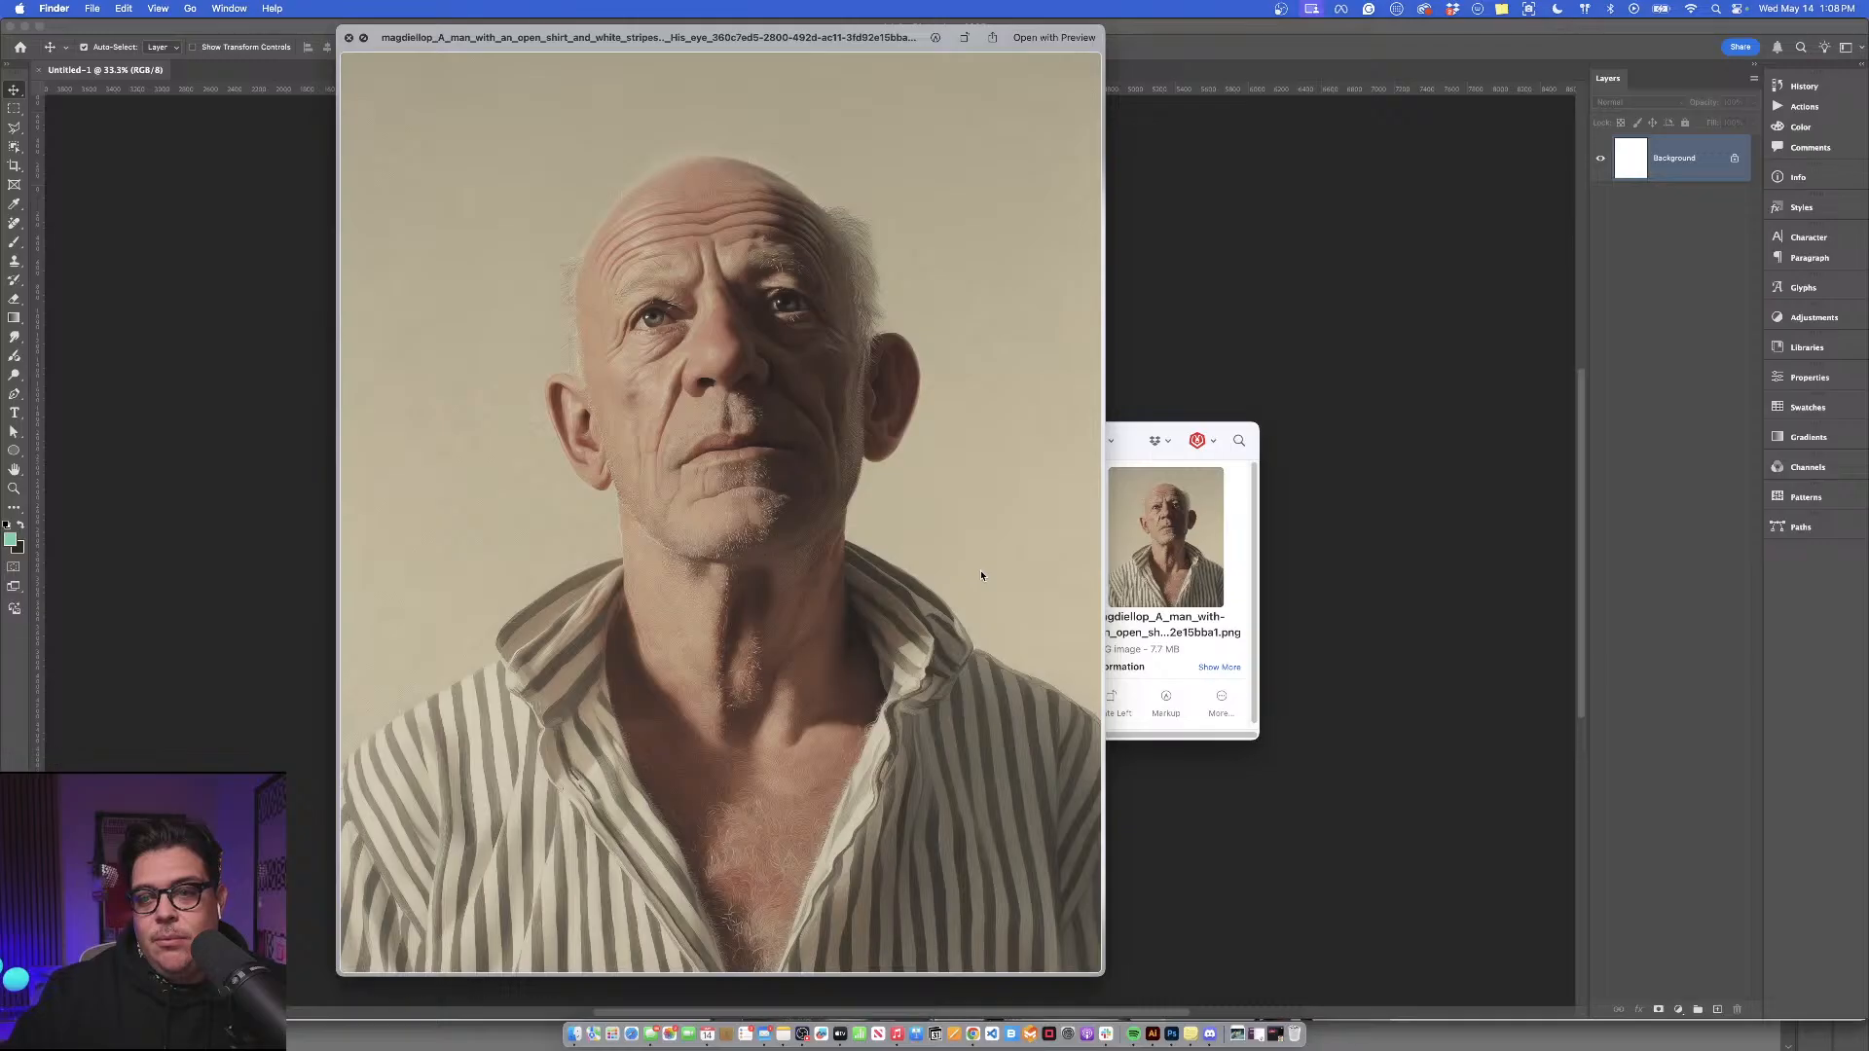
{"action": "key", "text": "Up"}
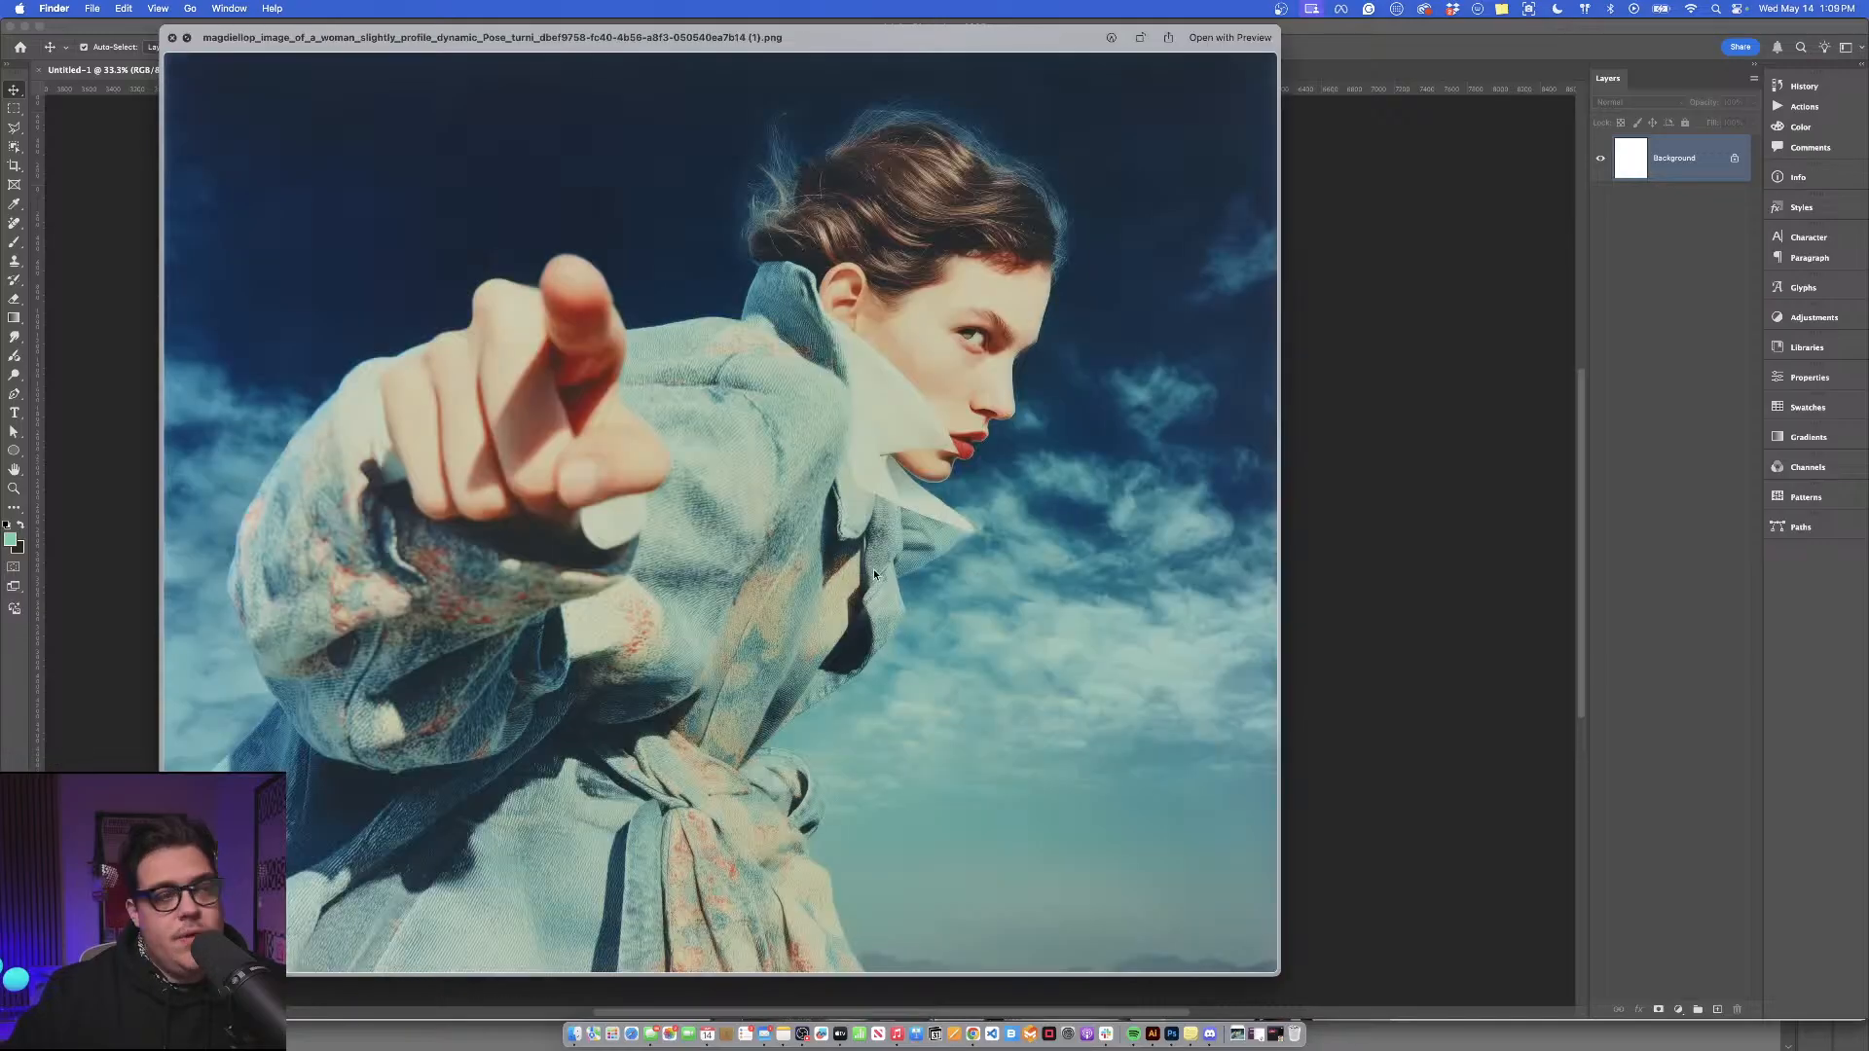
{"action": "key", "text": "Down"}
{"action": "key", "text": "Up"}
{"action": "key", "text": "Up"}
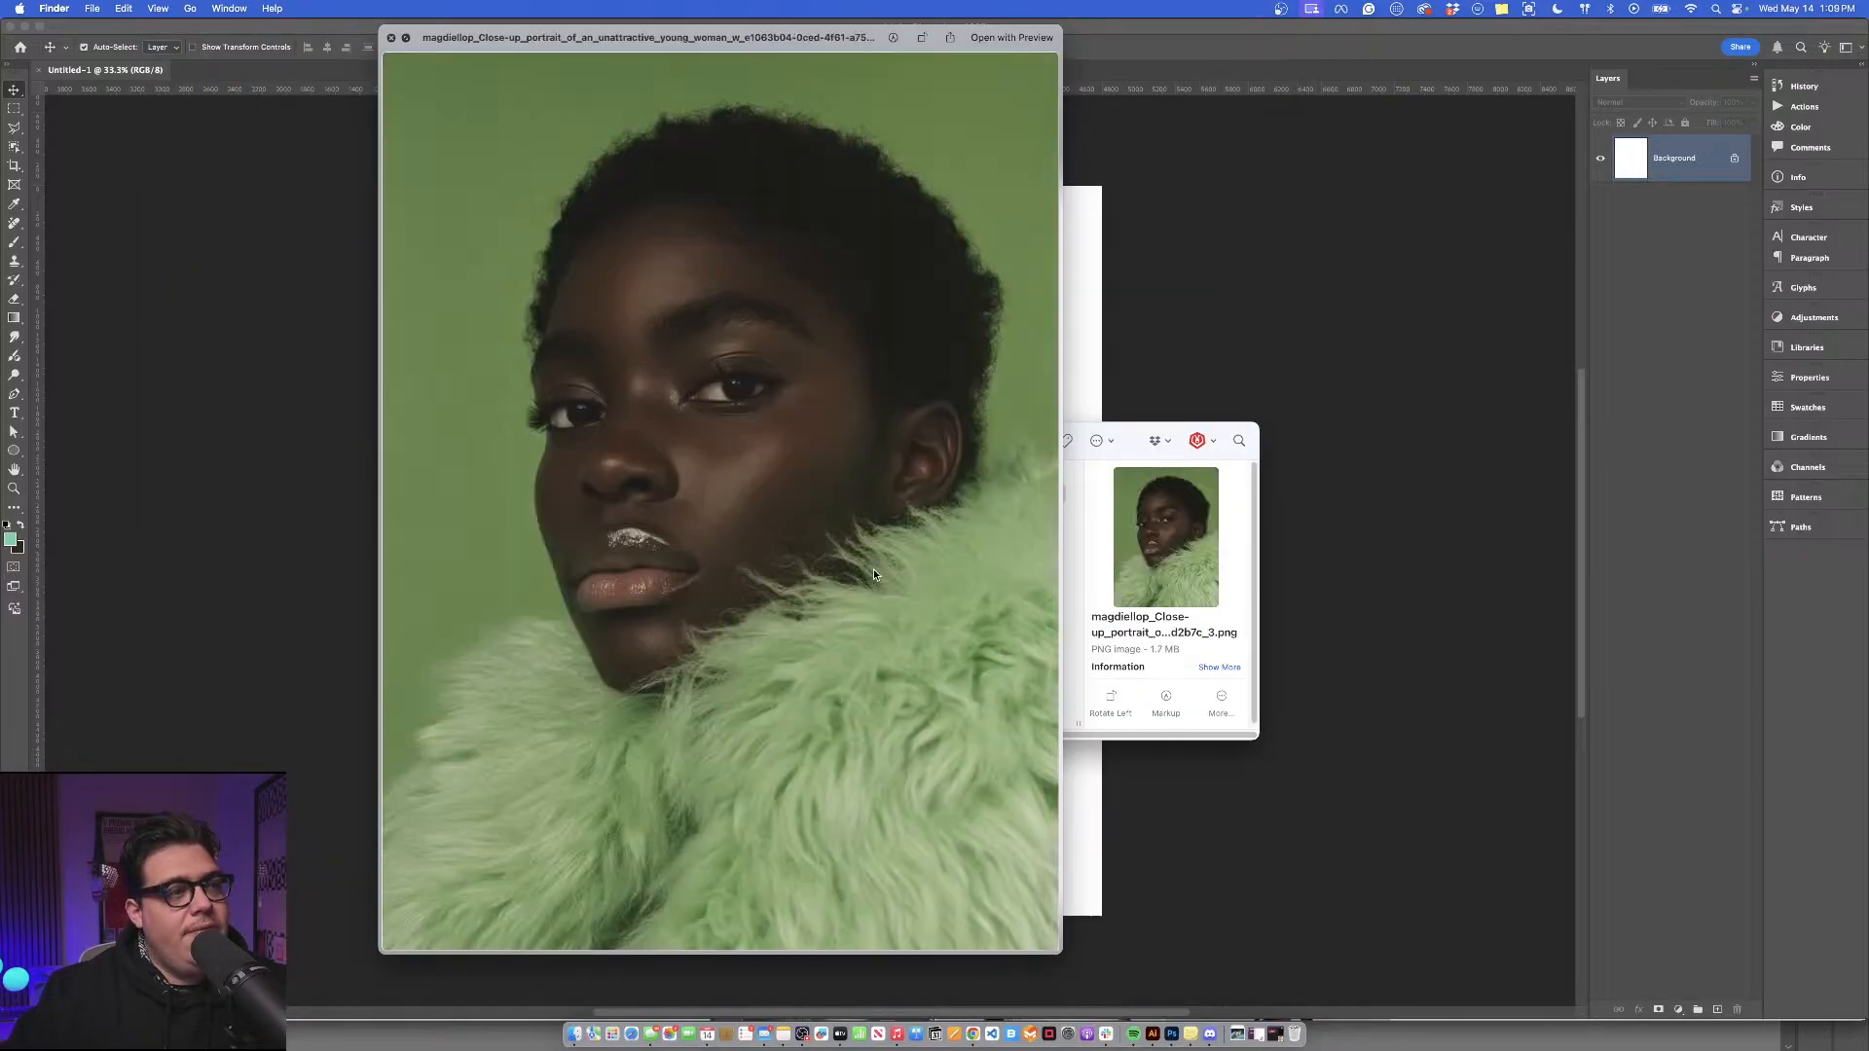
{"action": "key", "text": "space"}
Preview the close-up photo of the blue eye with the bandage on the nose.
{"action": "key", "text": "Down"}
{"action": "key", "text": "space"}
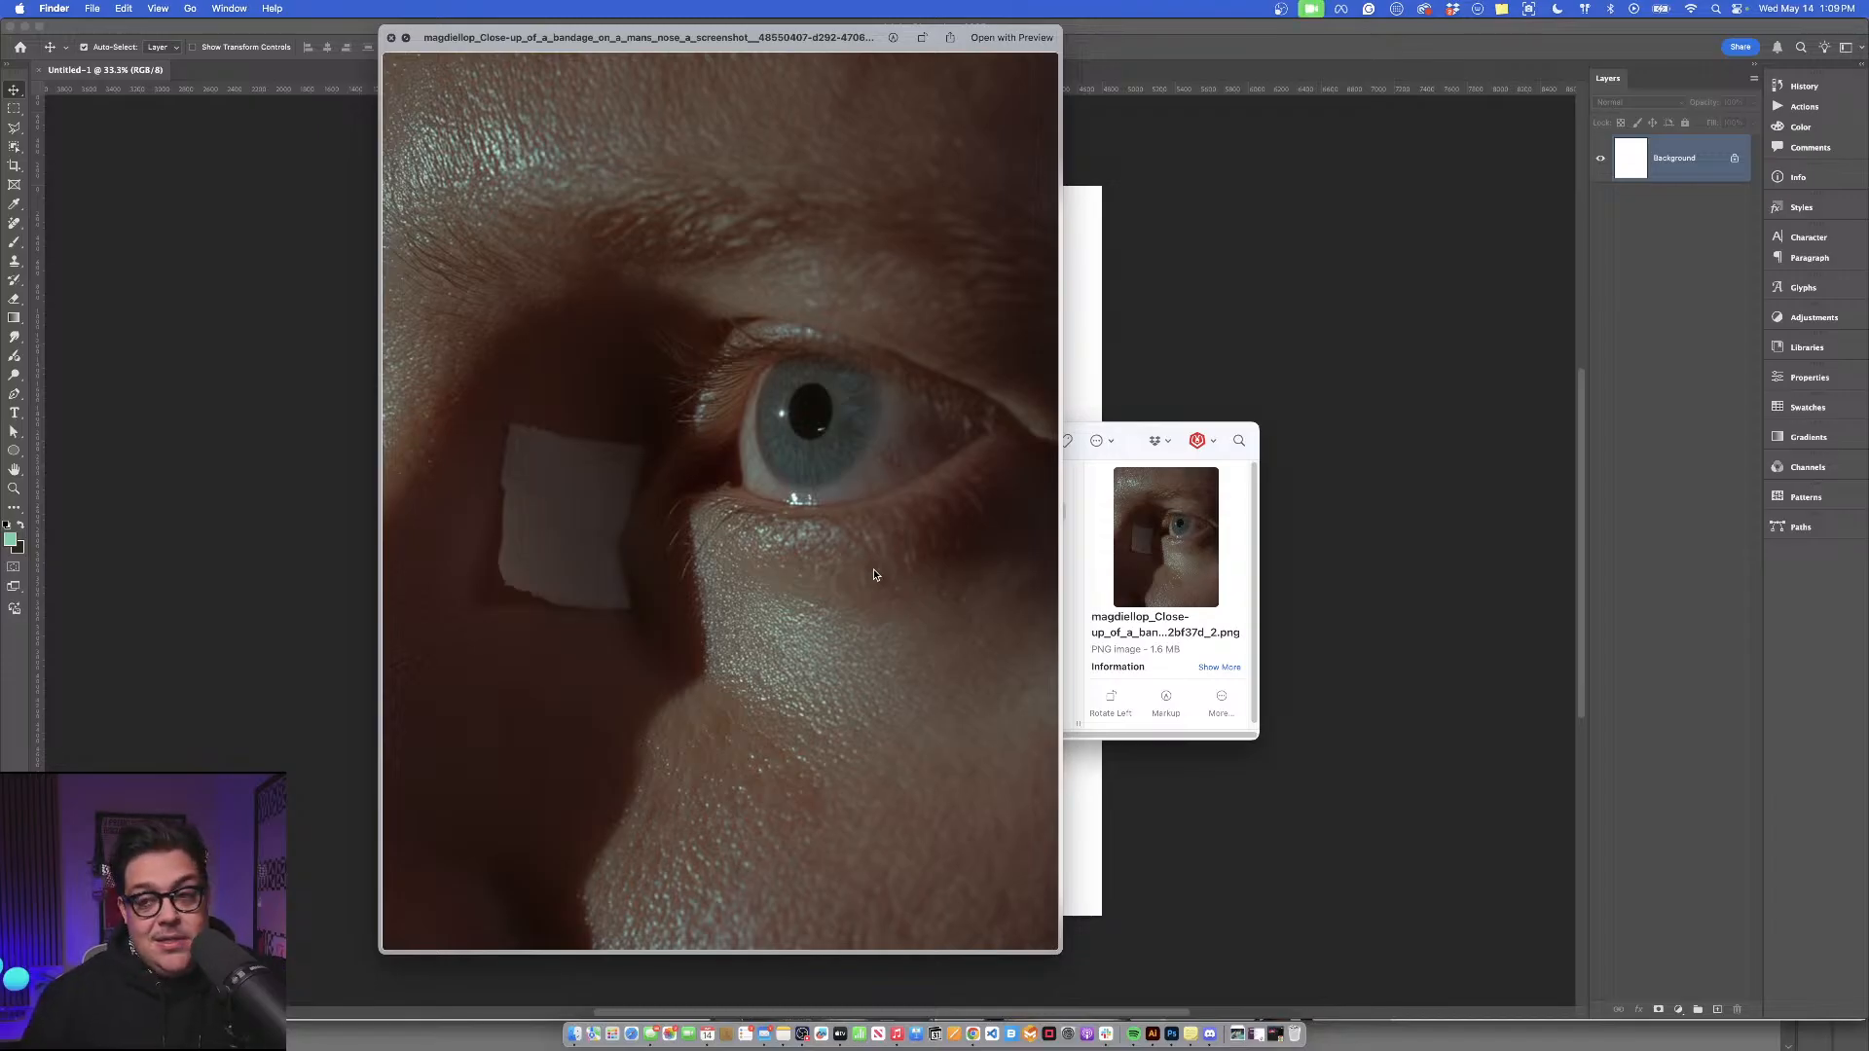
{"action": "key", "text": "space"}
{"action": "key", "text": "space"}
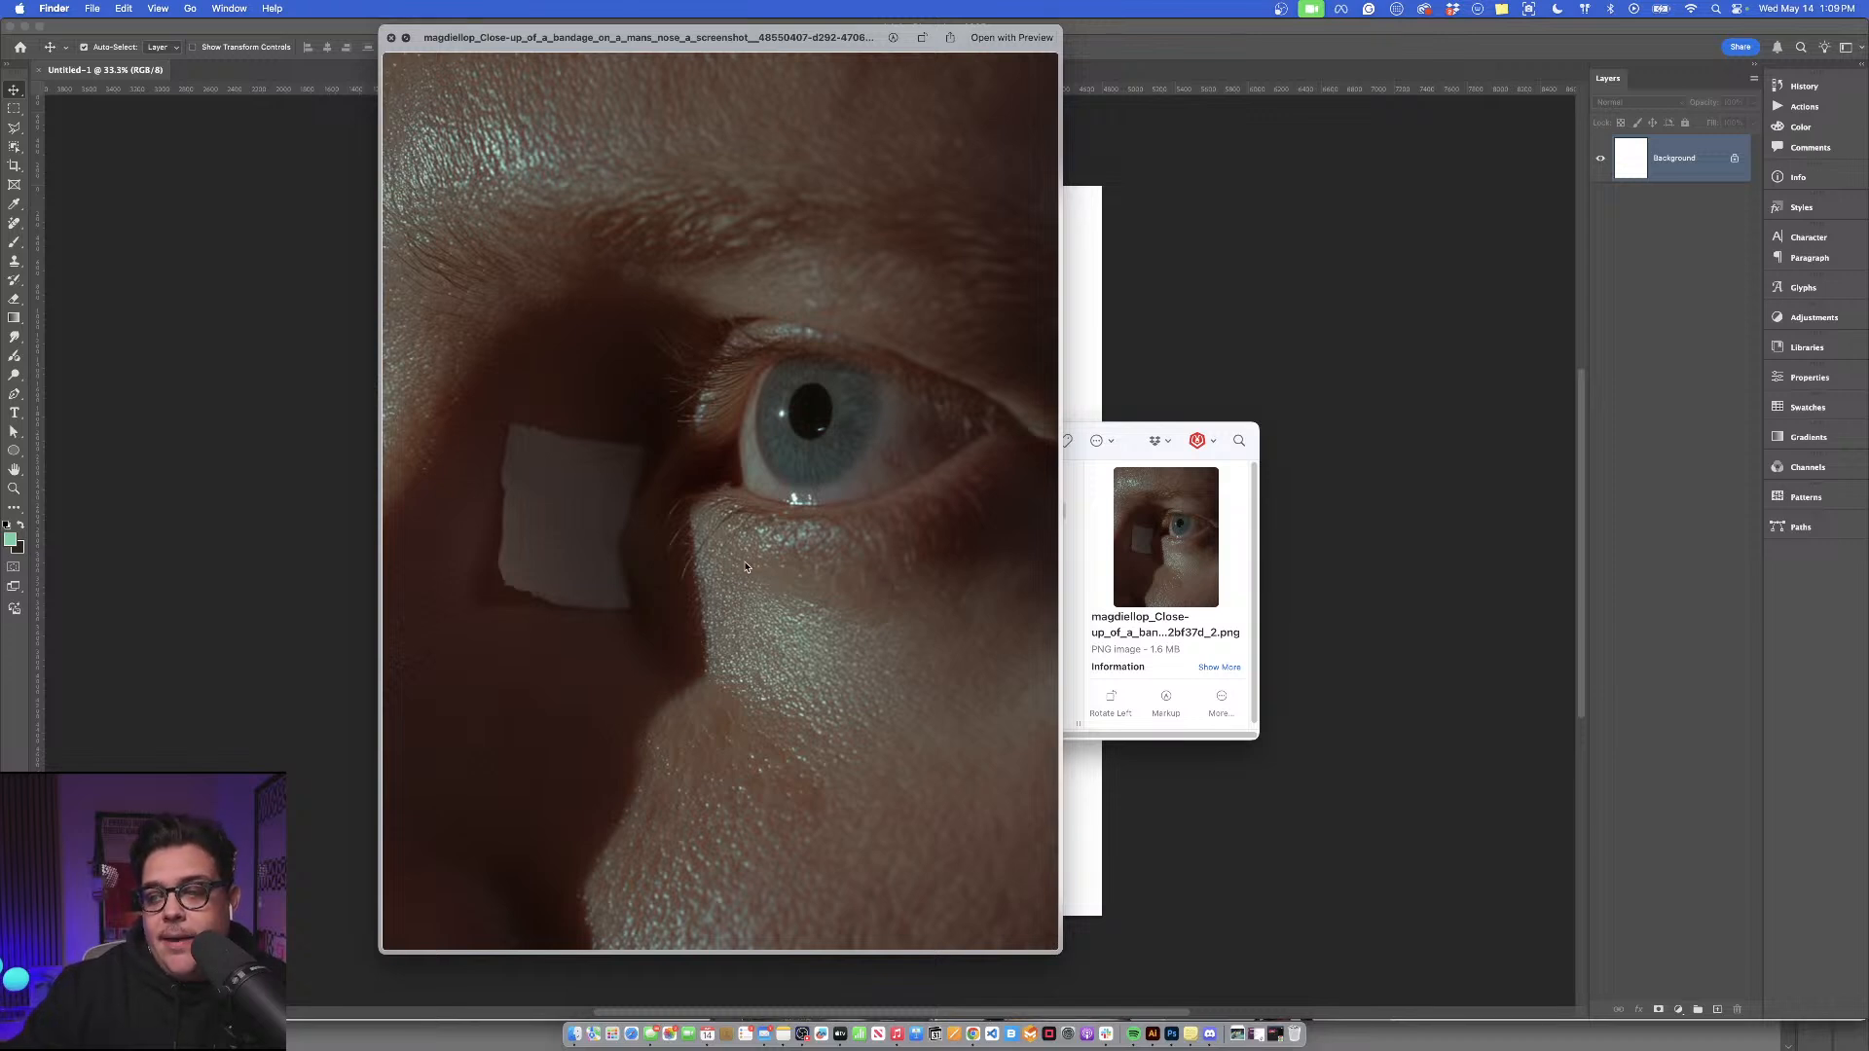
Preview the teal portrait of the two women in turtlenecks, closing the eye preview first.
{"action": "key", "text": "space"}
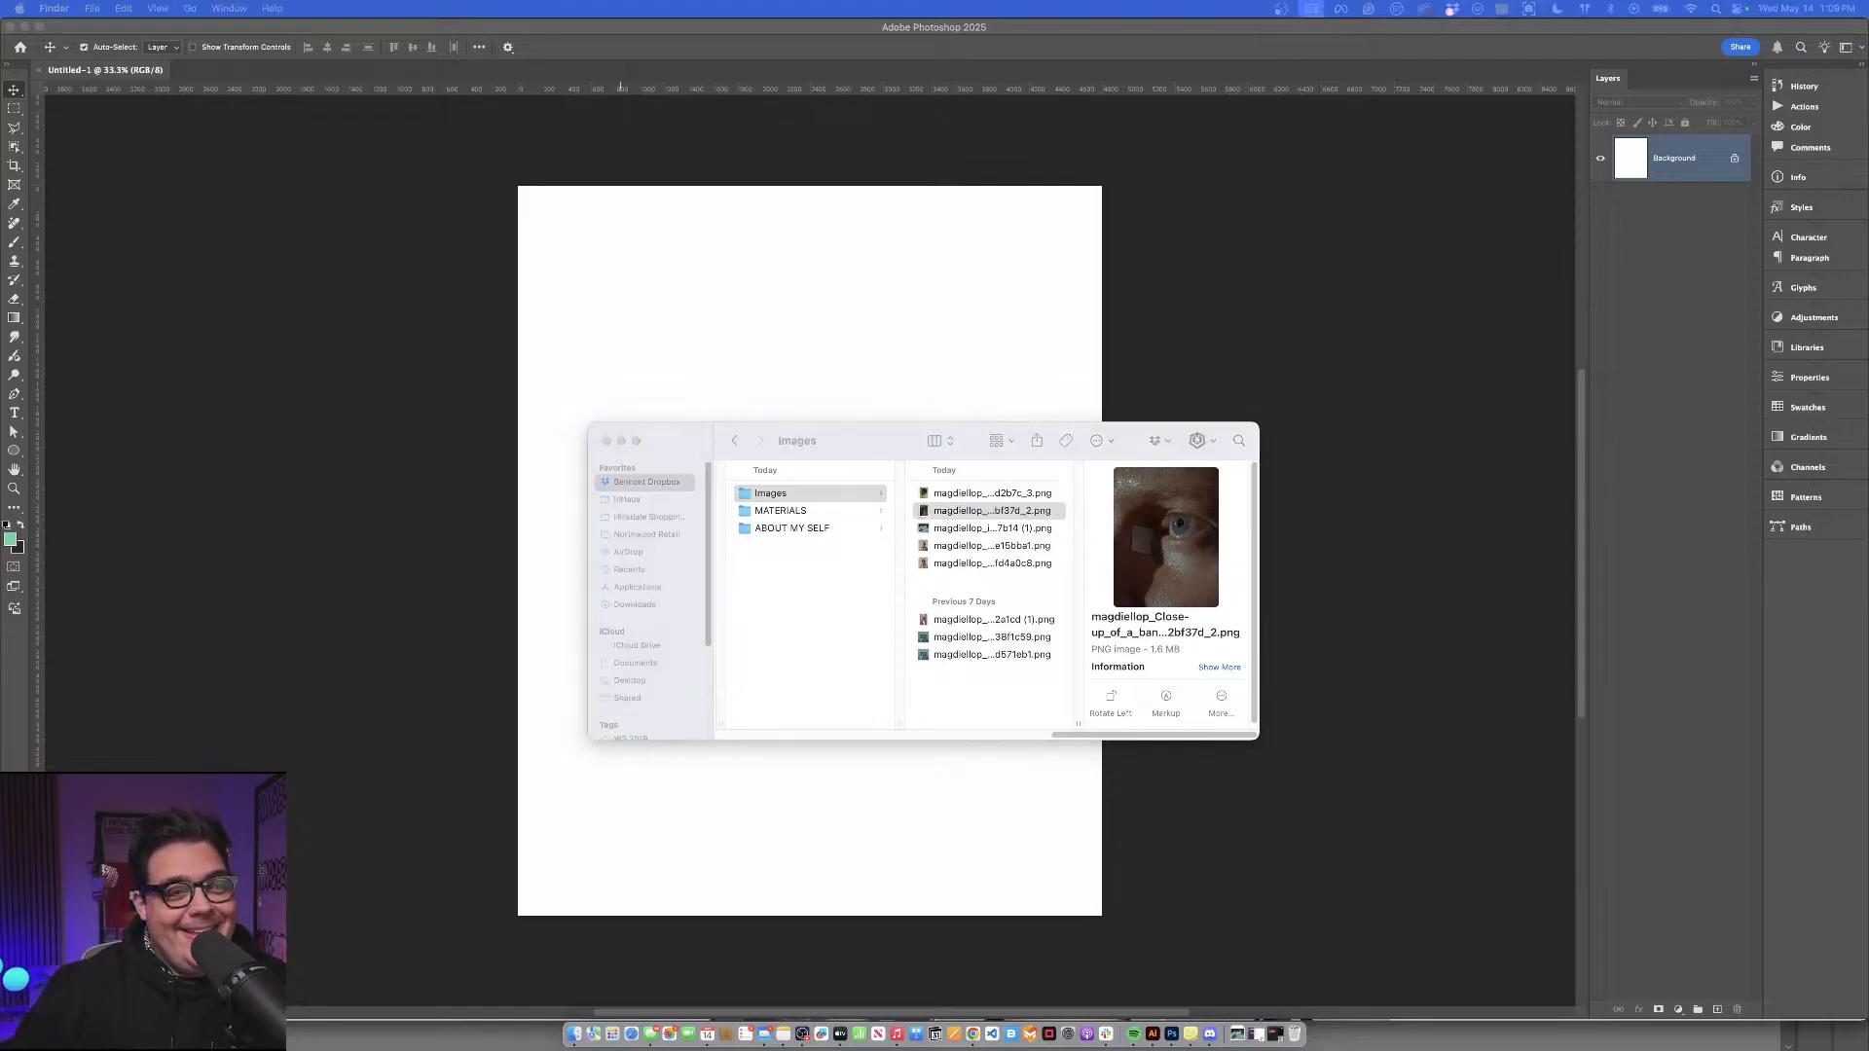
{"action": "left_click", "coordinate": [1003, 637]}
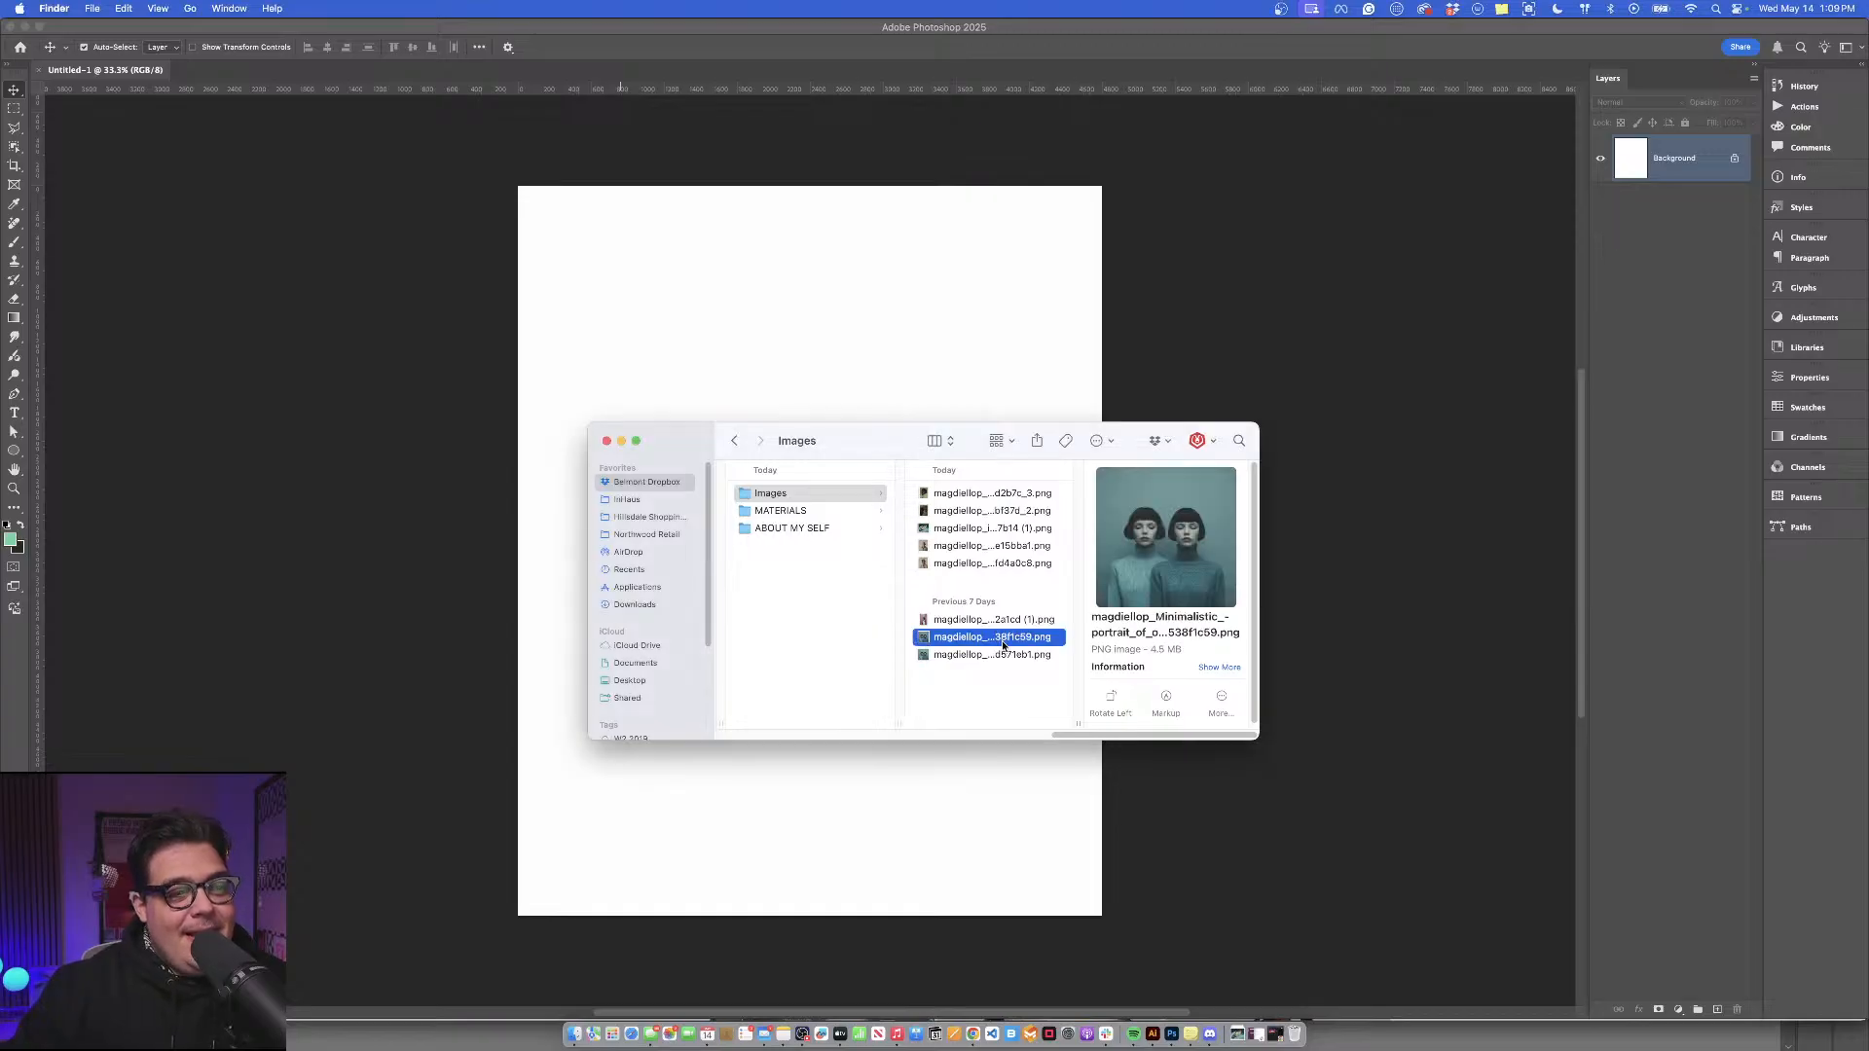
{"action": "key", "text": "space"}
{"action": "key", "text": "space"}
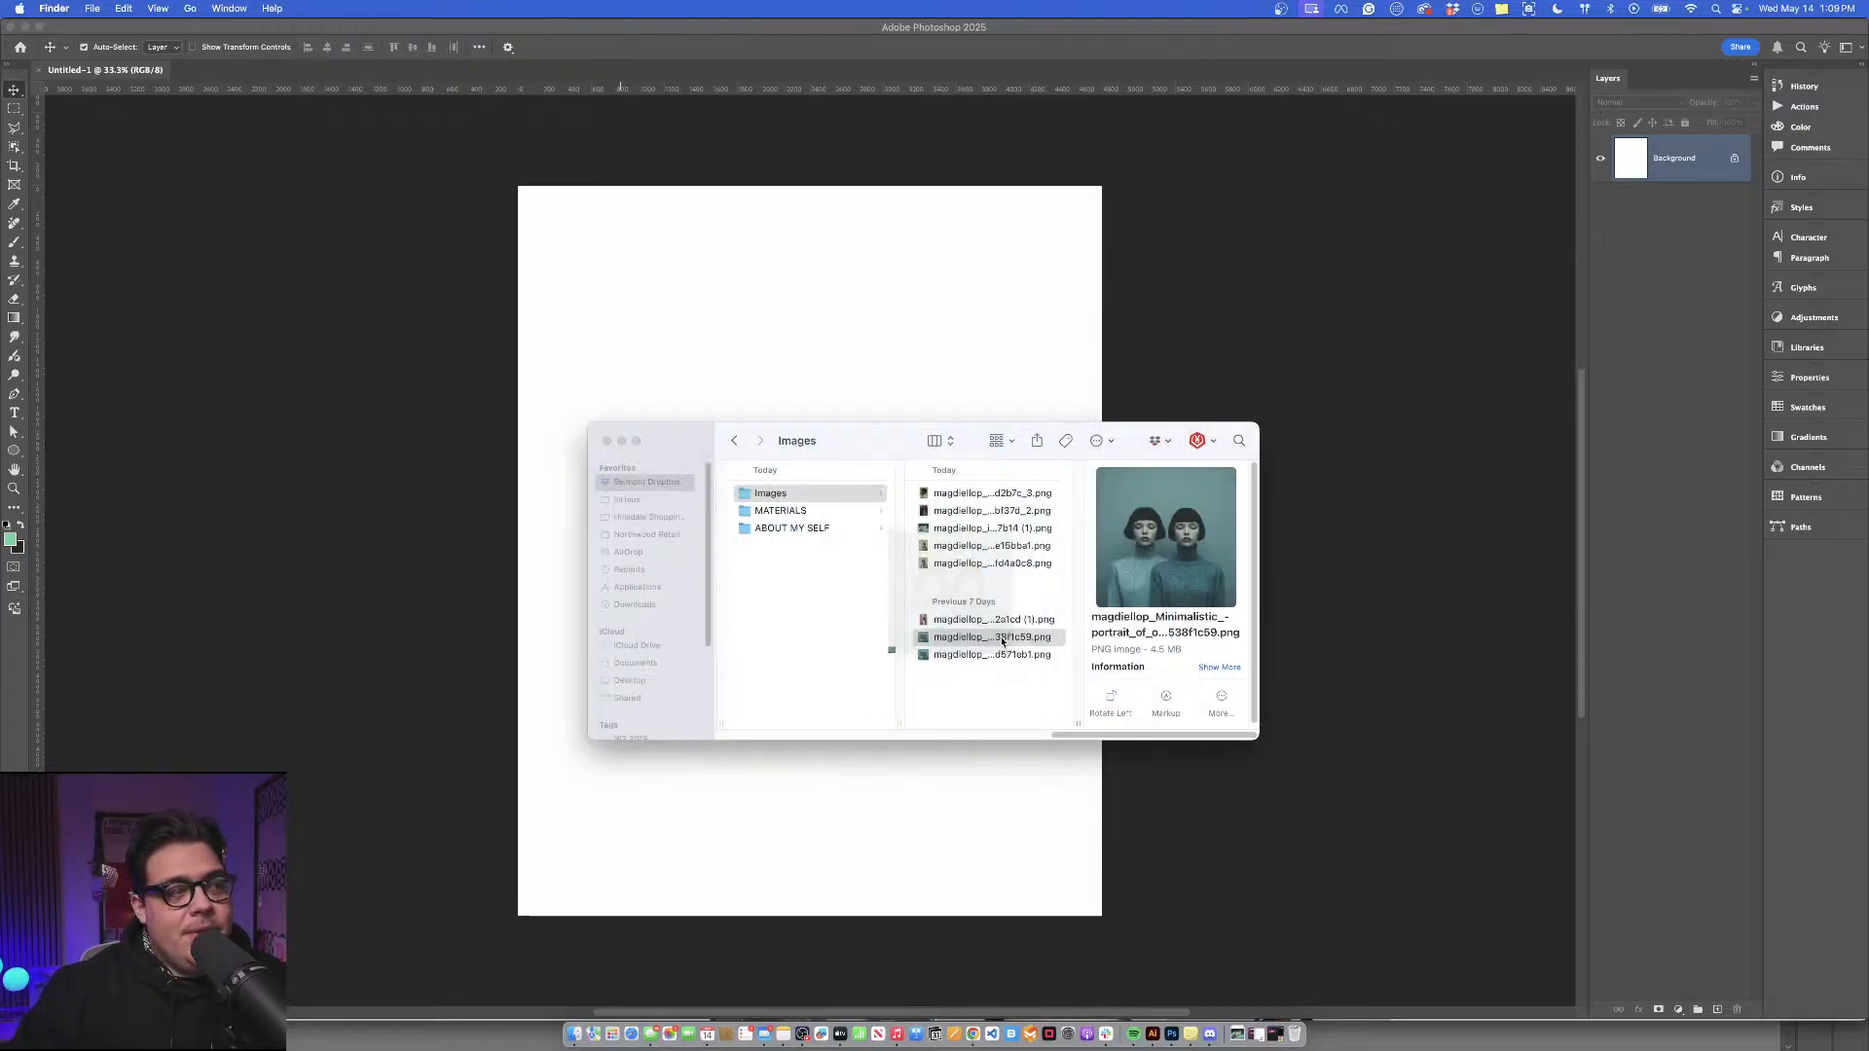
Compare the curly-haired man, older man and green fur portraits once more as candidates, closing the last preview.
{"action": "key", "text": "Up"}
{"action": "key", "text": "Up"}
{"action": "key", "text": "space"}
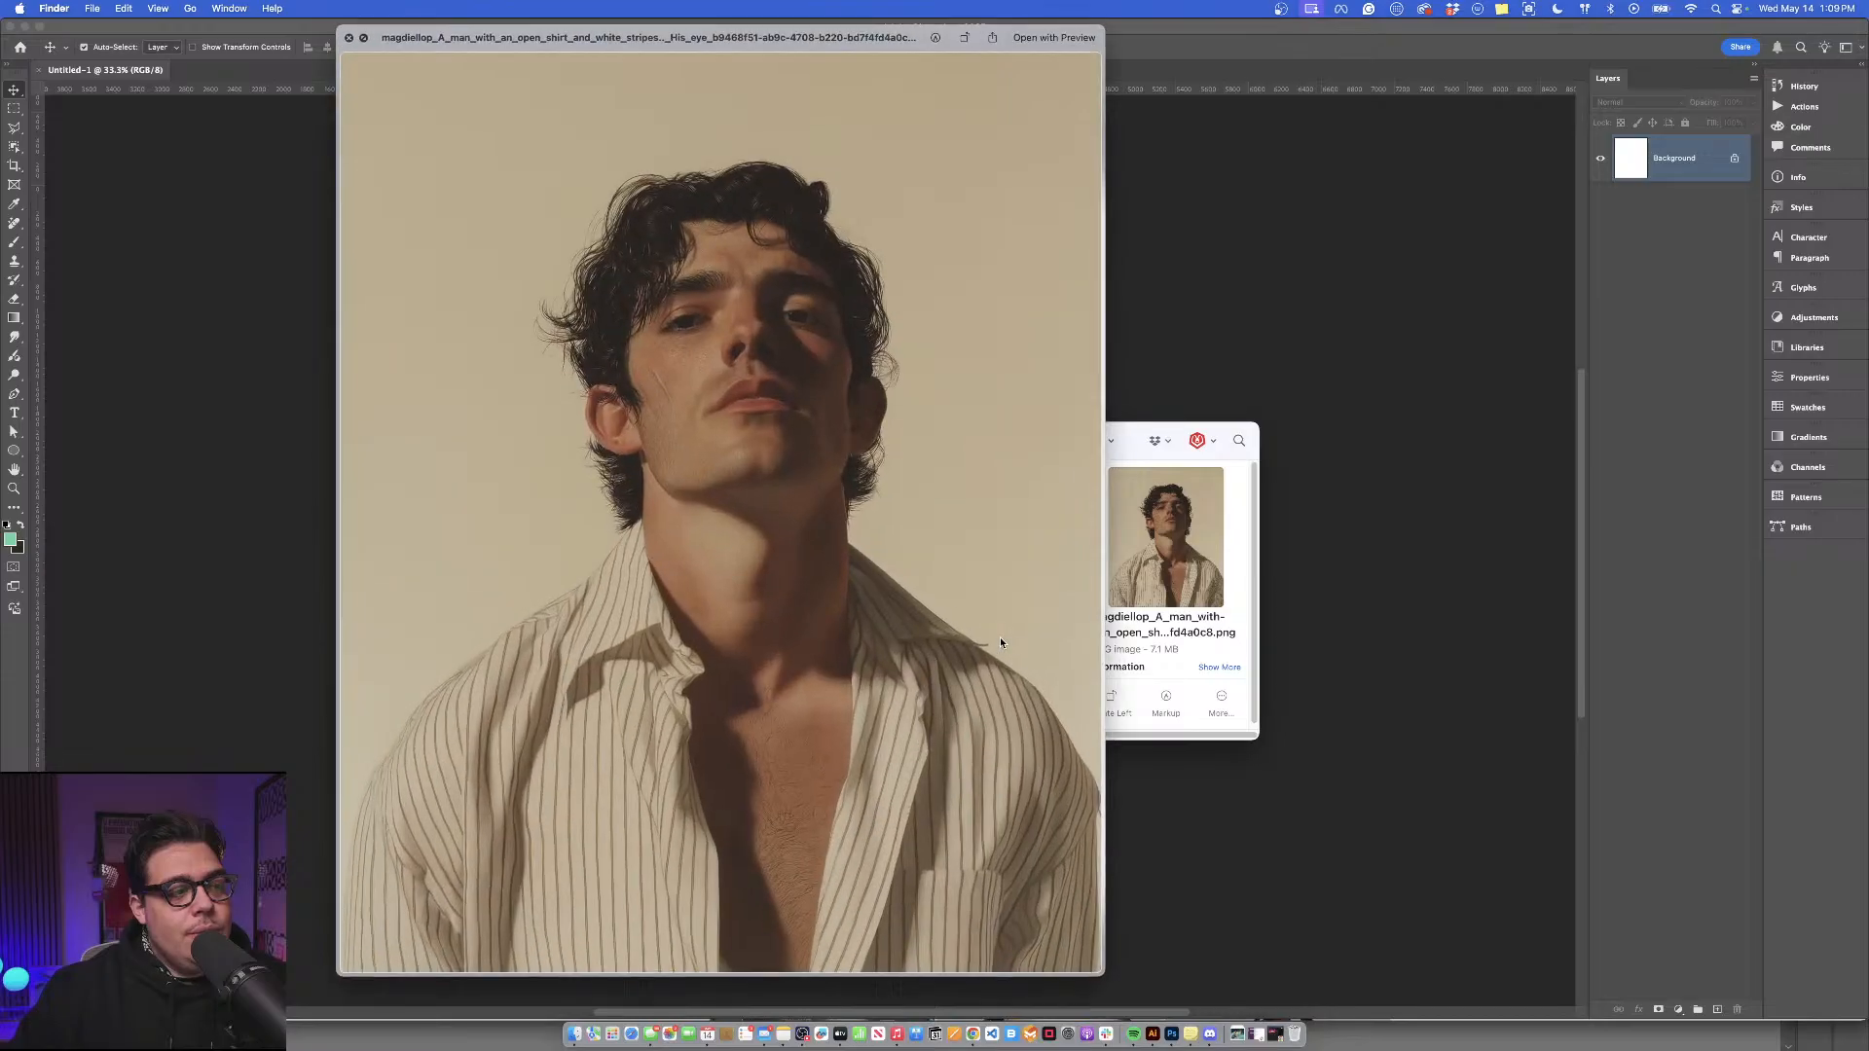
{"action": "key", "text": "space"}
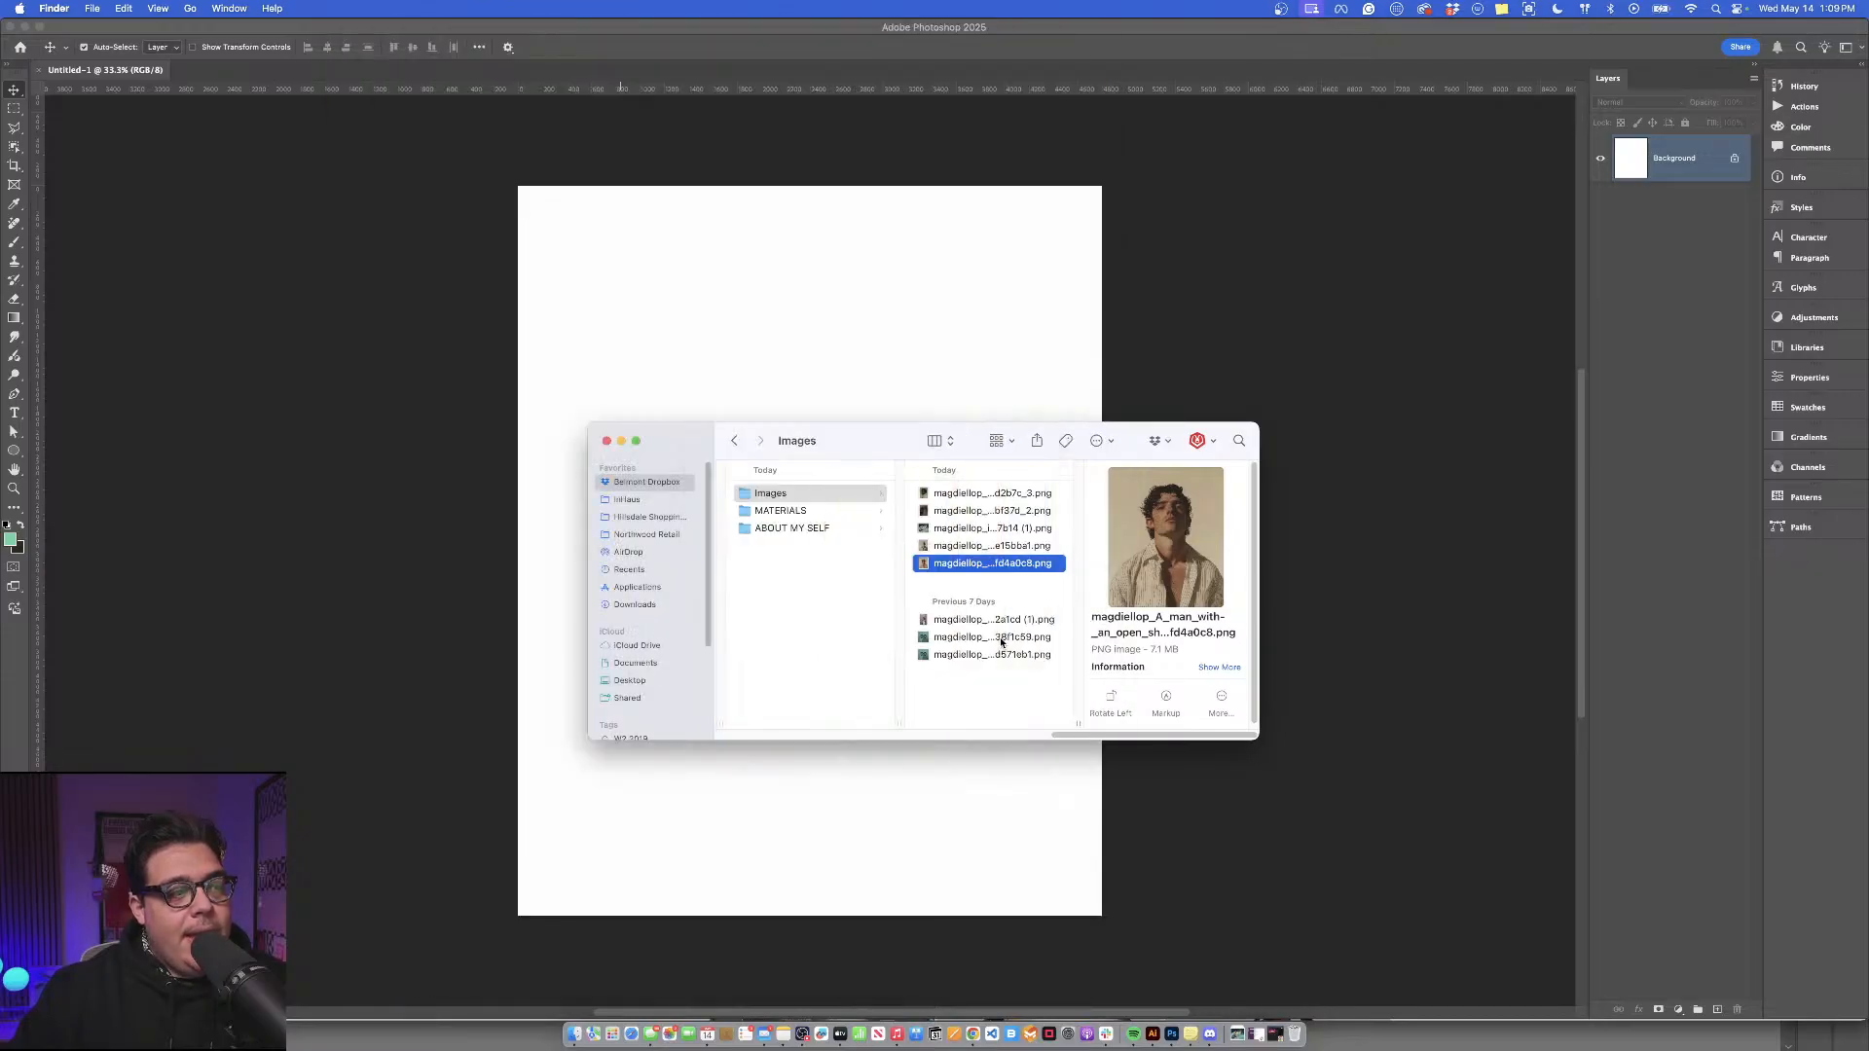
{"action": "key", "text": "space"}
{"action": "key", "text": "Up"}
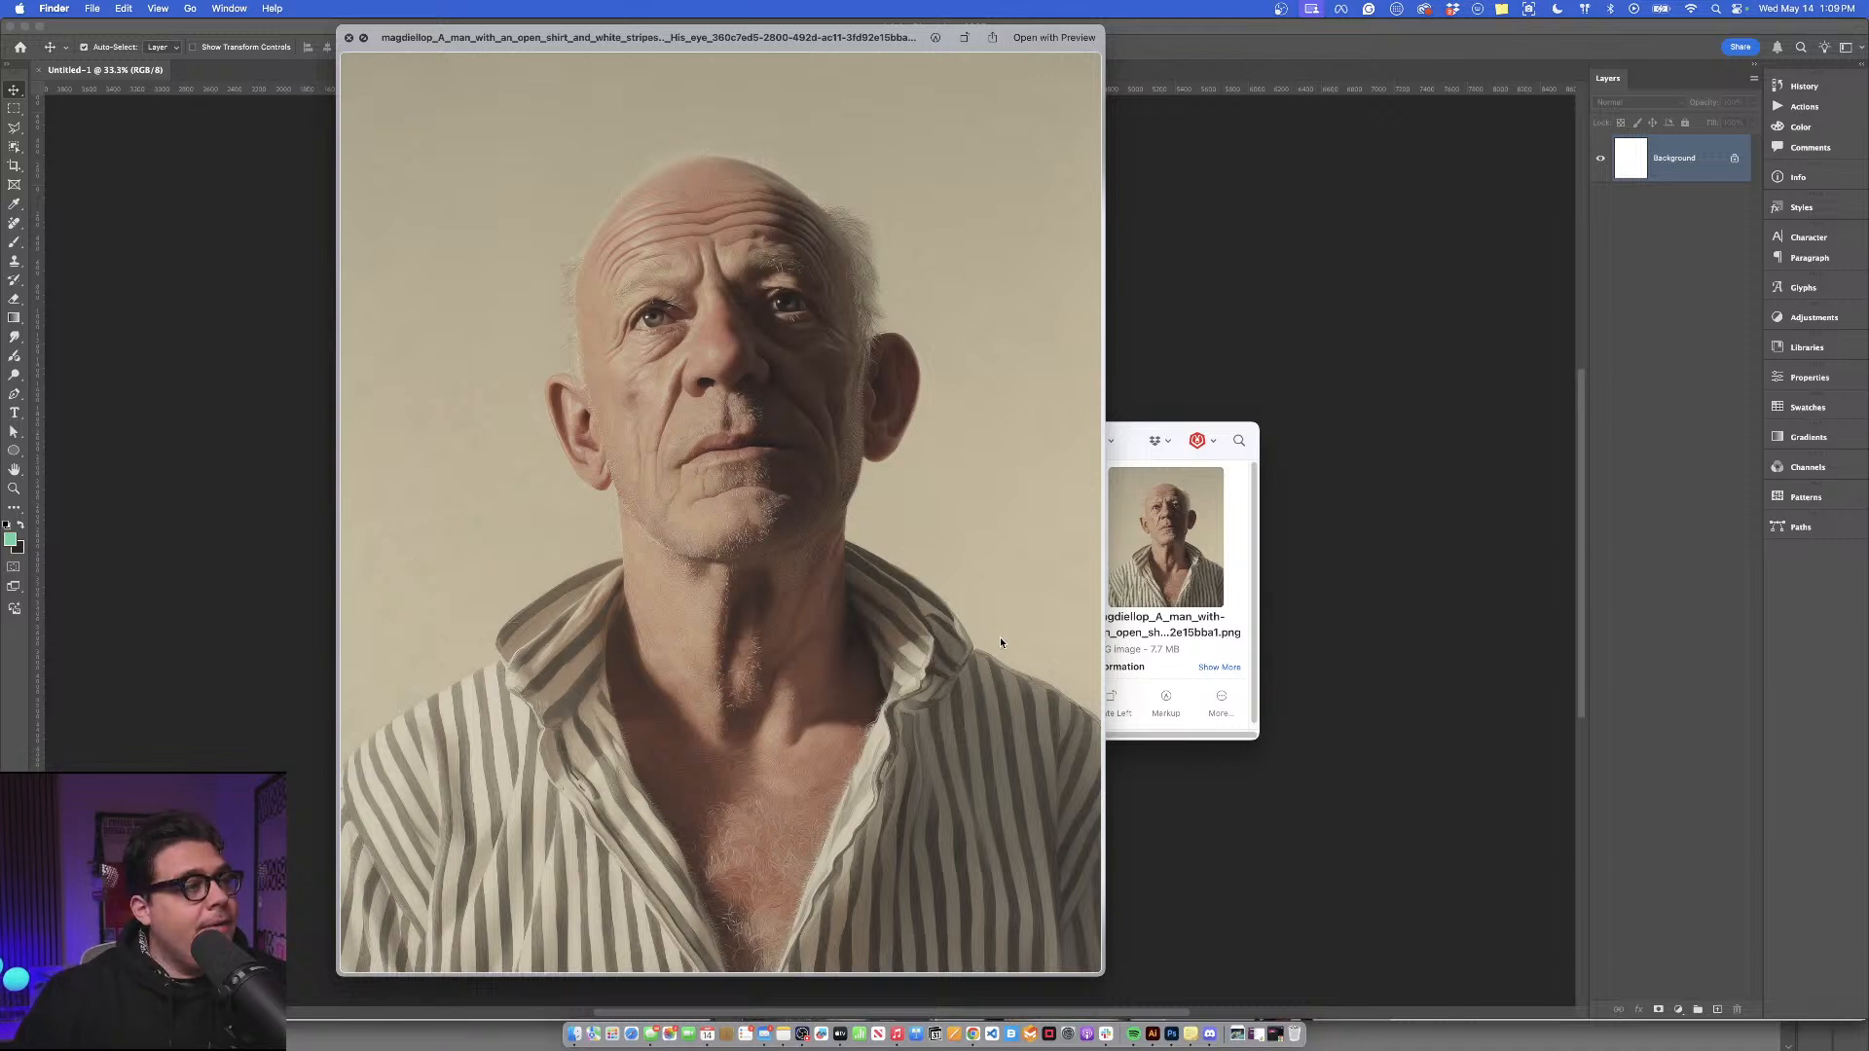
{"action": "key", "text": "space"}
{"action": "key", "text": "Up"}
{"action": "key", "text": "Up"}
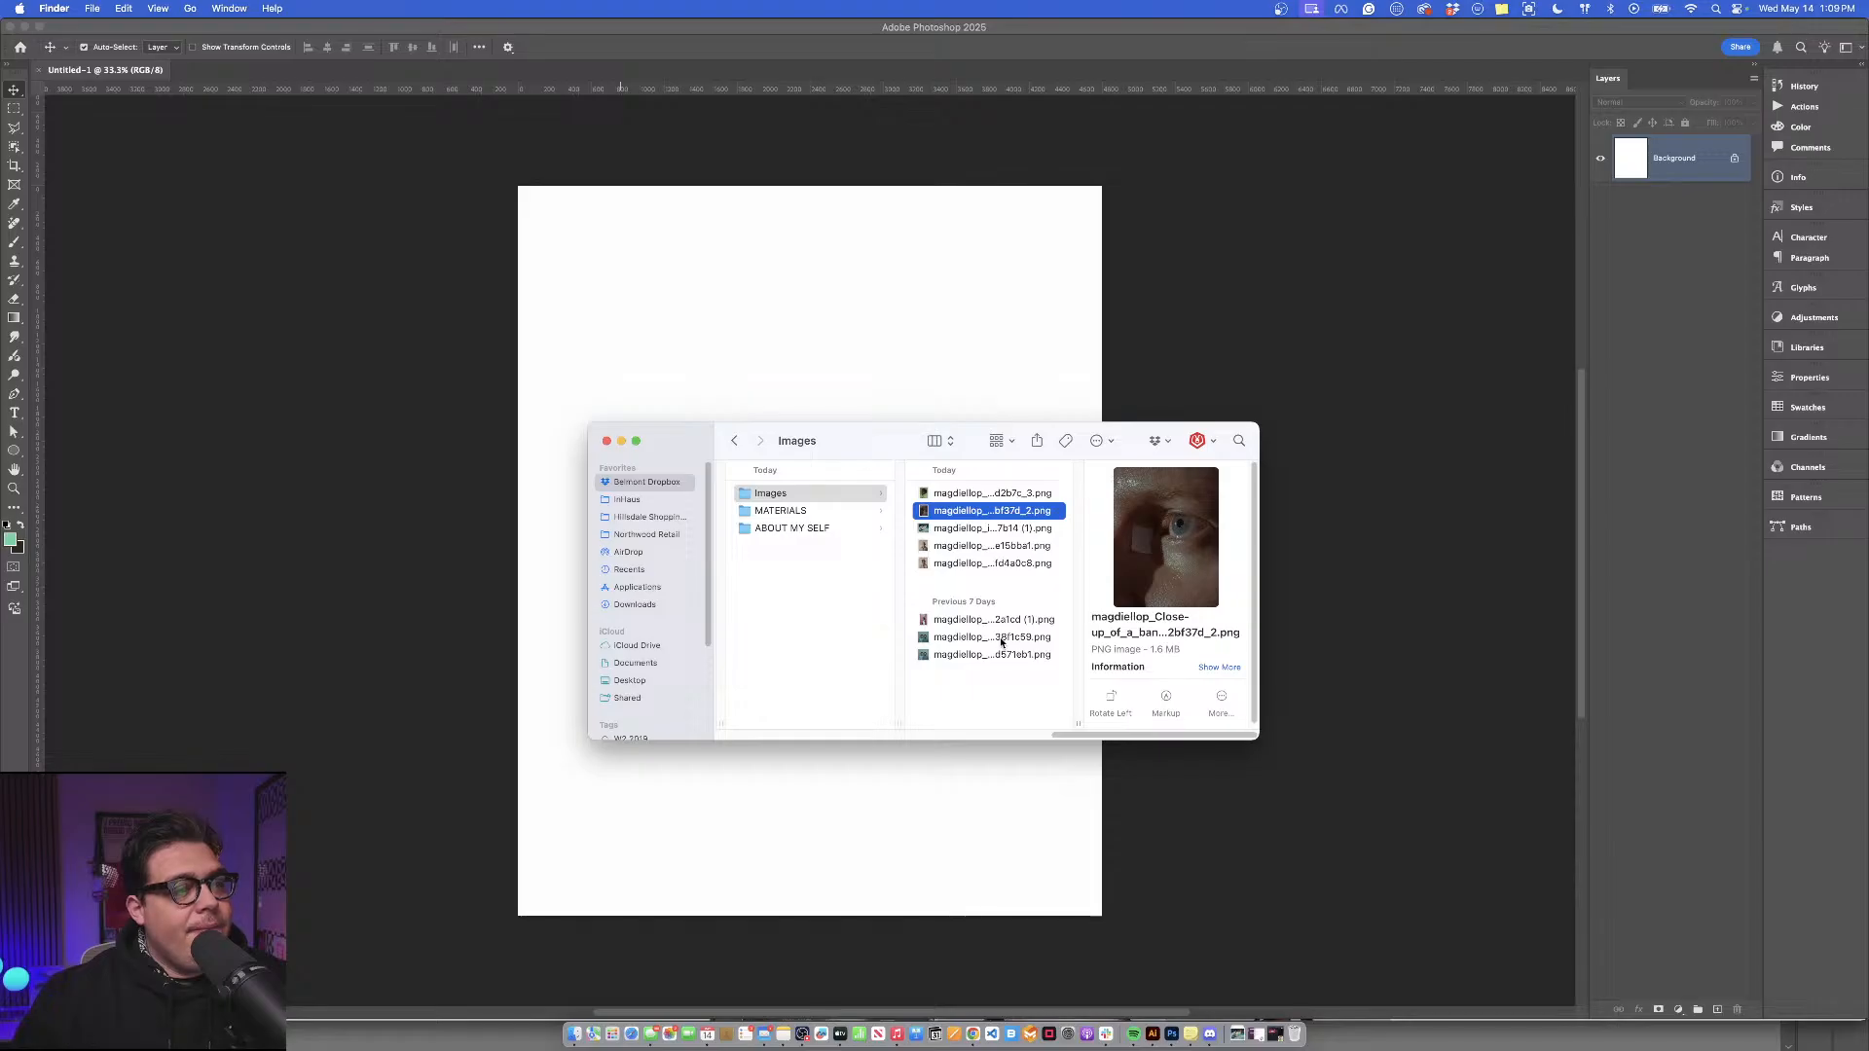
{"action": "key", "text": "Up"}
{"action": "key", "text": "space"}
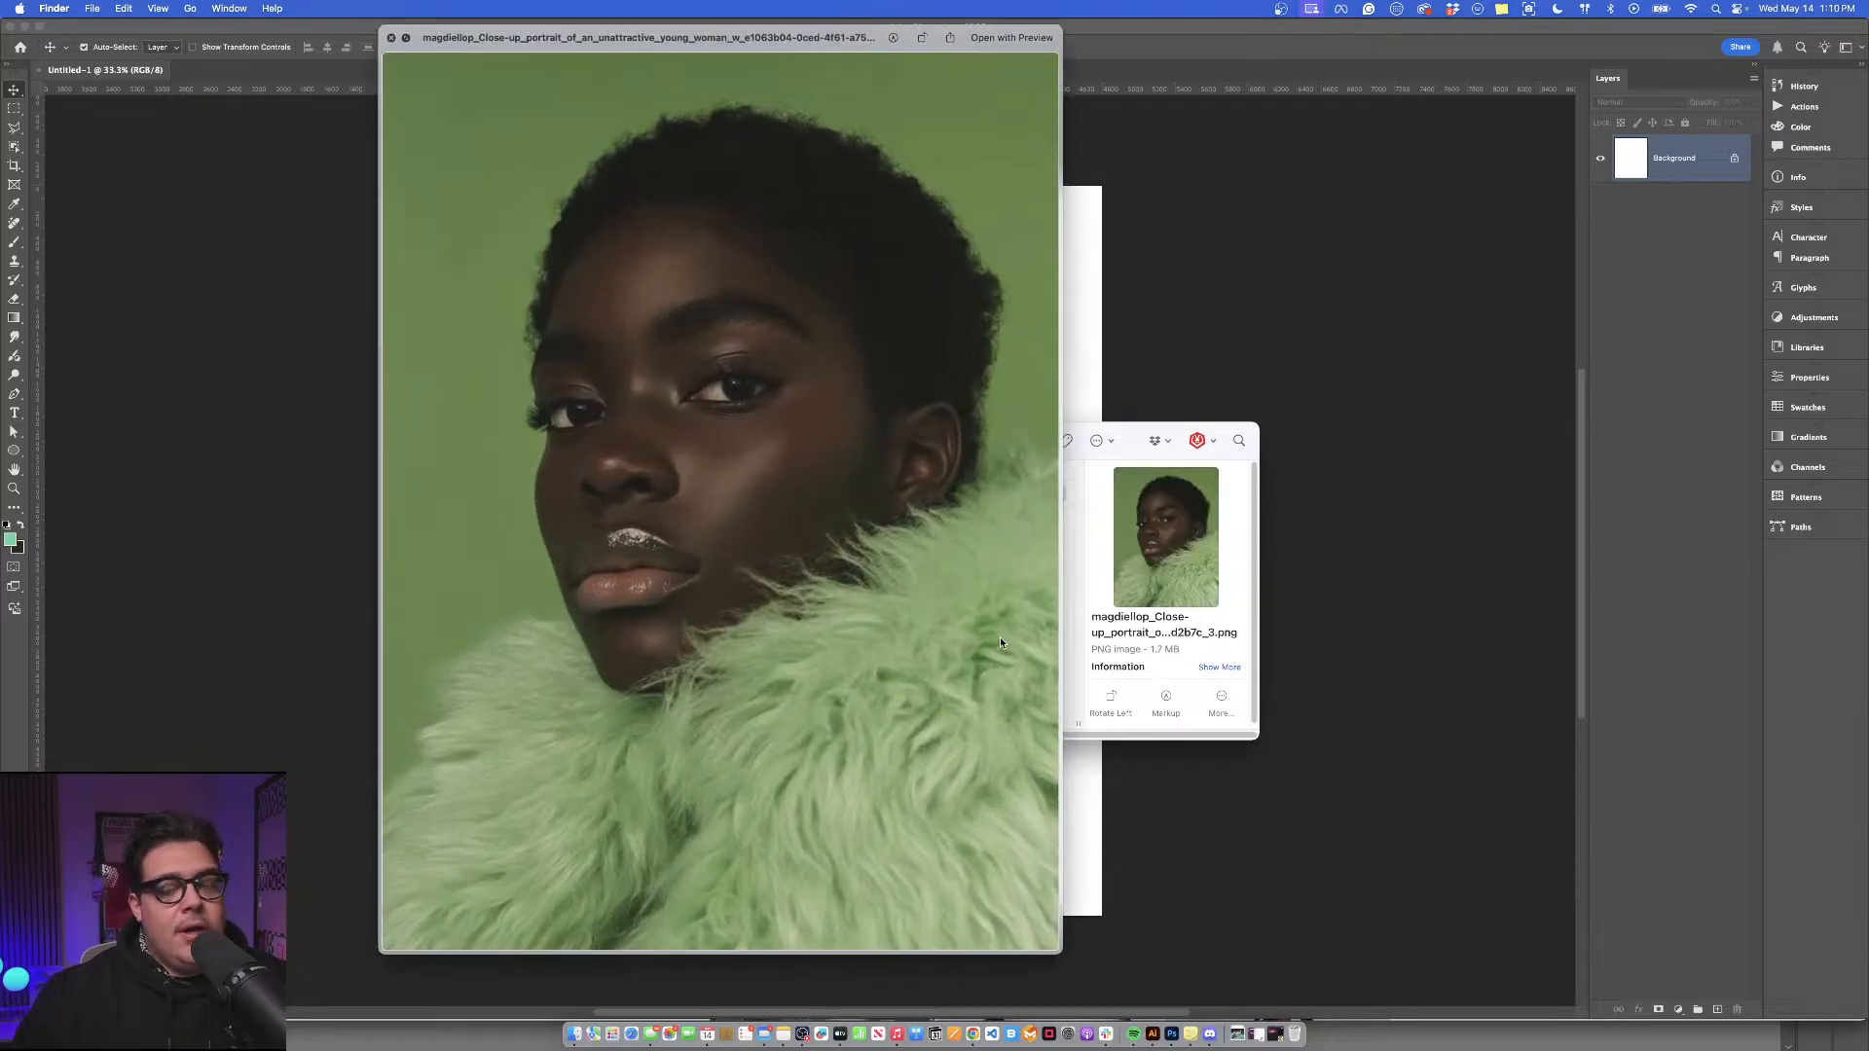
{"action": "key", "text": "space"}
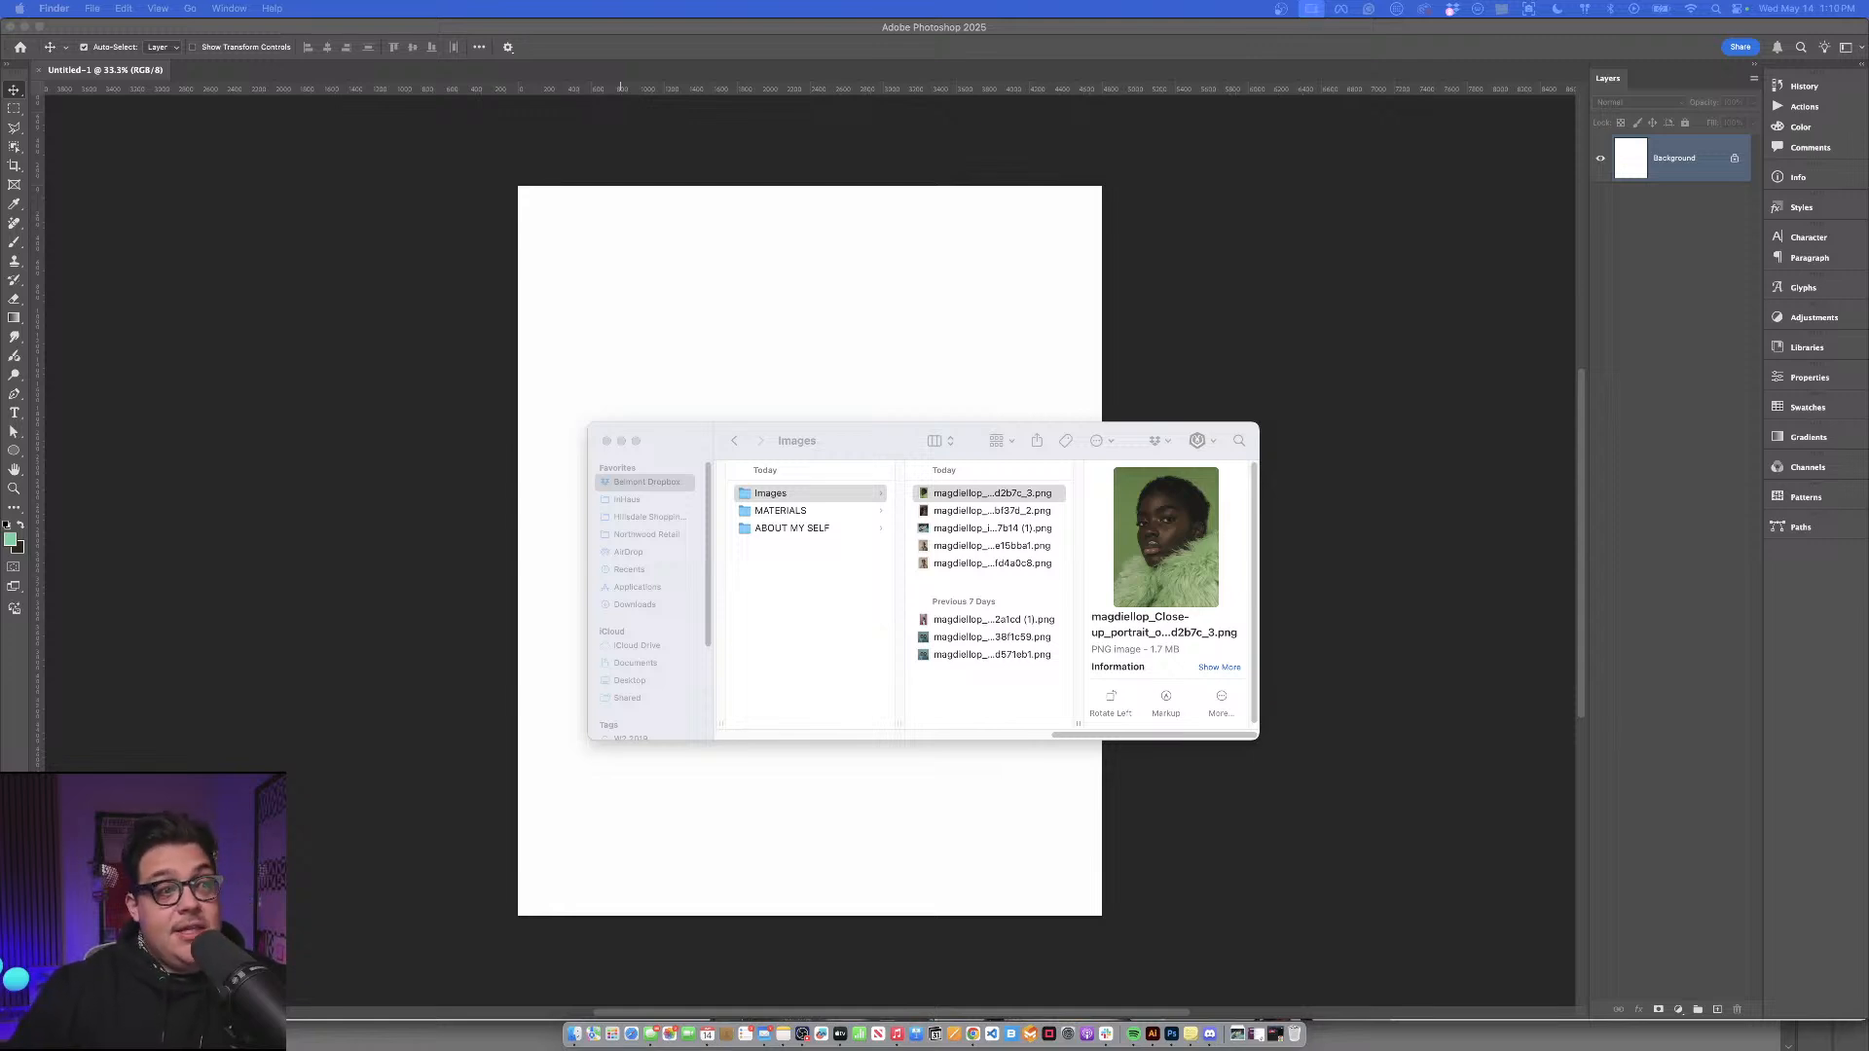
Compare the two versions of the teal turtleneck portrait in enlarged previews.
{"action": "left_click", "coordinate": [1028, 668]}
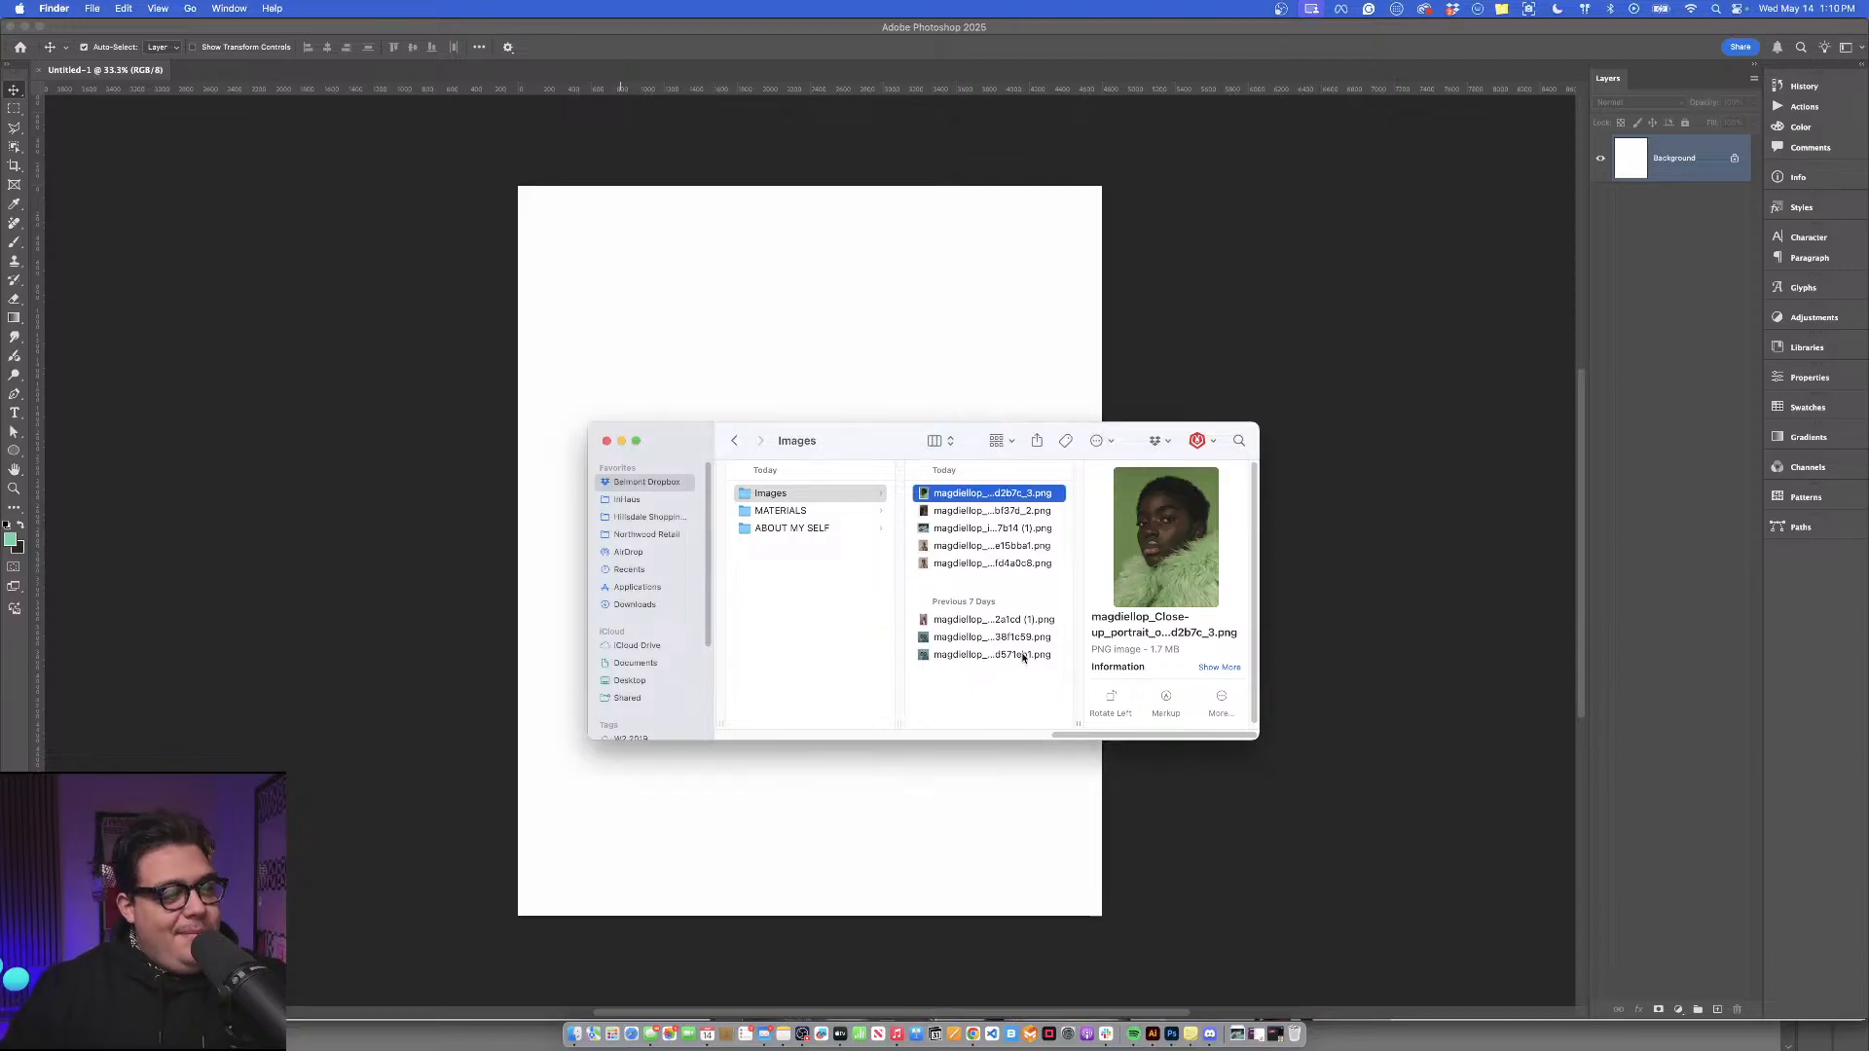
{"action": "left_click", "coordinate": [1014, 653]}
{"action": "key", "text": "space"}
{"action": "key", "text": "Down"}
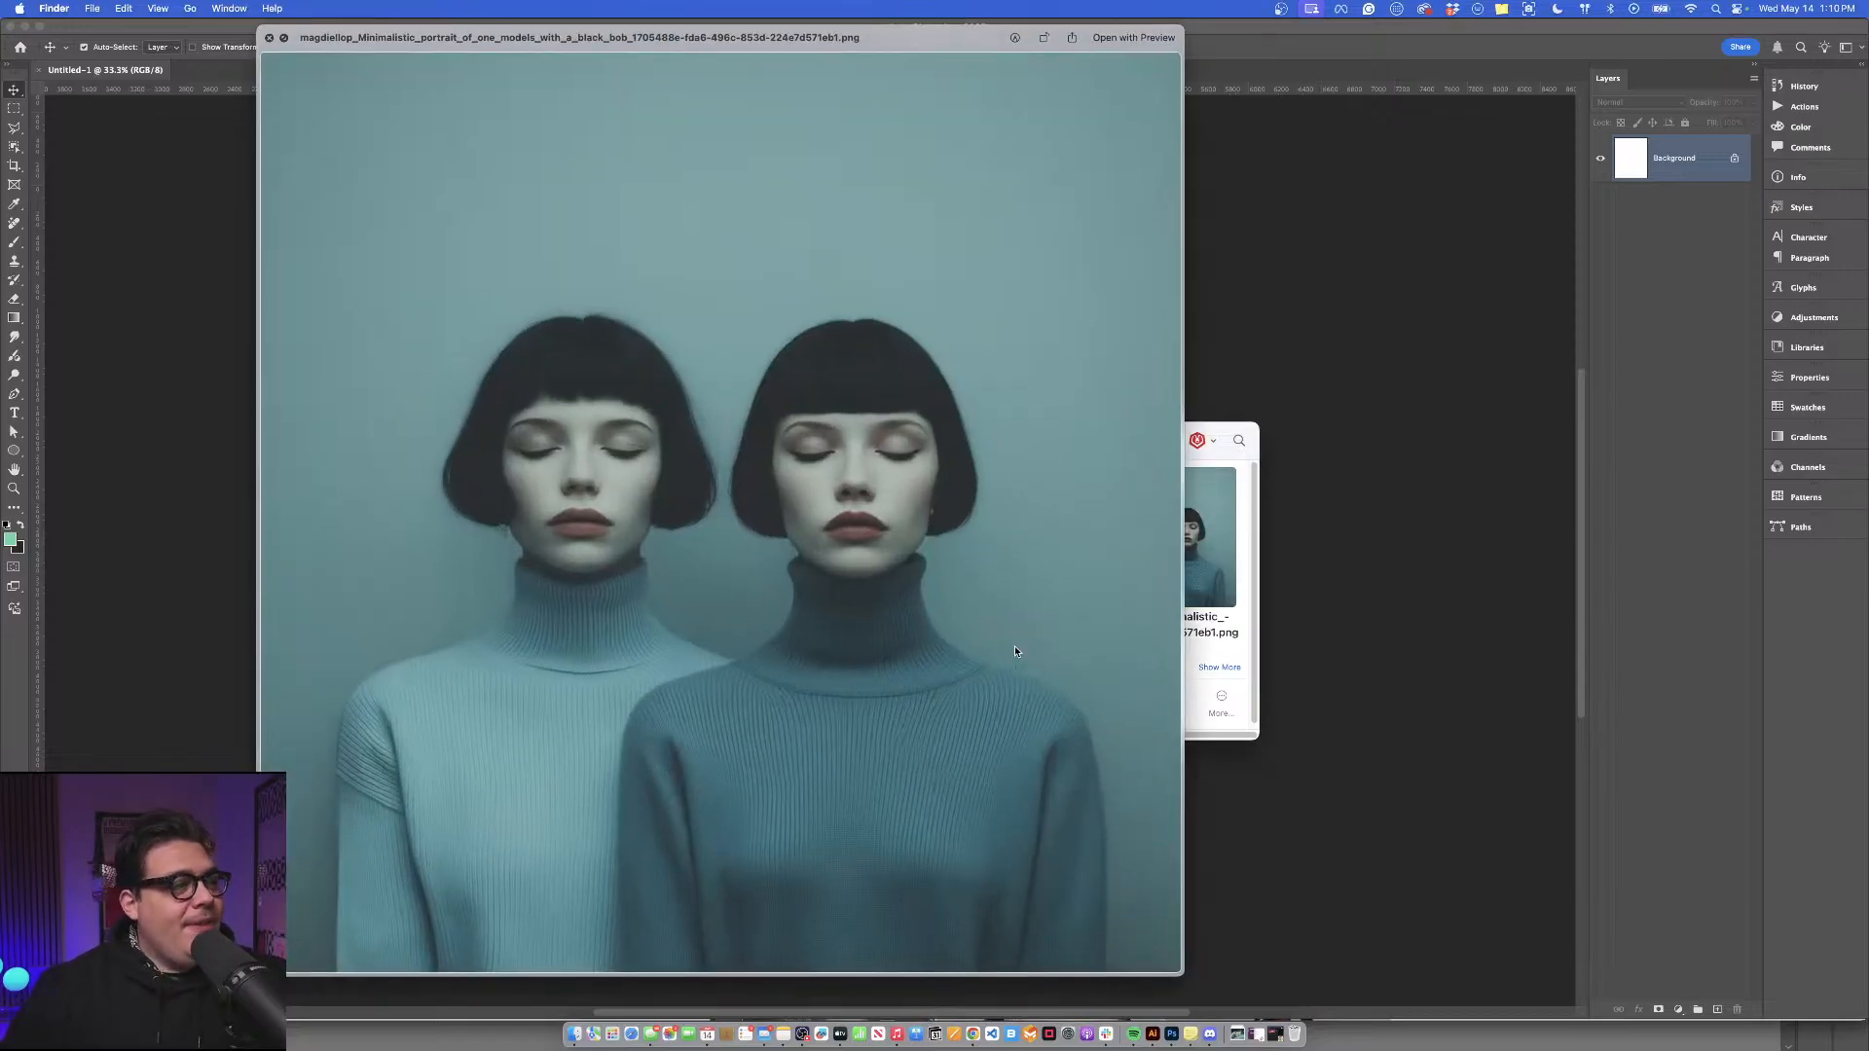
{"action": "key", "text": "Up"}
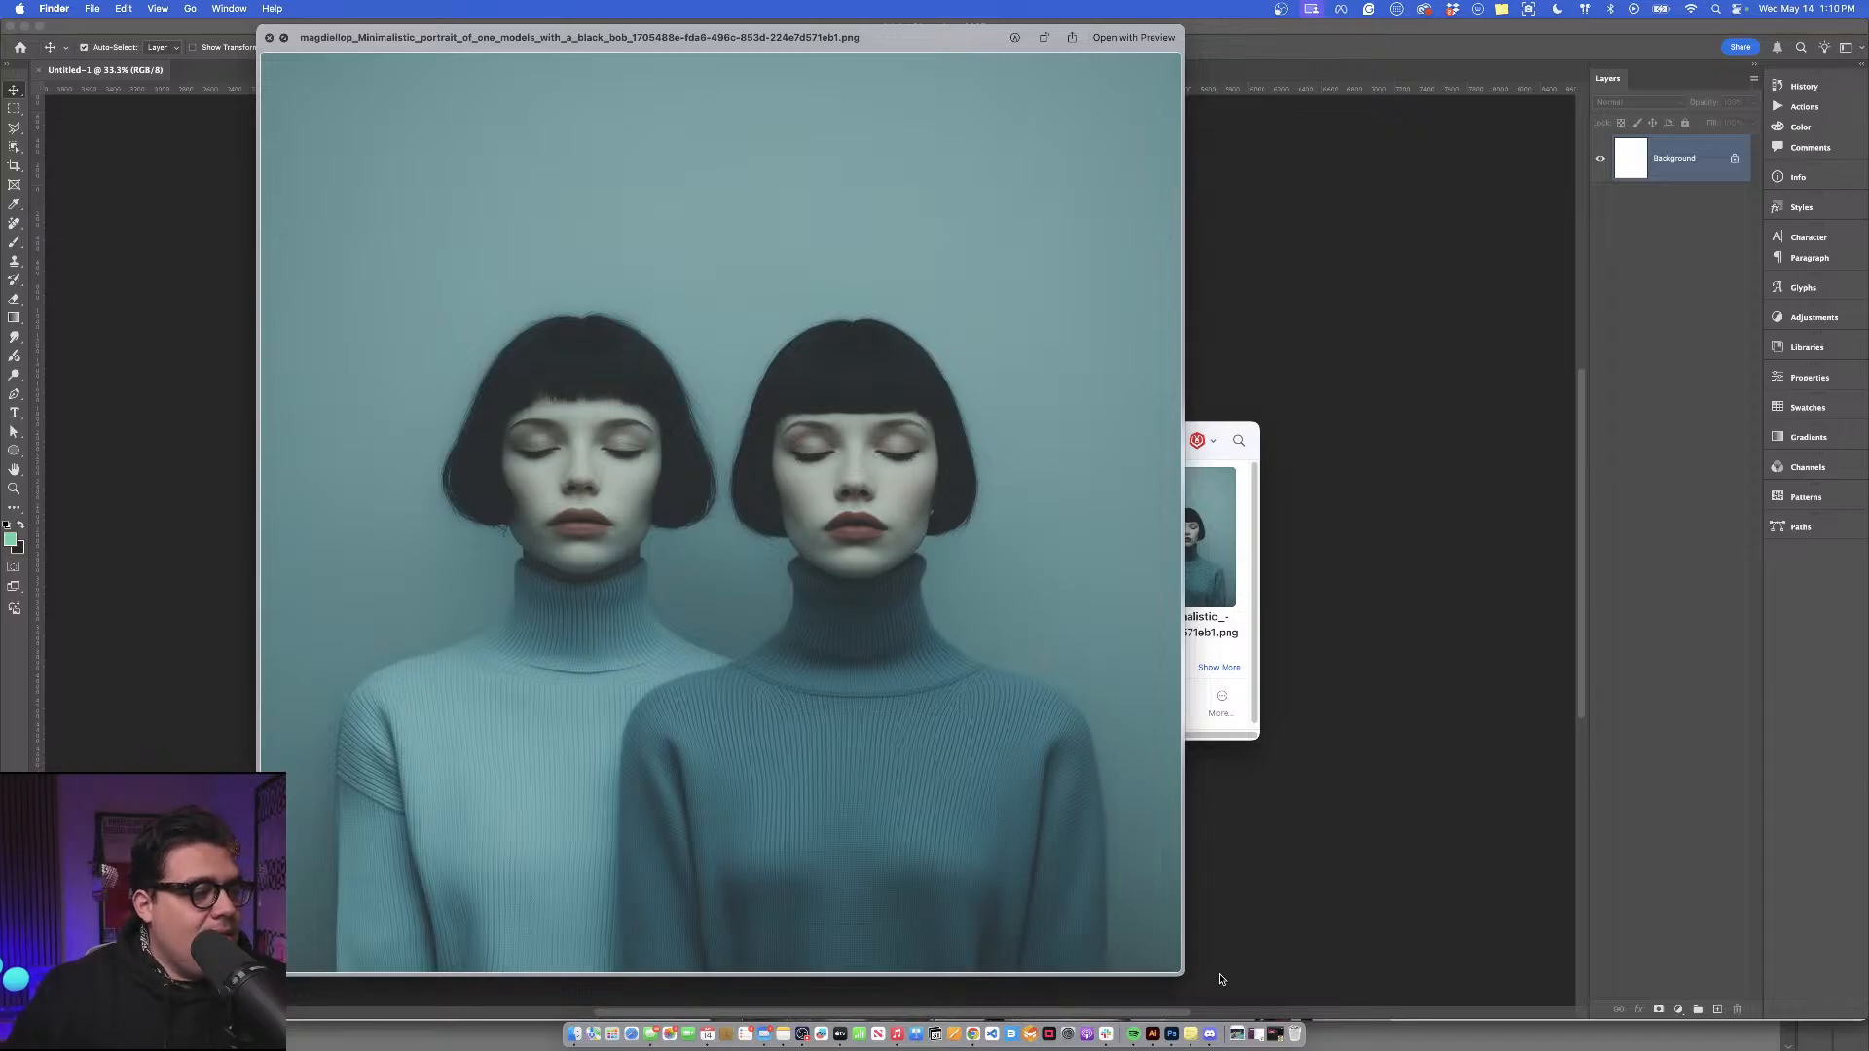
{"action": "left_click_drag", "start_coordinate": [1179, 976], "coordinate": [1556, 1007]}
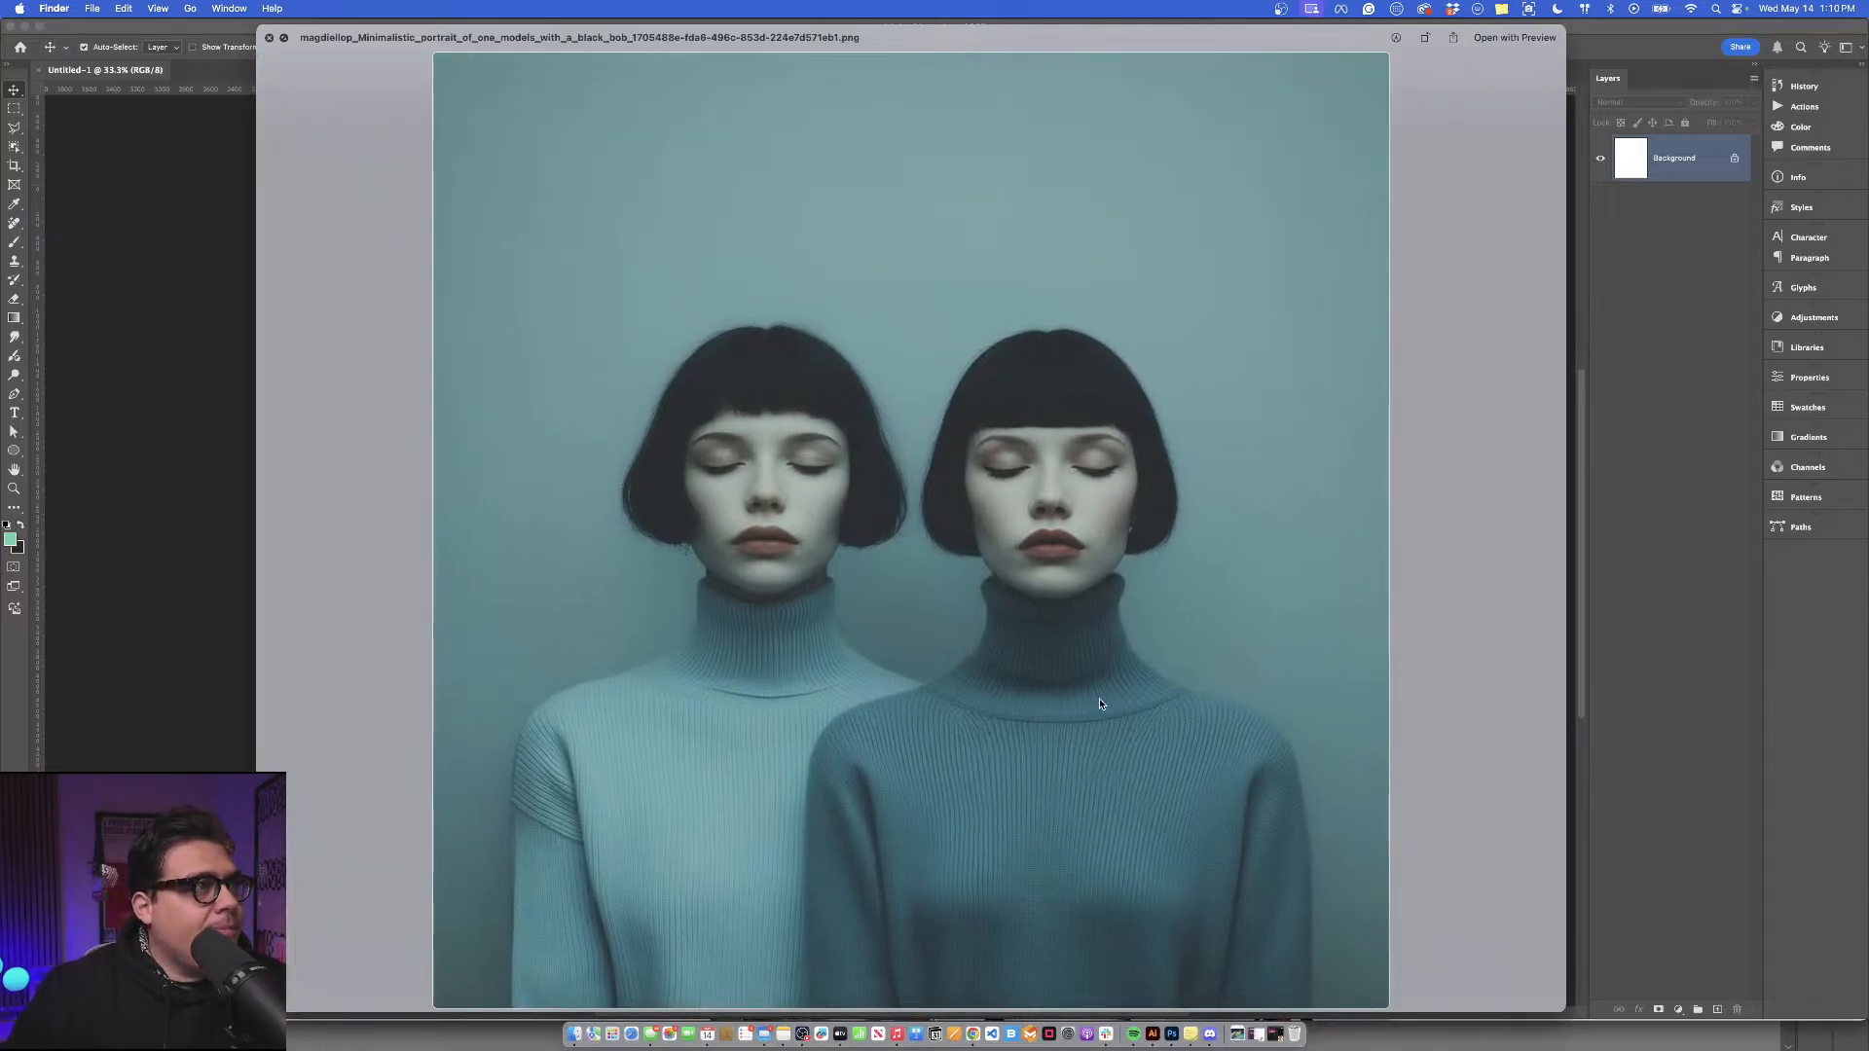
{"action": "key", "text": "Down"}
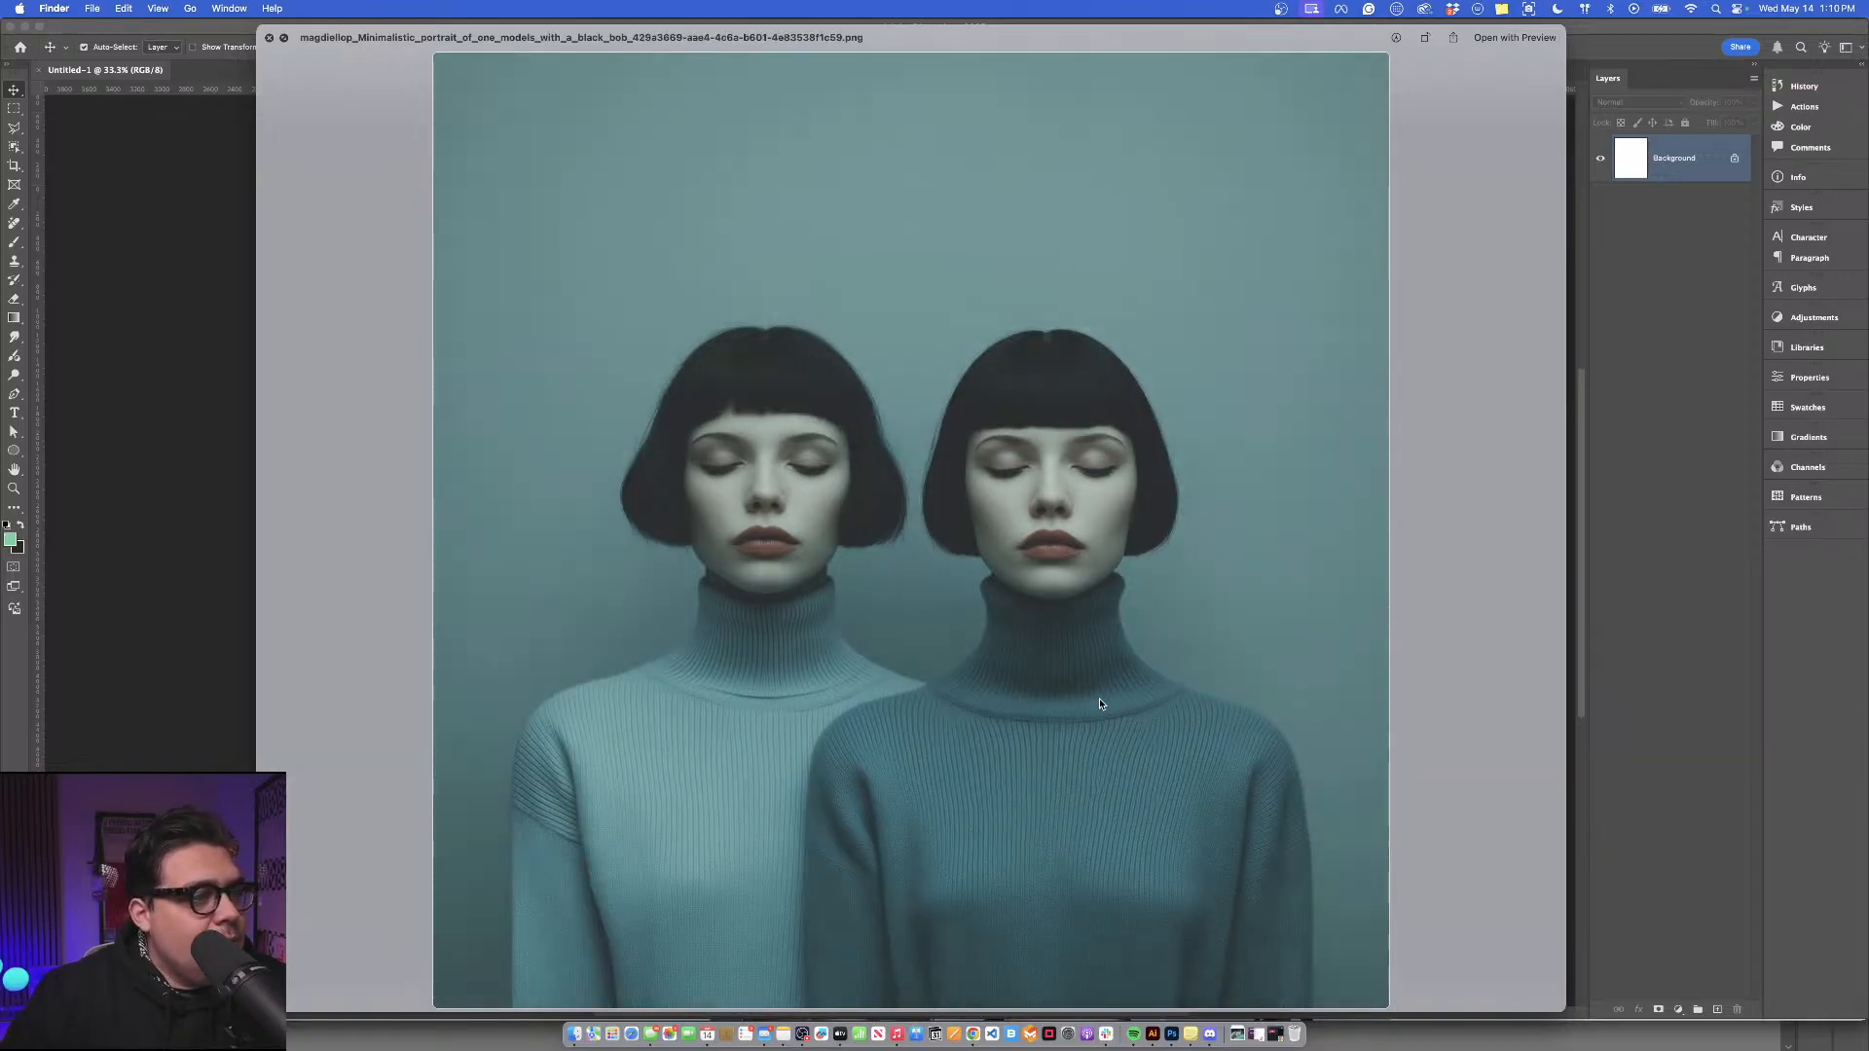
{"action": "key", "text": "space"}
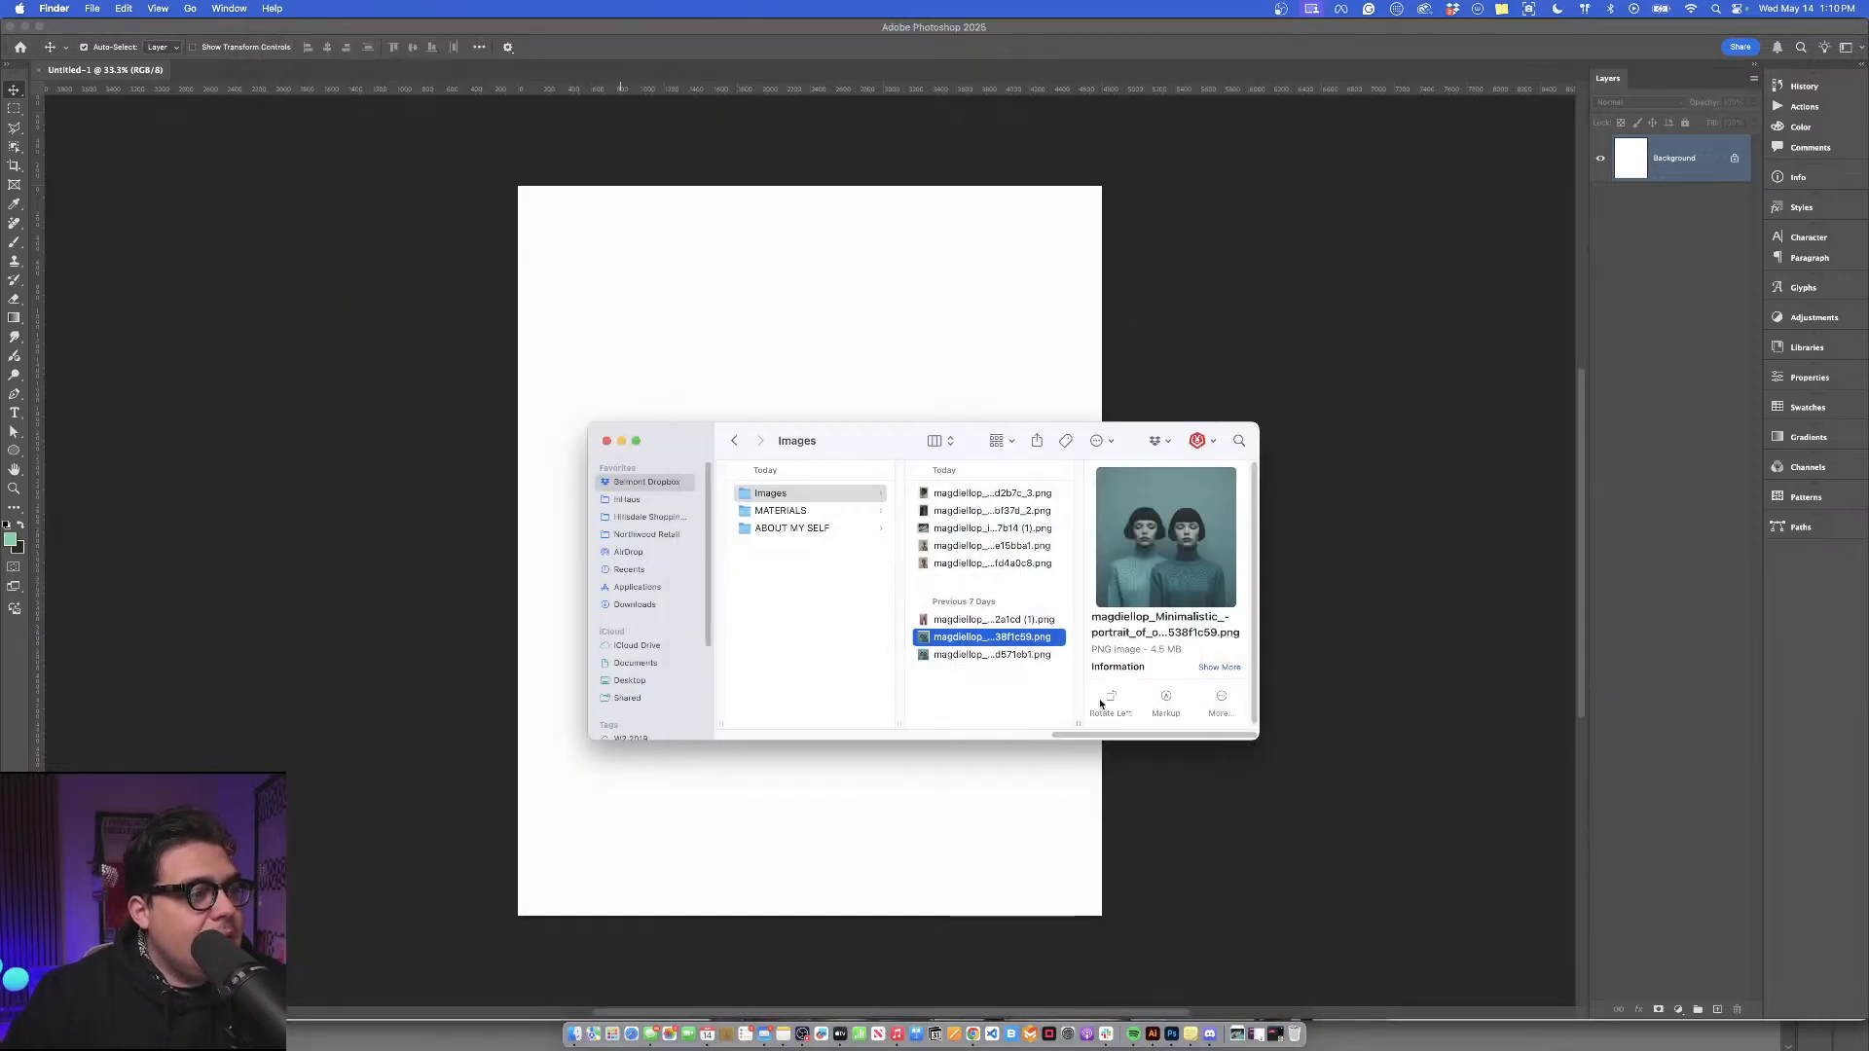
{"action": "key", "text": "space"}
{"action": "key", "text": "space"}
{"action": "key", "text": "Down"}
{"action": "key", "text": "space"}
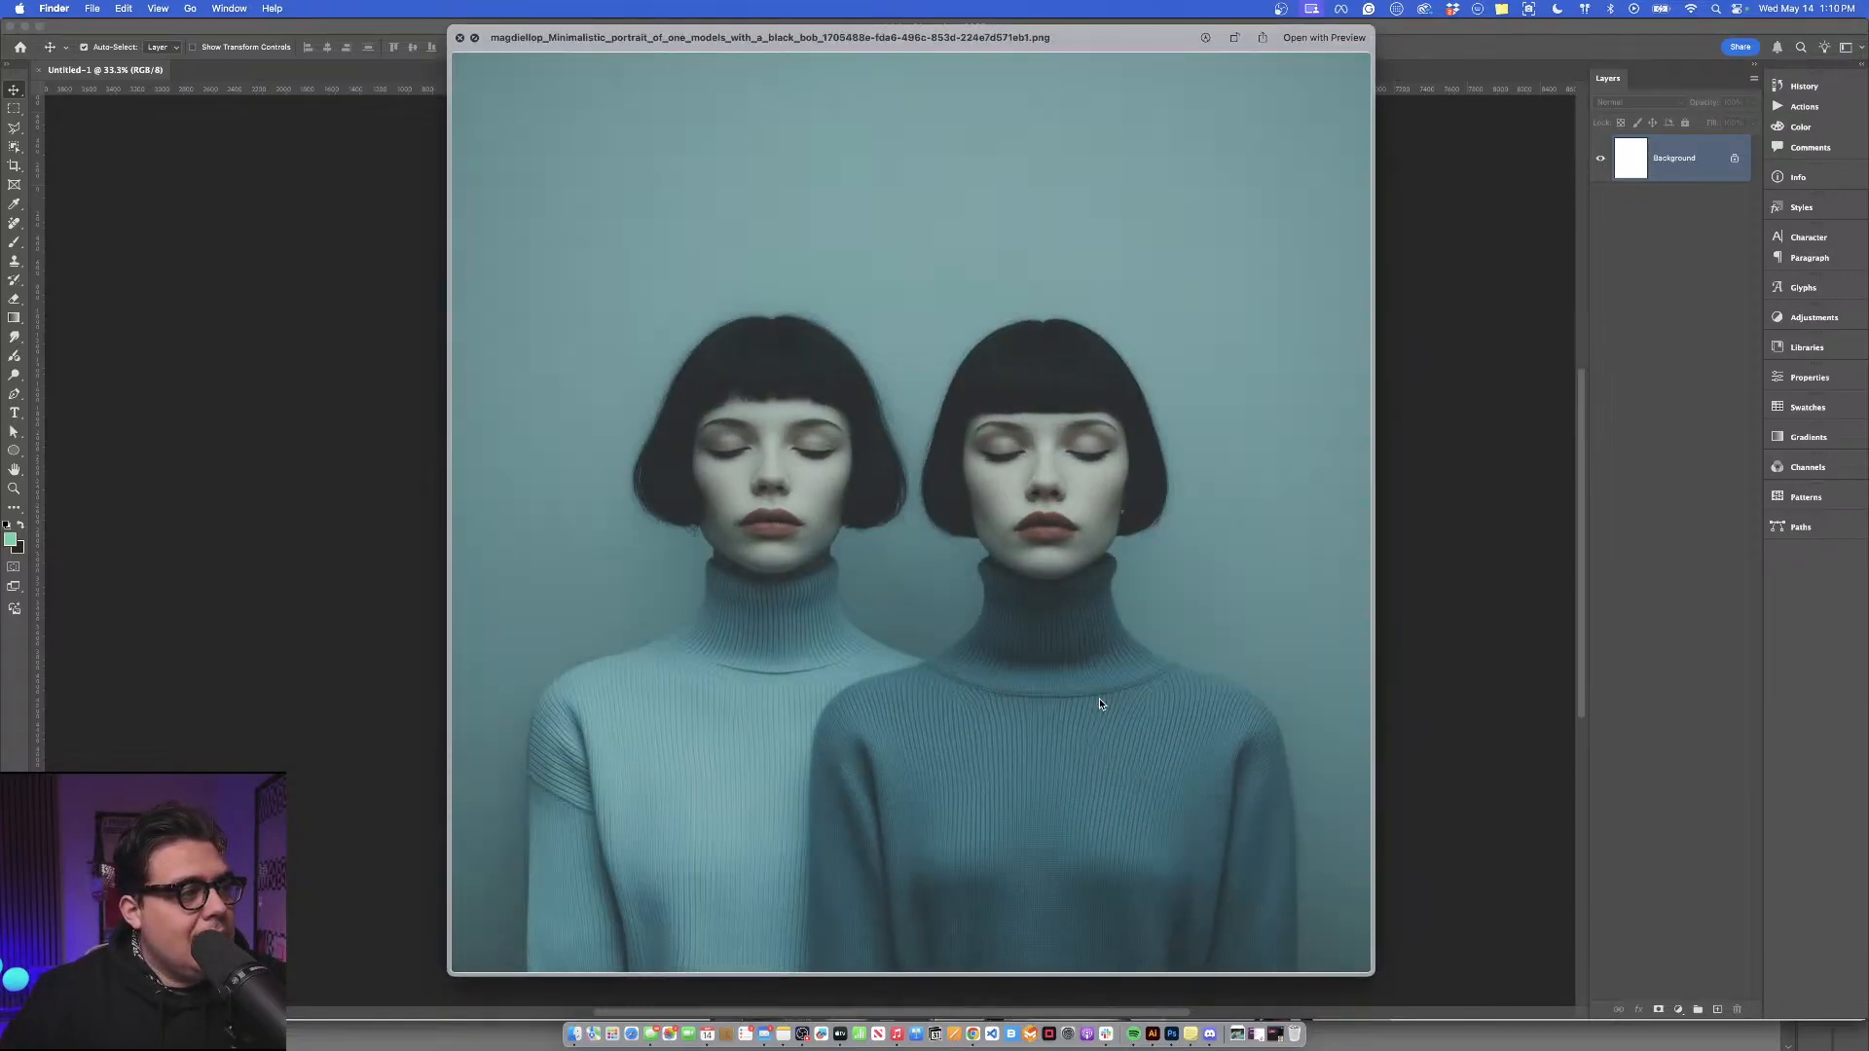
Place the turtleneck portrait file ending in 538f1c59 into the poster document, centred at full canvas width.
{"action": "key", "text": "space"}
{"action": "left_click_drag", "start_coordinate": [1046, 639], "coordinate": [905, 396]}
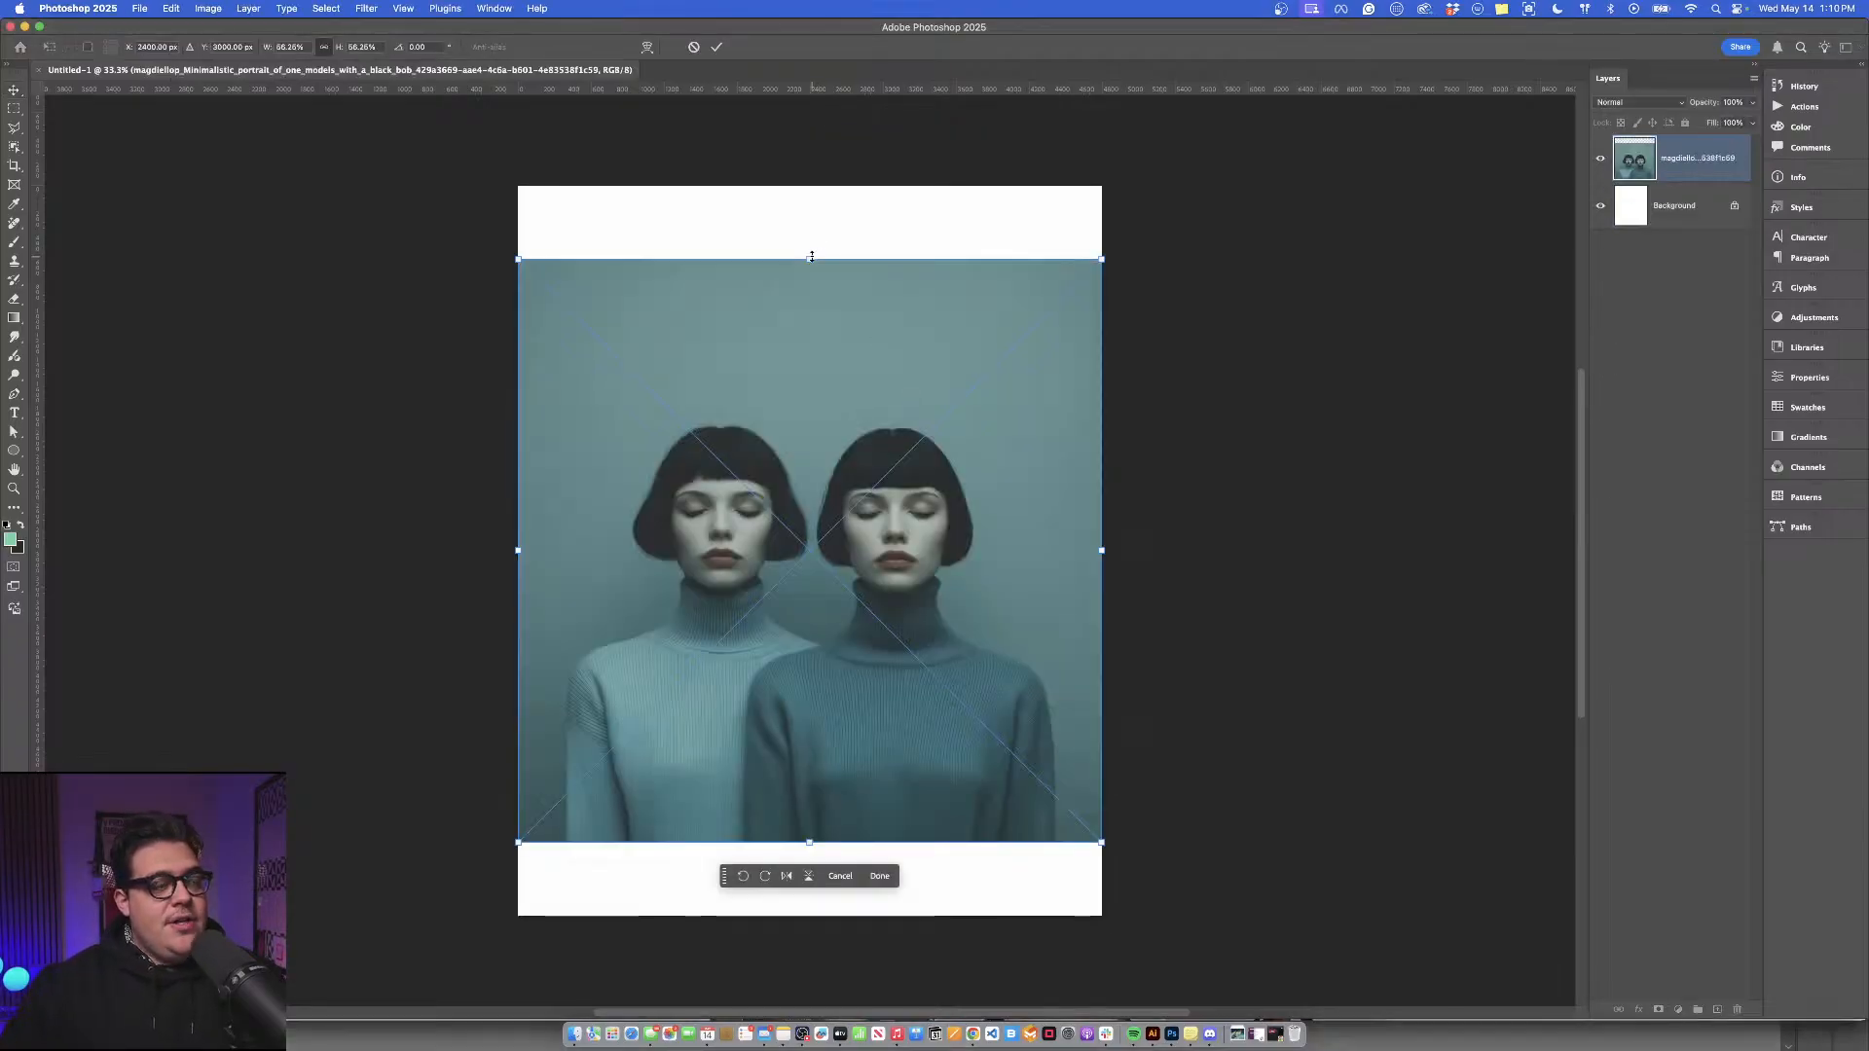
{"action": "key", "text": "Return"}
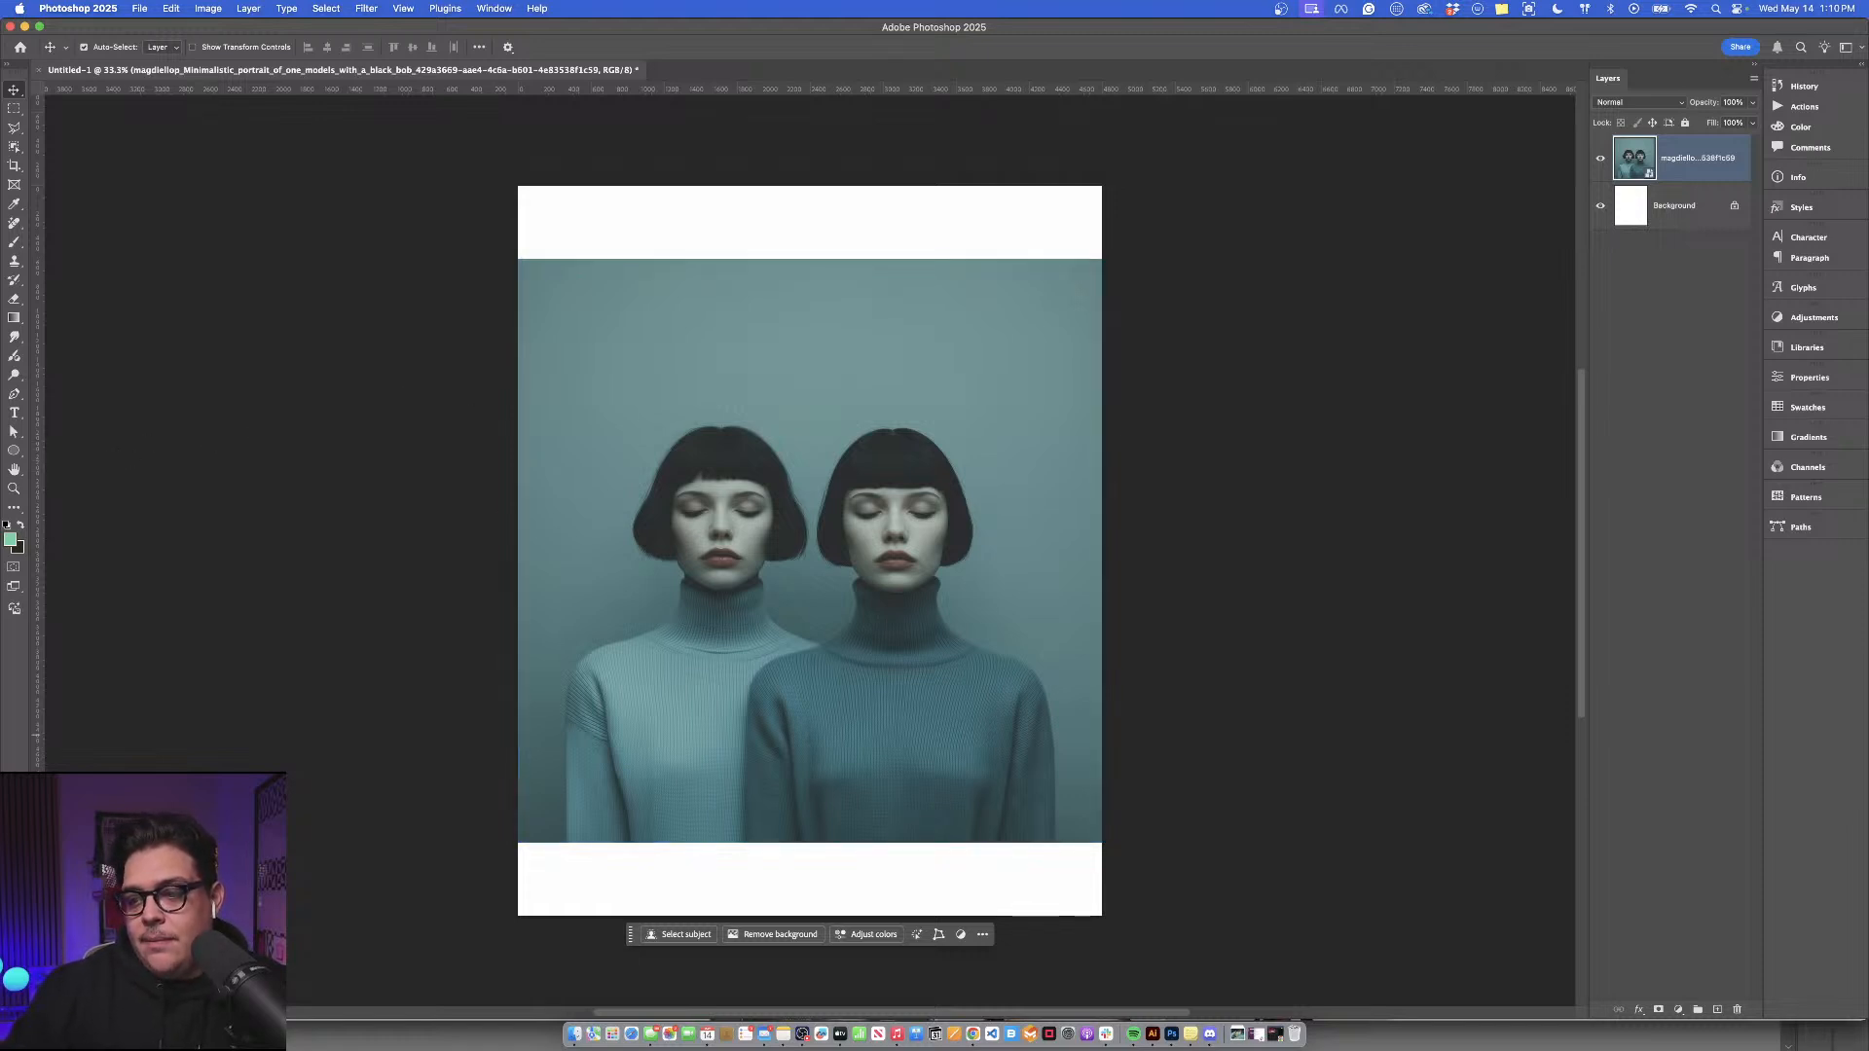
Remove the background from the placed portrait so only the two women remain.
{"action": "key", "text": "super+Tab"}
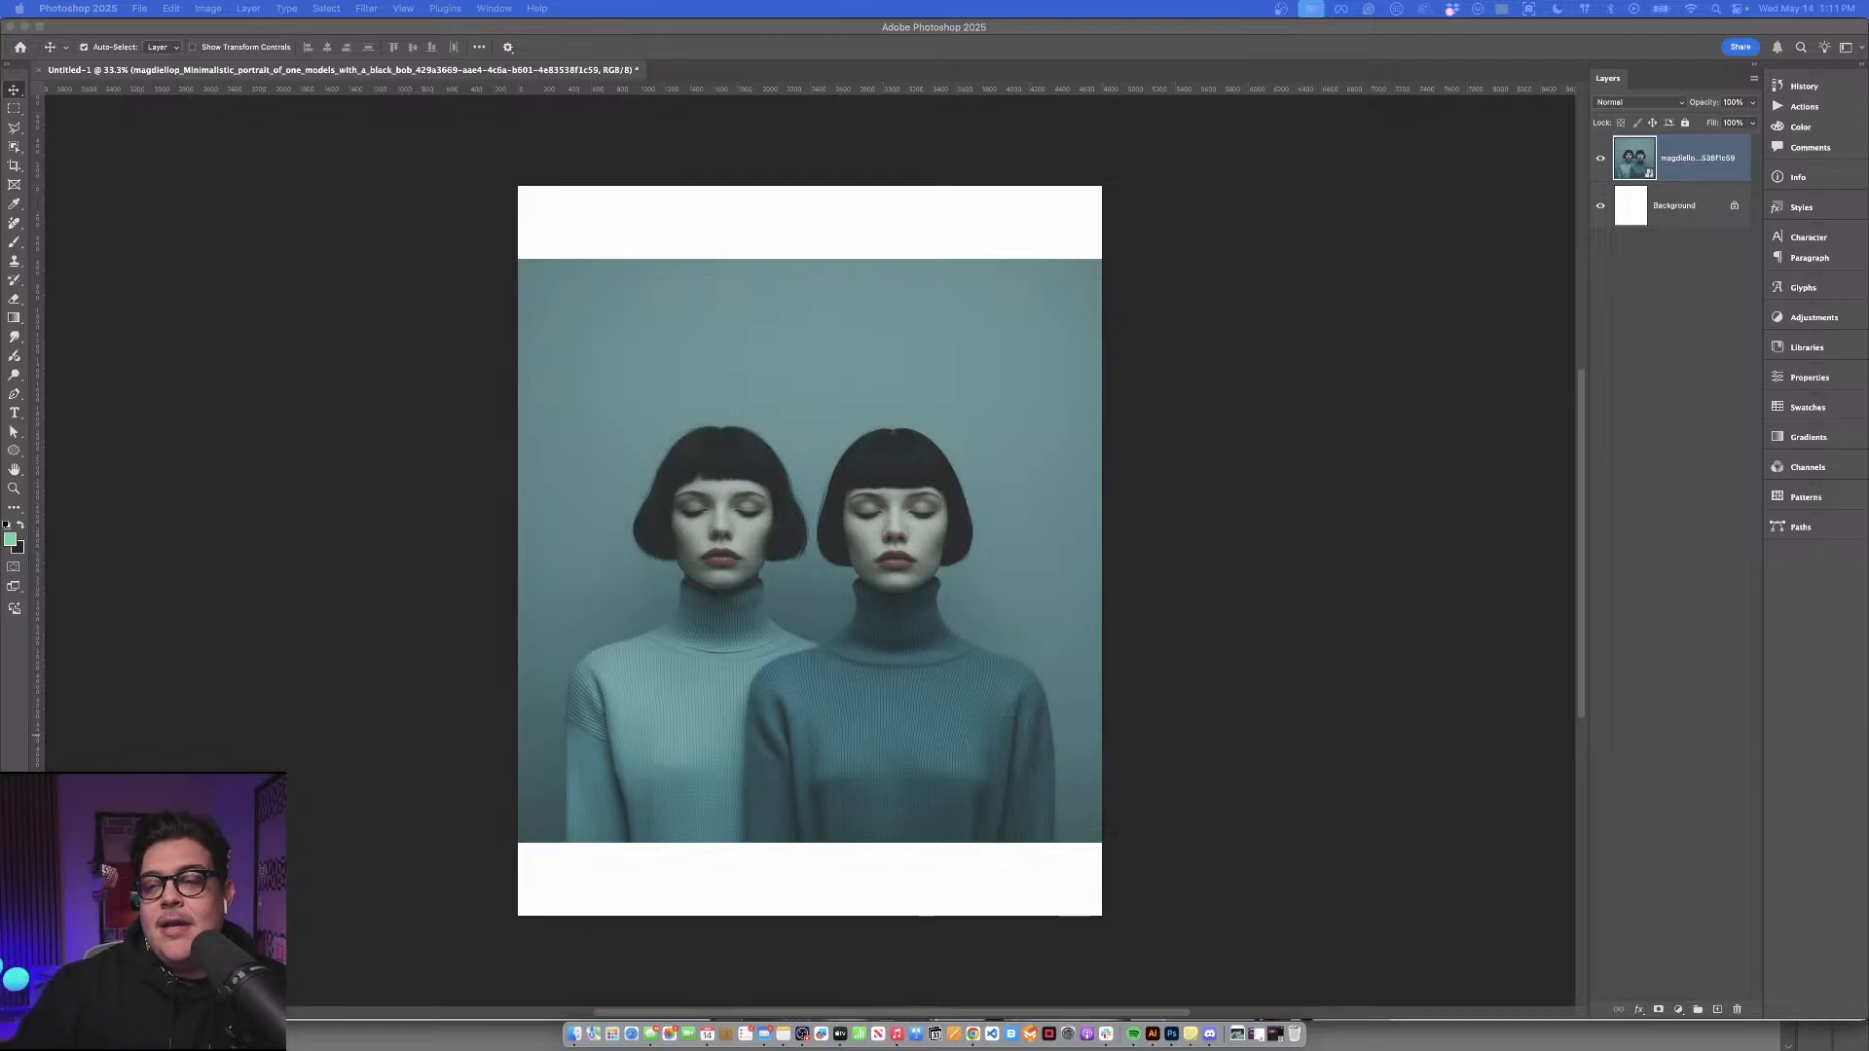
{"action": "left_click", "coordinate": [874, 545]}
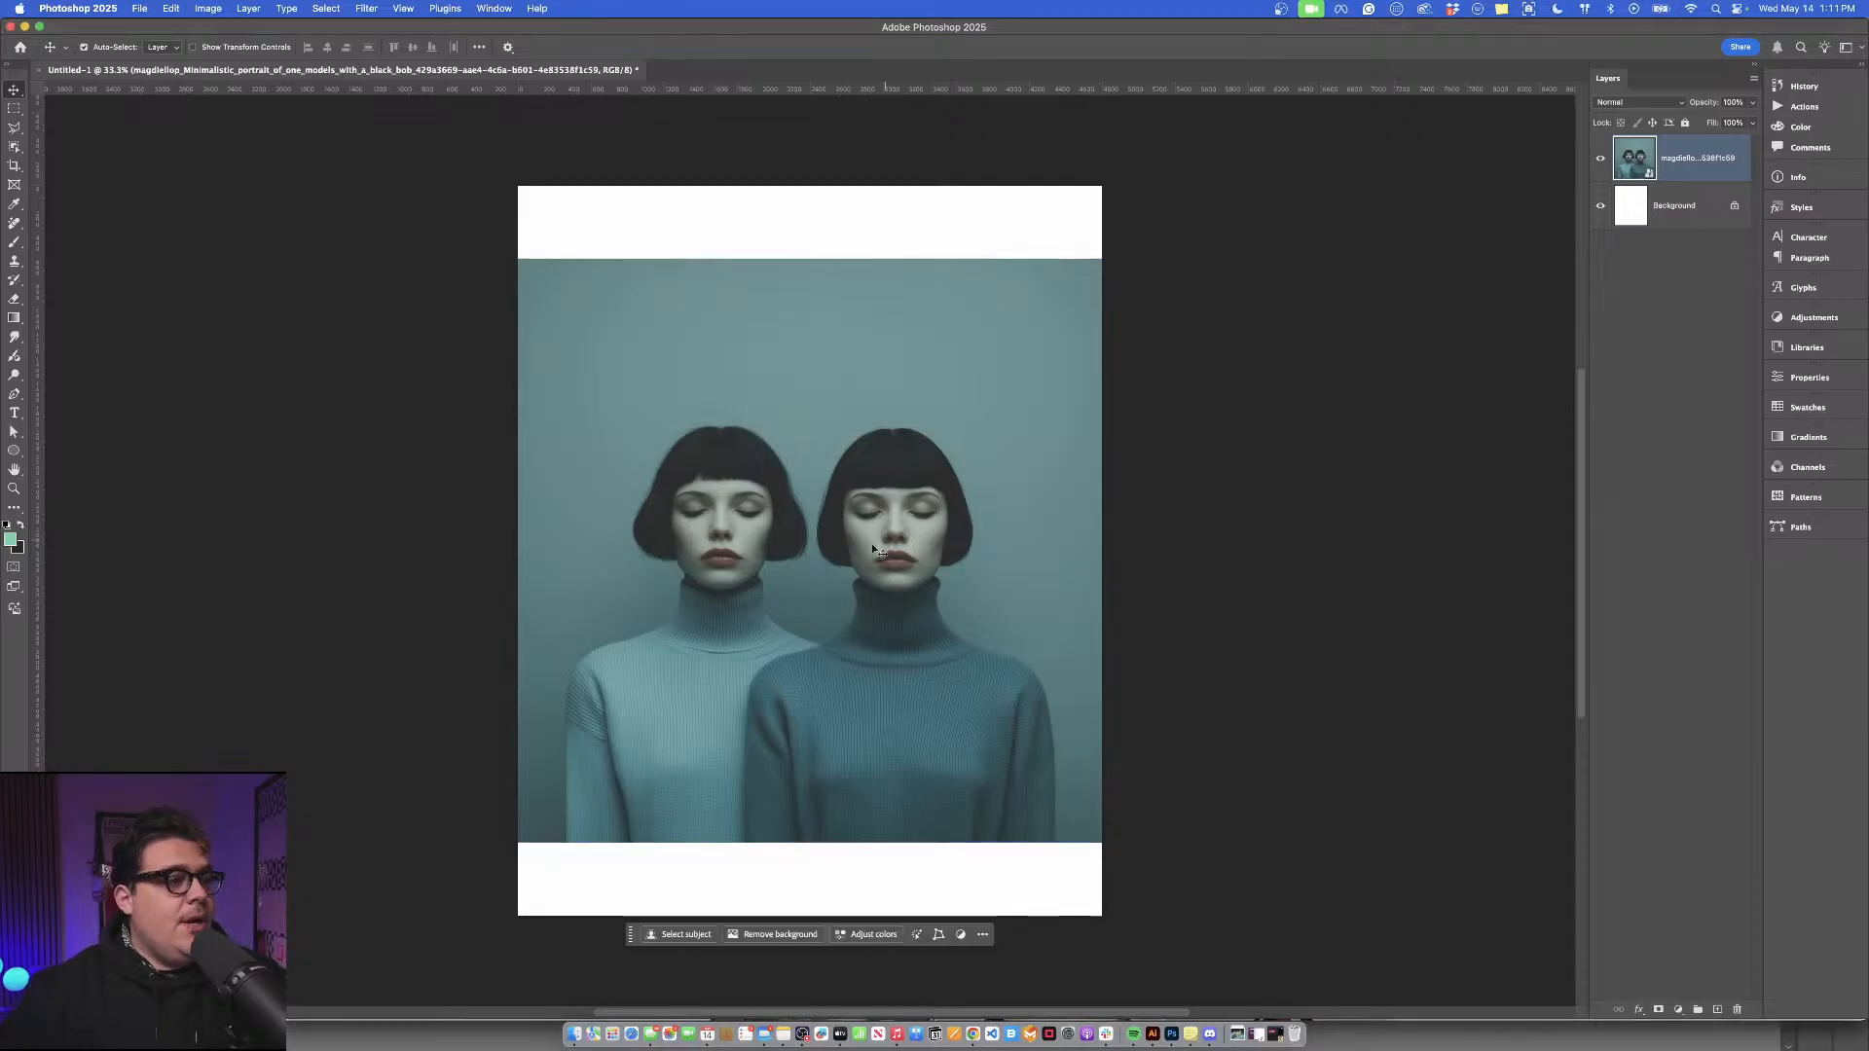
{"action": "scroll", "coordinate": [866, 543], "scroll_direction": "up", "scroll_amount": 5}
{"action": "left_click_drag", "start_coordinate": [889, 562], "coordinate": [893, 518]}
{"action": "scroll", "coordinate": [894, 518], "scroll_direction": "down", "scroll_amount": 5}
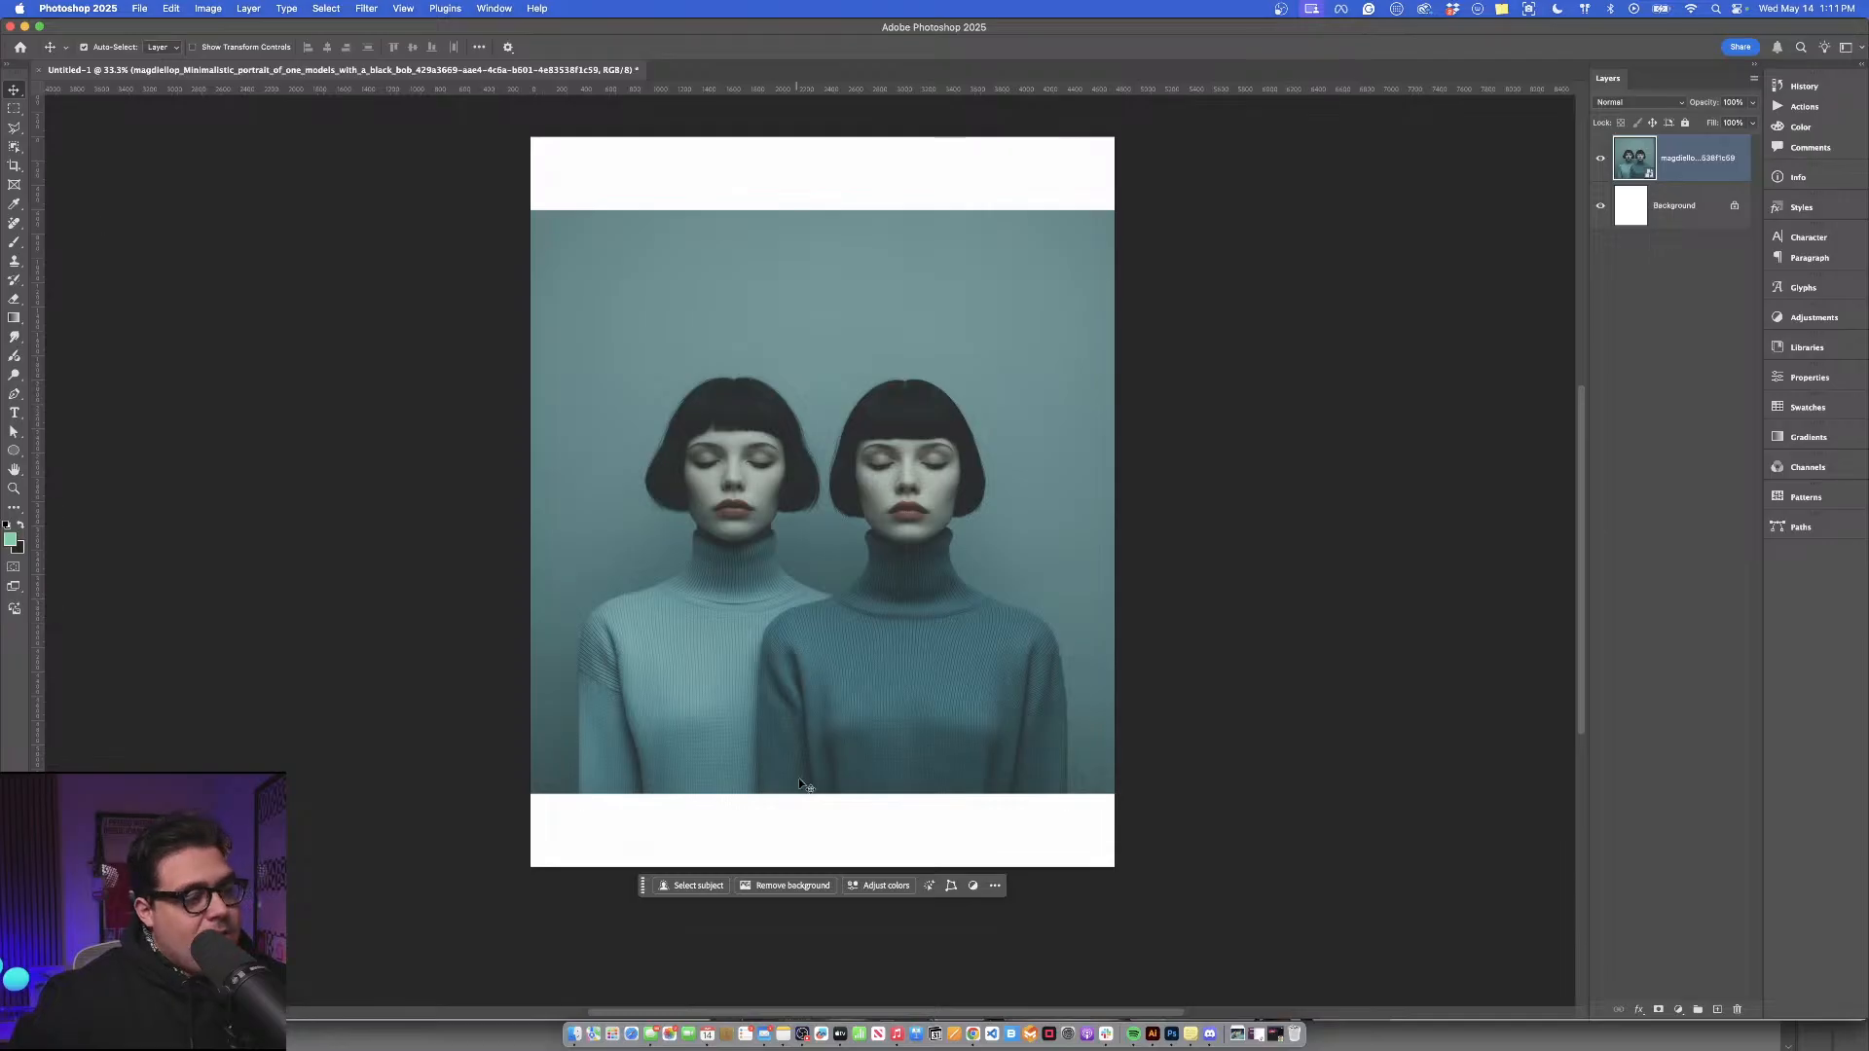
{"action": "left_click", "coordinate": [808, 889]}
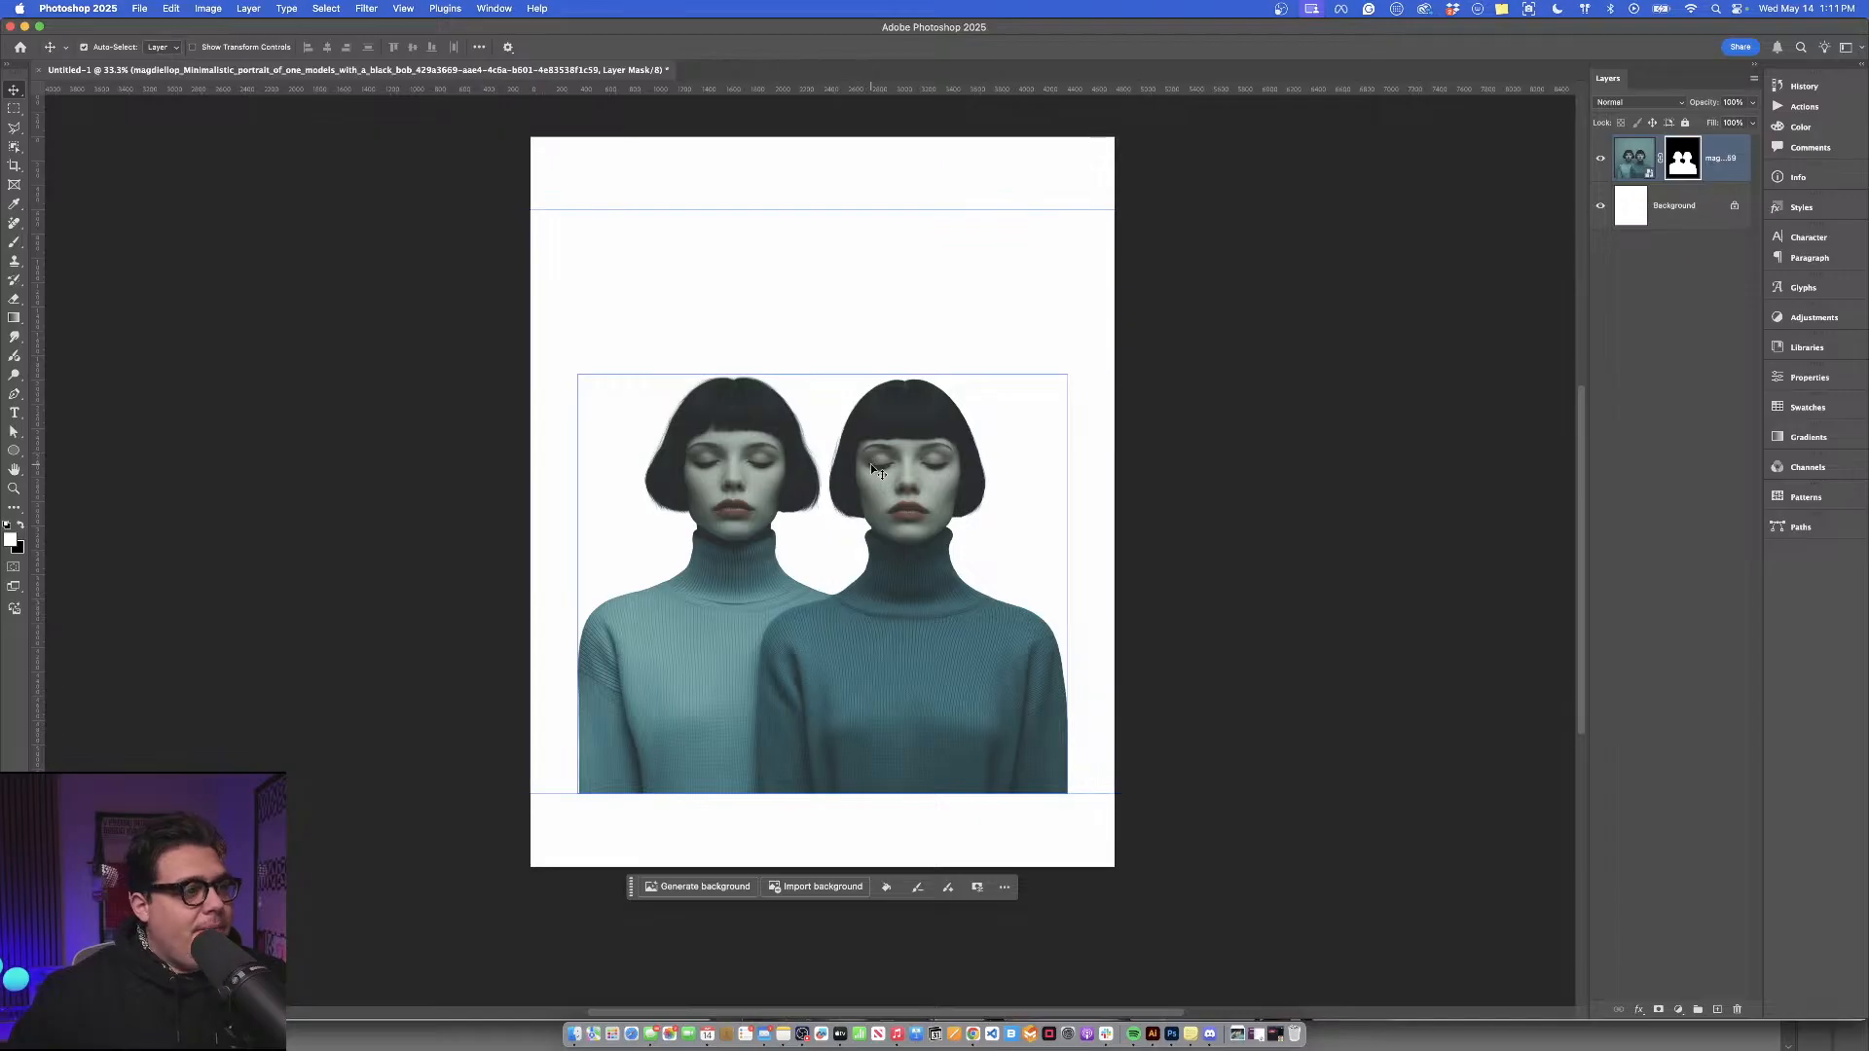
Scale the masked women to about 118% and move them down to meet the canvas's lower edge.
{"action": "key", "text": "super+t"}
{"action": "left_click_drag", "start_coordinate": [829, 224], "coordinate": [832, 163]}
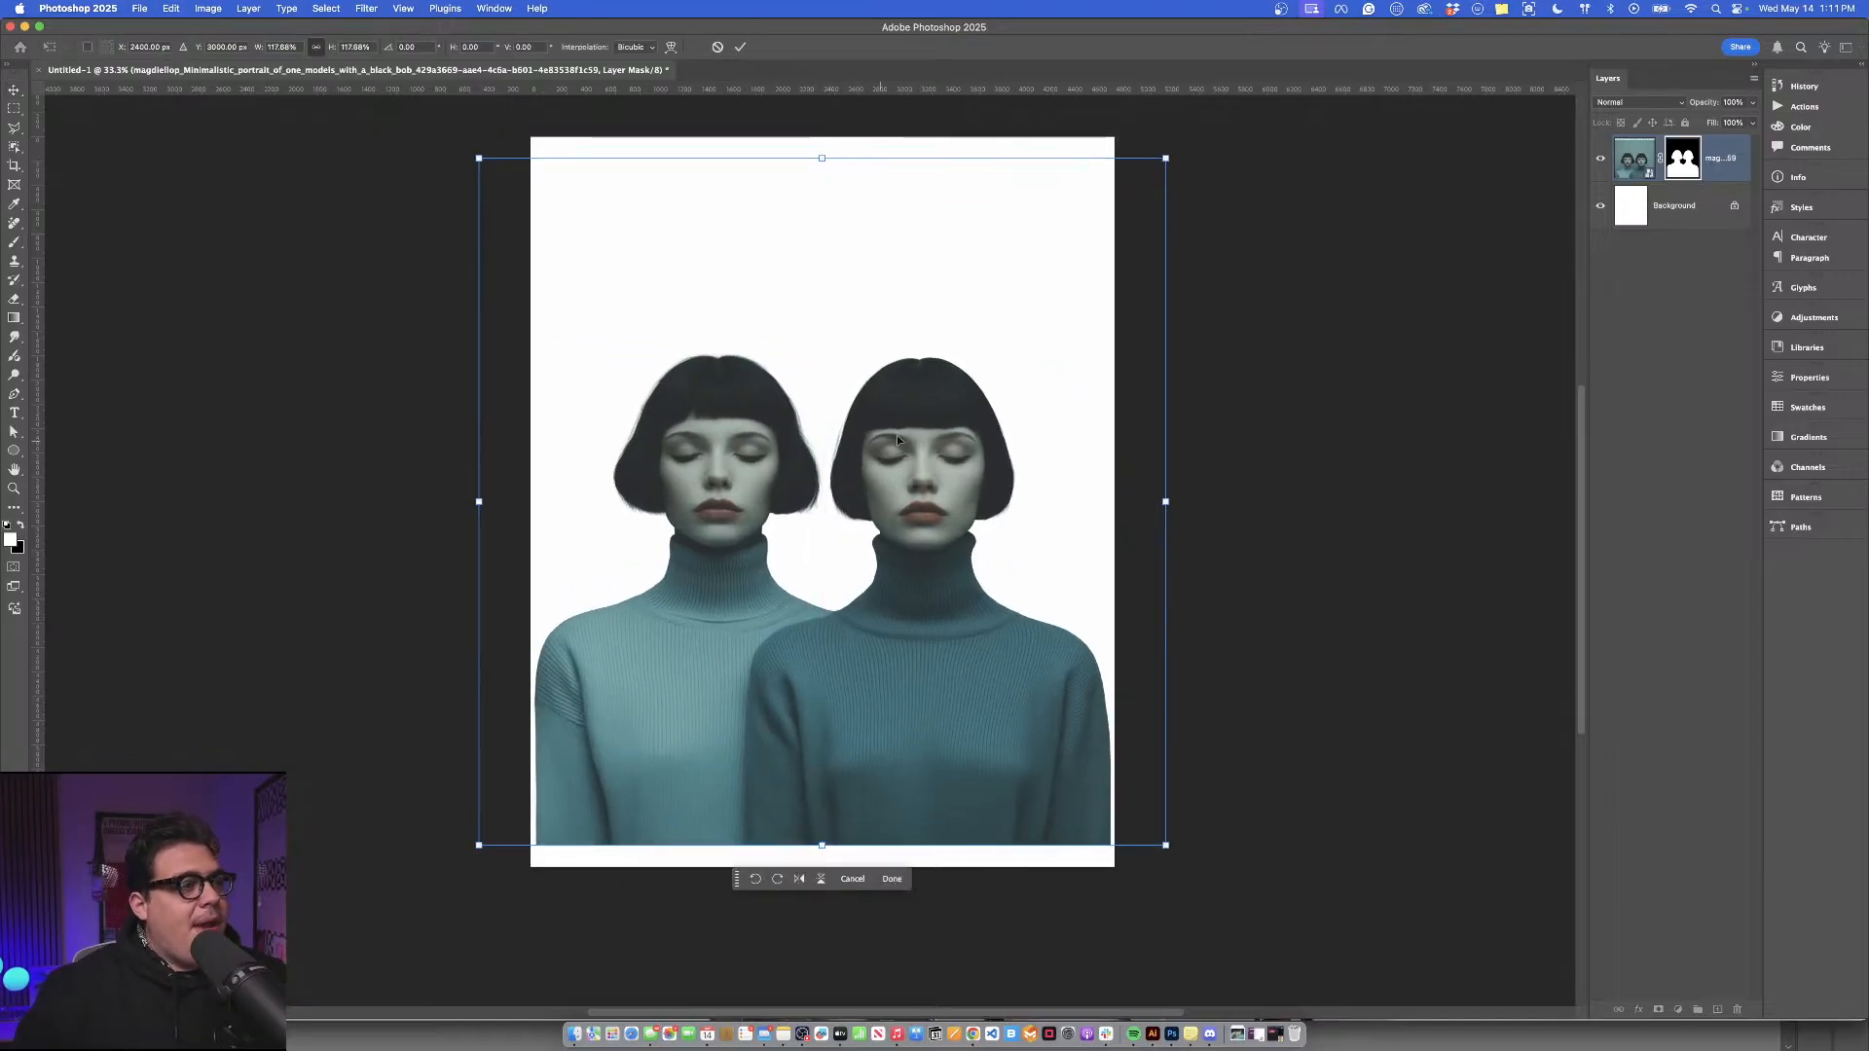
{"action": "left_click_drag", "start_coordinate": [925, 429], "coordinate": [927, 460]}
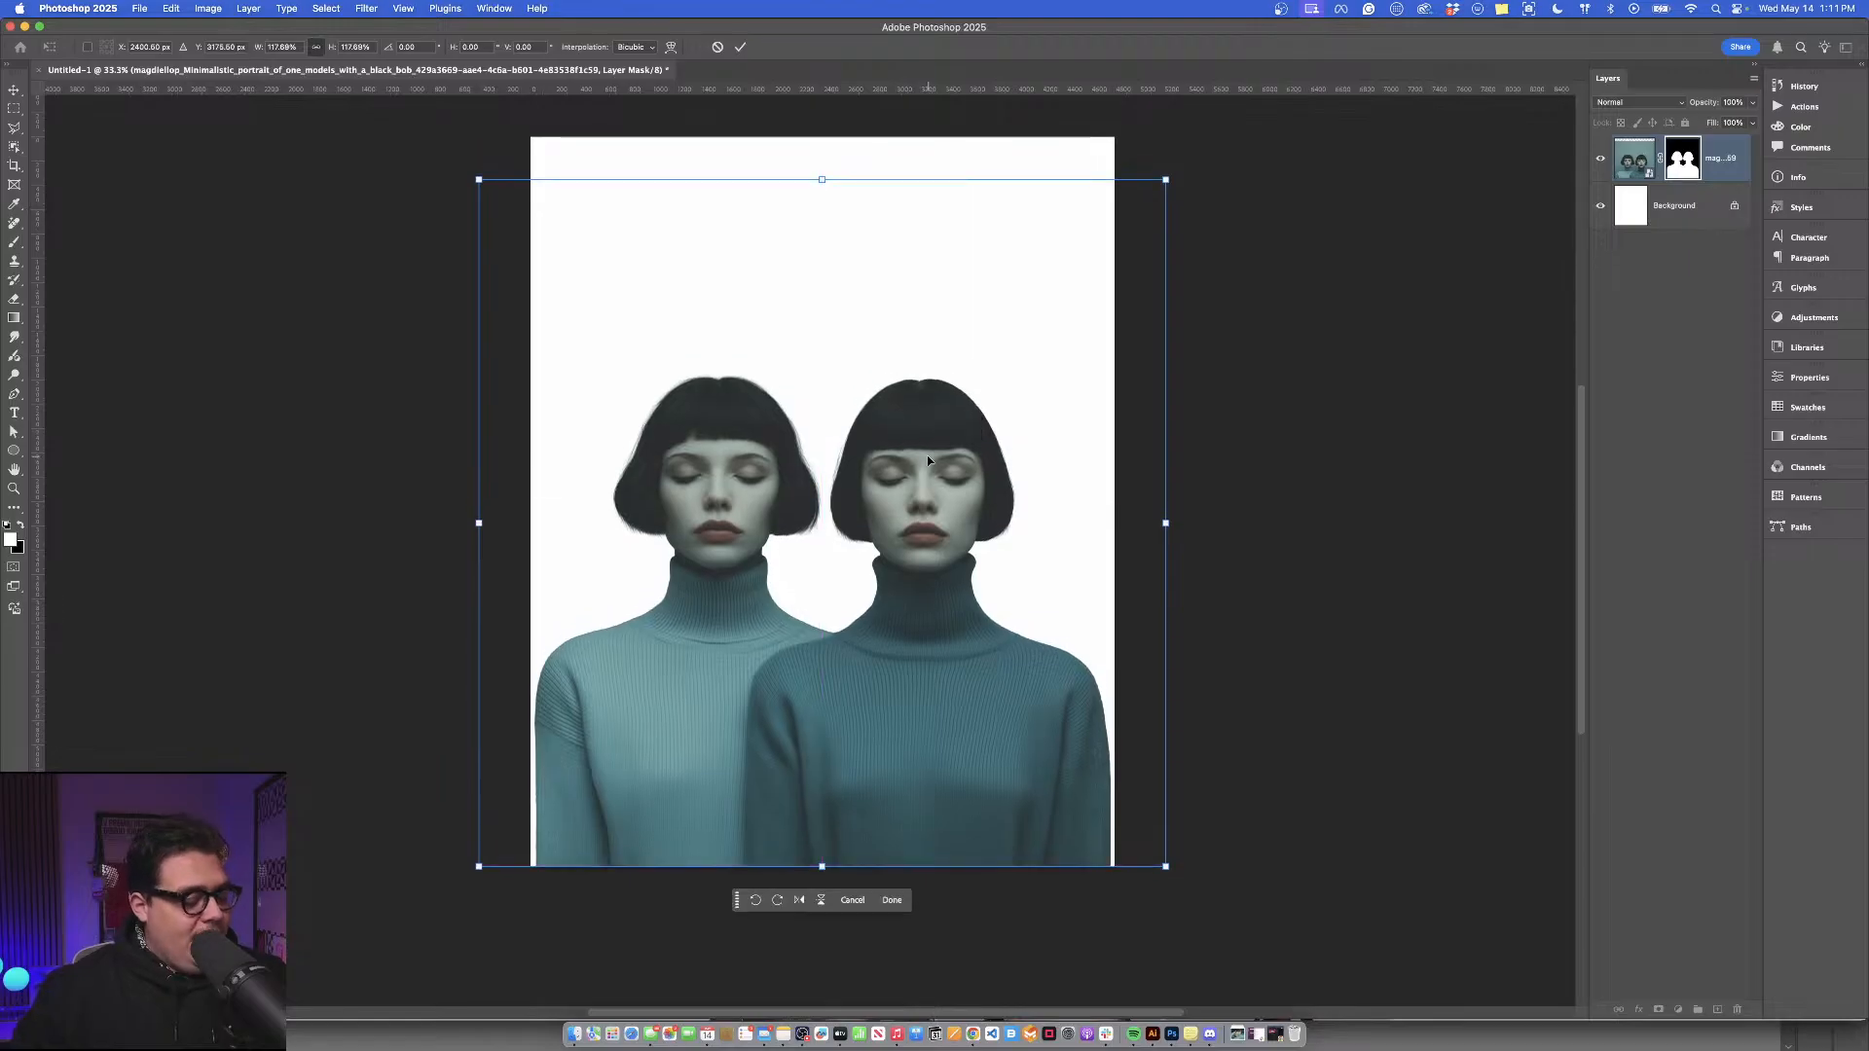
{"action": "key", "text": "Return"}
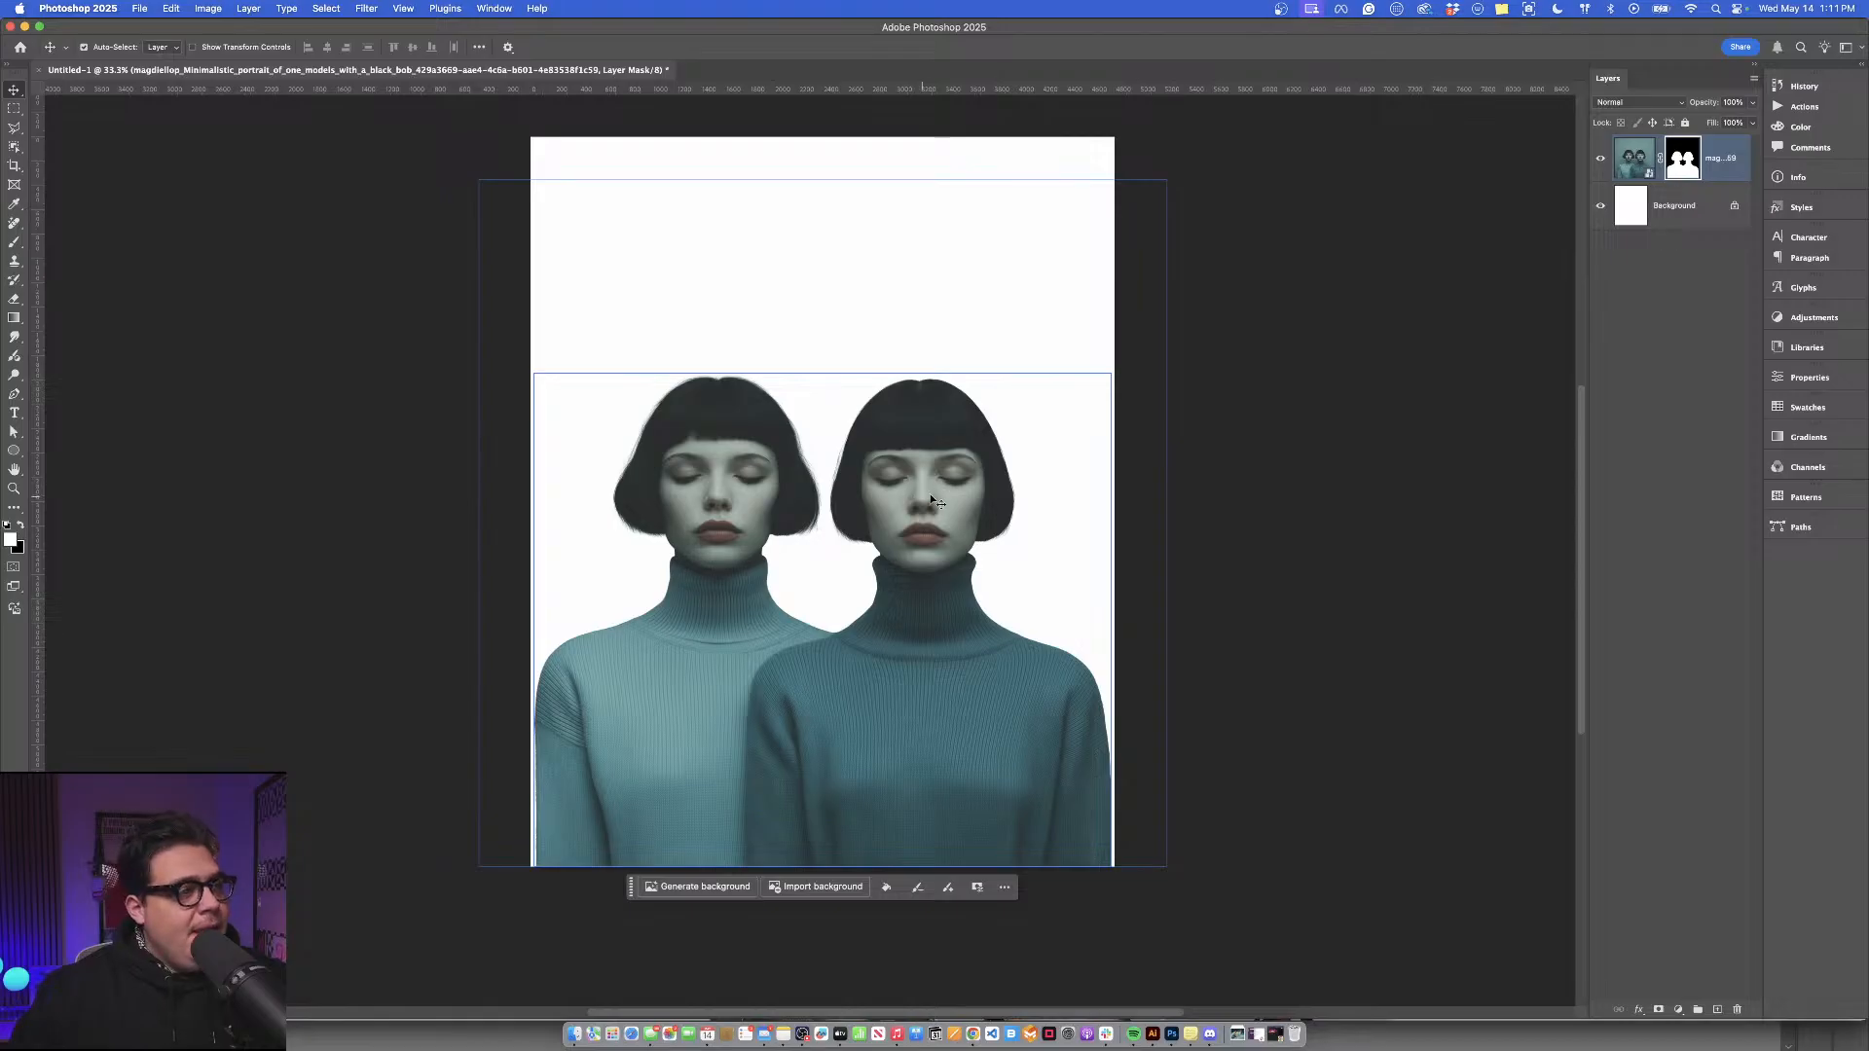
Inspect the cutout's edges around the hair and shoulders, with the mask switched off and on and viewed by itself.
{"action": "scroll", "coordinate": [931, 506], "scroll_direction": "up", "scroll_amount": 5}
{"action": "left_click_drag", "start_coordinate": [923, 549], "coordinate": [987, 457]}
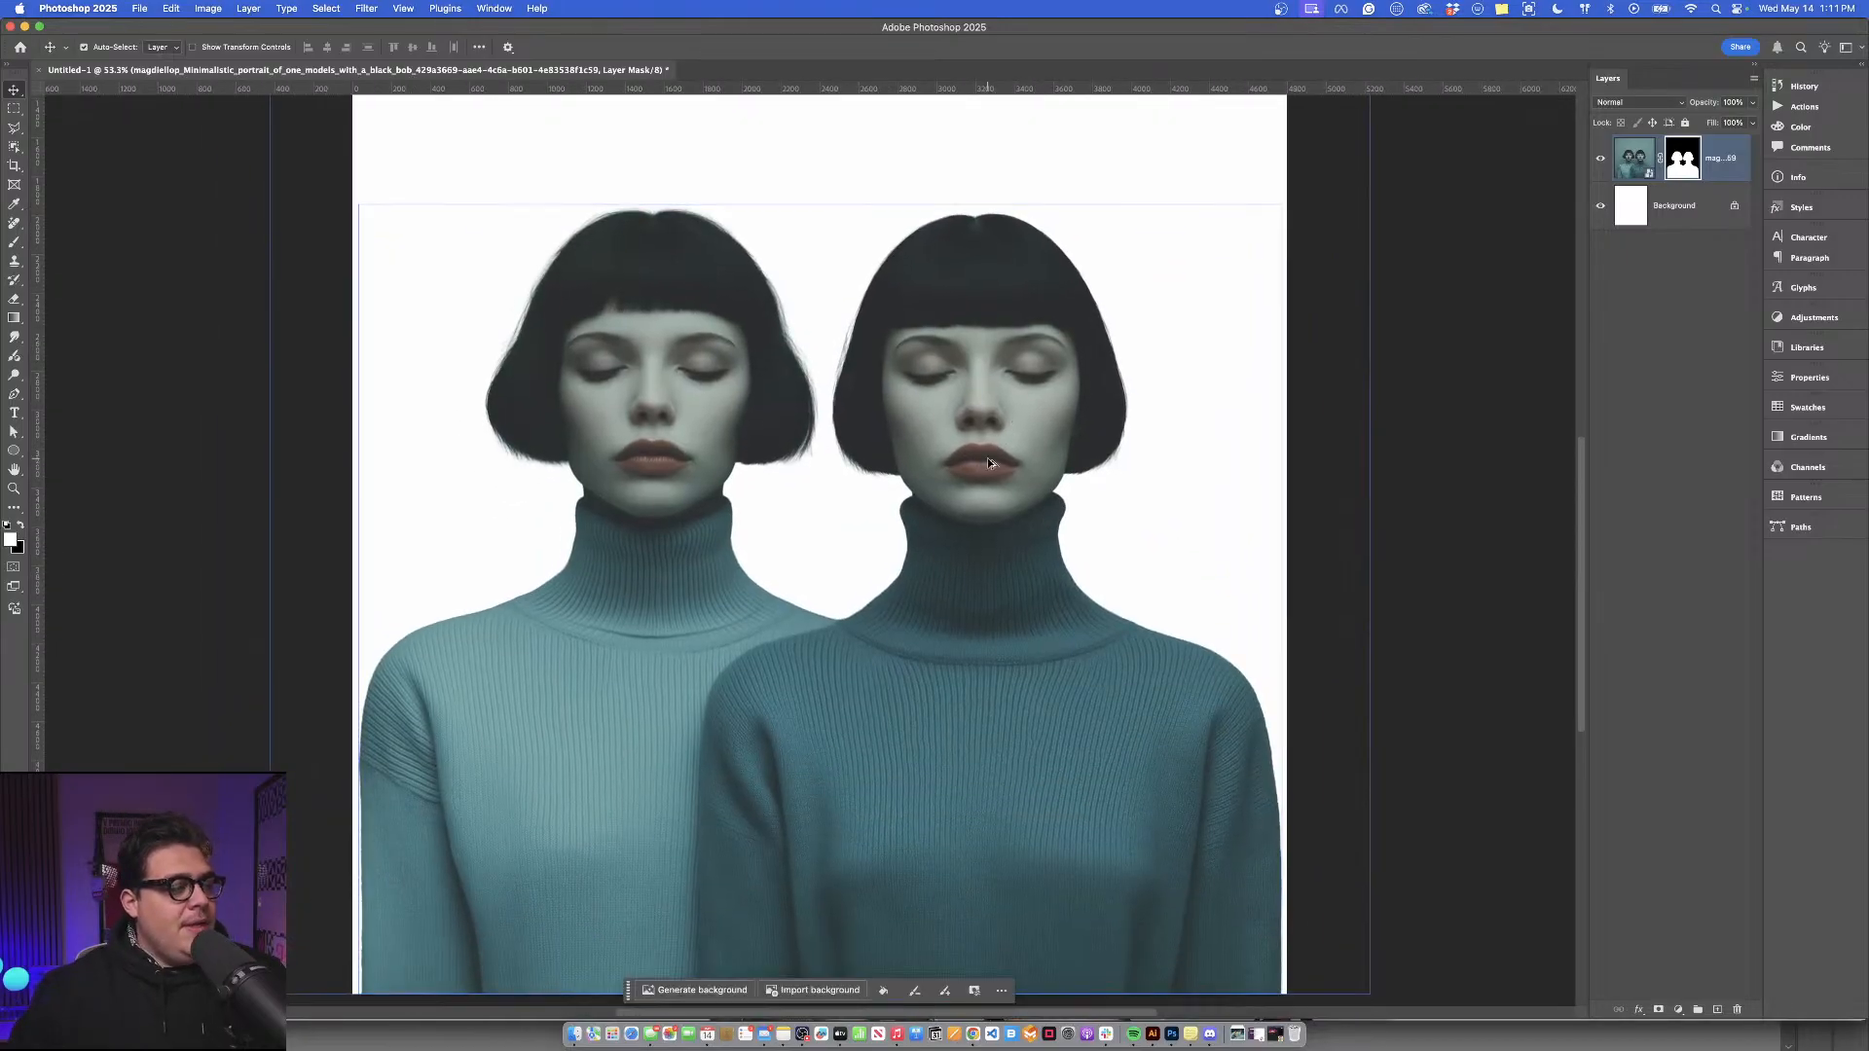
{"action": "scroll", "coordinate": [987, 457], "scroll_direction": "down", "scroll_amount": 5}
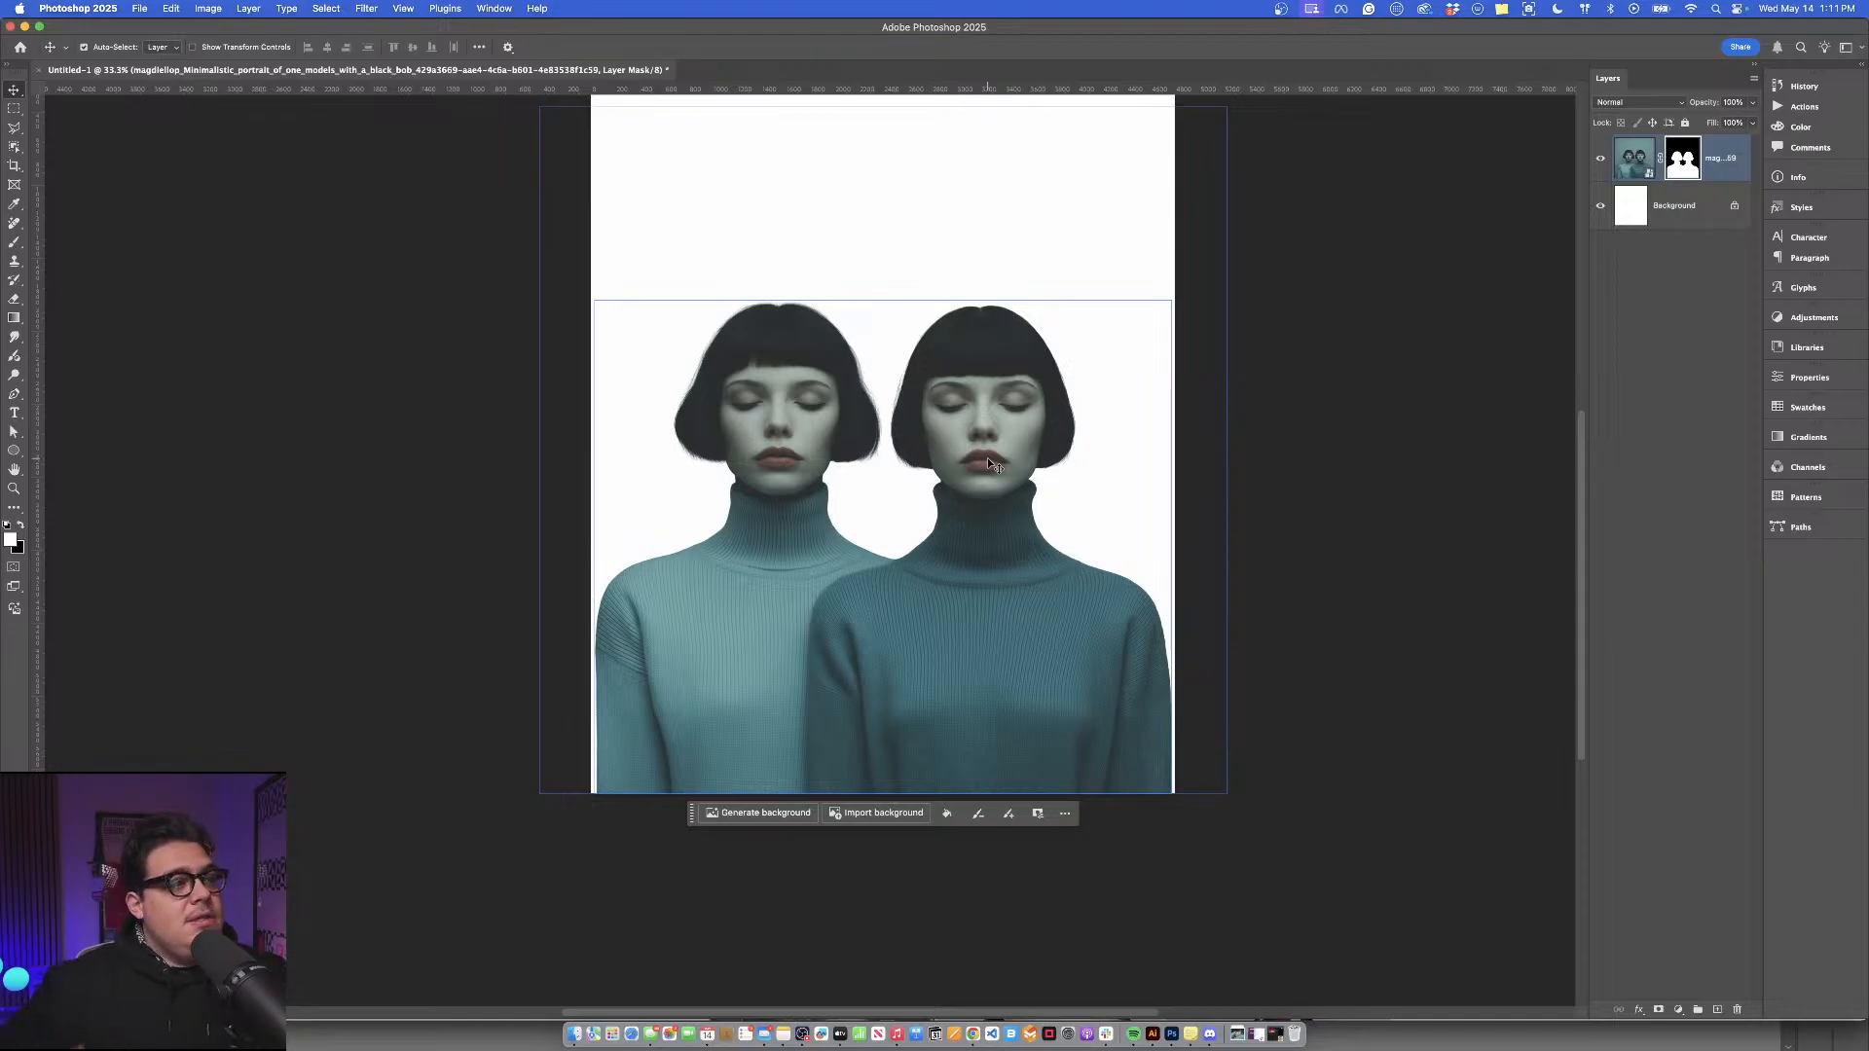
{"action": "scroll", "coordinate": [987, 458], "scroll_direction": "up", "scroll_amount": 5}
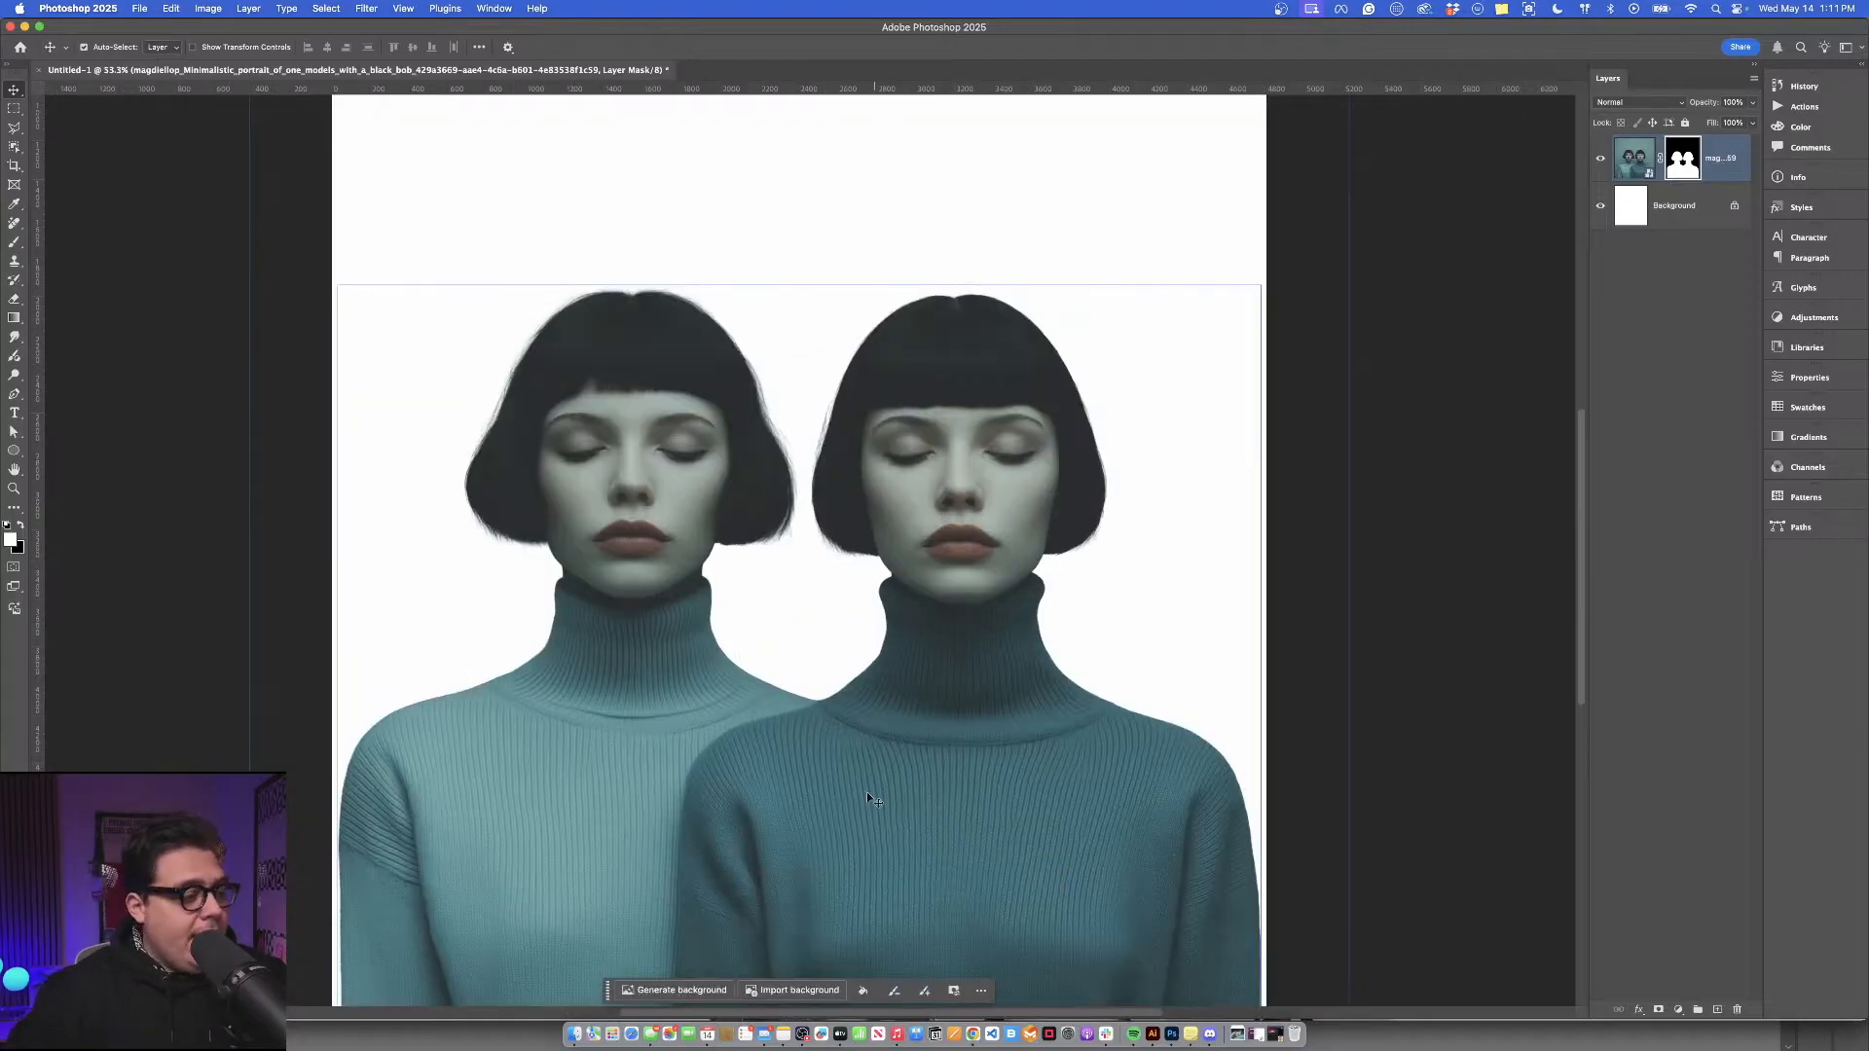
{"action": "left_click", "coordinate": [1677, 162], "text": "shift"}
{"action": "left_click", "coordinate": [1679, 162], "text": "shift"}
{"action": "left_click", "coordinate": [1682, 164], "text": "alt"}
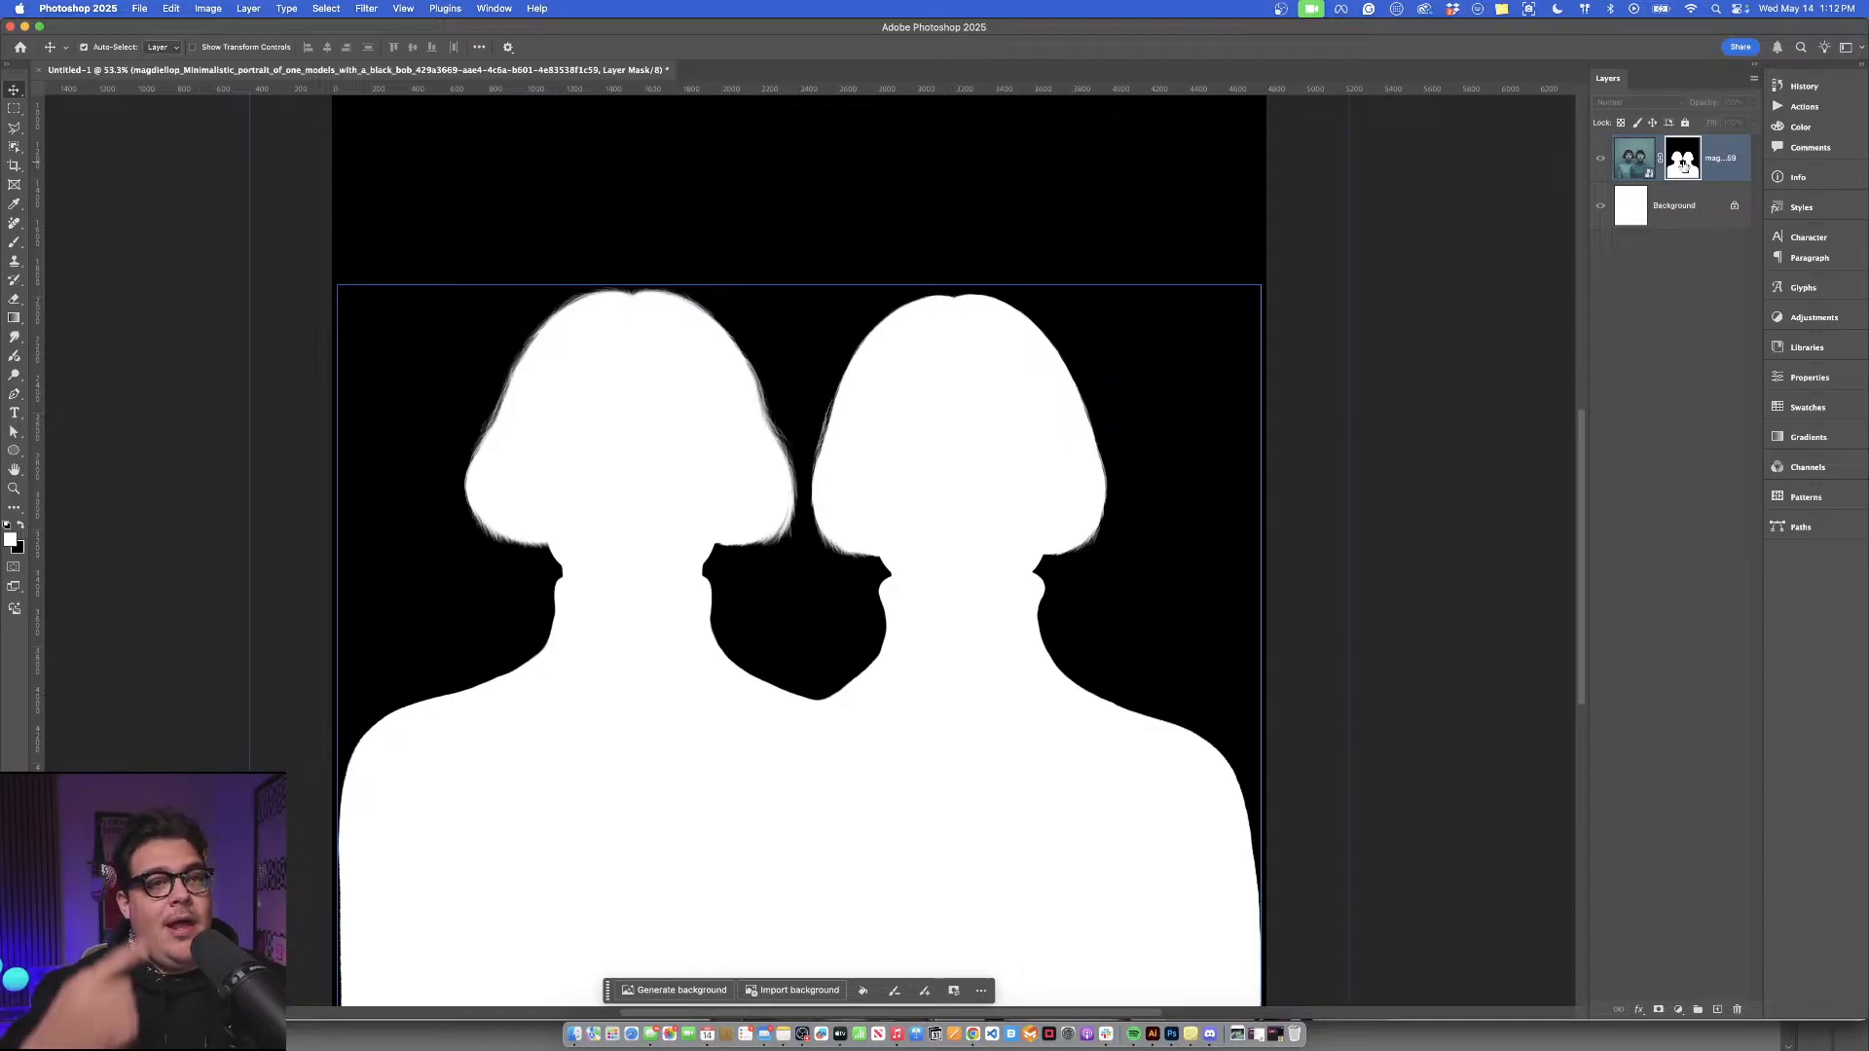
{"action": "left_click", "coordinate": [1683, 166], "text": "alt"}
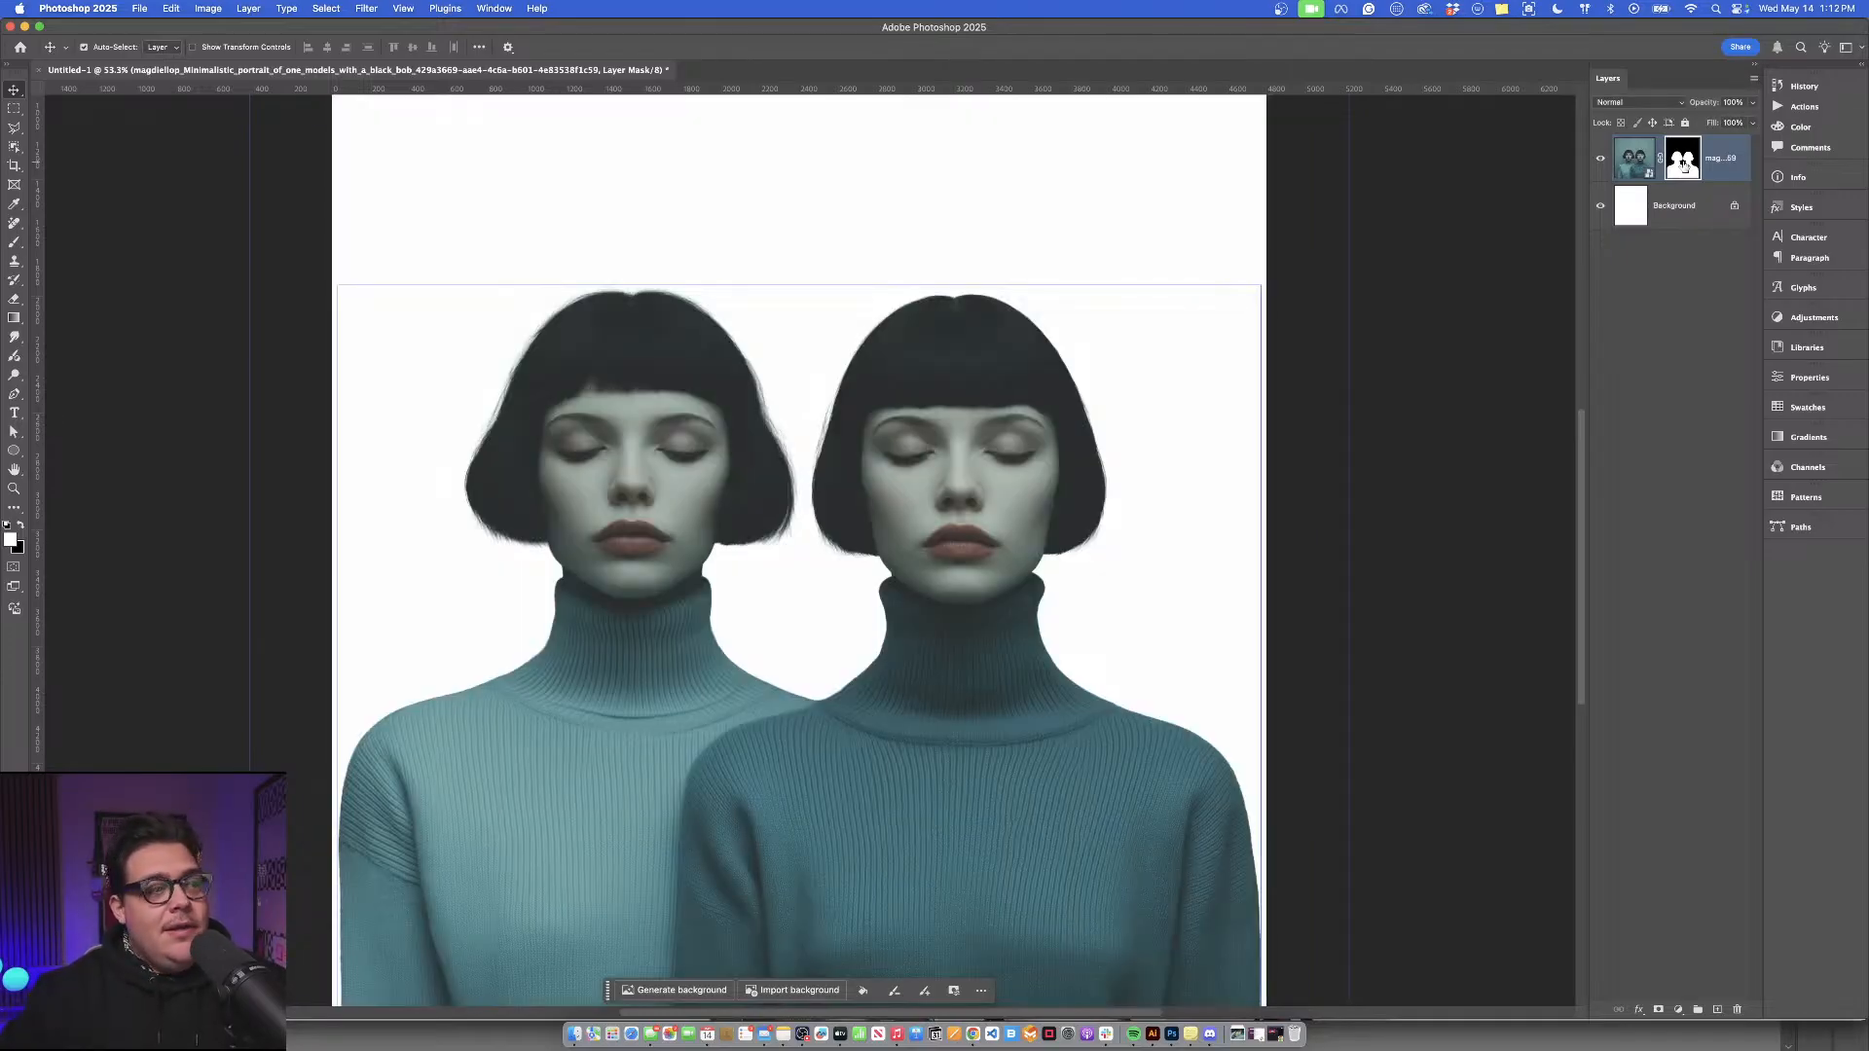
Add a blank layer on top and duplicate the masked portrait layer beneath it.
{"action": "scroll", "coordinate": [1250, 383], "scroll_direction": "down", "scroll_amount": 2}
{"action": "left_click_drag", "start_coordinate": [1234, 458], "coordinate": [1212, 446]}
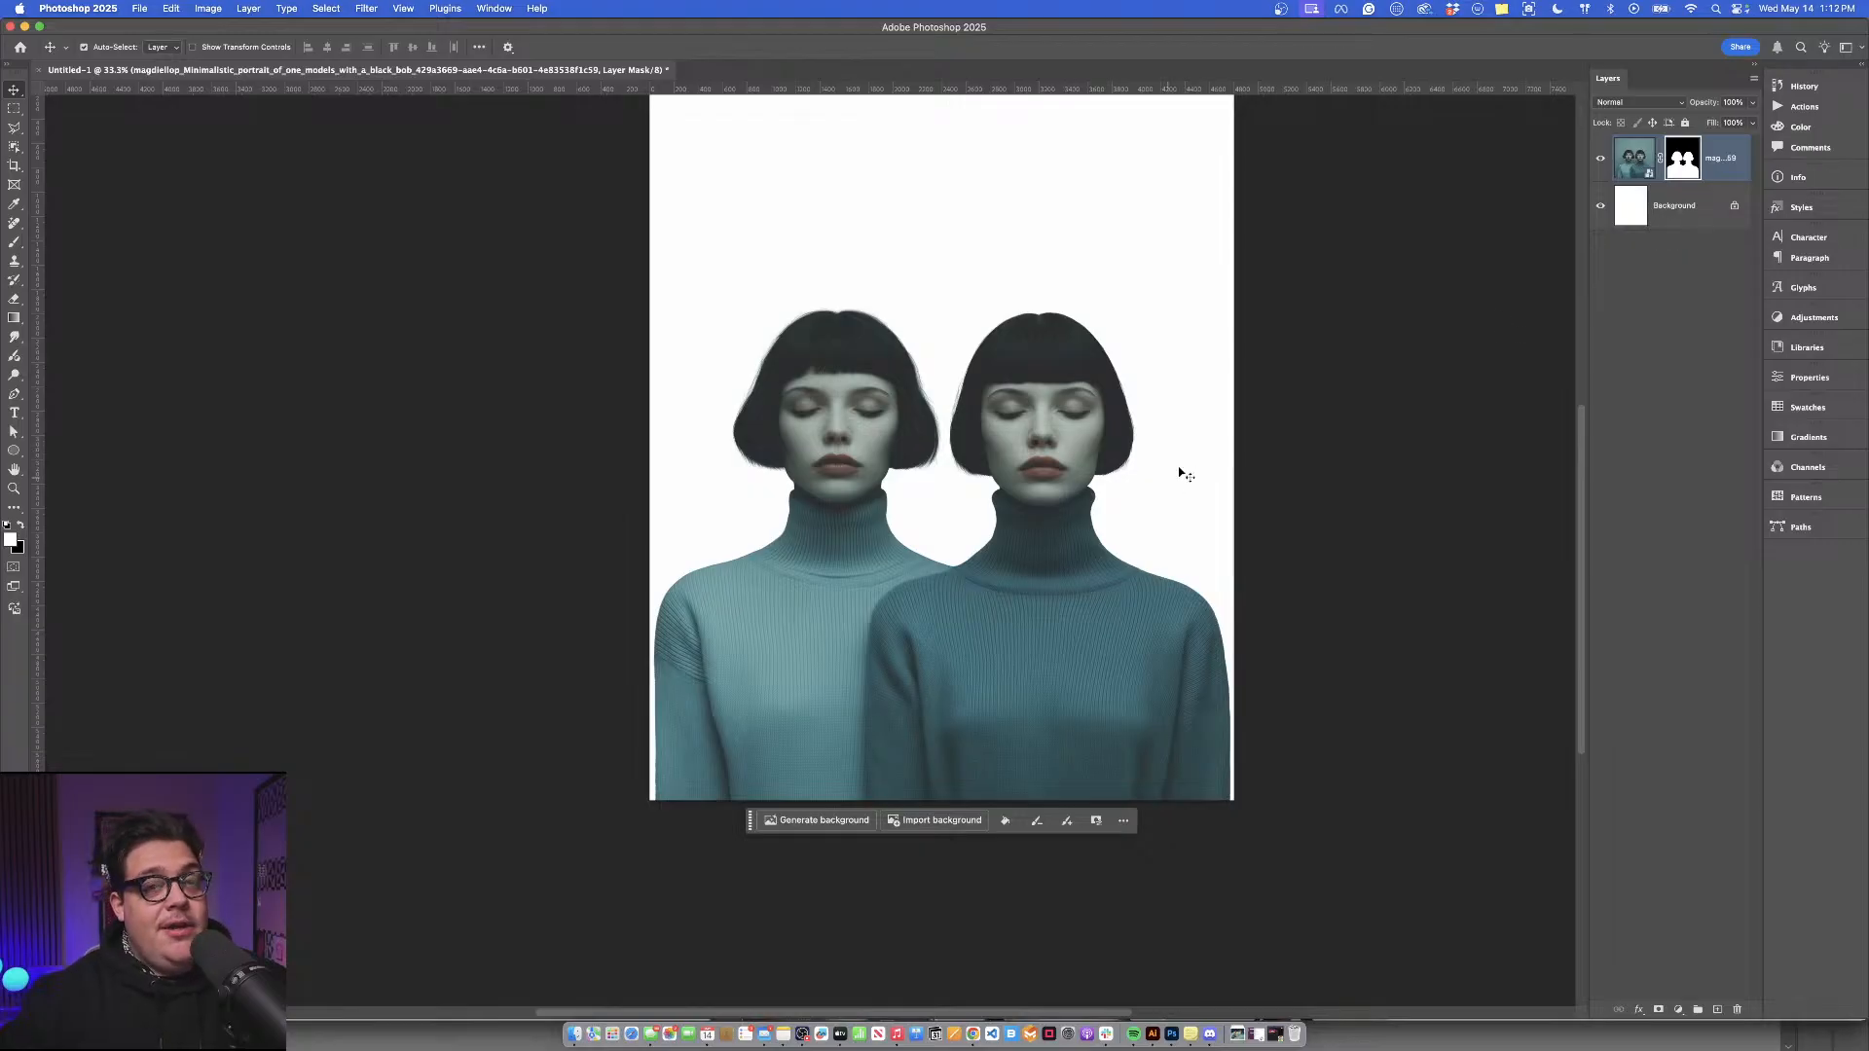
{"action": "left_click", "coordinate": [1718, 1011]}
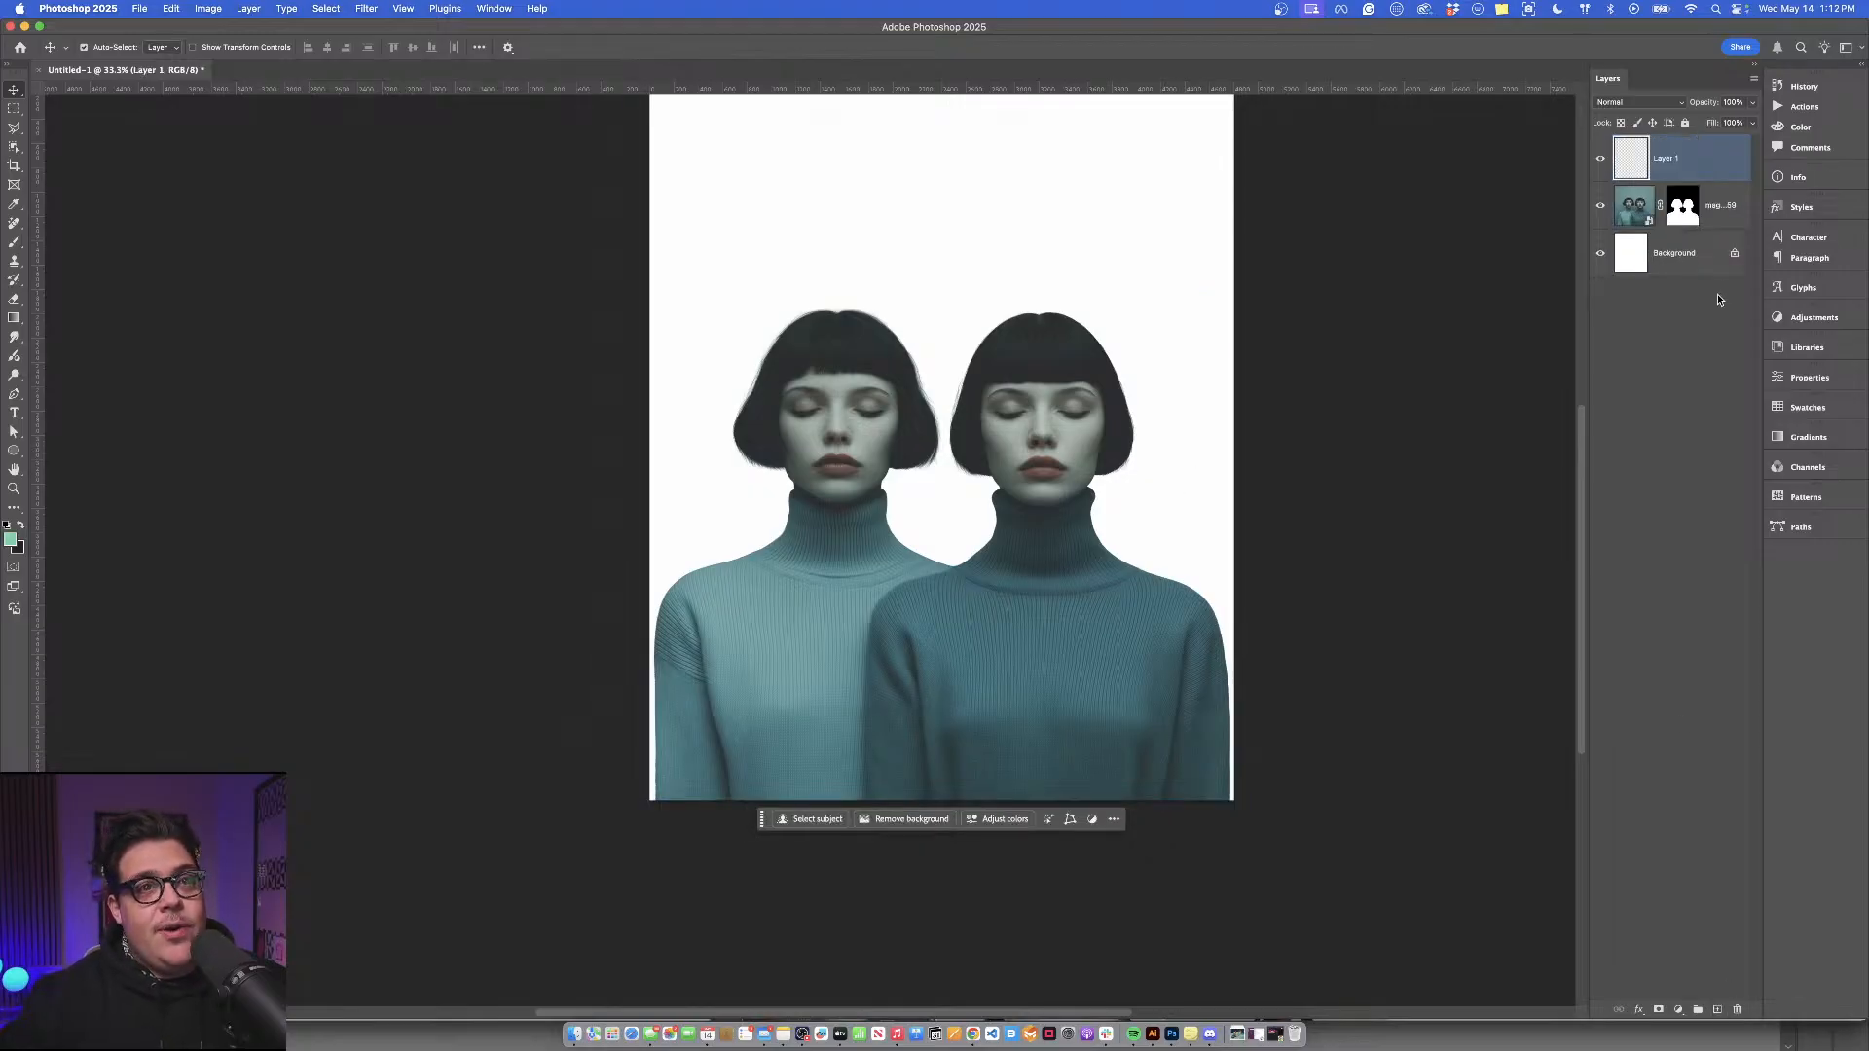
{"action": "left_click", "coordinate": [1728, 205]}
{"action": "key", "text": "super+j"}
Select the blank layer together with the portrait copy, and hide the original portrait layer.
{"action": "left_click", "coordinate": [1699, 165], "text": "shift"}
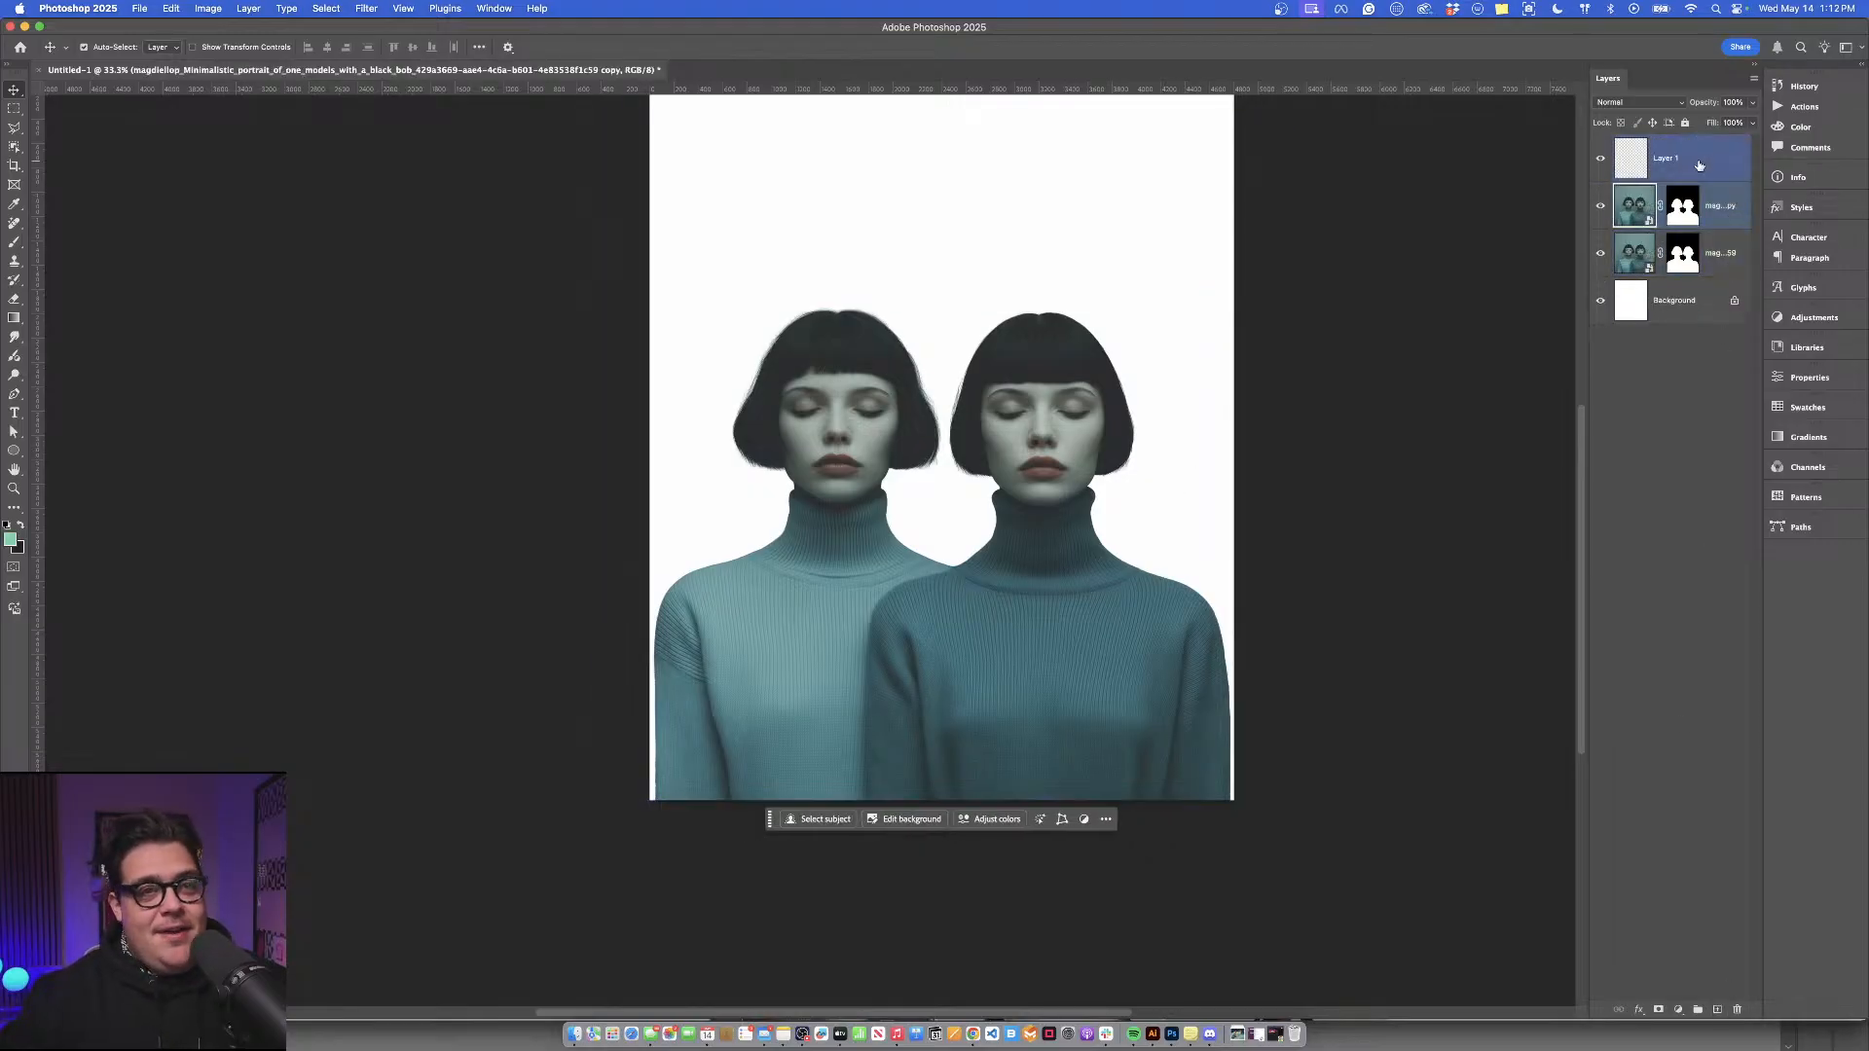
{"action": "left_click", "coordinate": [1607, 252], "text": "shift"}
{"action": "left_click", "coordinate": [1600, 253]}
{"action": "left_click_drag", "start_coordinate": [1307, 309], "coordinate": [1275, 347]}
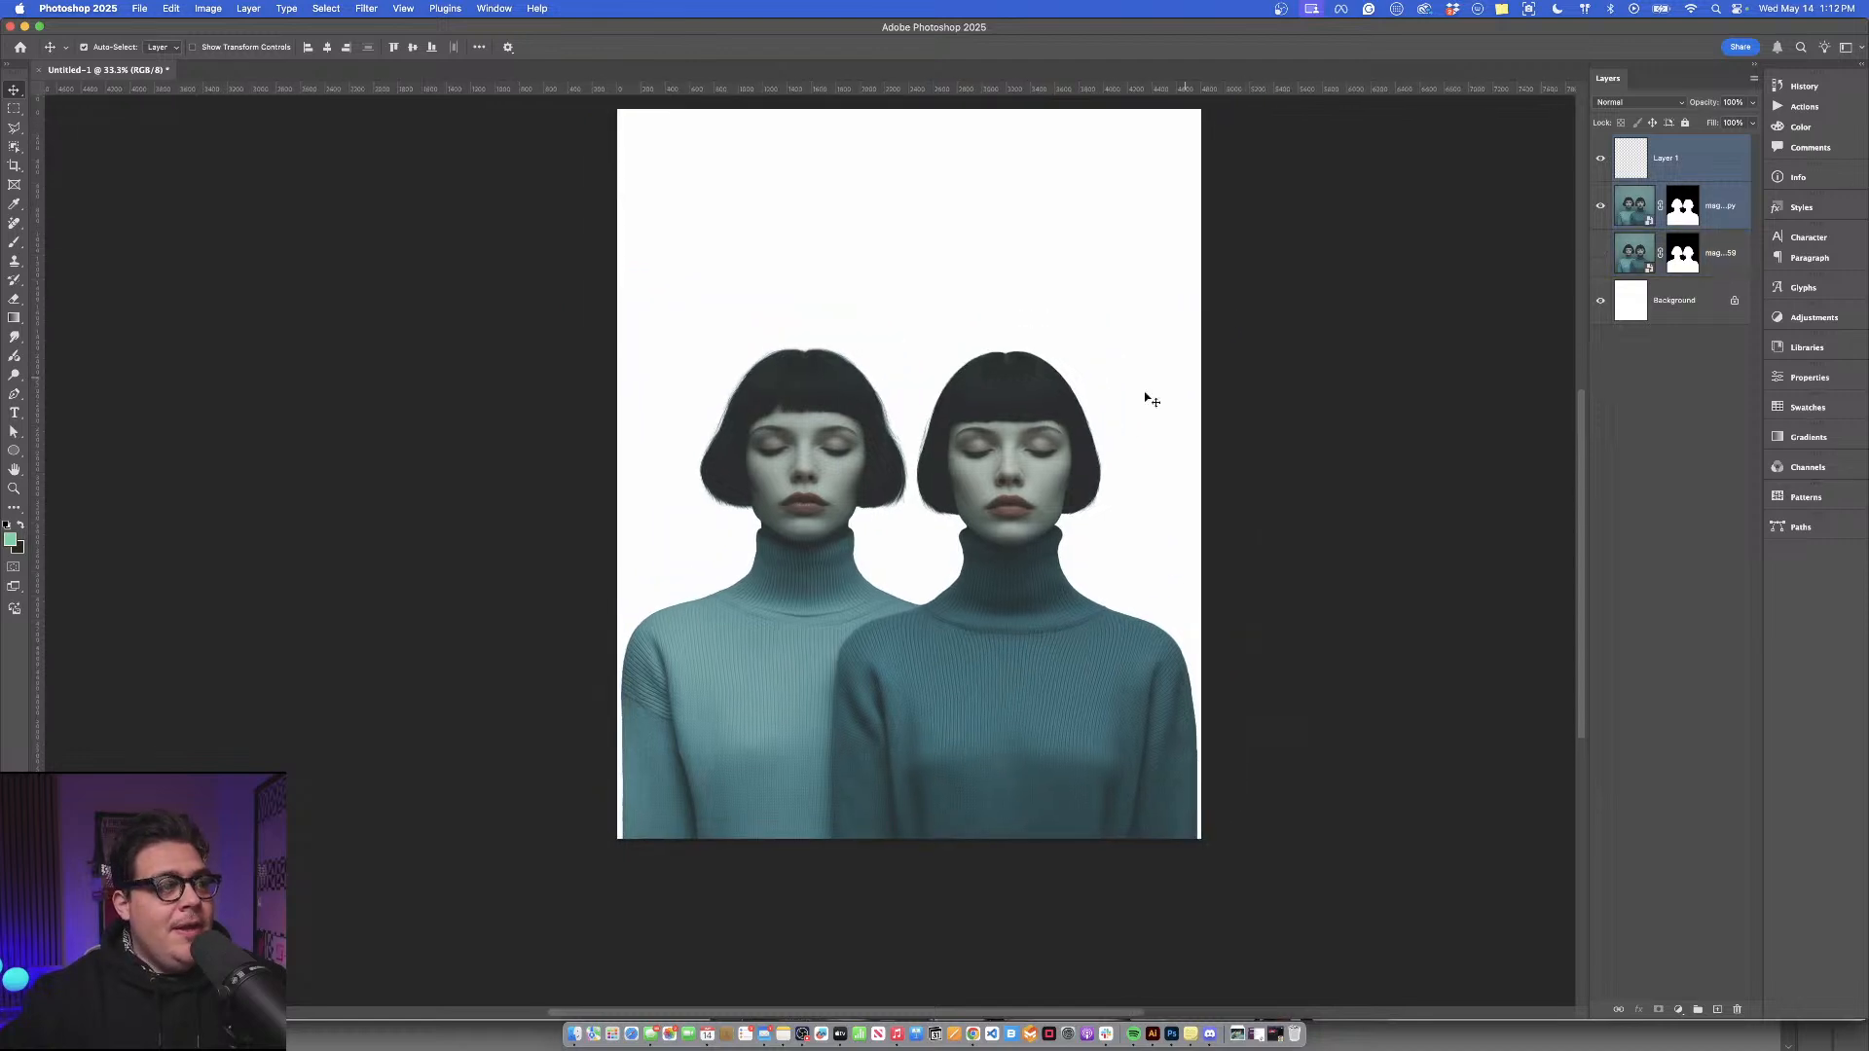
{"action": "scroll", "coordinate": [1149, 396], "scroll_direction": "up", "scroll_amount": 5}
{"action": "left_click_drag", "start_coordinate": [1165, 396], "coordinate": [1184, 347]}
{"action": "scroll", "coordinate": [1219, 369], "scroll_direction": "down", "scroll_amount": 5}
{"action": "scroll", "coordinate": [1180, 517], "scroll_direction": "up", "scroll_amount": 3}
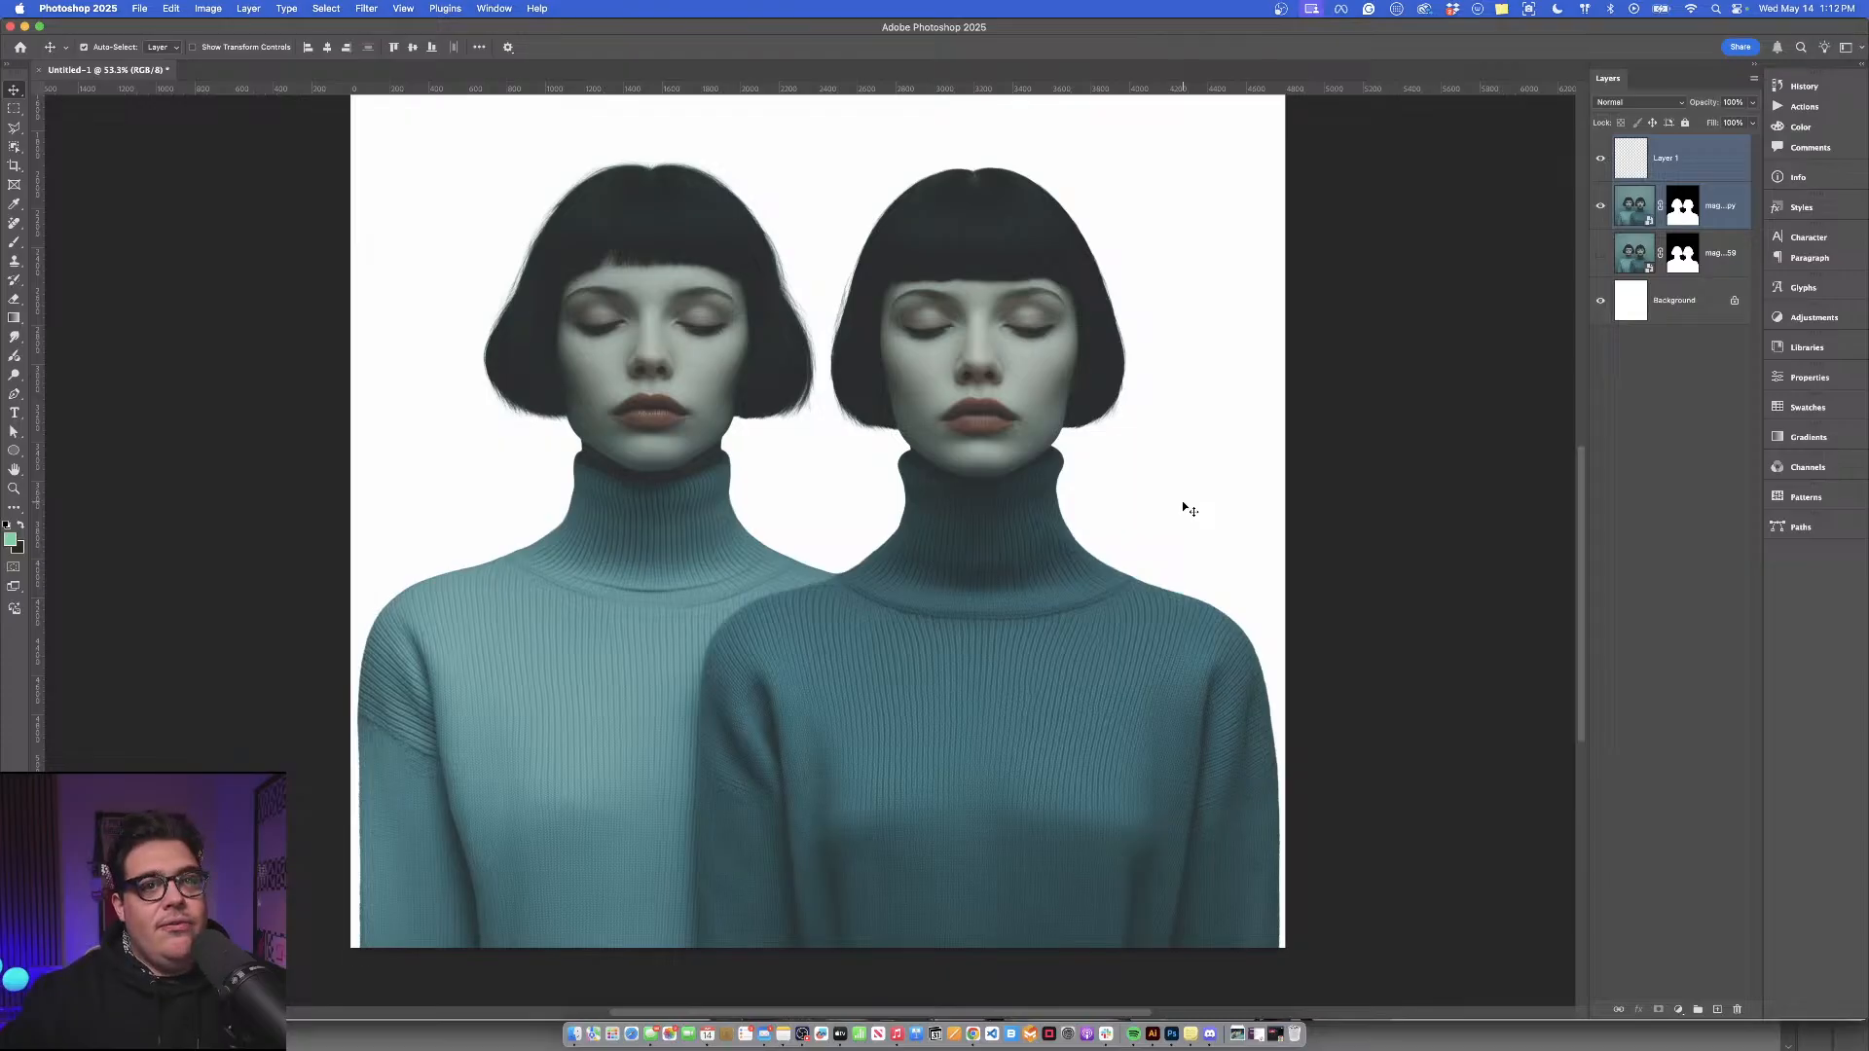
Merge the blank layer and the portrait copy into one pixel layer, and hide the original masked portrait to check it.
{"action": "scroll", "coordinate": [1140, 478], "scroll_direction": "down", "scroll_amount": 3}
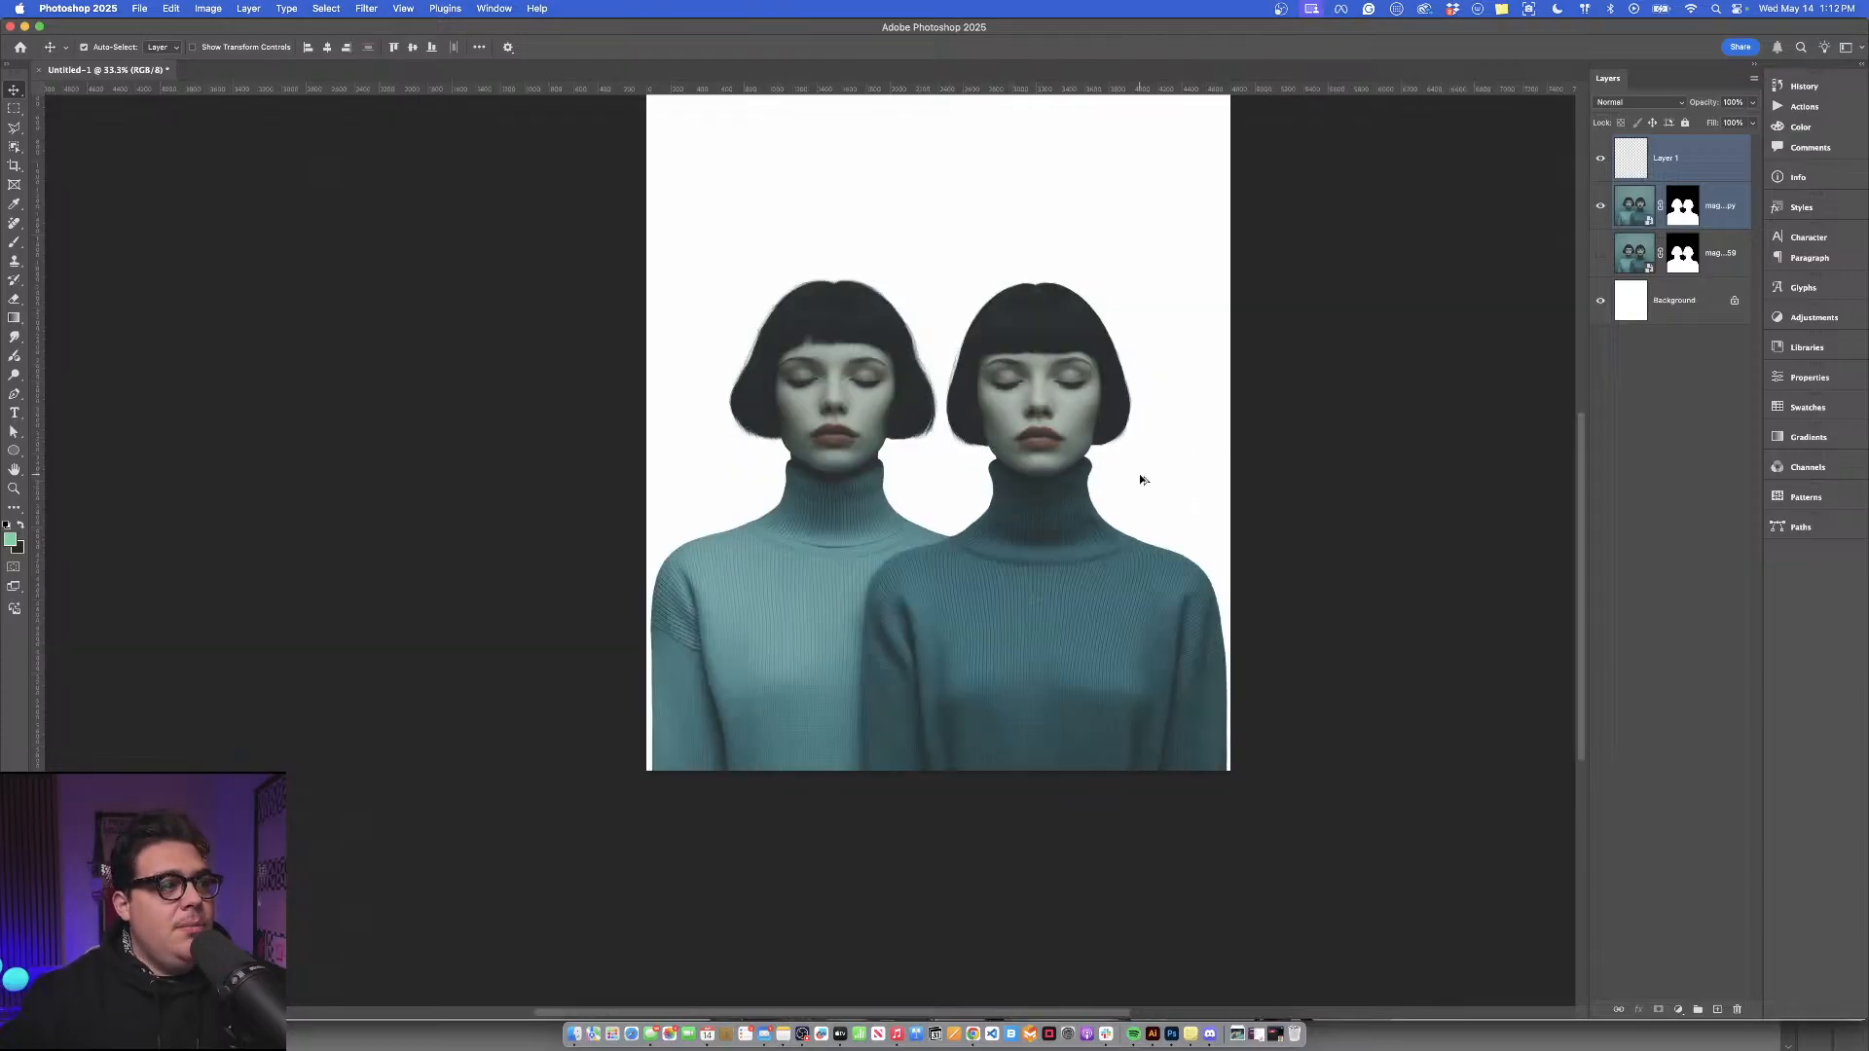
{"action": "key", "text": "super+e"}
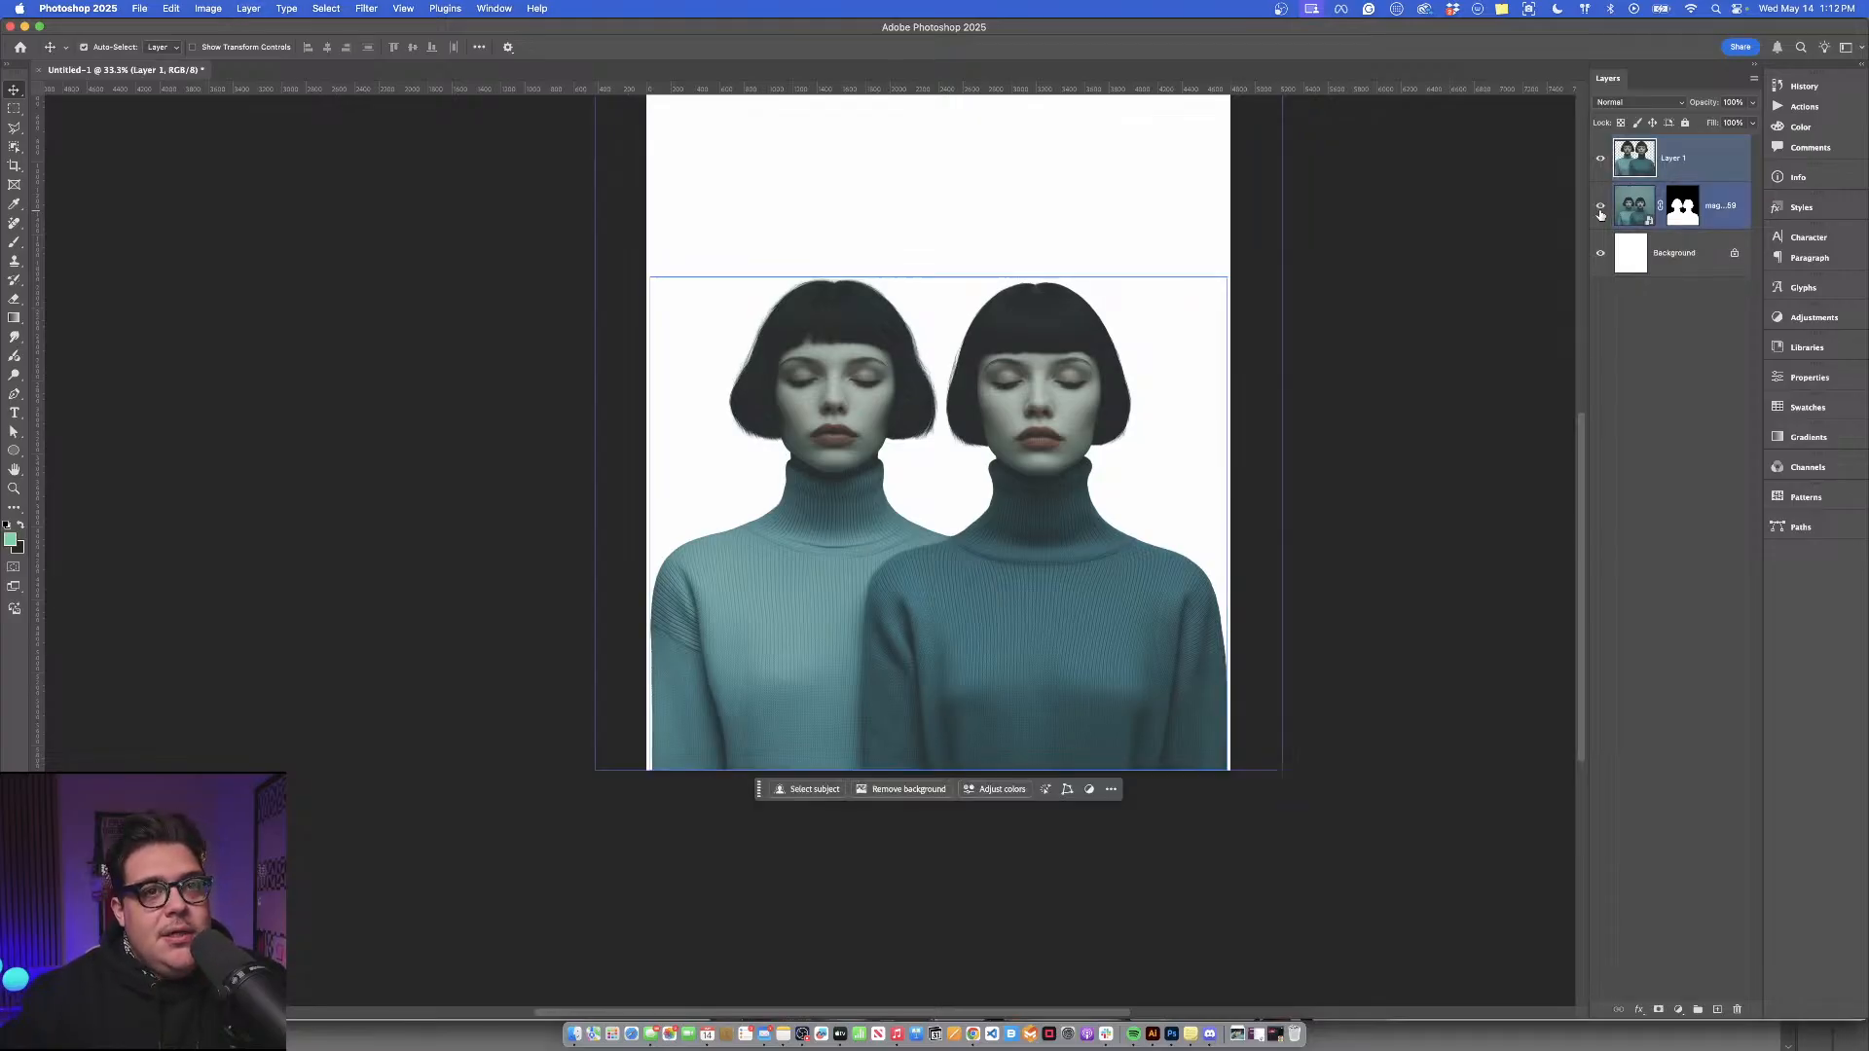
{"action": "scroll", "coordinate": [1060, 413], "scroll_direction": "up", "scroll_amount": 3}
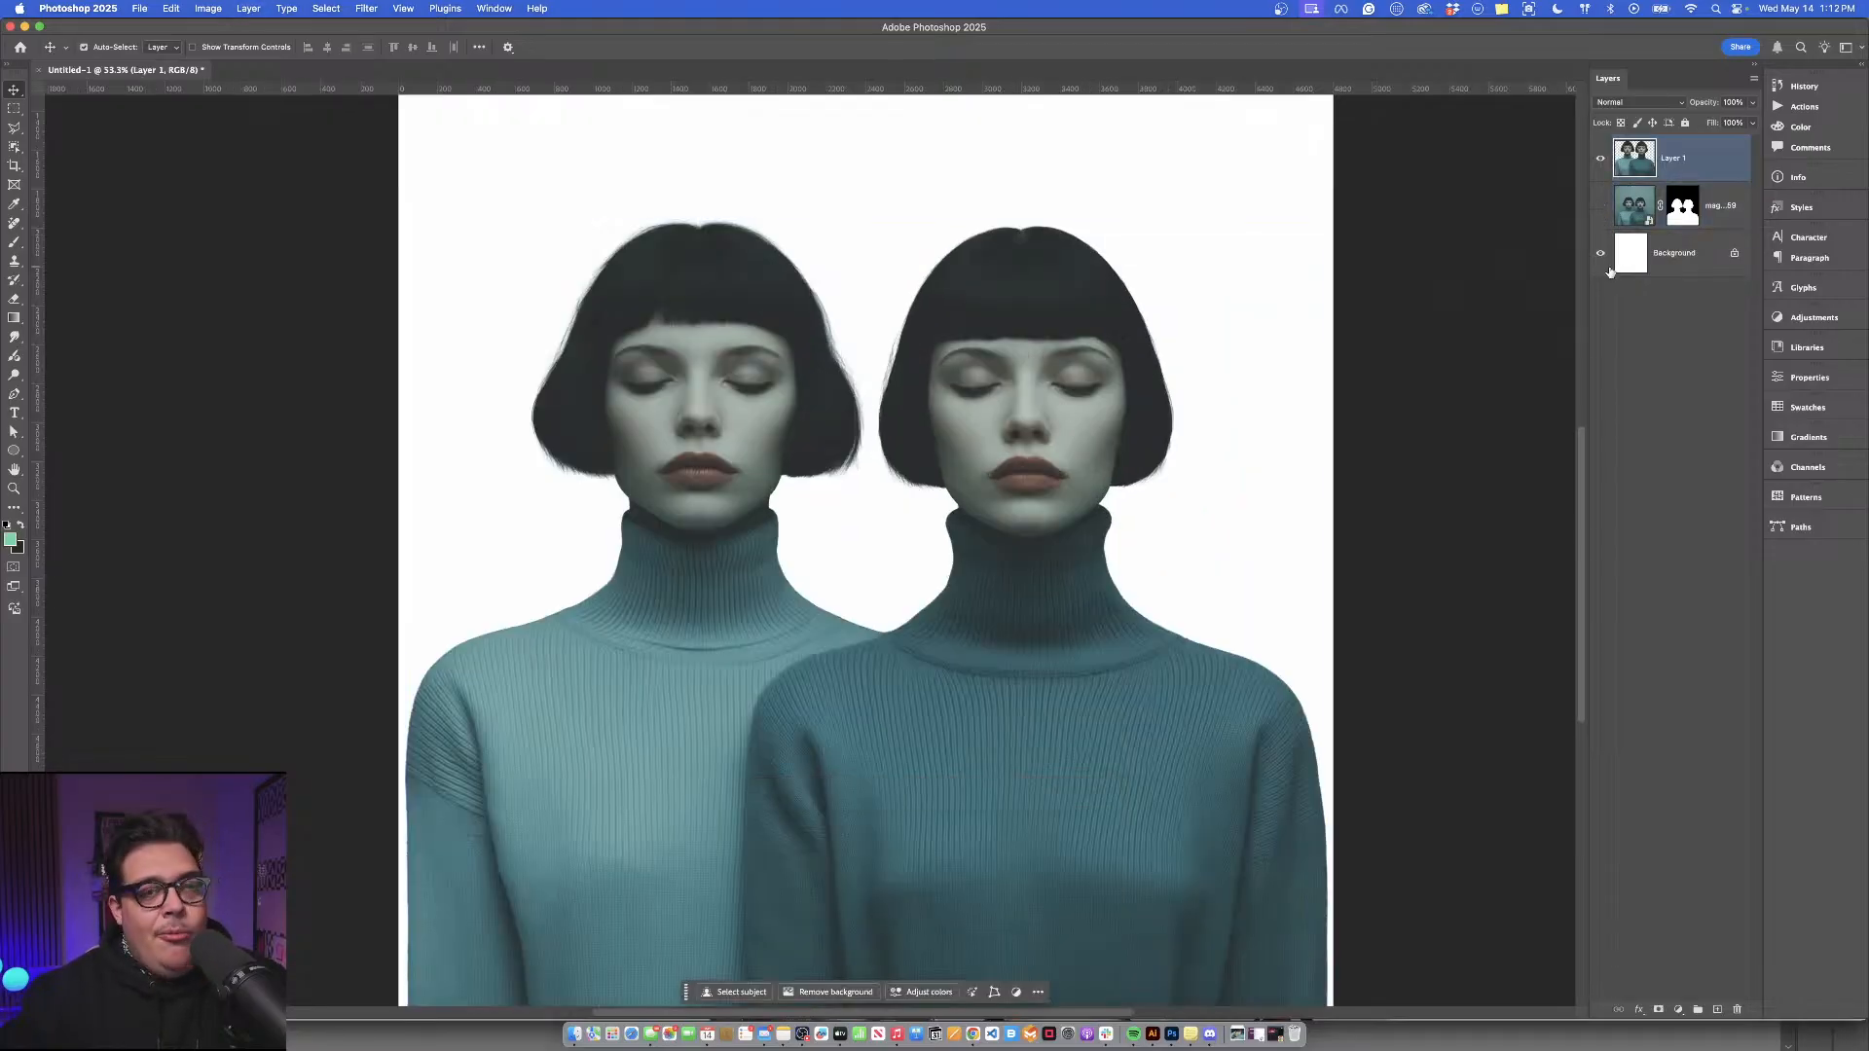
{"action": "left_click", "coordinate": [1601, 161], "text": "alt"}
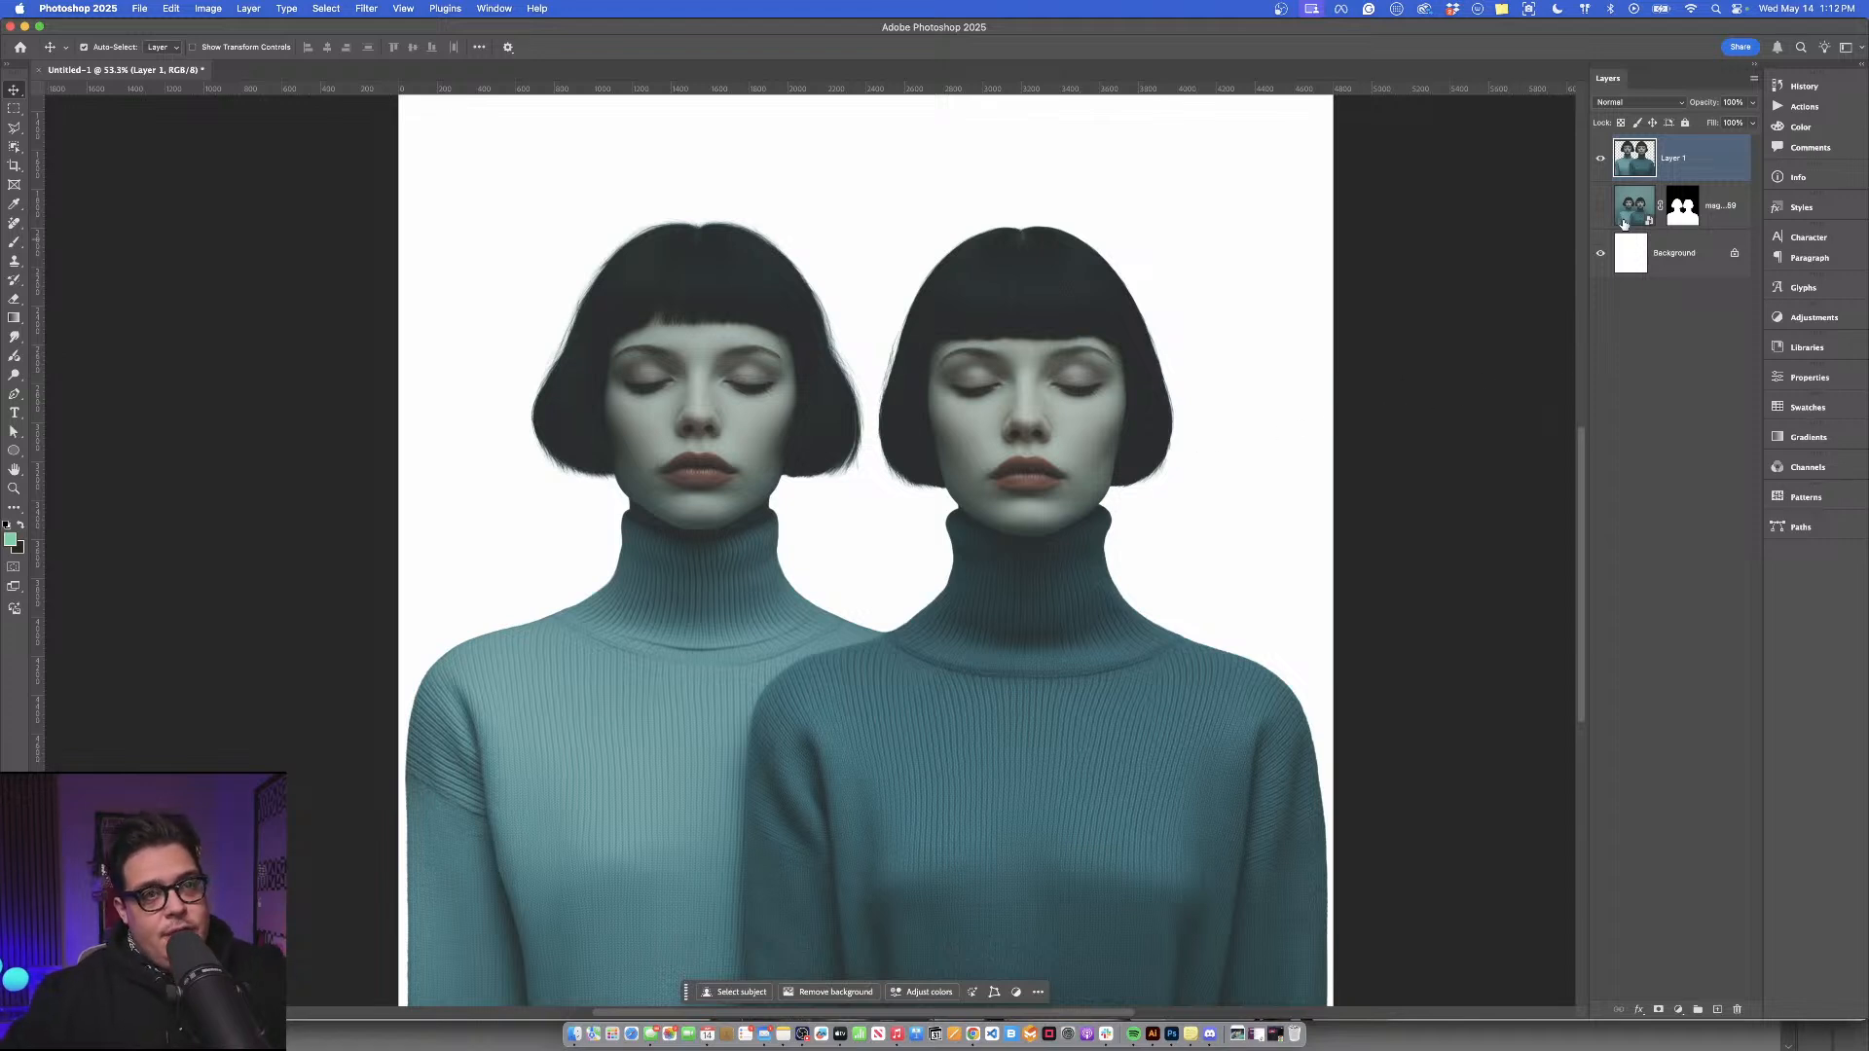
Try an object selection of the woman in the darker turtleneck, deselect it, and try detecting people for selection.
{"action": "scroll", "coordinate": [798, 716], "scroll_direction": "down", "scroll_amount": 1}
{"action": "key", "text": "h"}
{"action": "left_click_drag", "start_coordinate": [800, 714], "coordinate": [809, 686]}
{"action": "scroll", "coordinate": [810, 686], "scroll_direction": "down", "scroll_amount": 2}
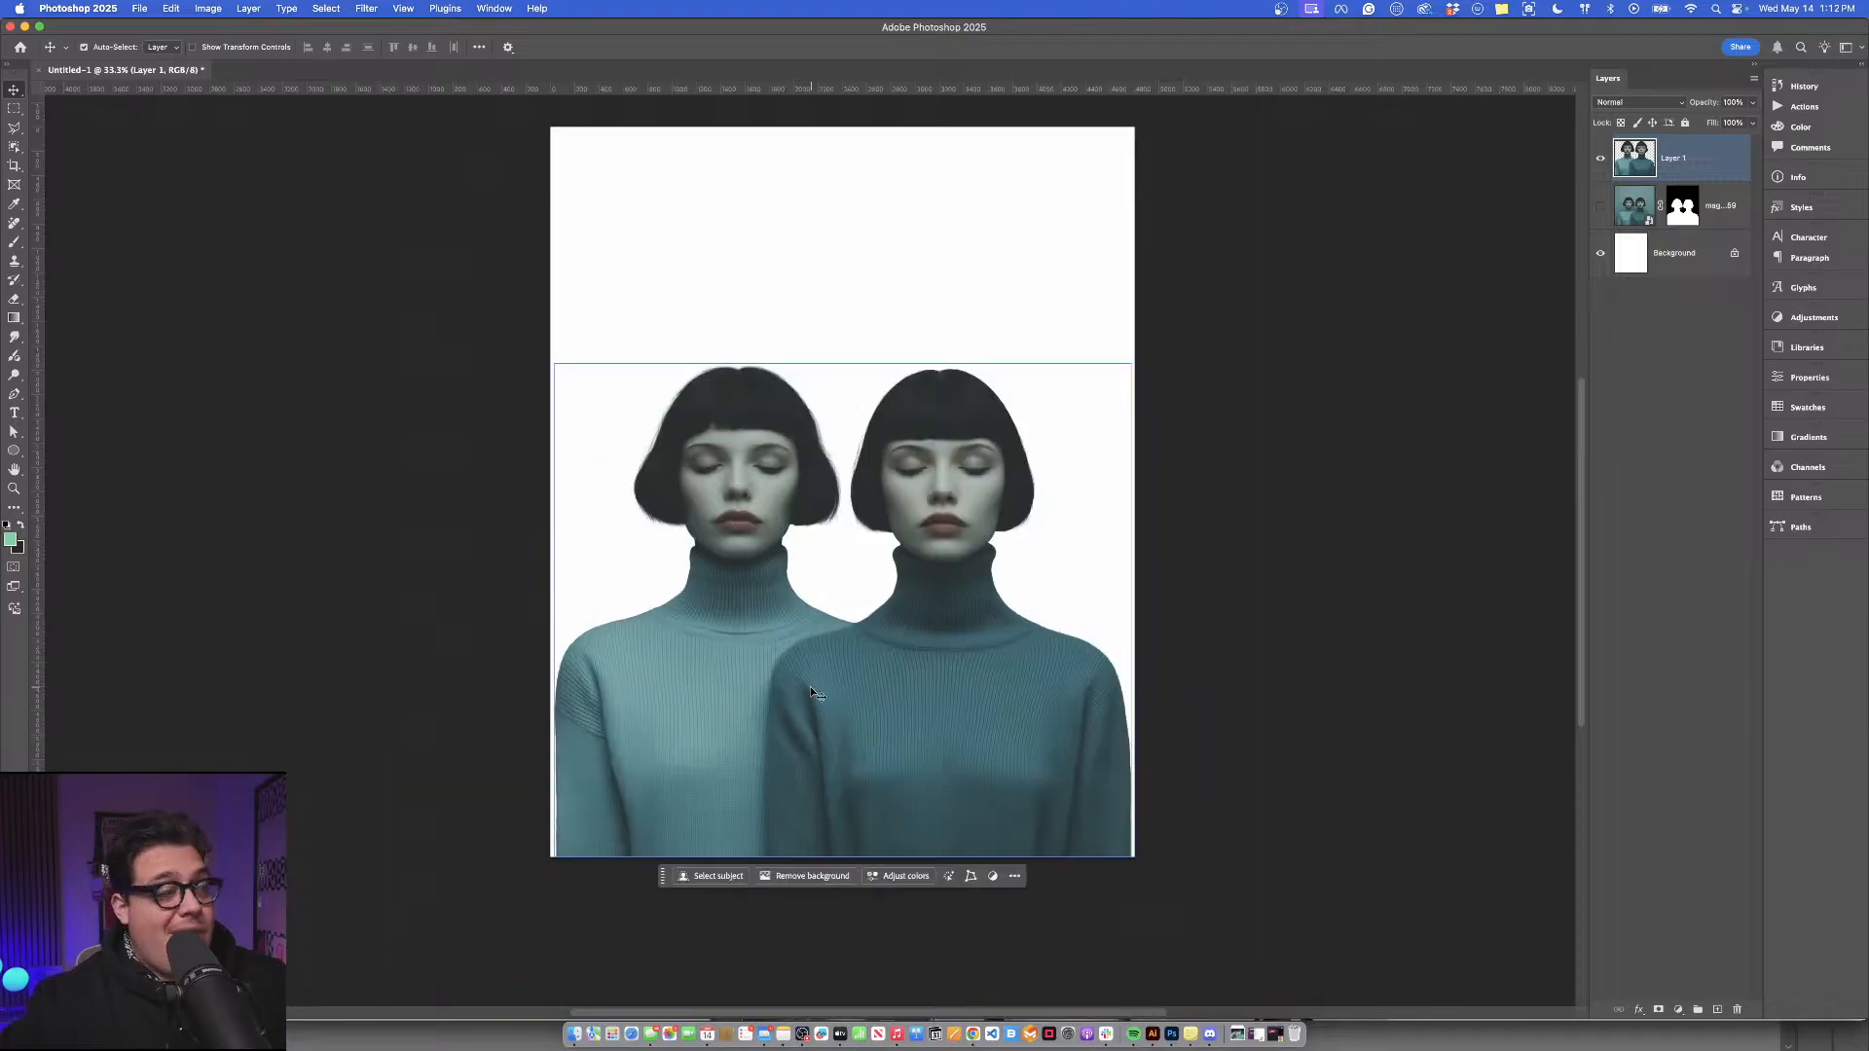
{"action": "left_click", "coordinate": [15, 148]}
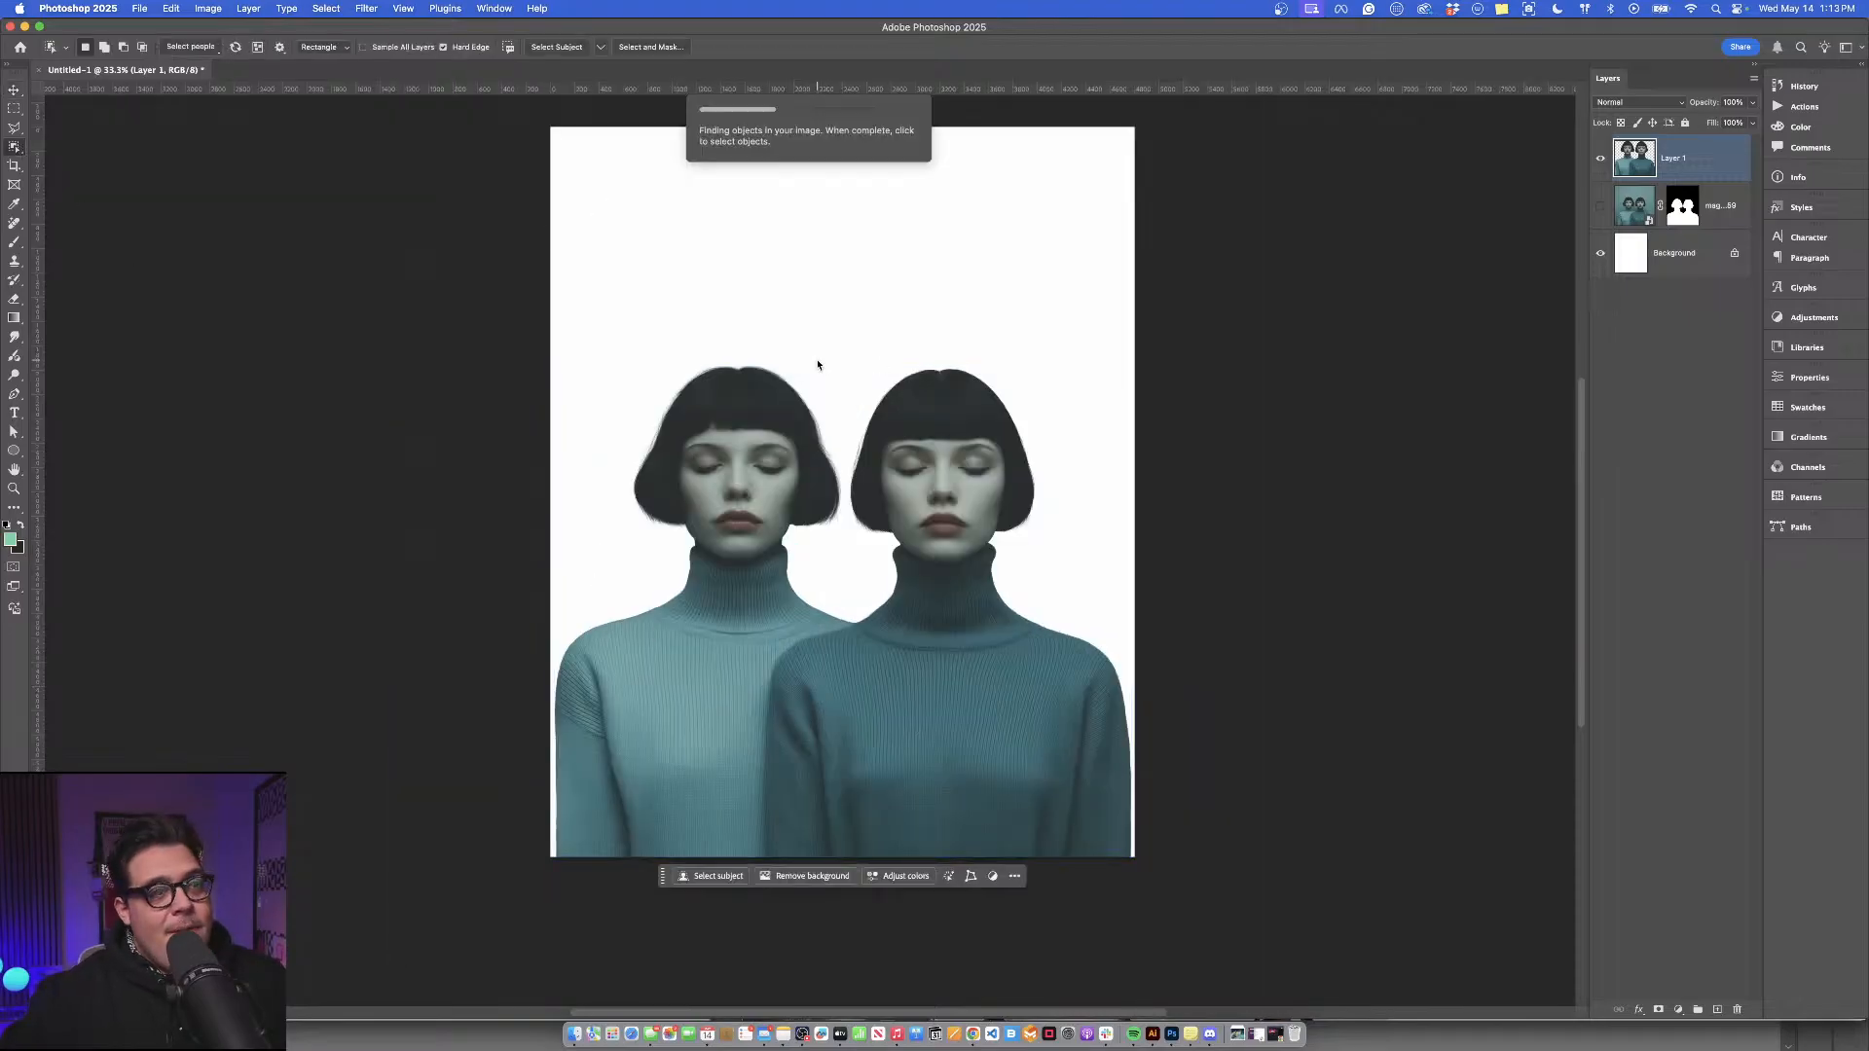
{"action": "left_click_drag", "start_coordinate": [816, 353], "coordinate": [1168, 865]}
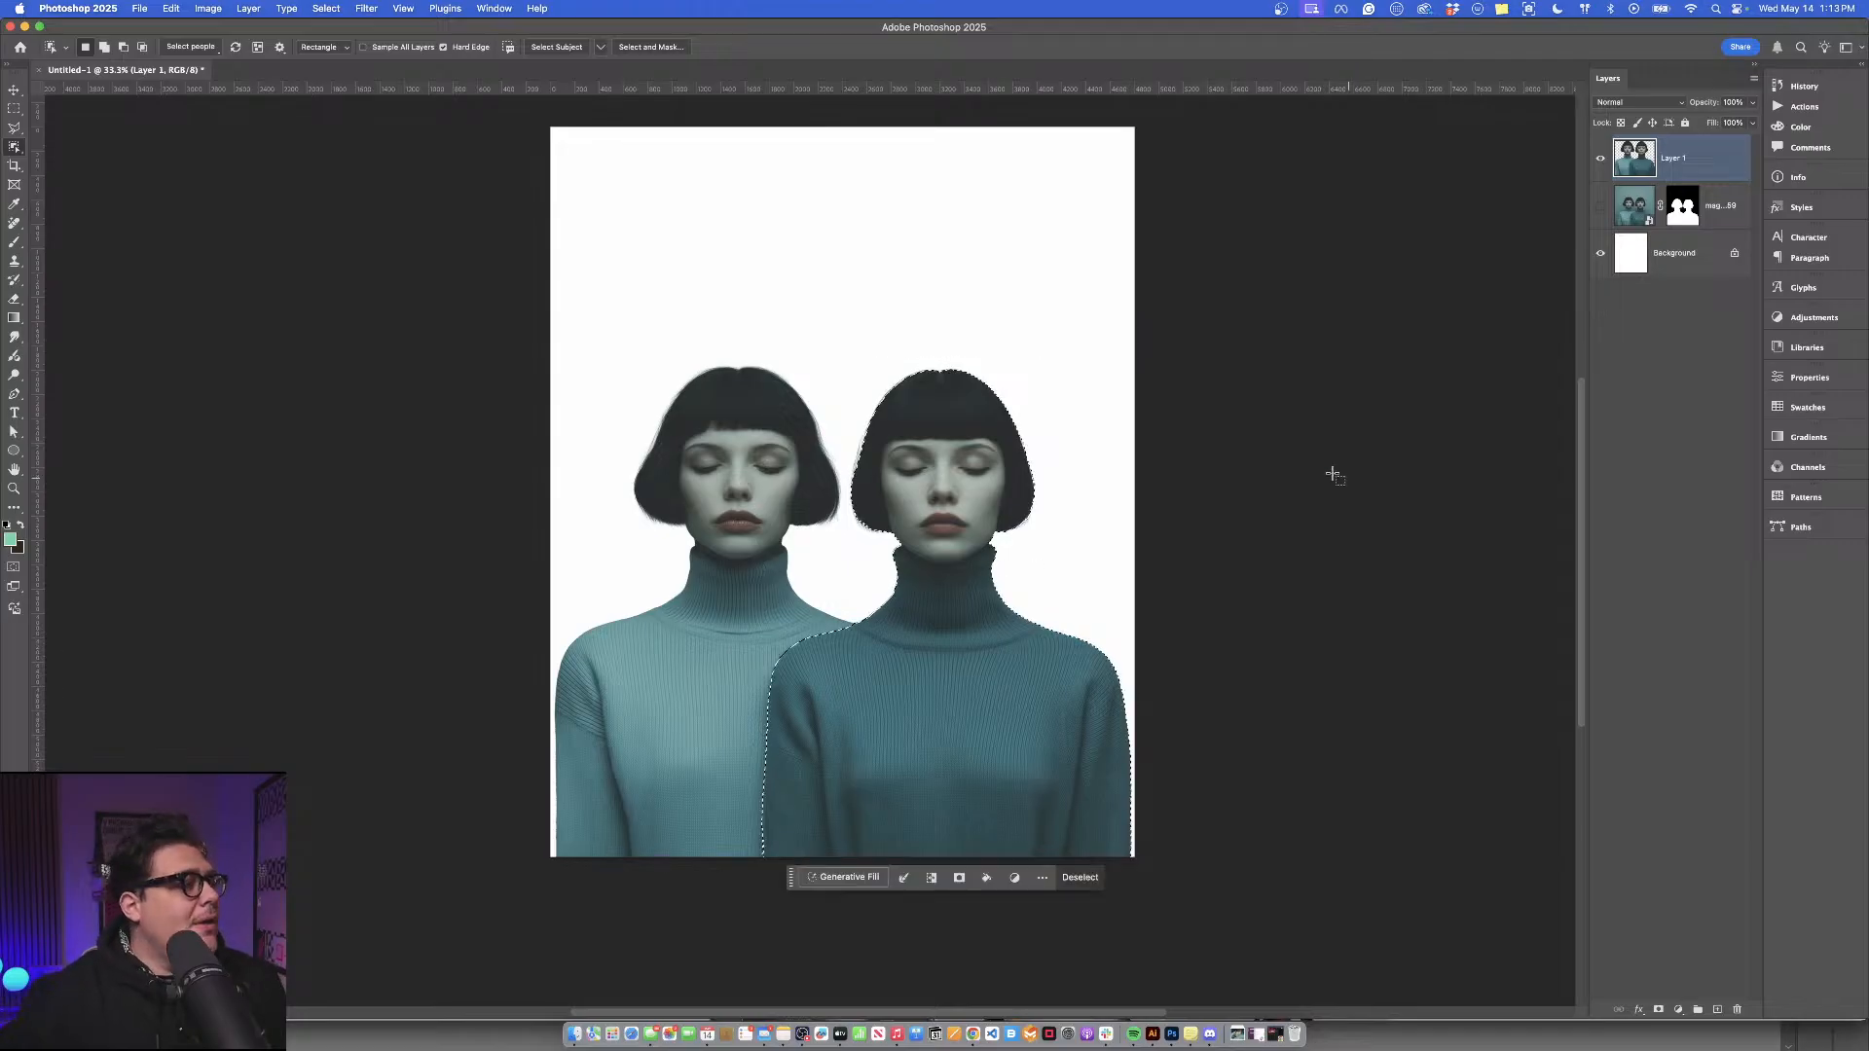
{"action": "key", "text": "ctrl+d"}
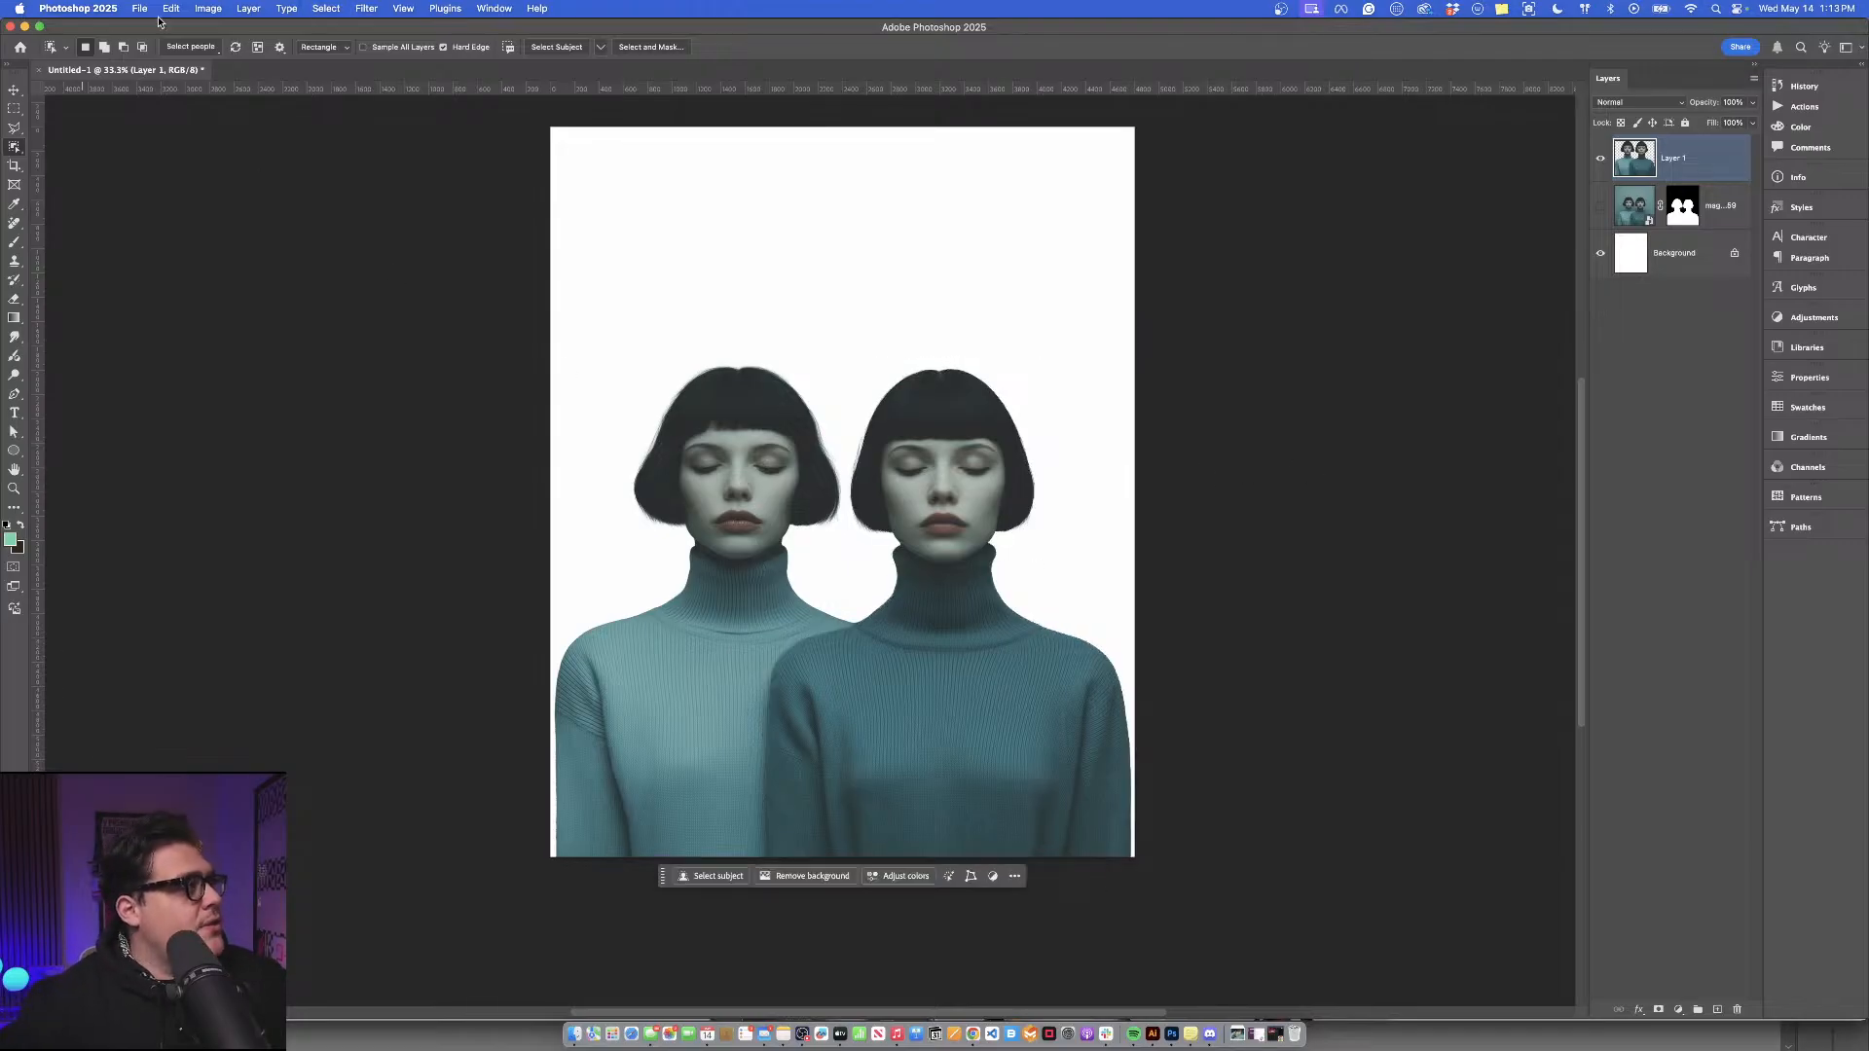
{"action": "left_click", "coordinate": [202, 51]}
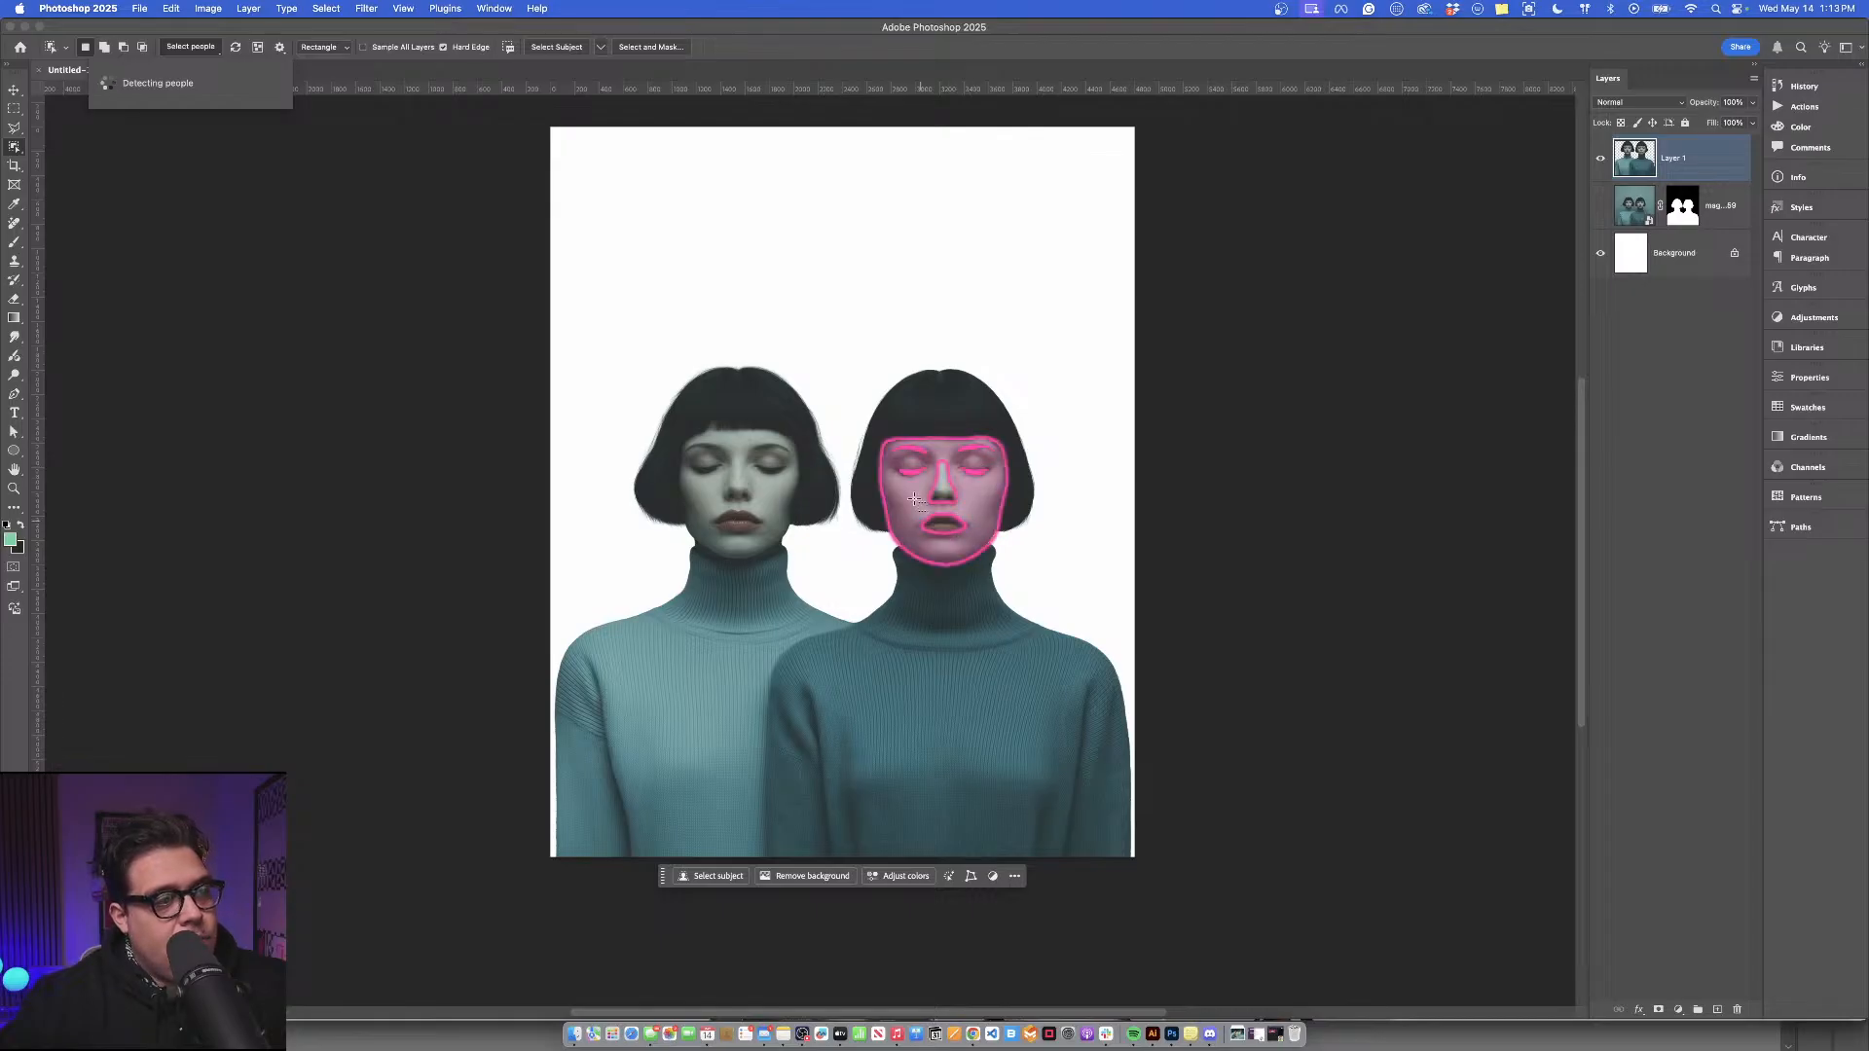
Select the woman in the darker turtleneck with Object Selection, copy her to a new layer, and compare it with Layer 1 hidden and shown.
{"action": "left_click_drag", "start_coordinate": [790, 359], "coordinate": [1216, 988]}
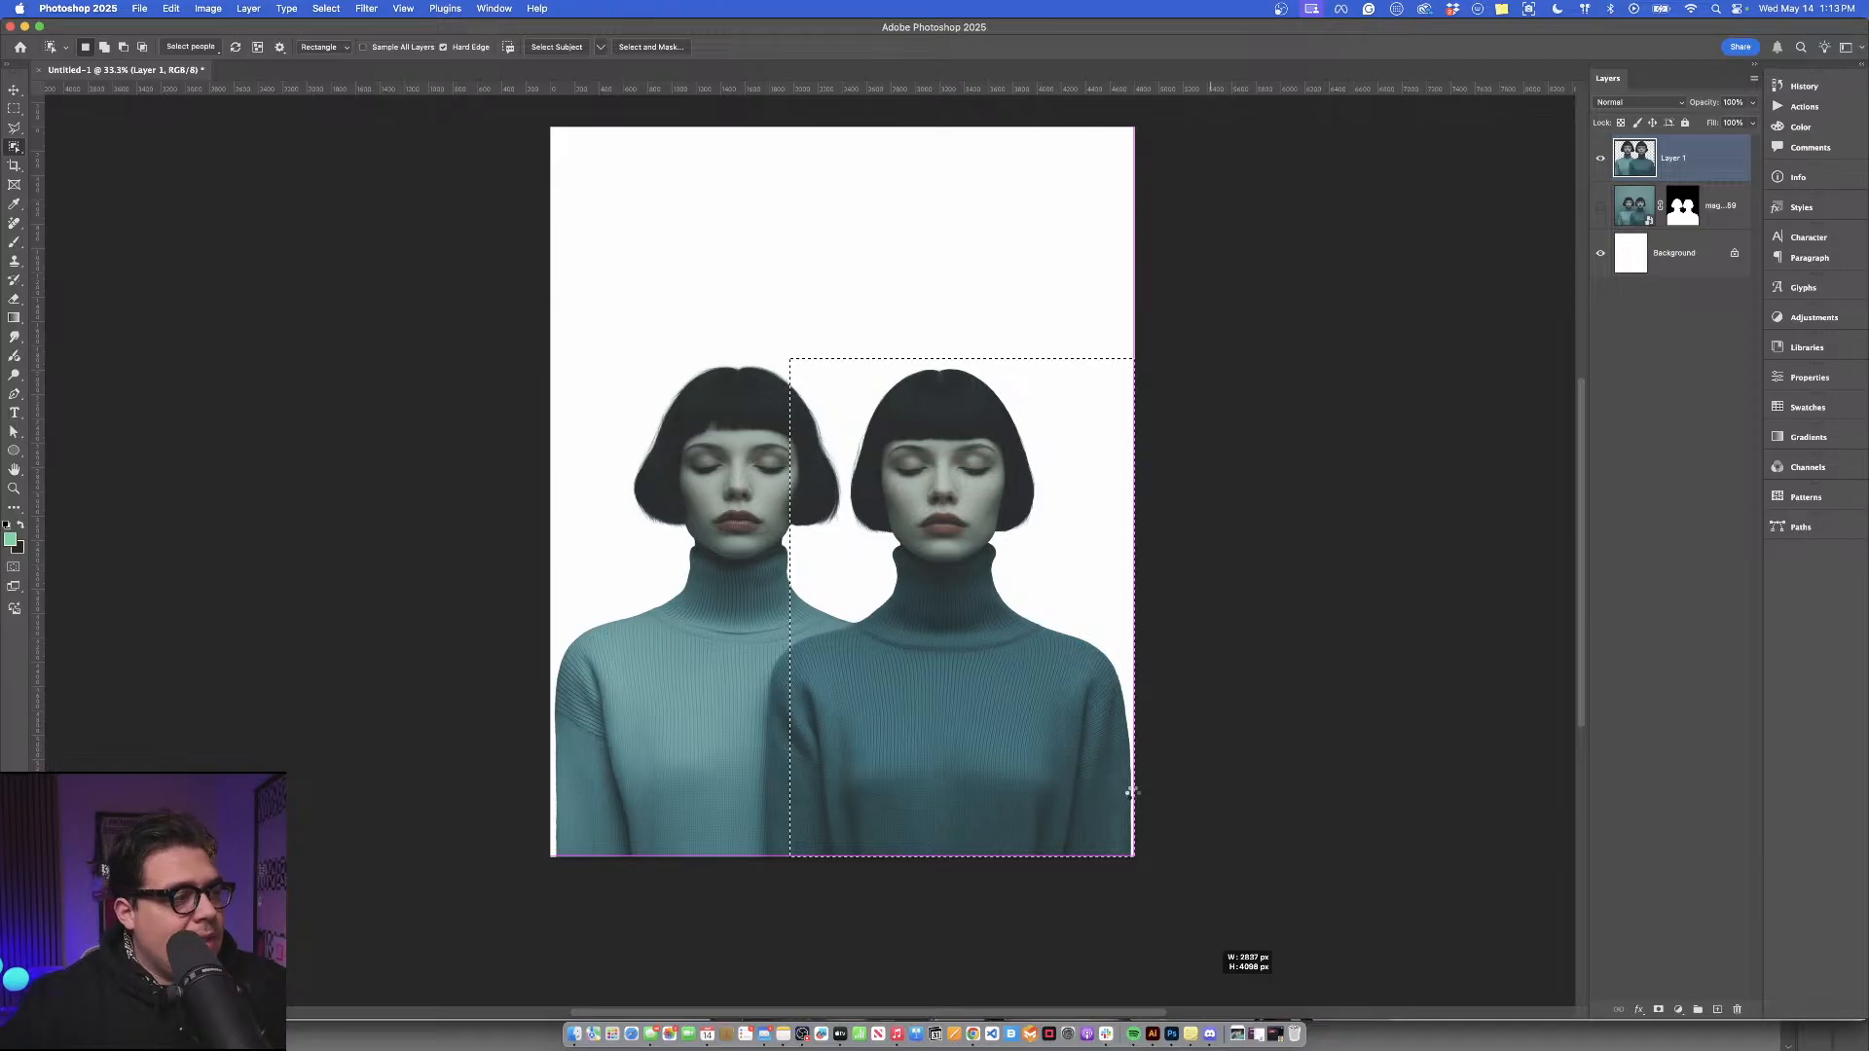
{"action": "left_click_drag", "start_coordinate": [1129, 791], "coordinate": [1030, 749]}
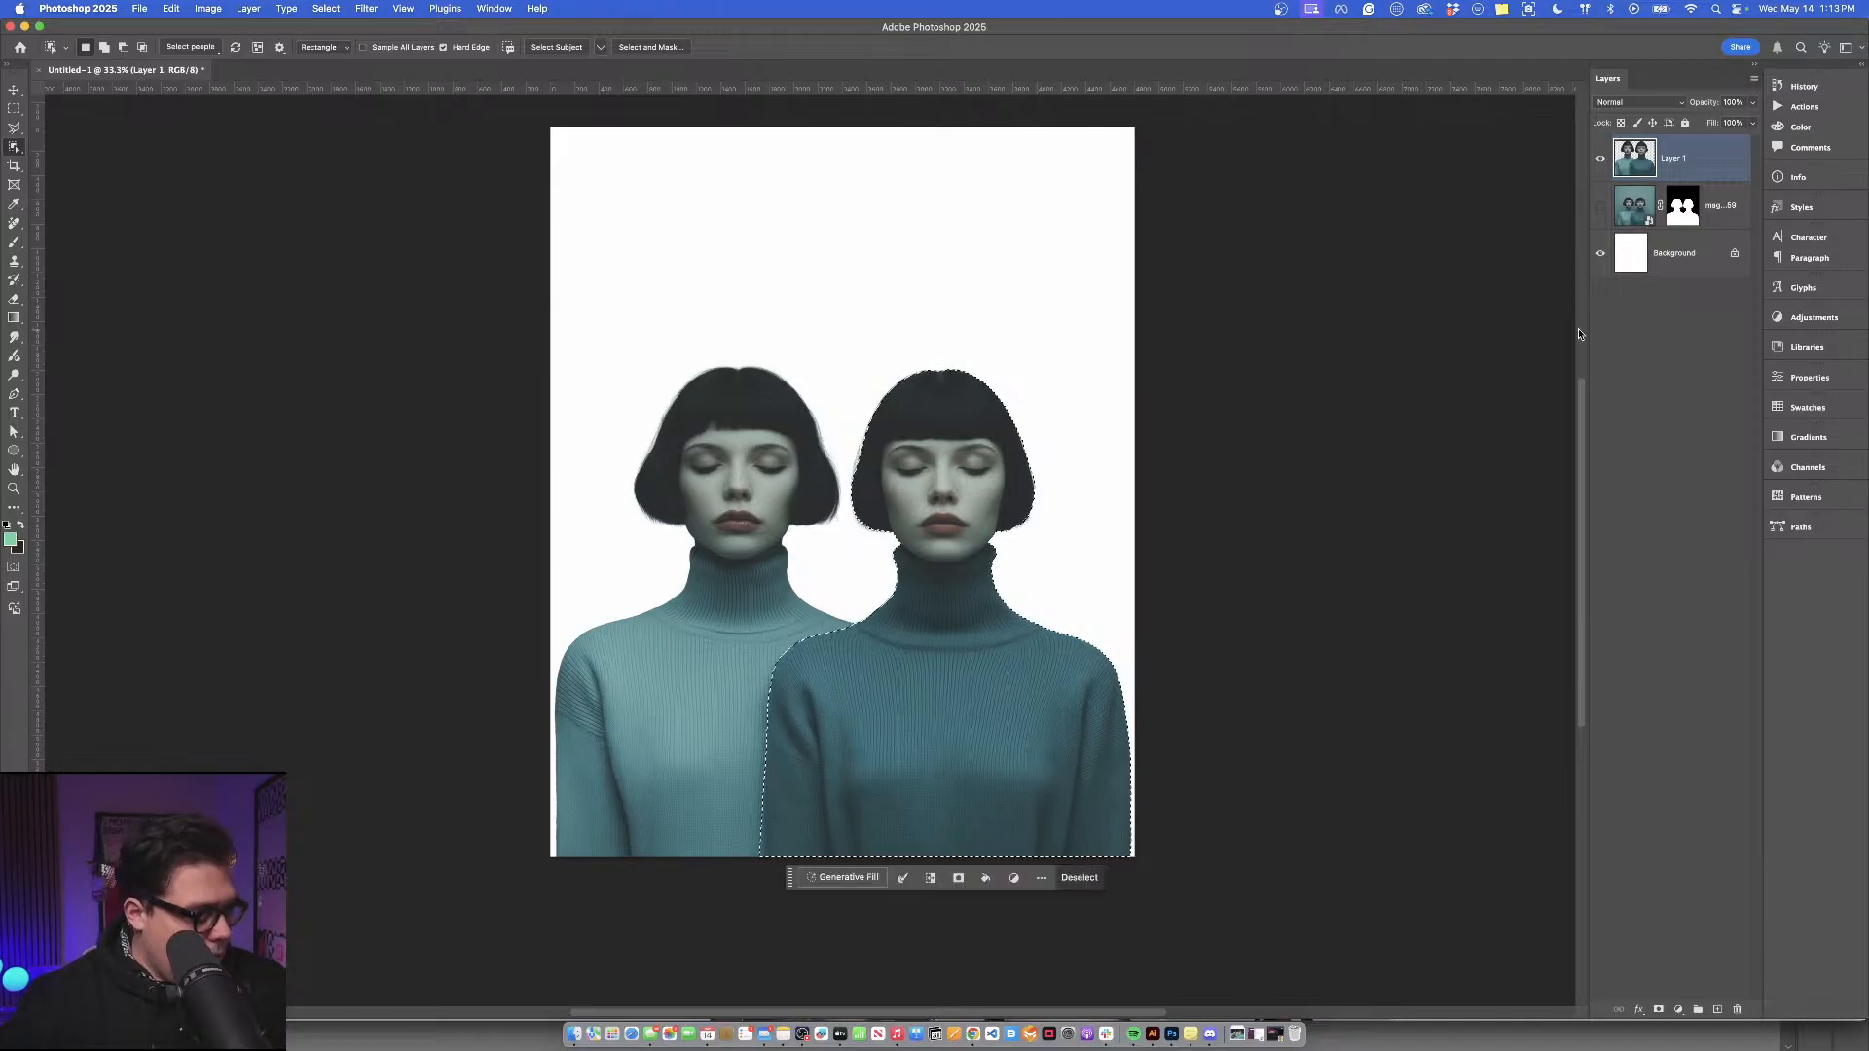
{"action": "key", "text": "ctrl+j"}
{"action": "left_click", "coordinate": [1600, 206]}
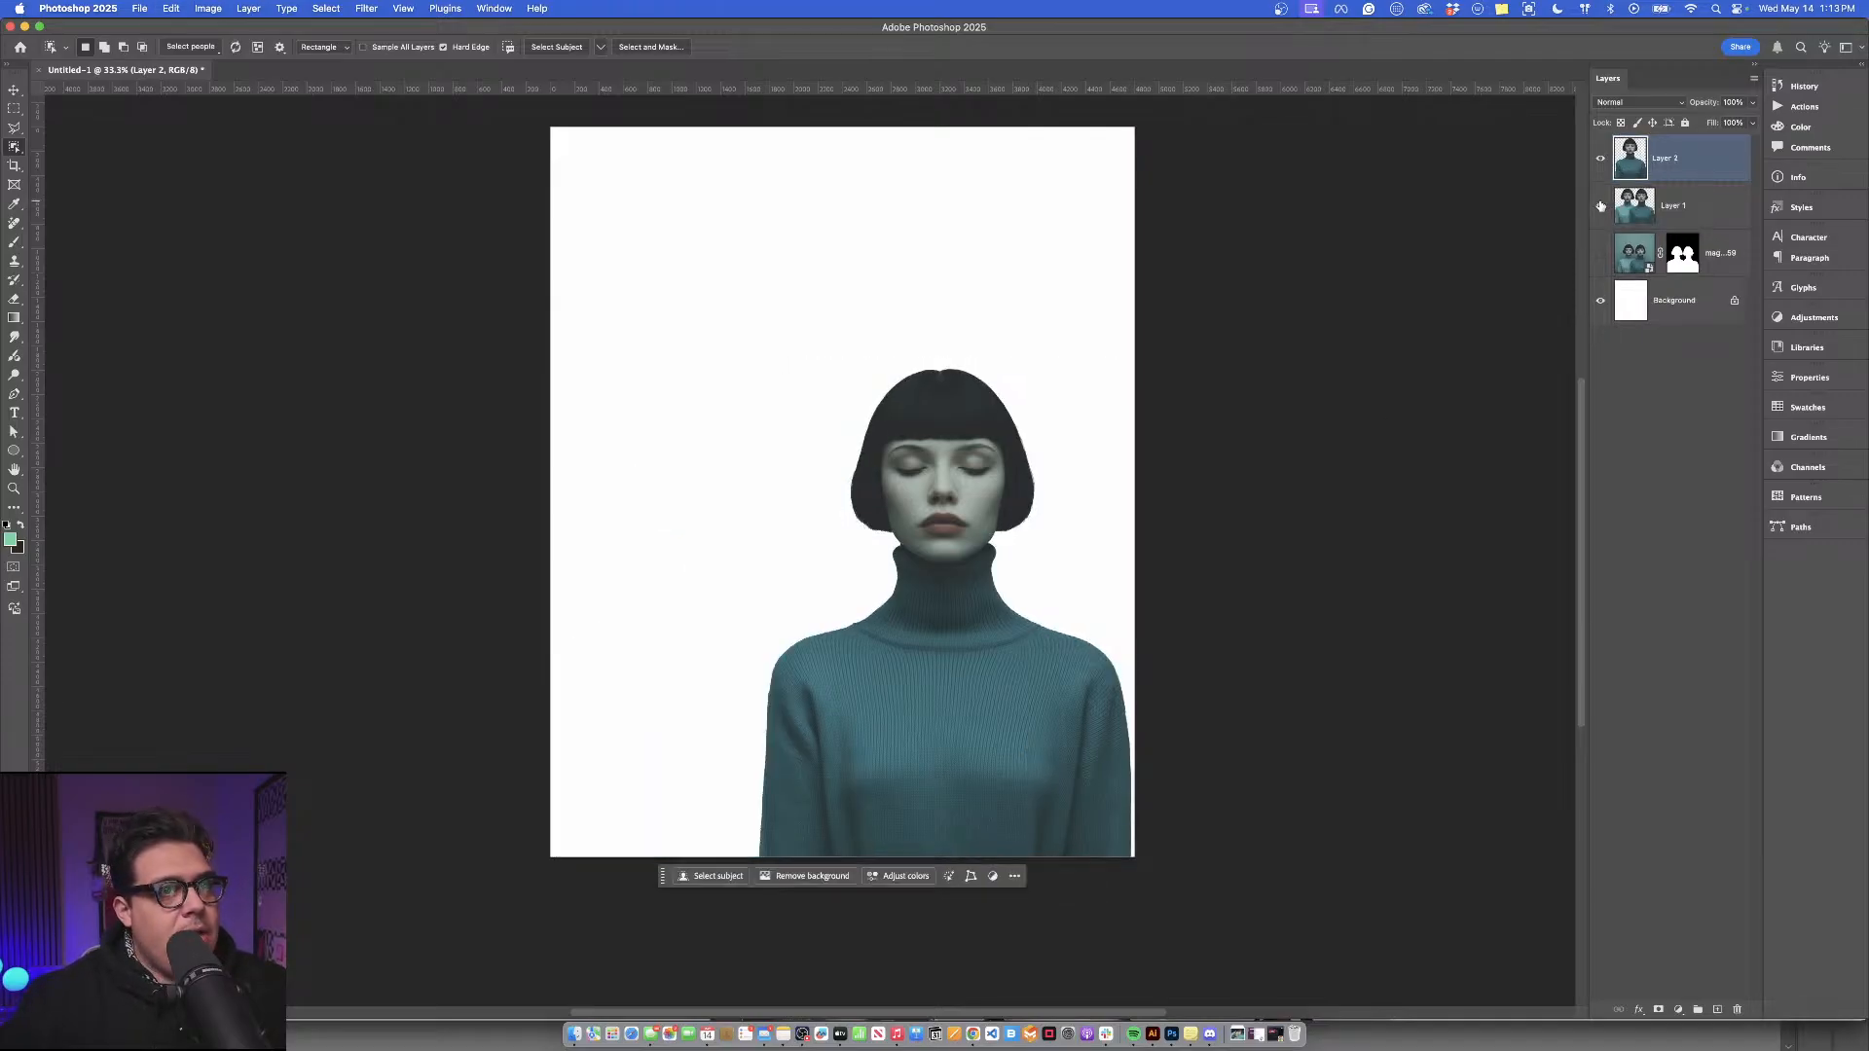
{"action": "left_click", "coordinate": [1600, 205]}
{"action": "left_click", "coordinate": [1600, 205]}
{"action": "left_click", "coordinate": [1600, 206]}
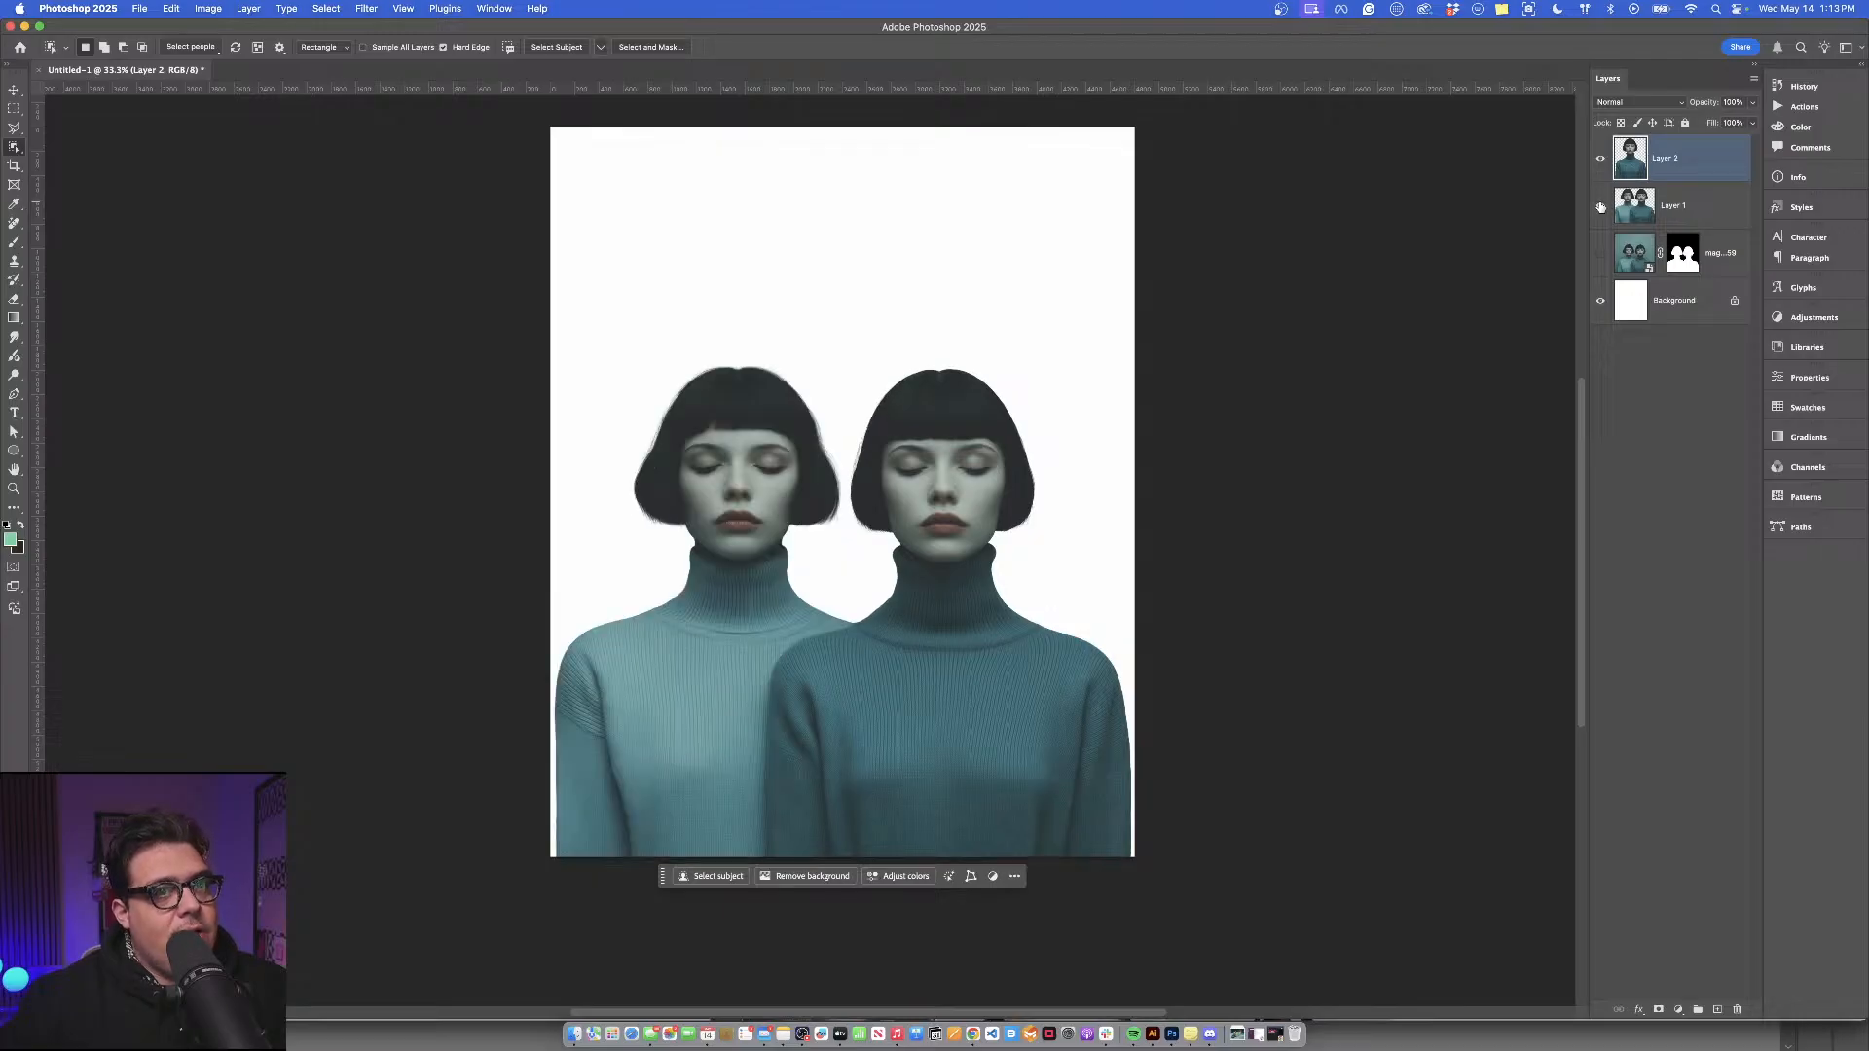
Load the copied woman's outline from Layer 2 as a selection and make Layer 1 active.
{"action": "left_click", "coordinate": [1643, 172], "text": "super"}
{"action": "left_click", "coordinate": [1694, 206]}
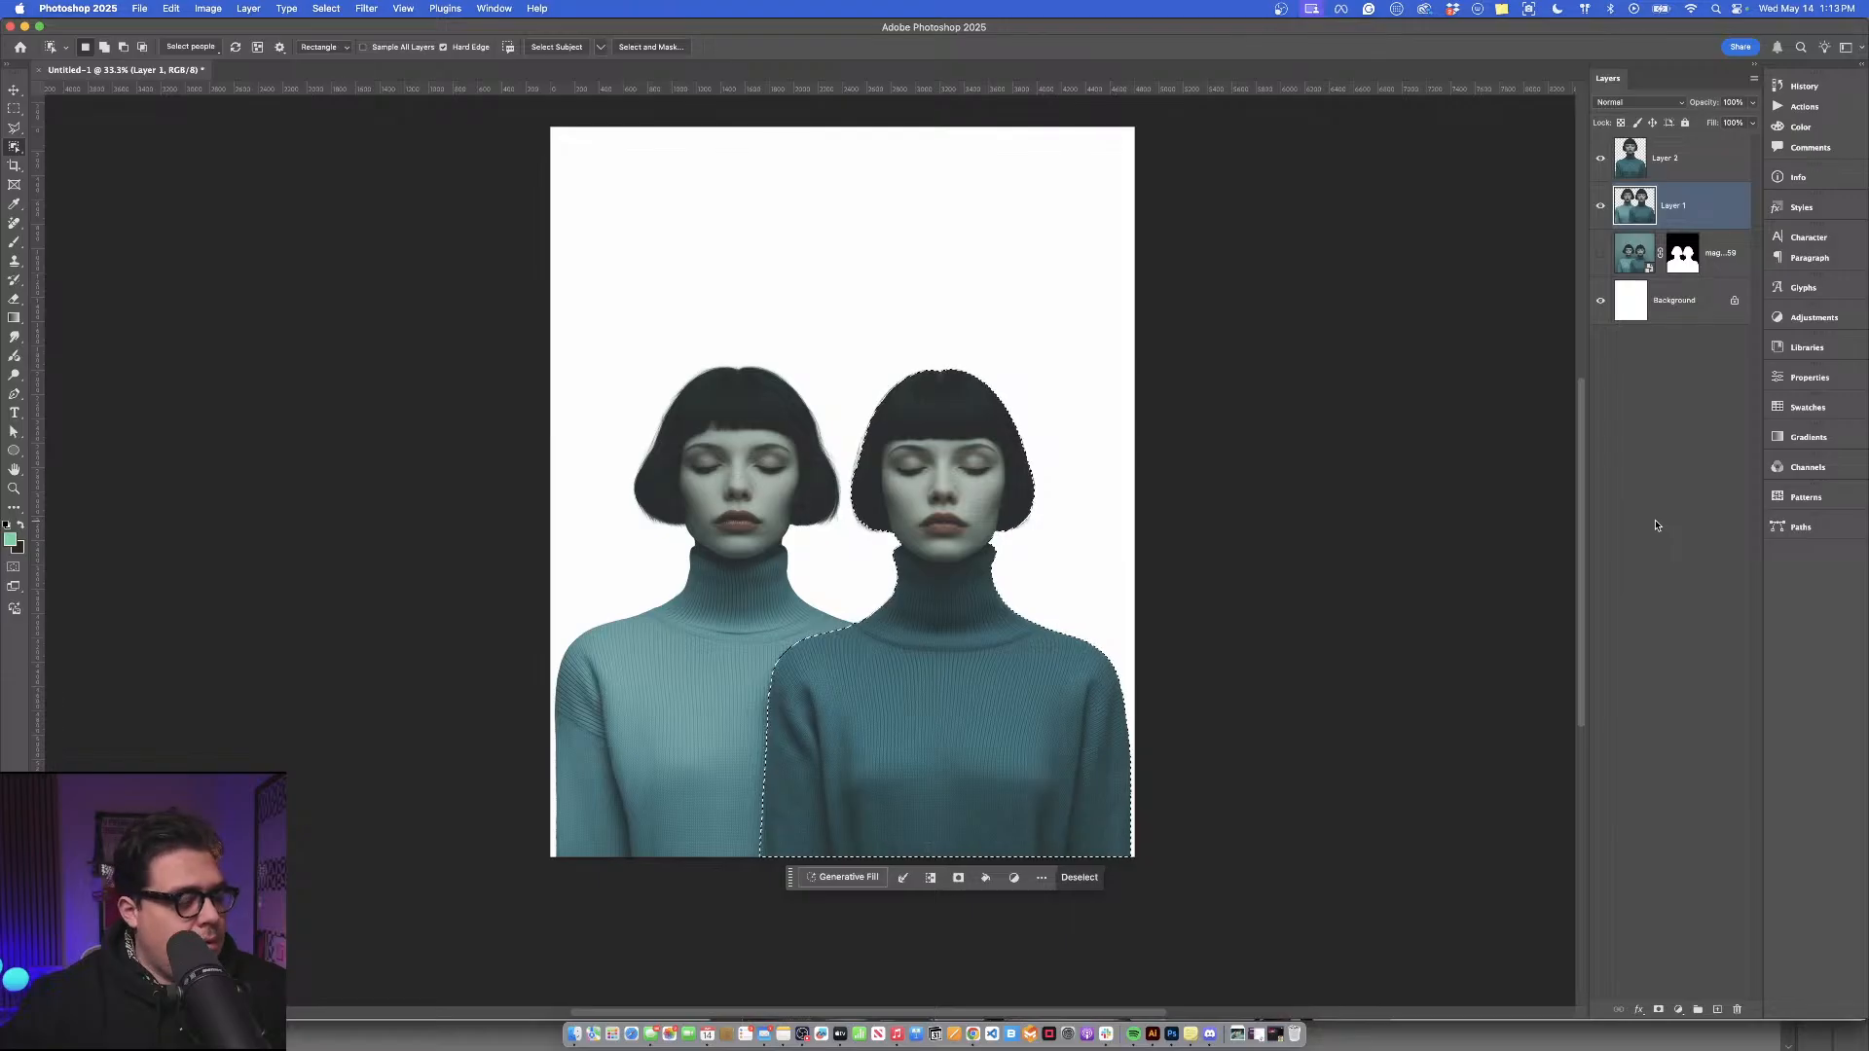
{"action": "key", "text": "shift+super+i"}
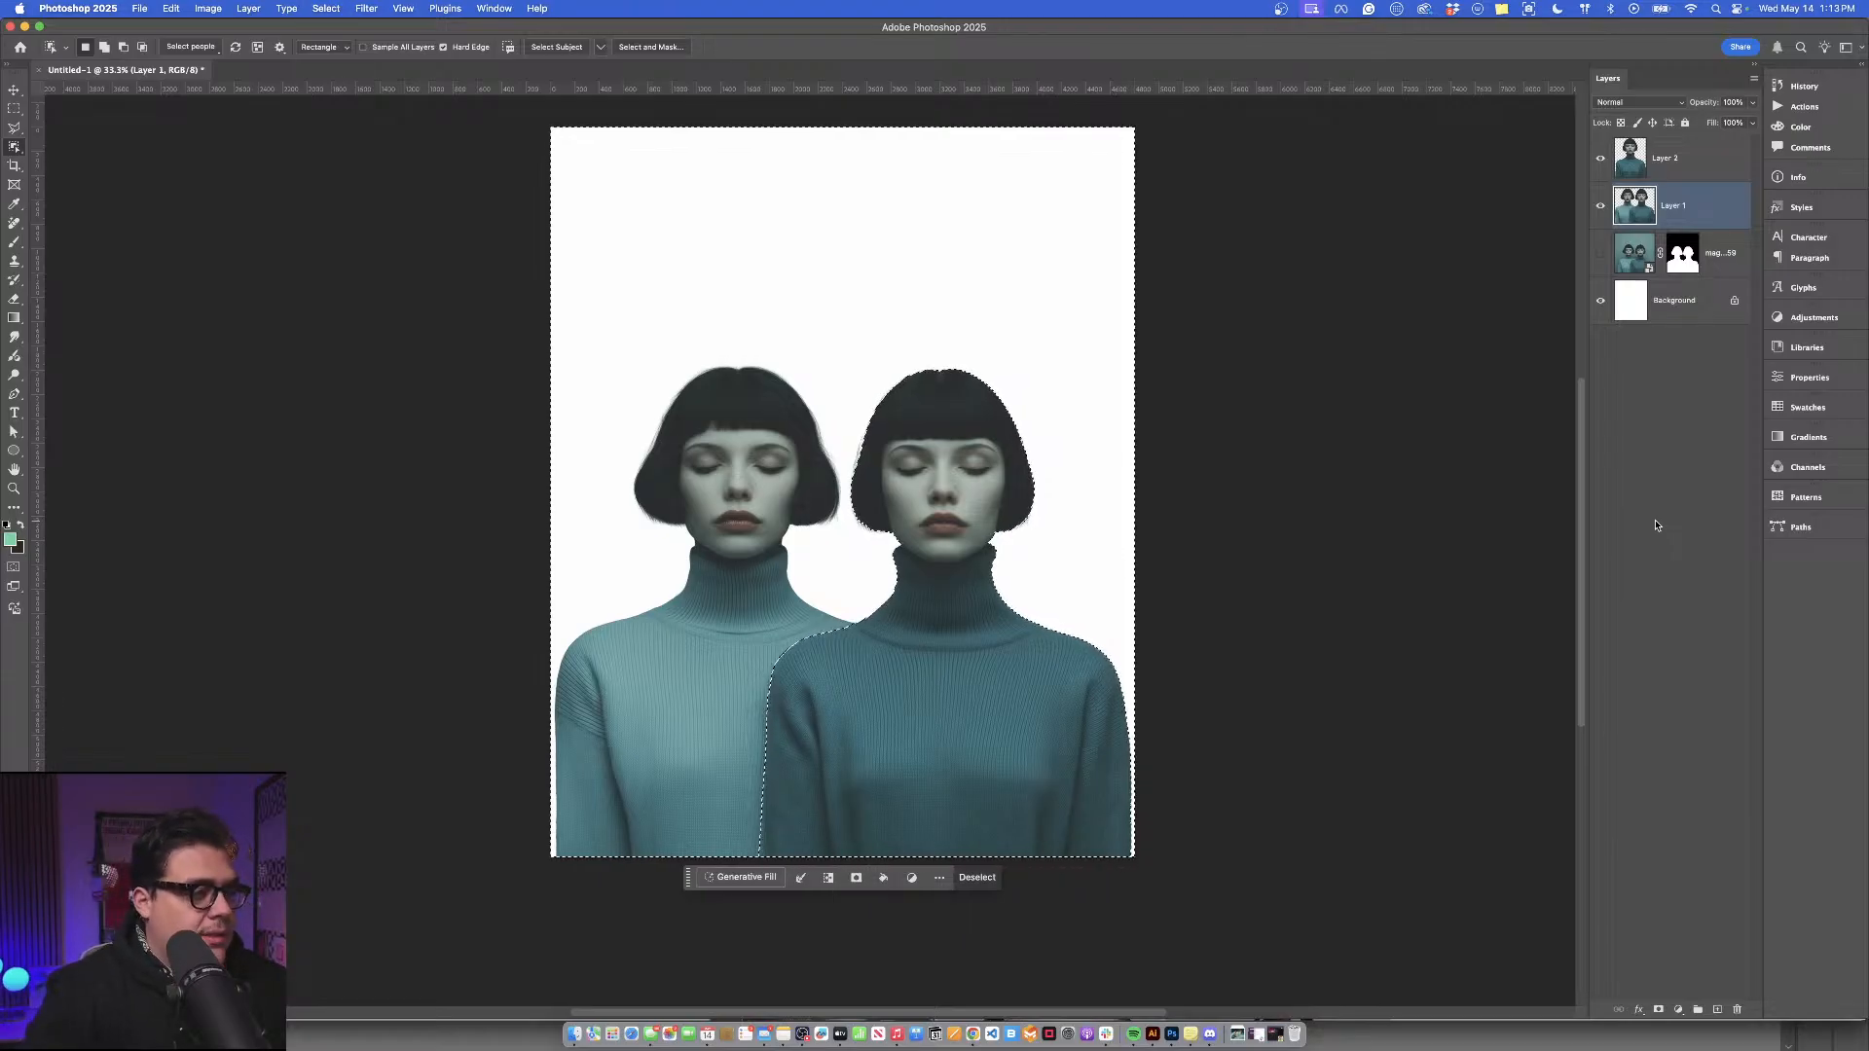
{"action": "key", "text": "Delete"}
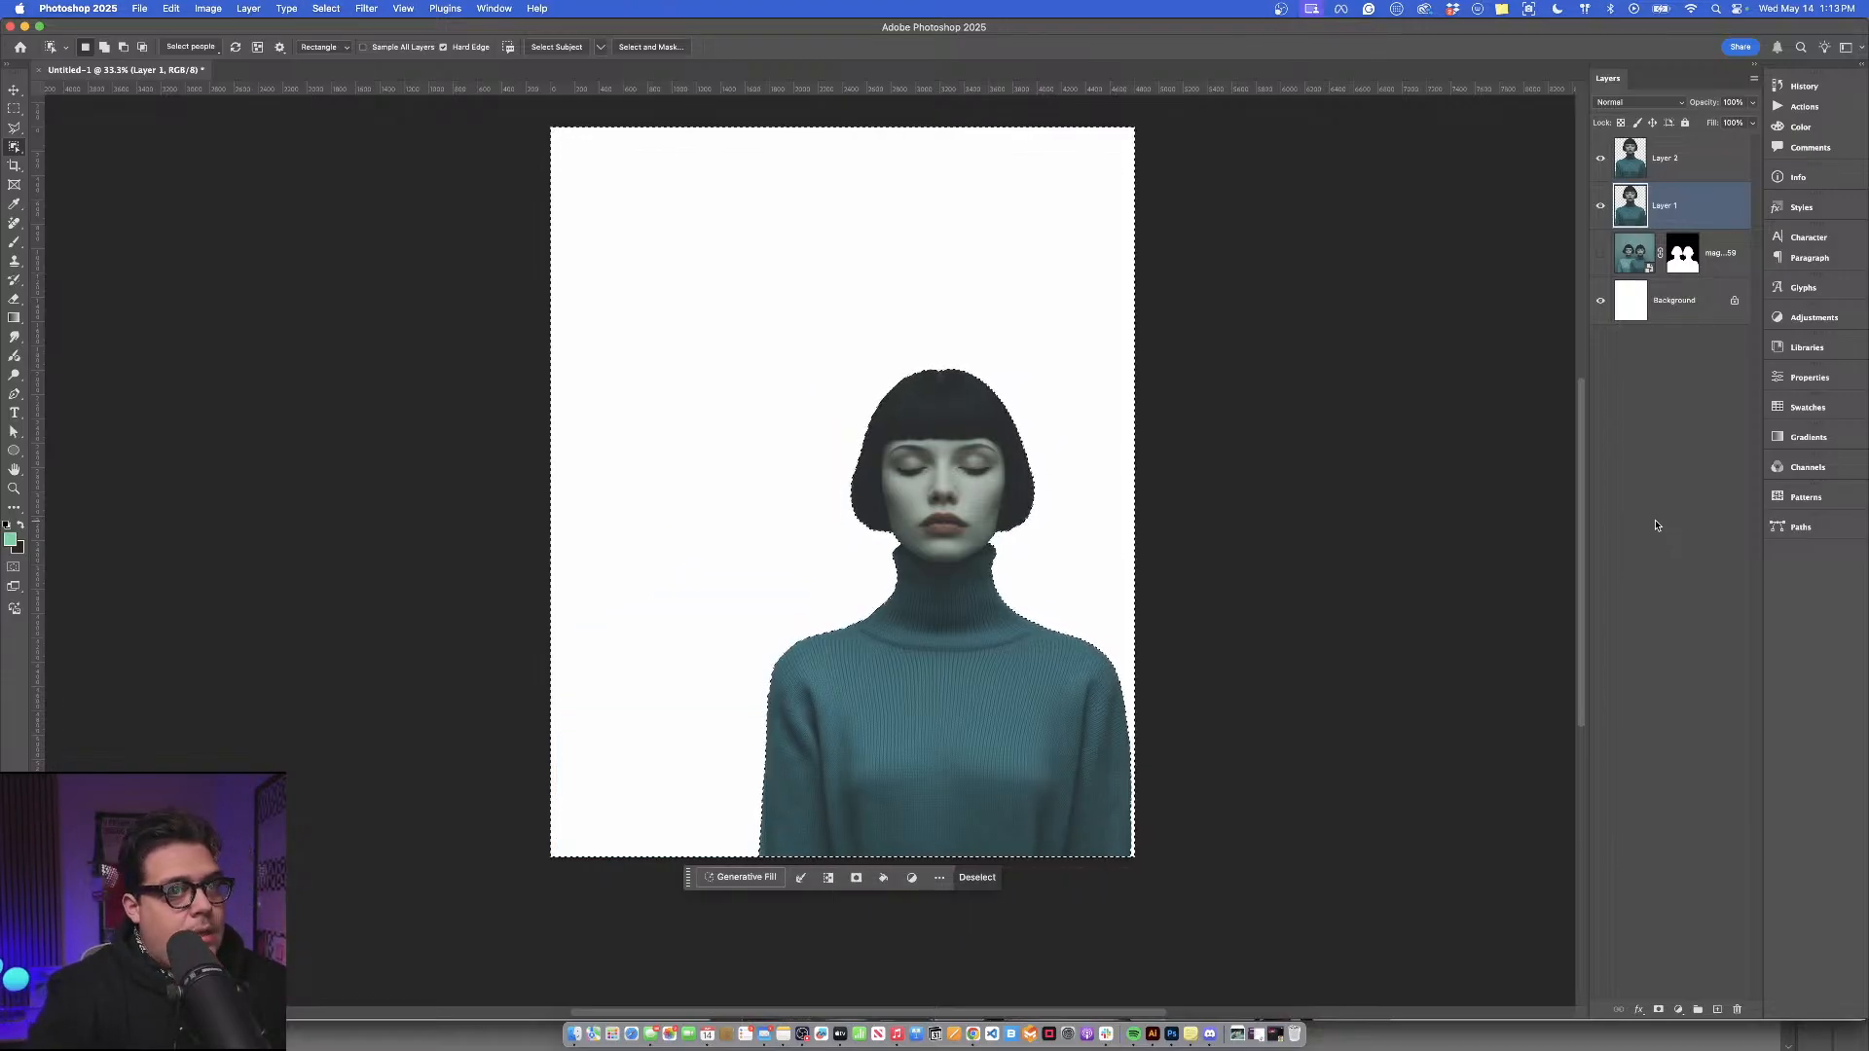
{"action": "key", "text": "super+z"}
{"action": "key", "text": "shift+super+i"}
Delete the selected woman in the darker turtleneck from Layer 1 and clear the selection.
{"action": "key", "text": "Delete"}
{"action": "key", "text": "shift+super+i"}
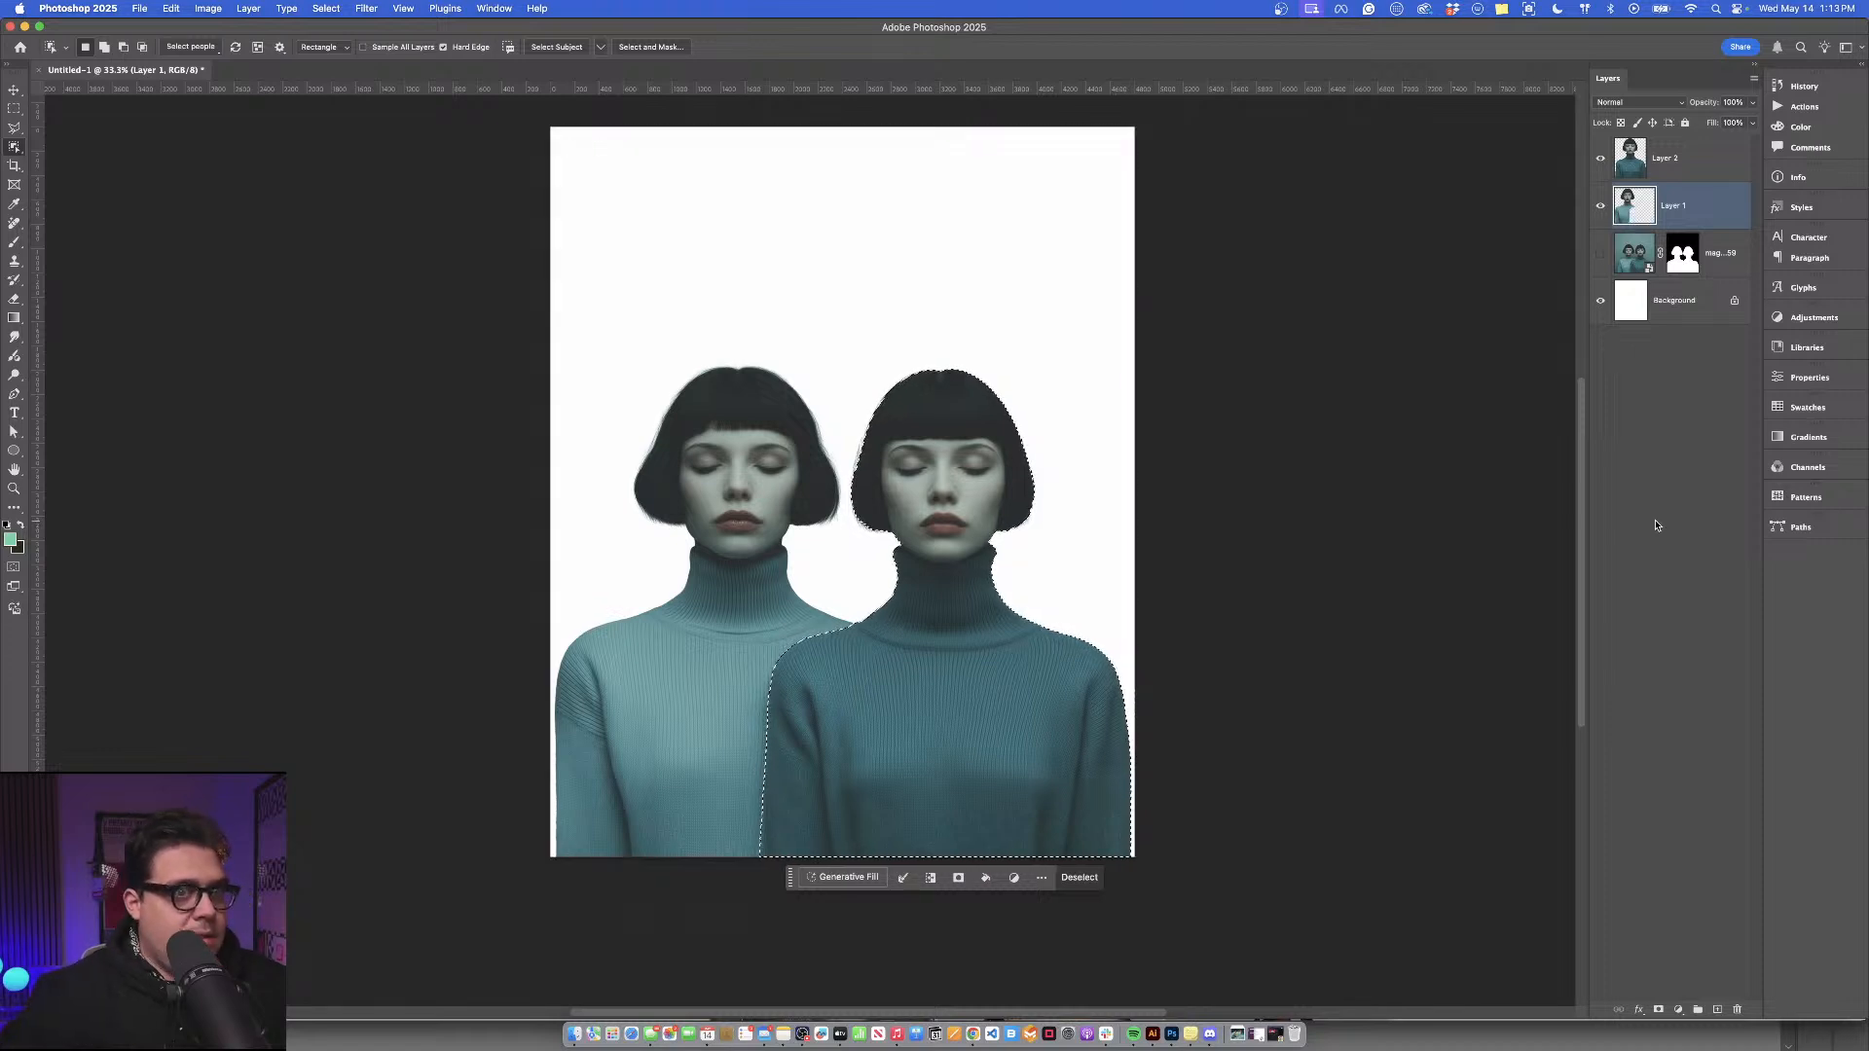
{"action": "key", "text": "super+d"}
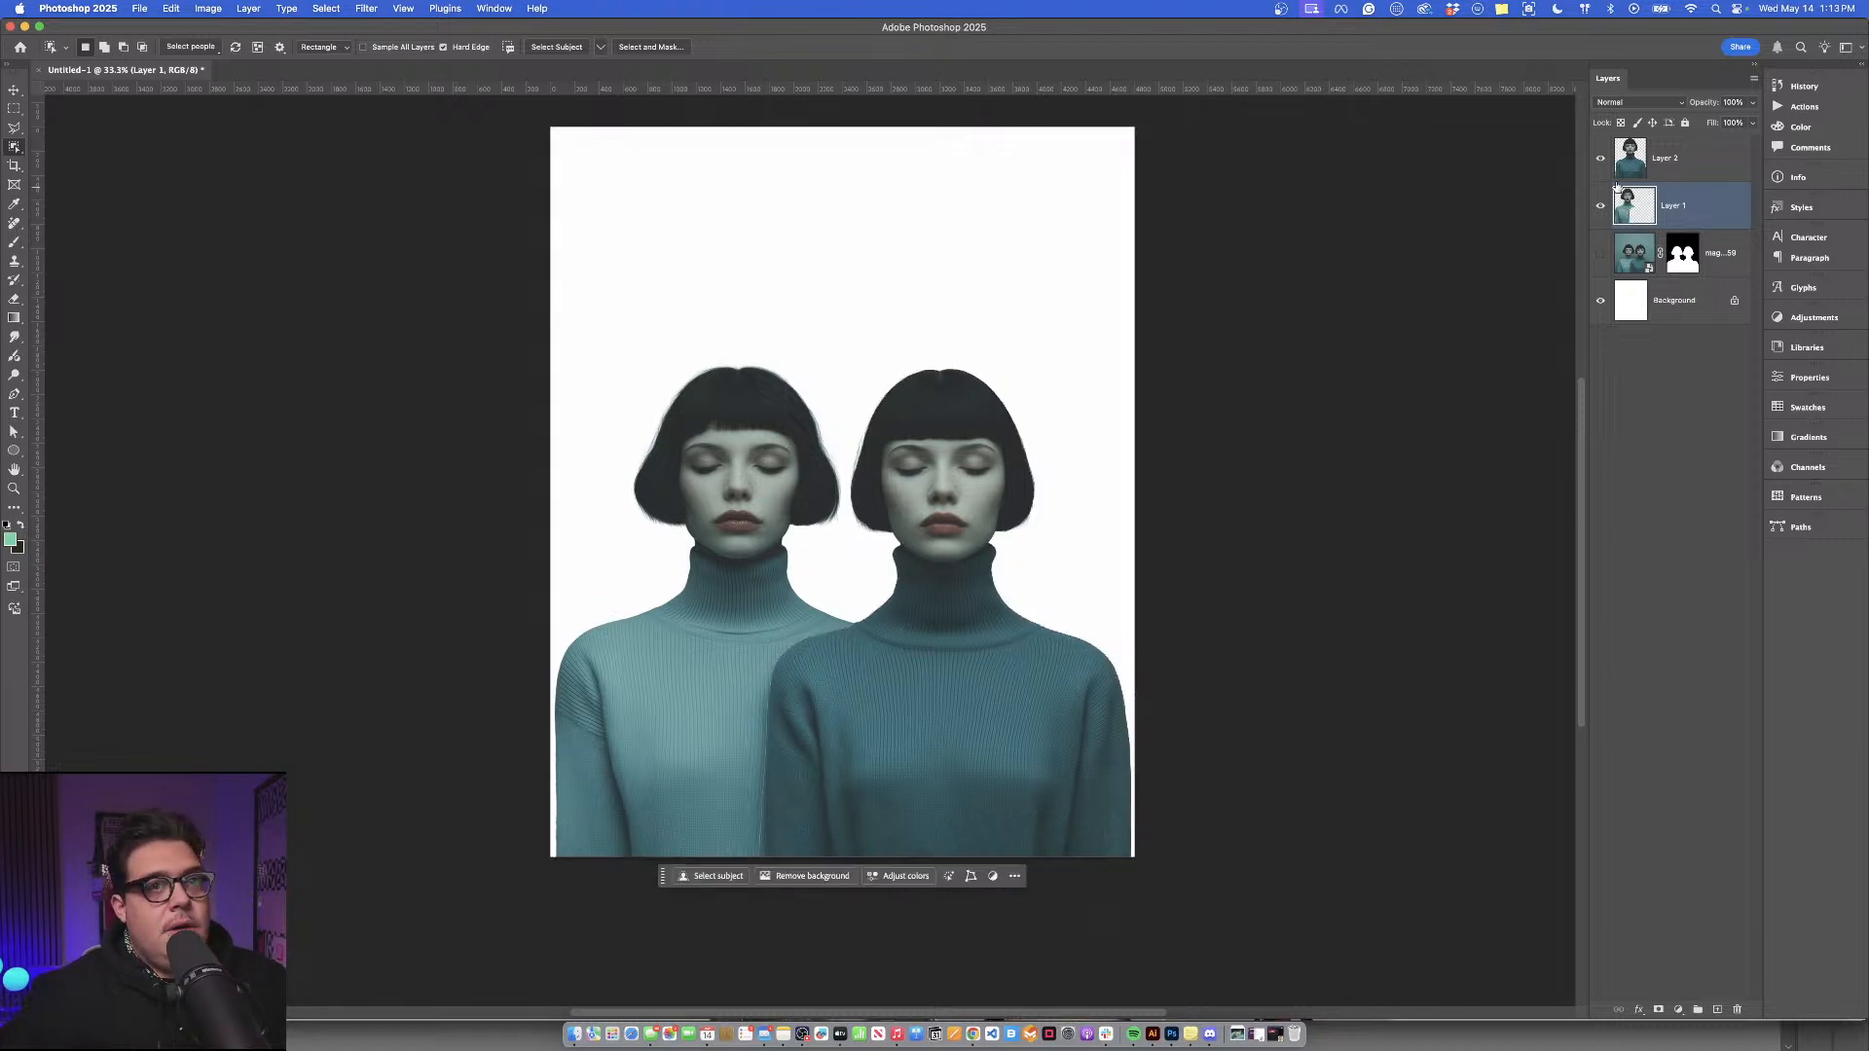
Check the two separated women's layers individually, and inspect the cut edges around the removed figure's hair and neck on Layer 1.
{"action": "left_click", "coordinate": [1601, 160]}
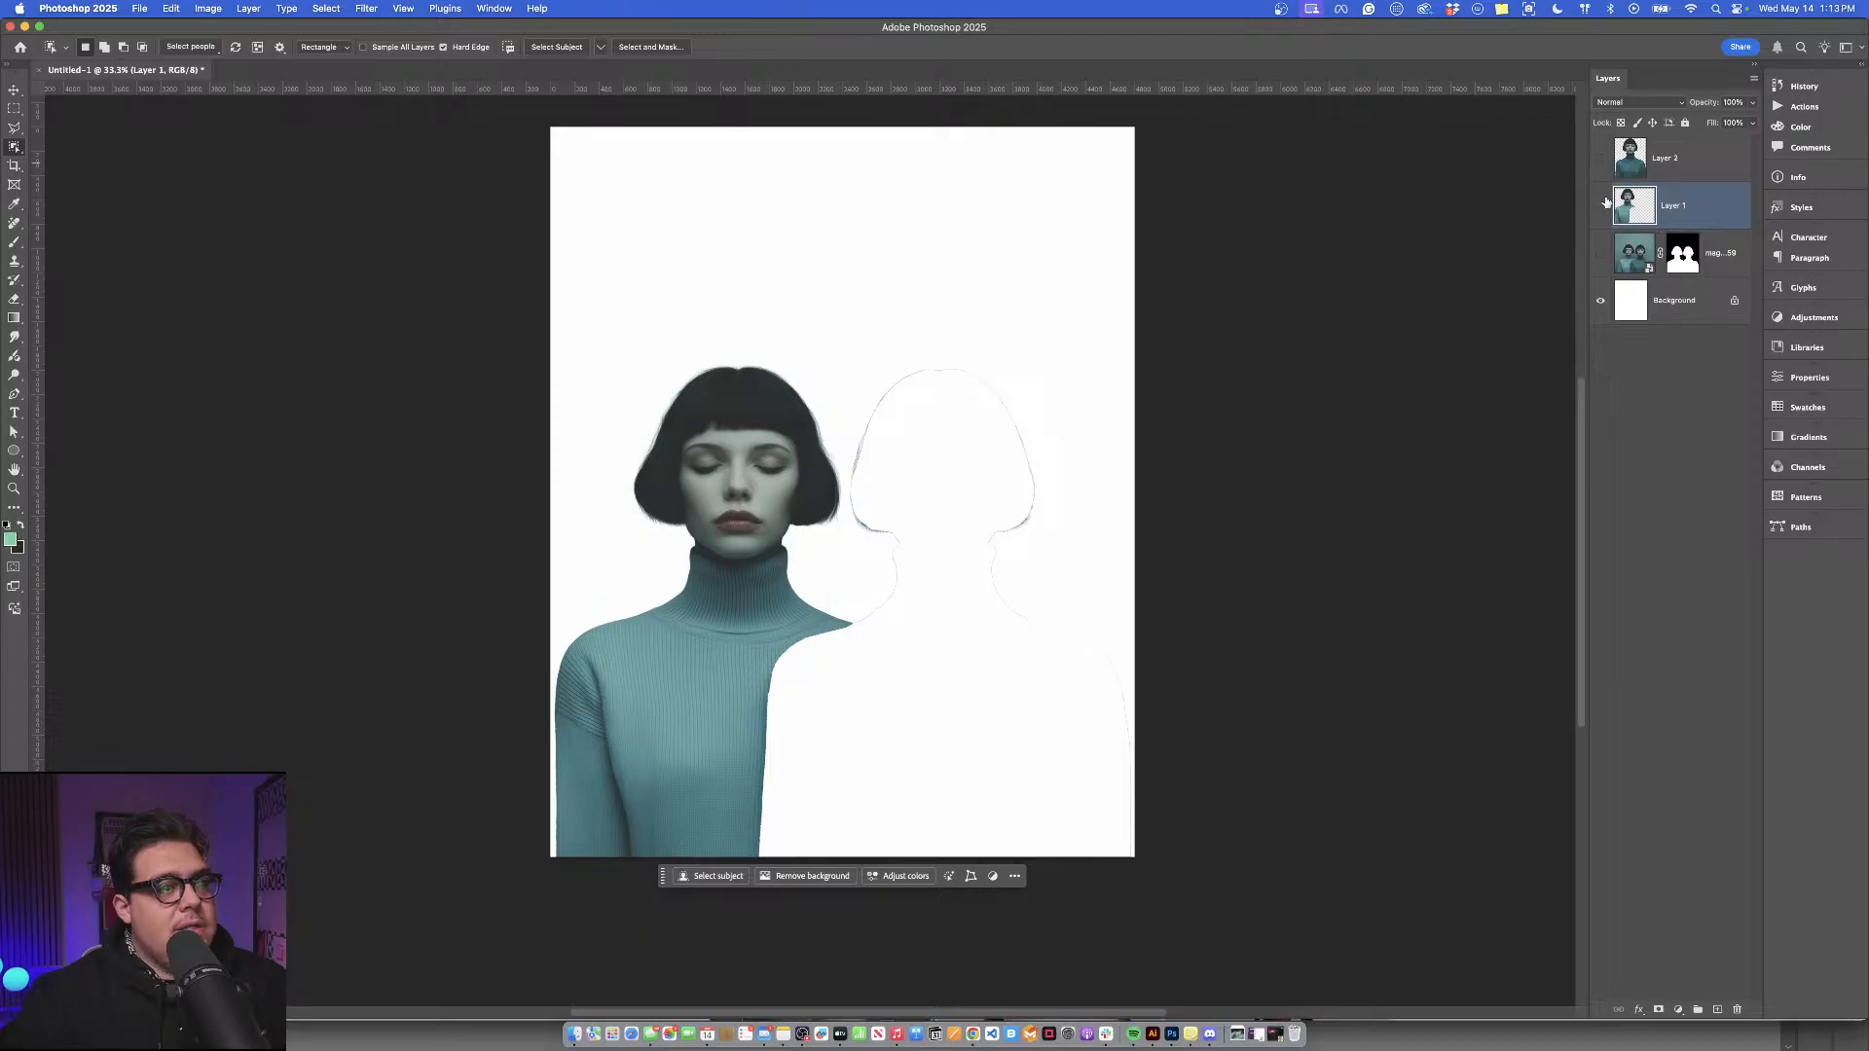
{"action": "left_click", "coordinate": [1601, 205]}
{"action": "left_click", "coordinate": [1601, 158]}
{"action": "left_click", "coordinate": [1601, 205]}
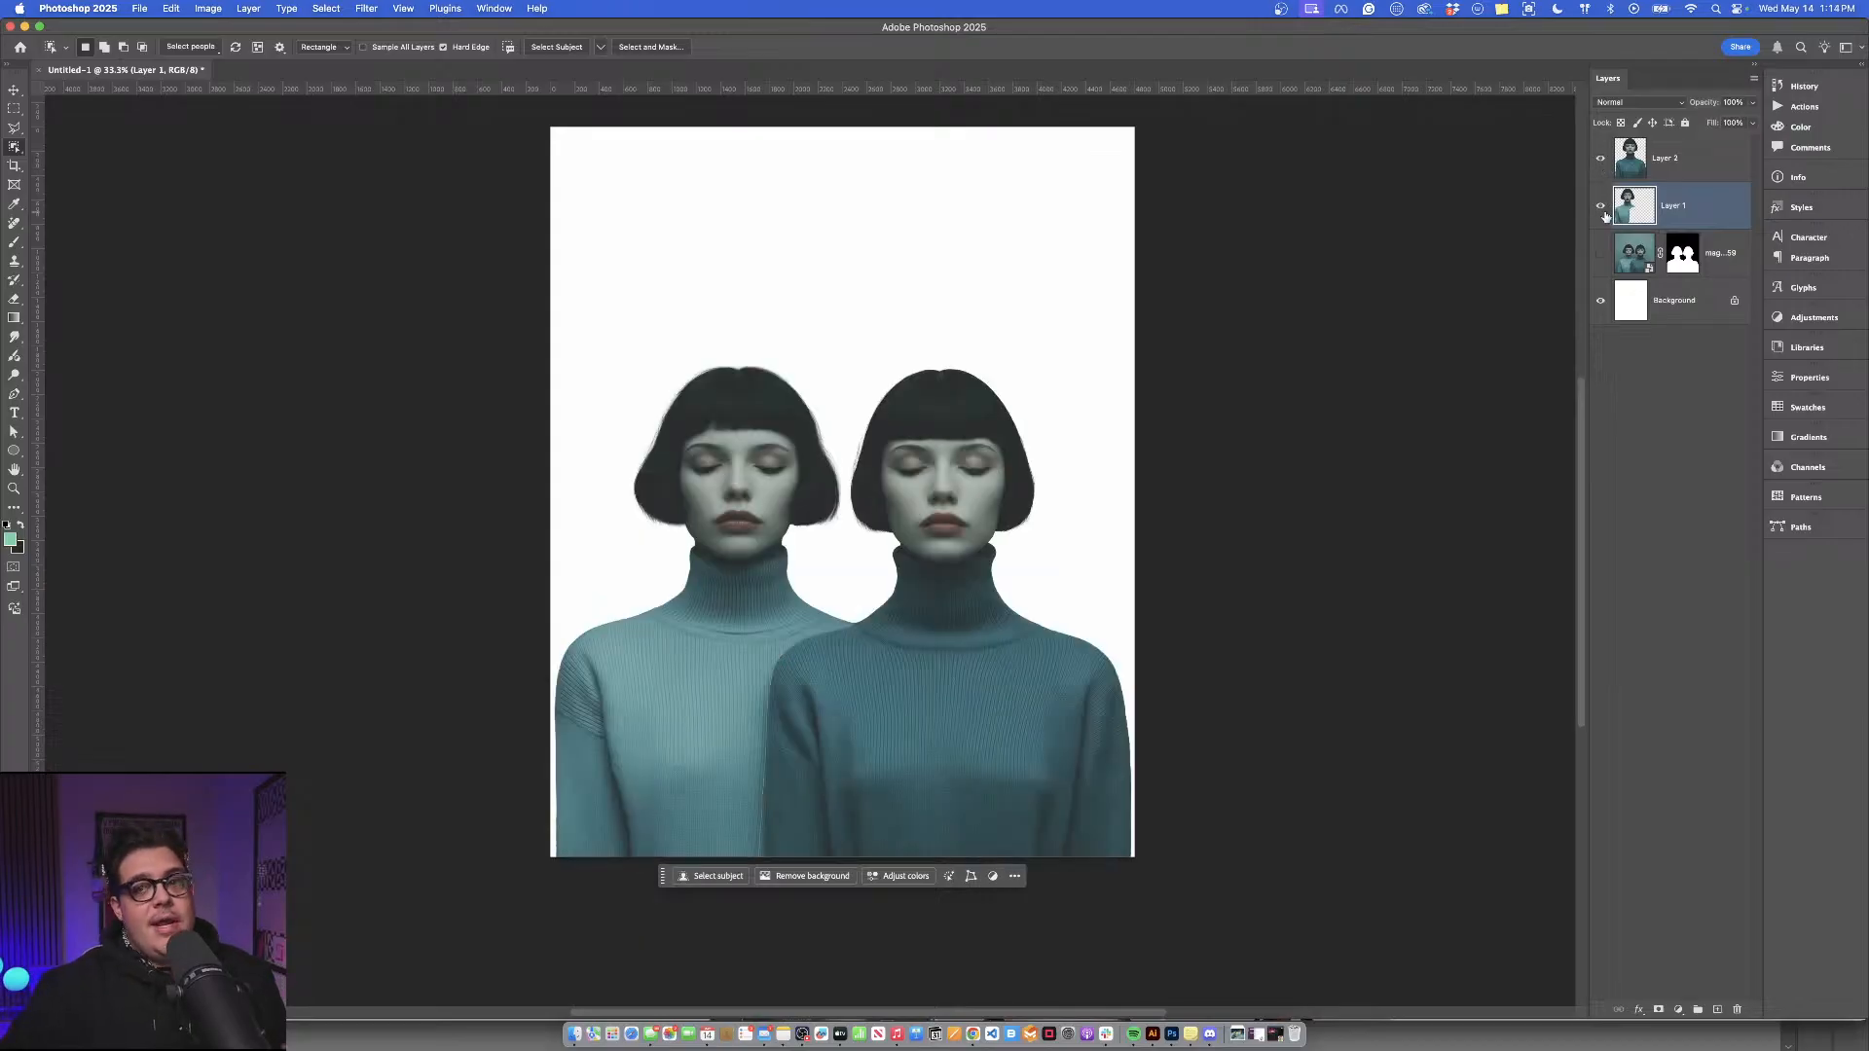
{"action": "left_click", "coordinate": [1601, 159]}
{"action": "scroll", "coordinate": [966, 479], "scroll_direction": "up", "scroll_amount": 5}
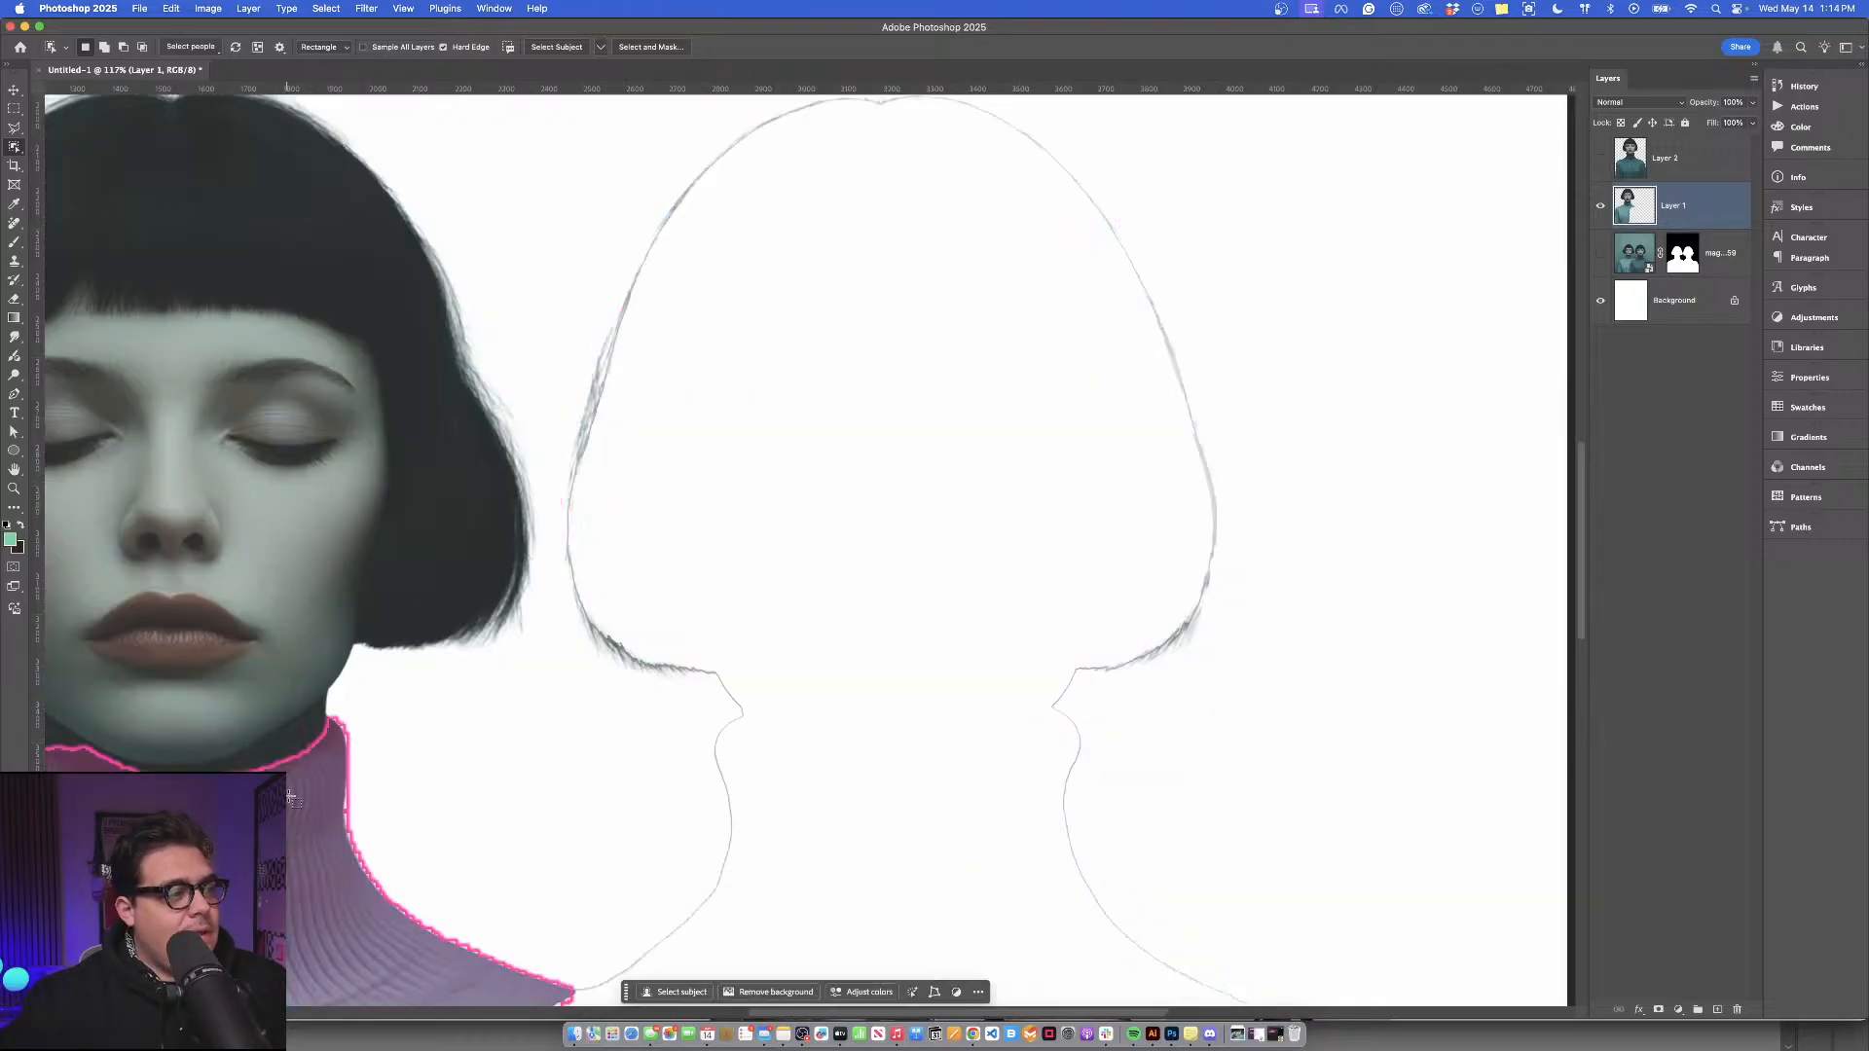
{"action": "key", "text": "v"}
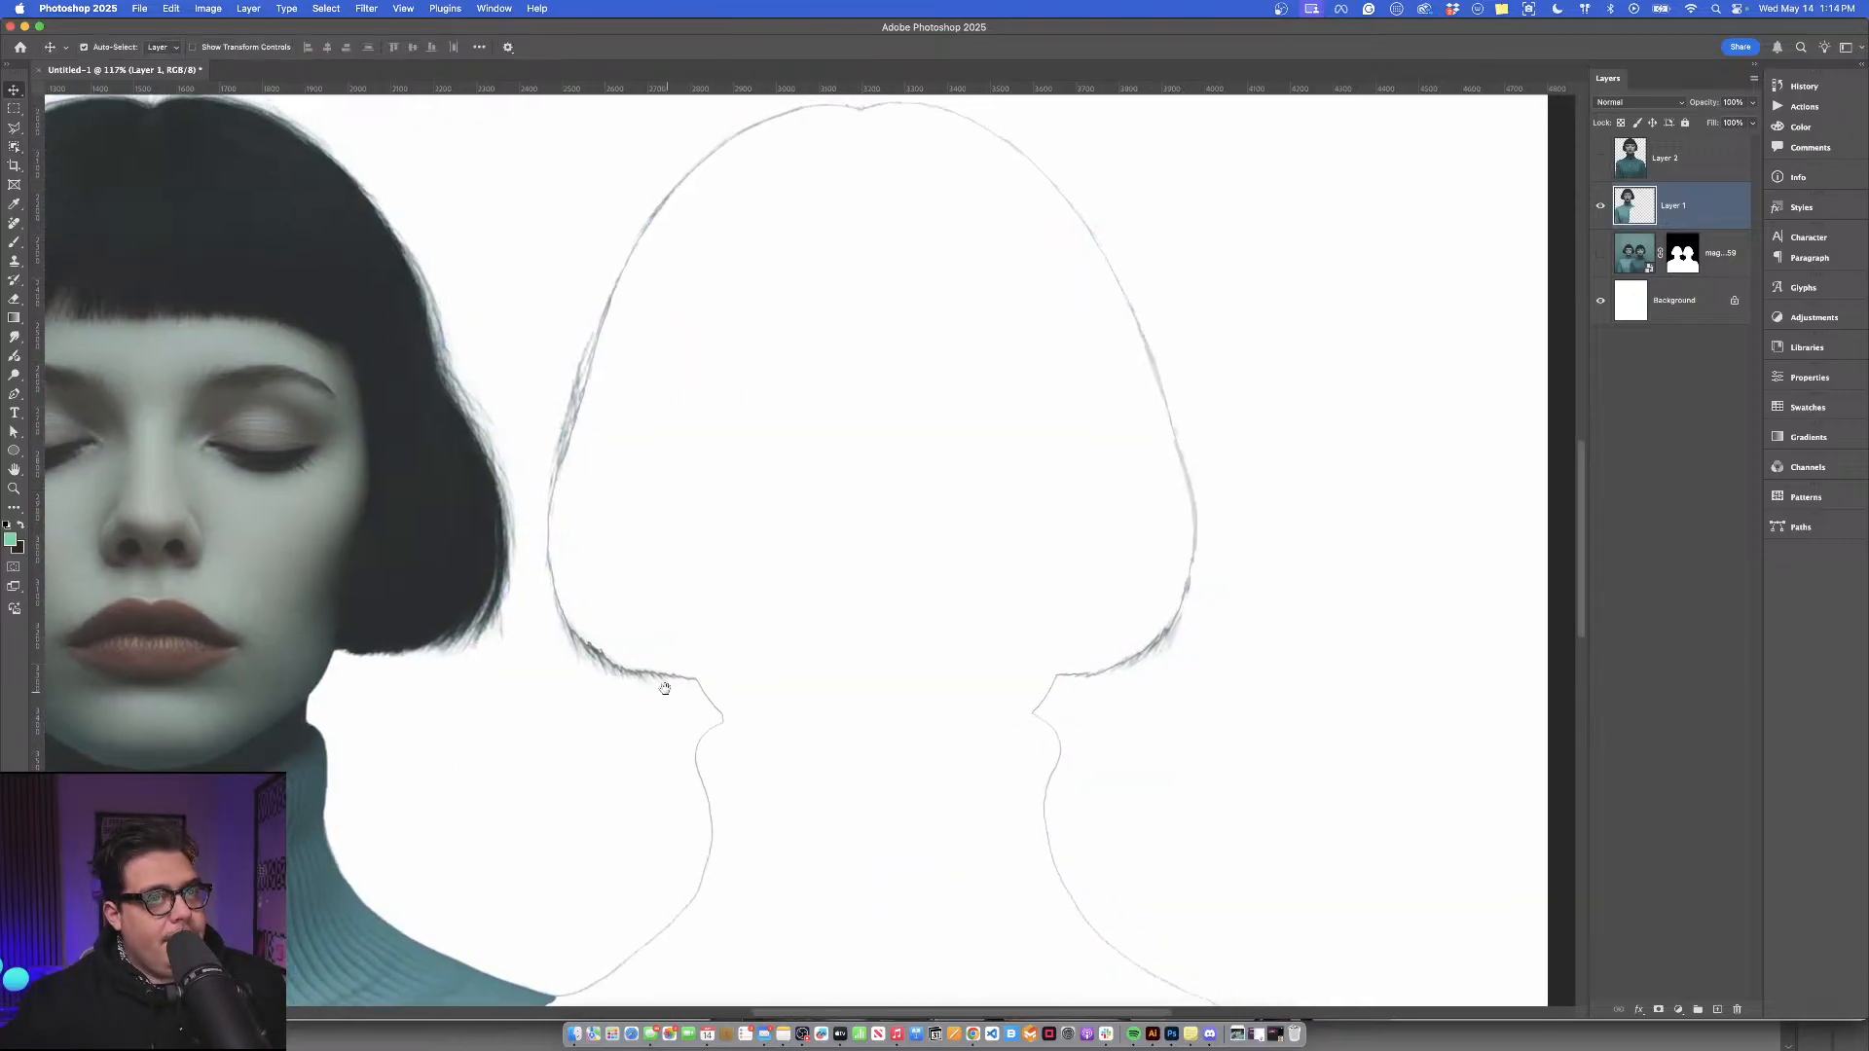
{"action": "scroll", "coordinate": [1051, 712], "scroll_direction": "down", "scroll_amount": 2}
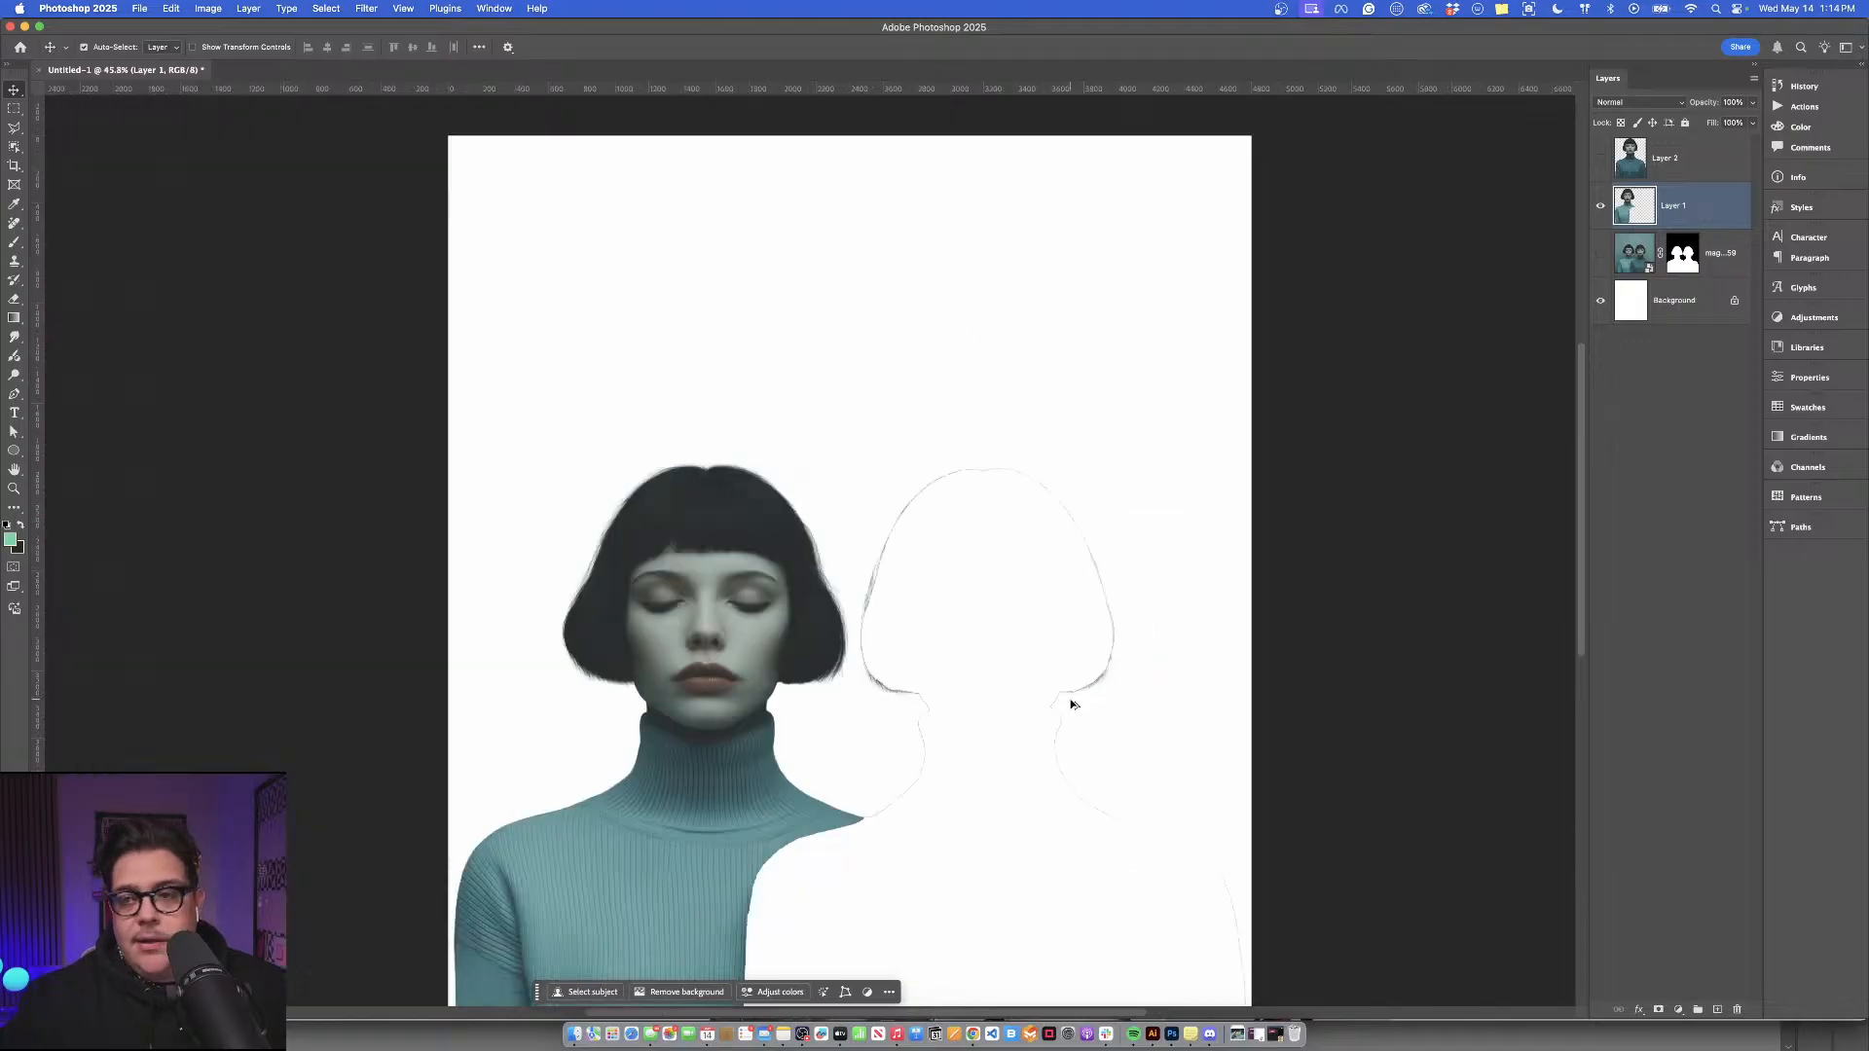
{"action": "scroll", "coordinate": [1072, 701], "scroll_direction": "down", "scroll_amount": 3}
{"action": "scroll", "coordinate": [1075, 682], "scroll_direction": "down", "scroll_amount": 1}
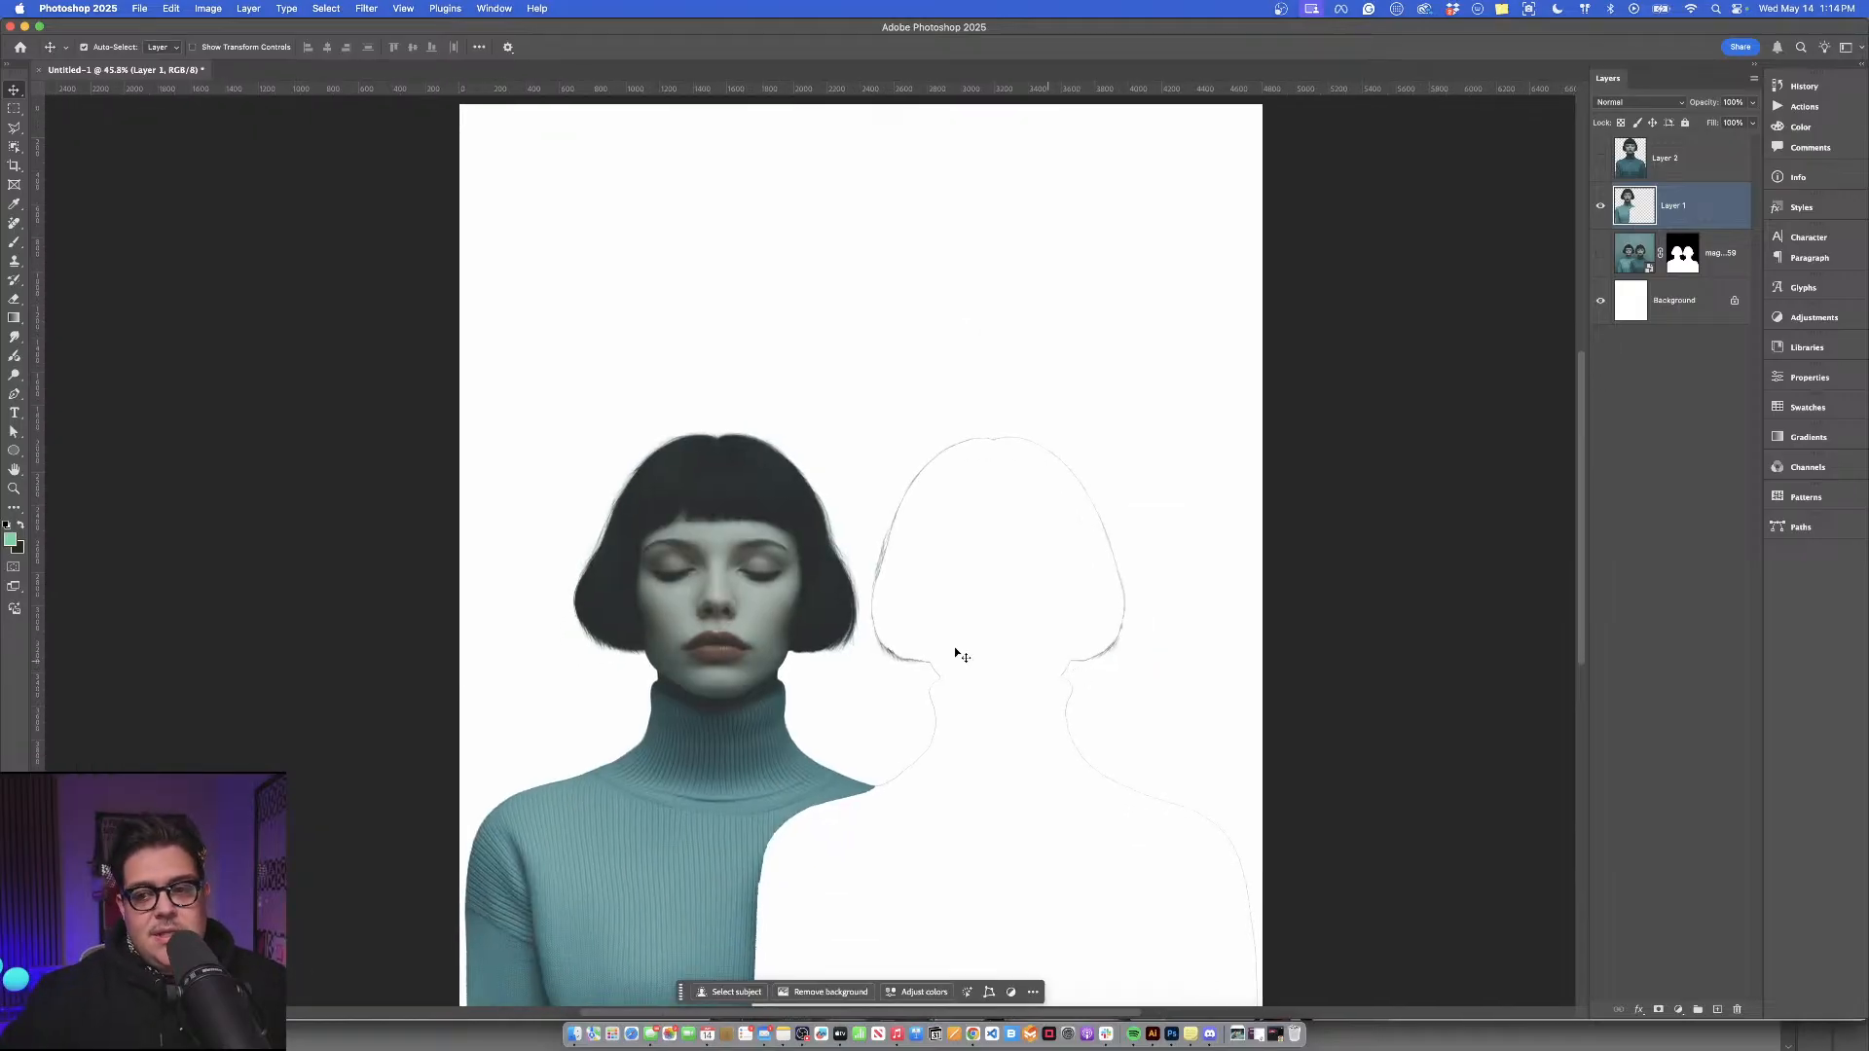
{"action": "left_click_drag", "start_coordinate": [1027, 715], "coordinate": [1001, 607]}
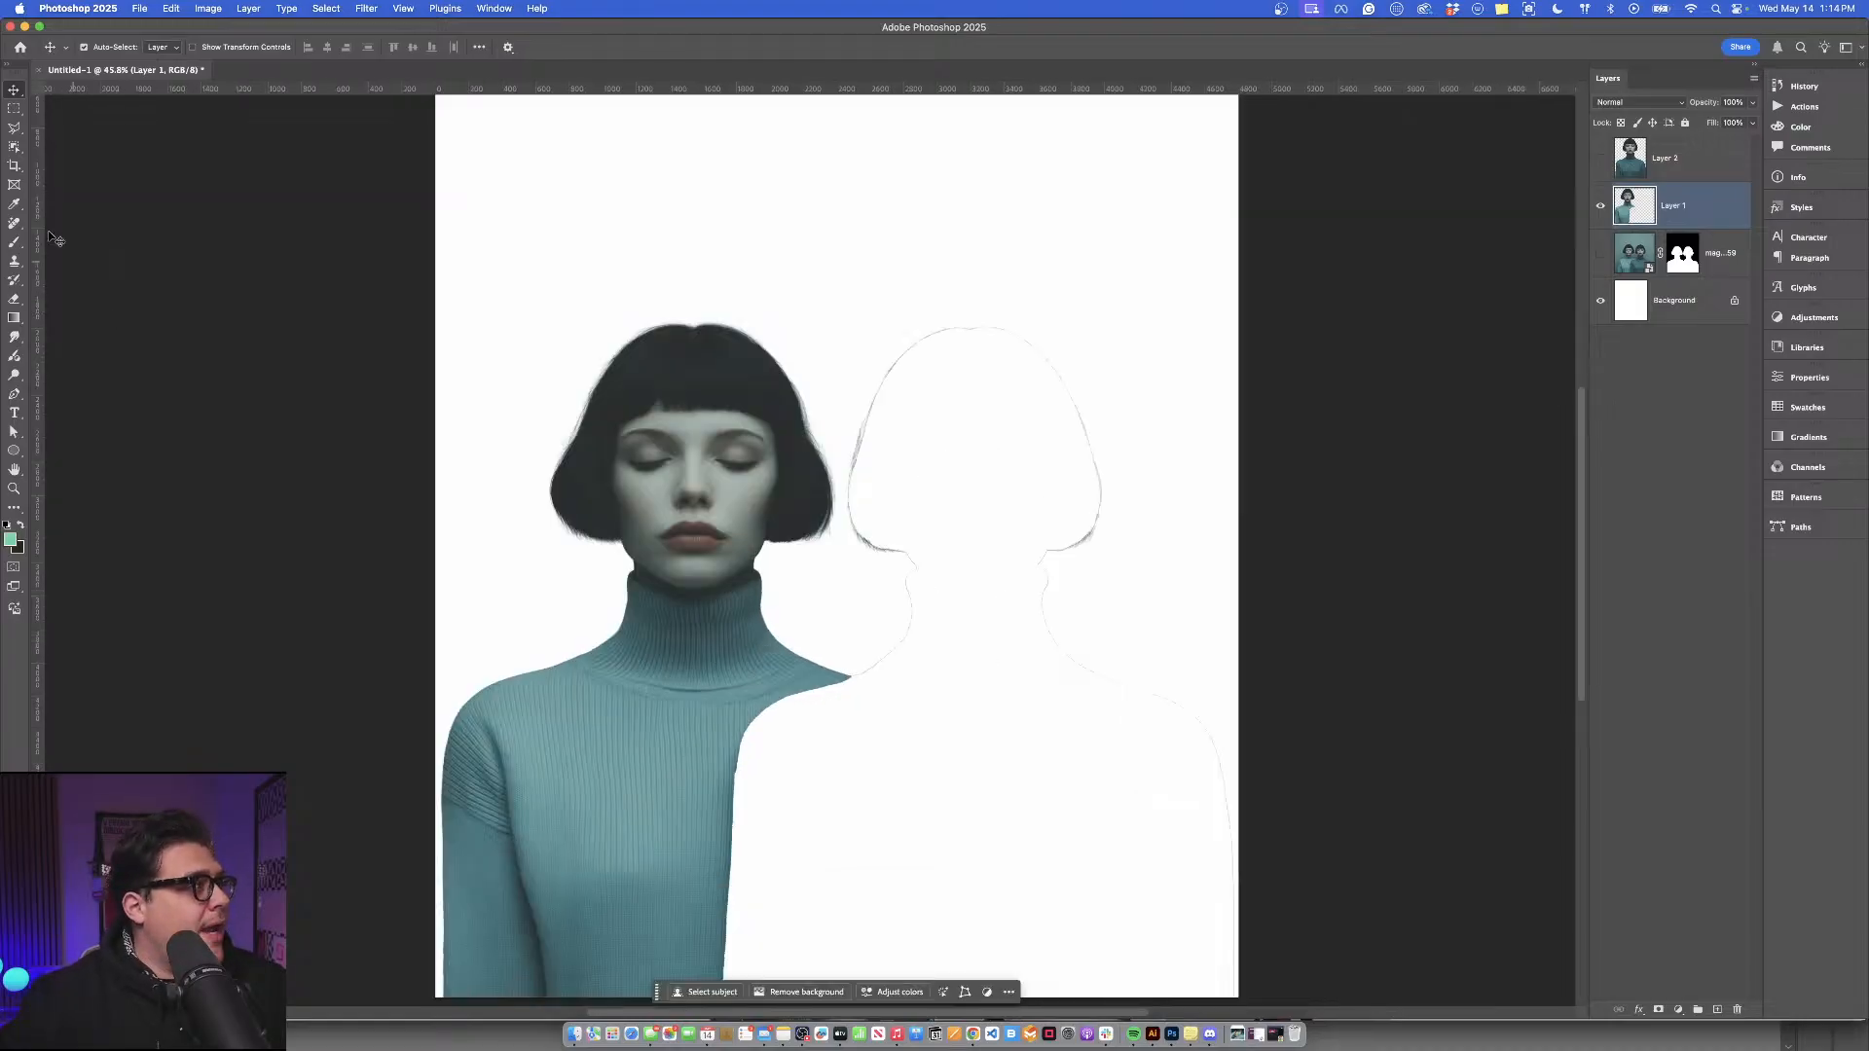
{"action": "left_click", "coordinate": [14, 108]}
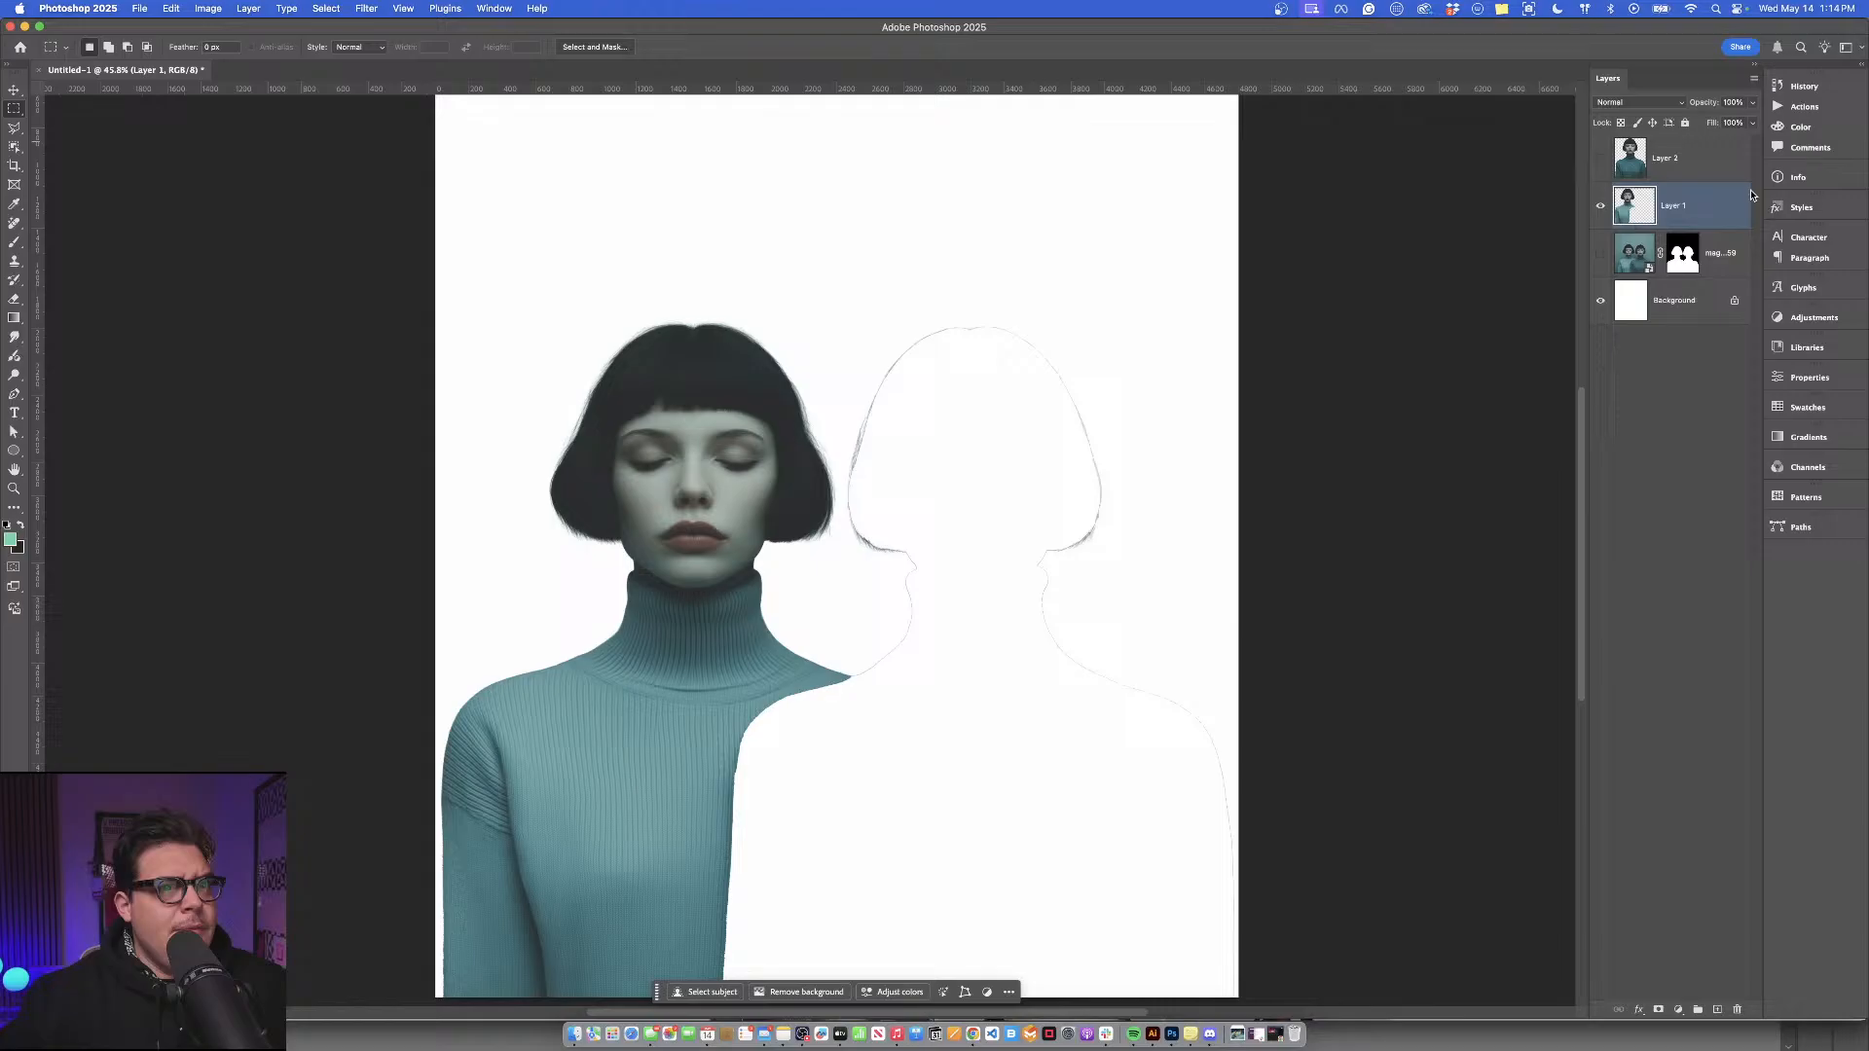
{"action": "left_click", "coordinate": [1600, 158]}
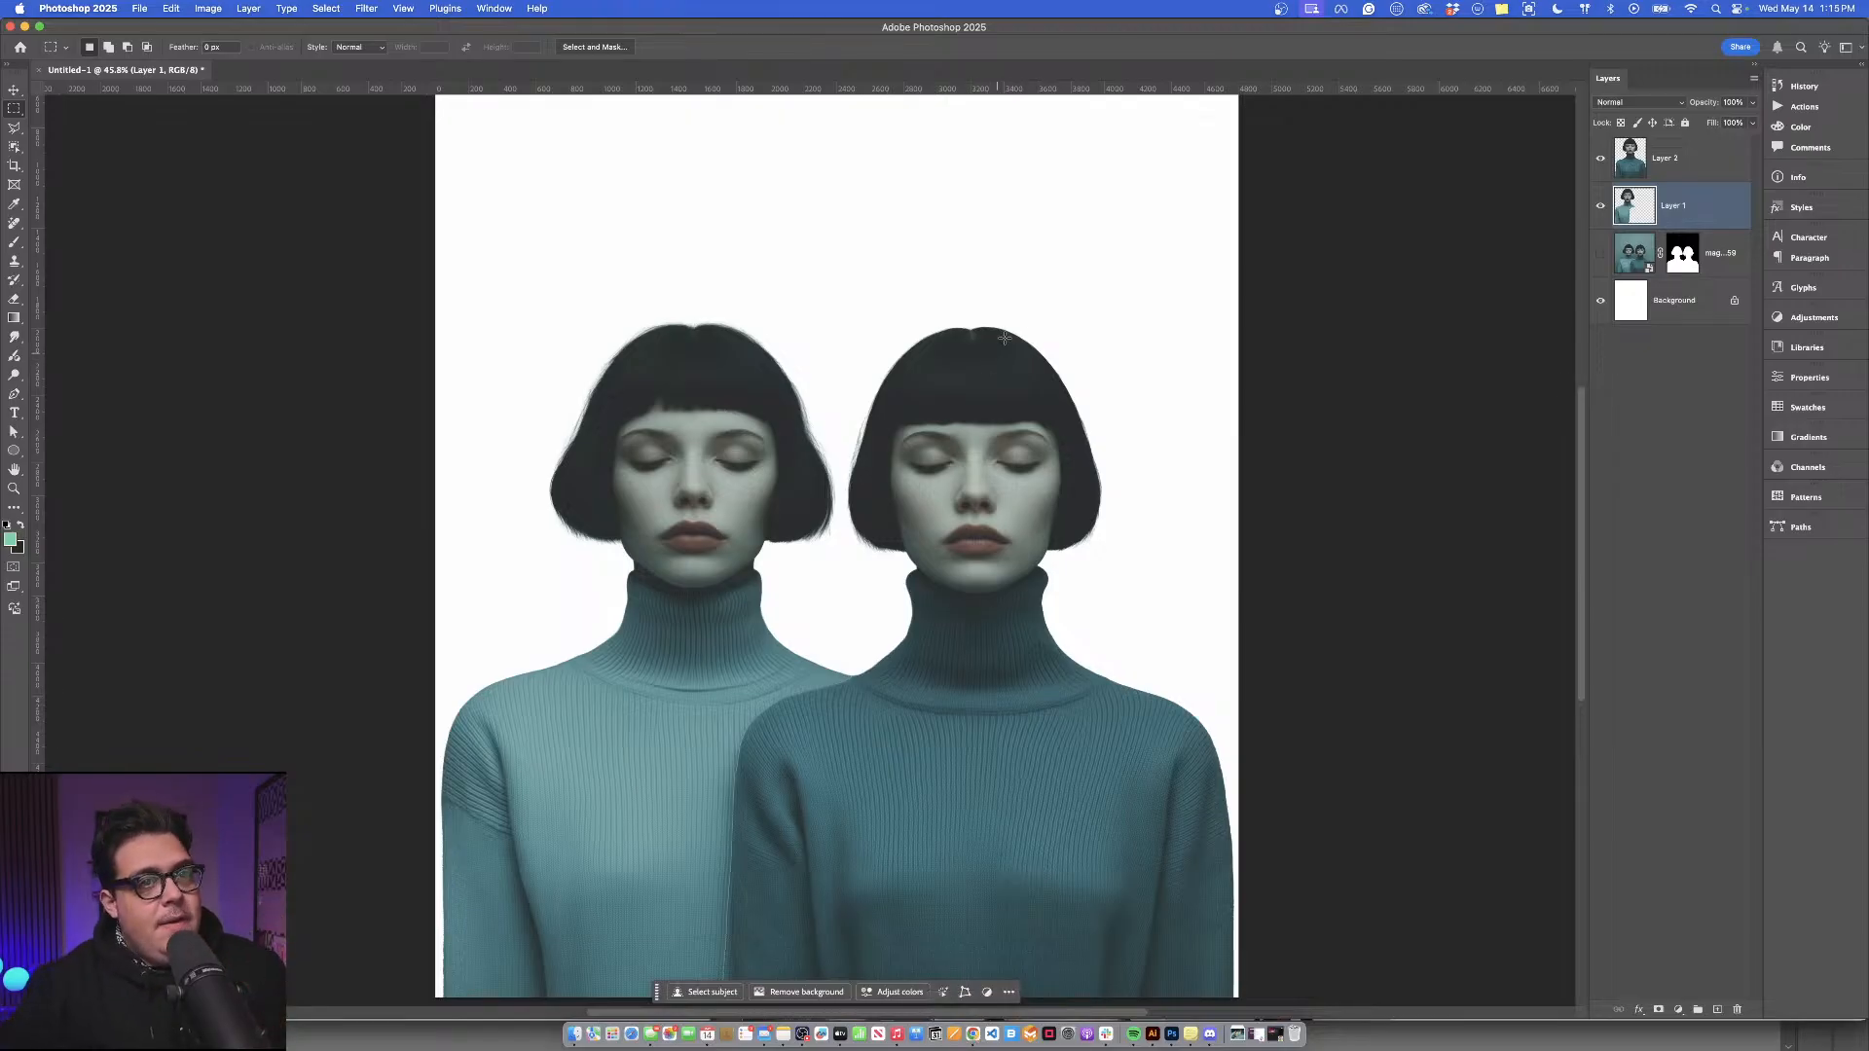
{"action": "right_click", "coordinate": [1125, 314]}
{"action": "left_click", "coordinate": [1141, 323]}
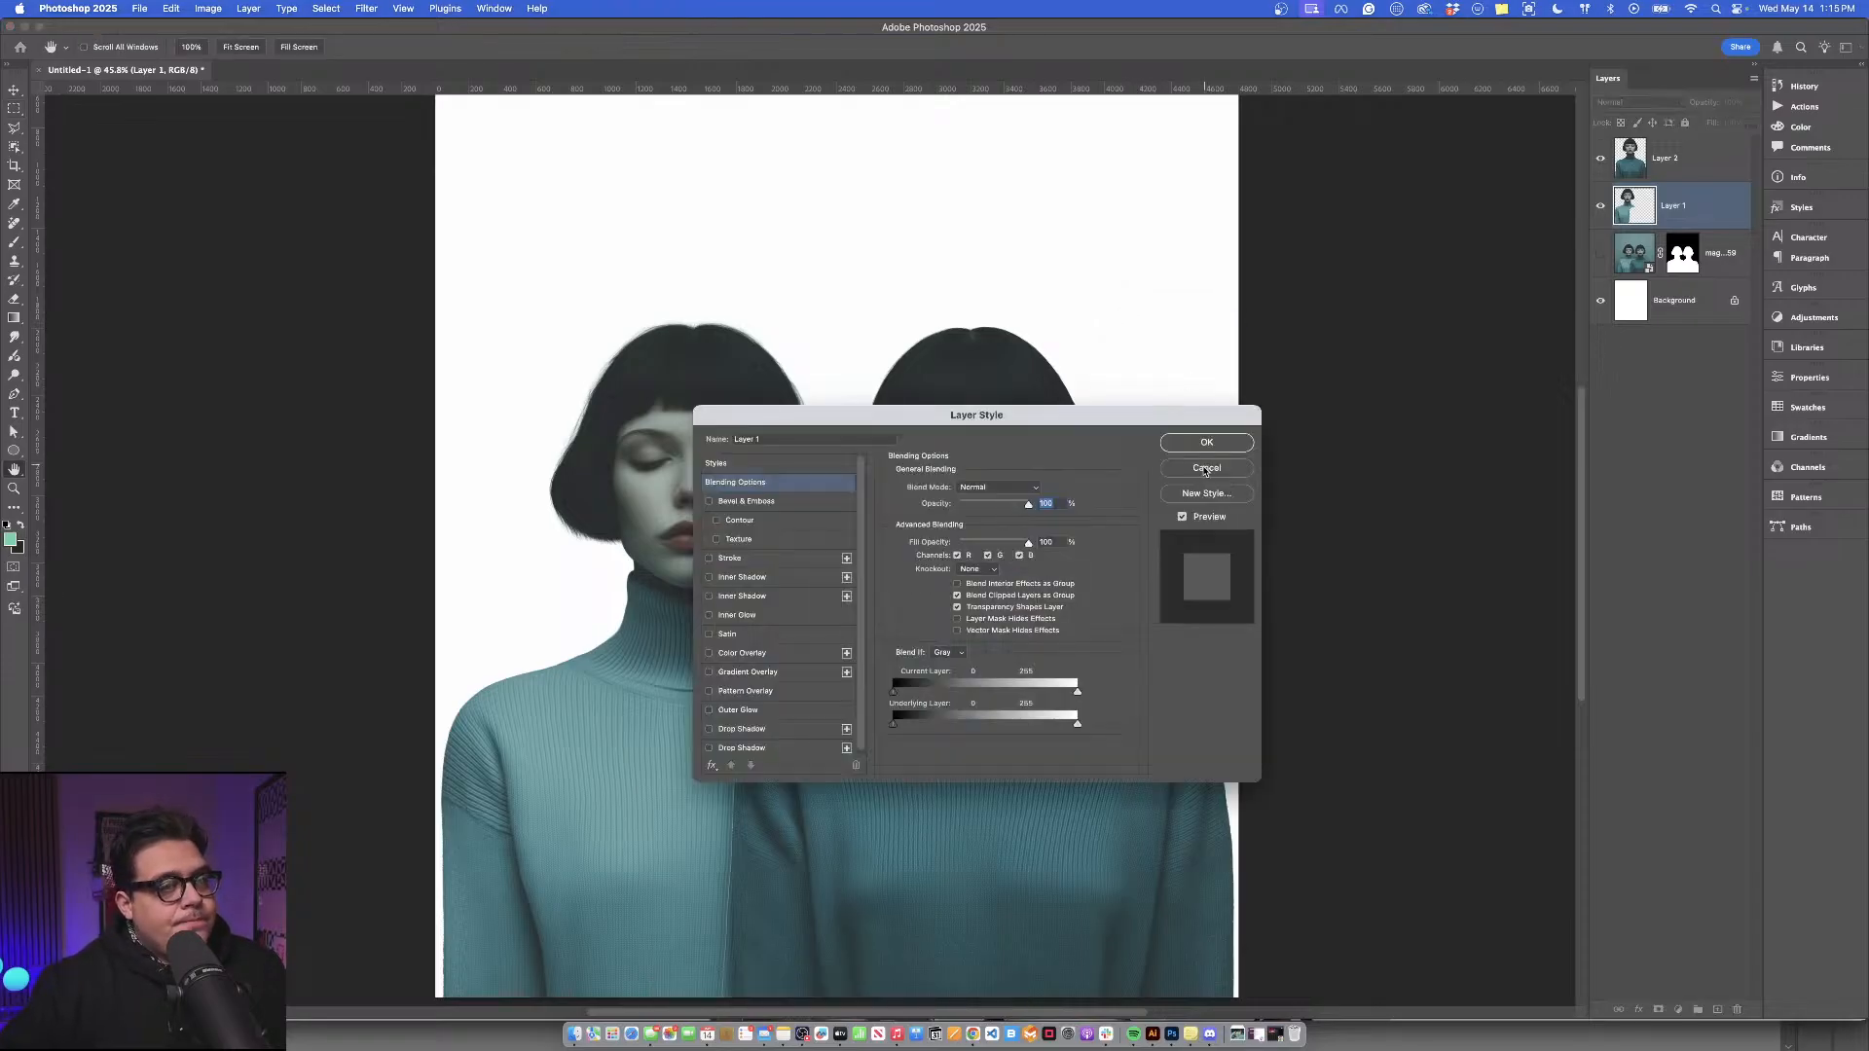
{"action": "left_click", "coordinate": [1209, 443]}
{"action": "key", "text": "v"}
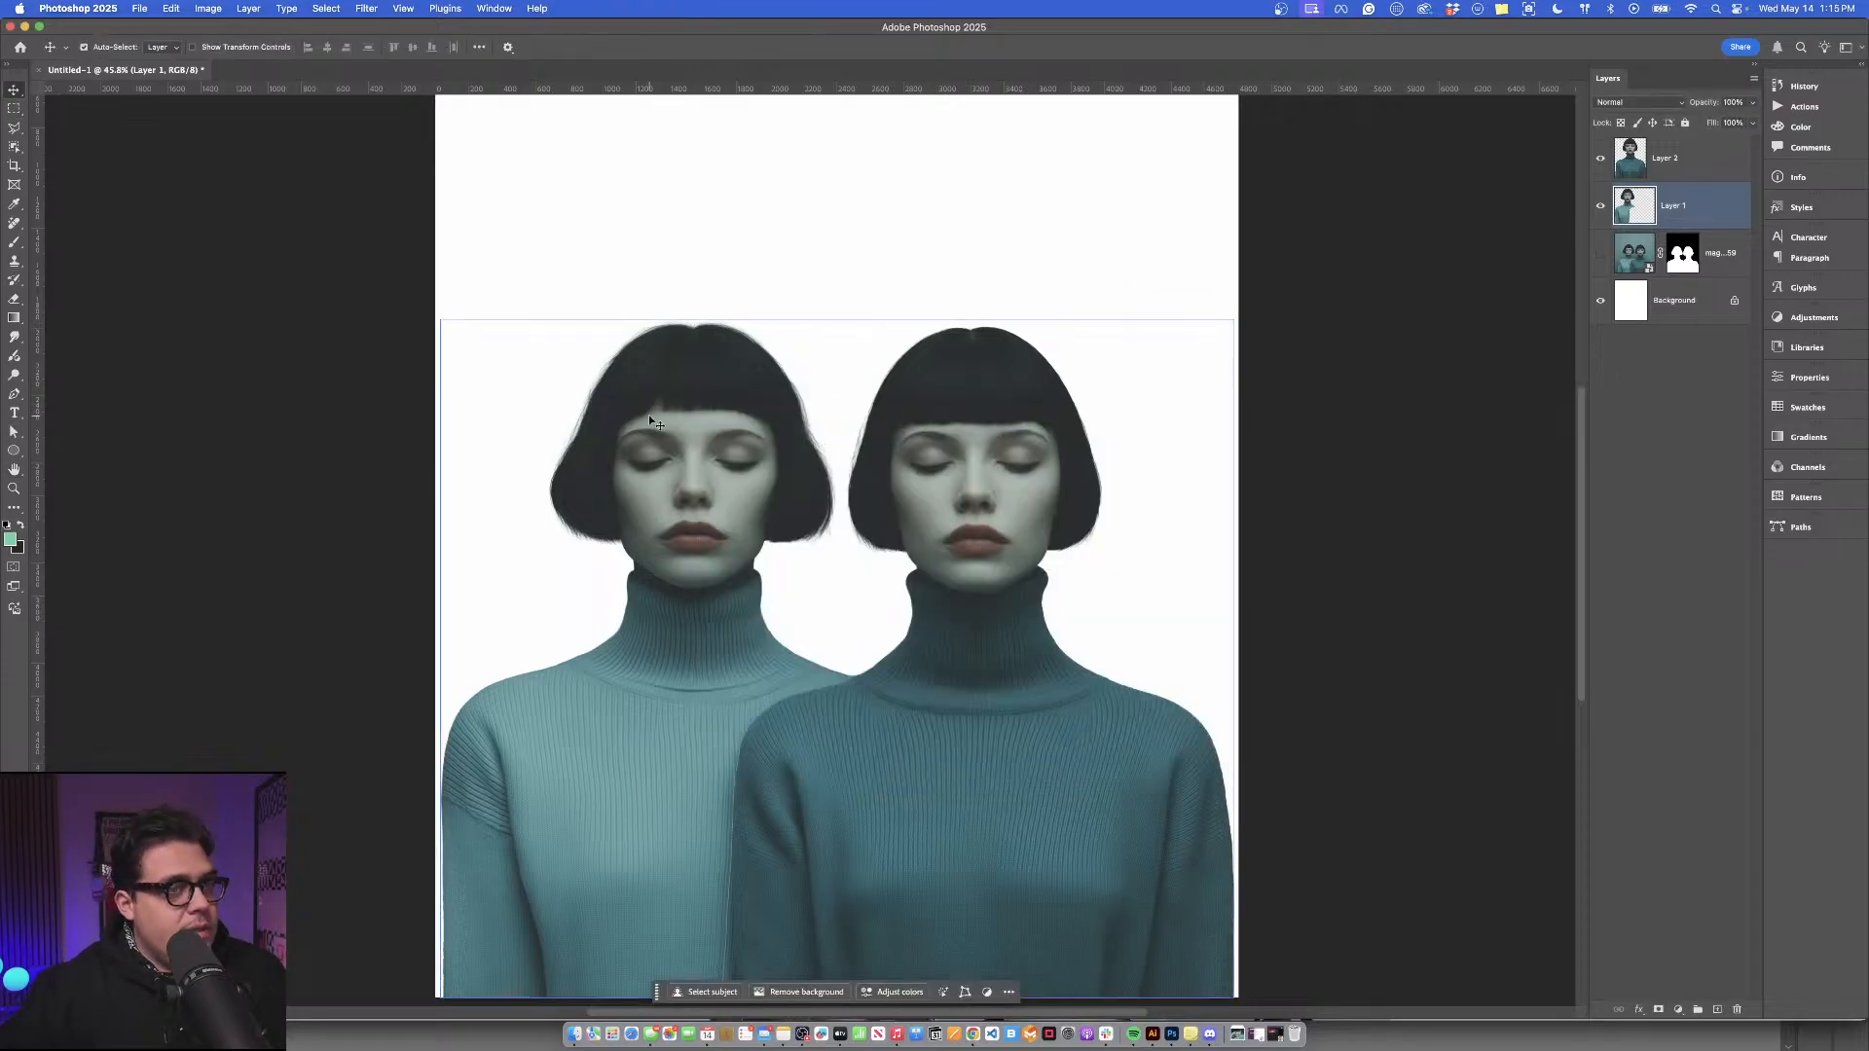
Duplicate Layer 1 and Layer 2, placing each copy directly beneath its original, and hide both copies.
{"action": "left_click_drag", "start_coordinate": [1636, 200], "coordinate": [1622, 261]}
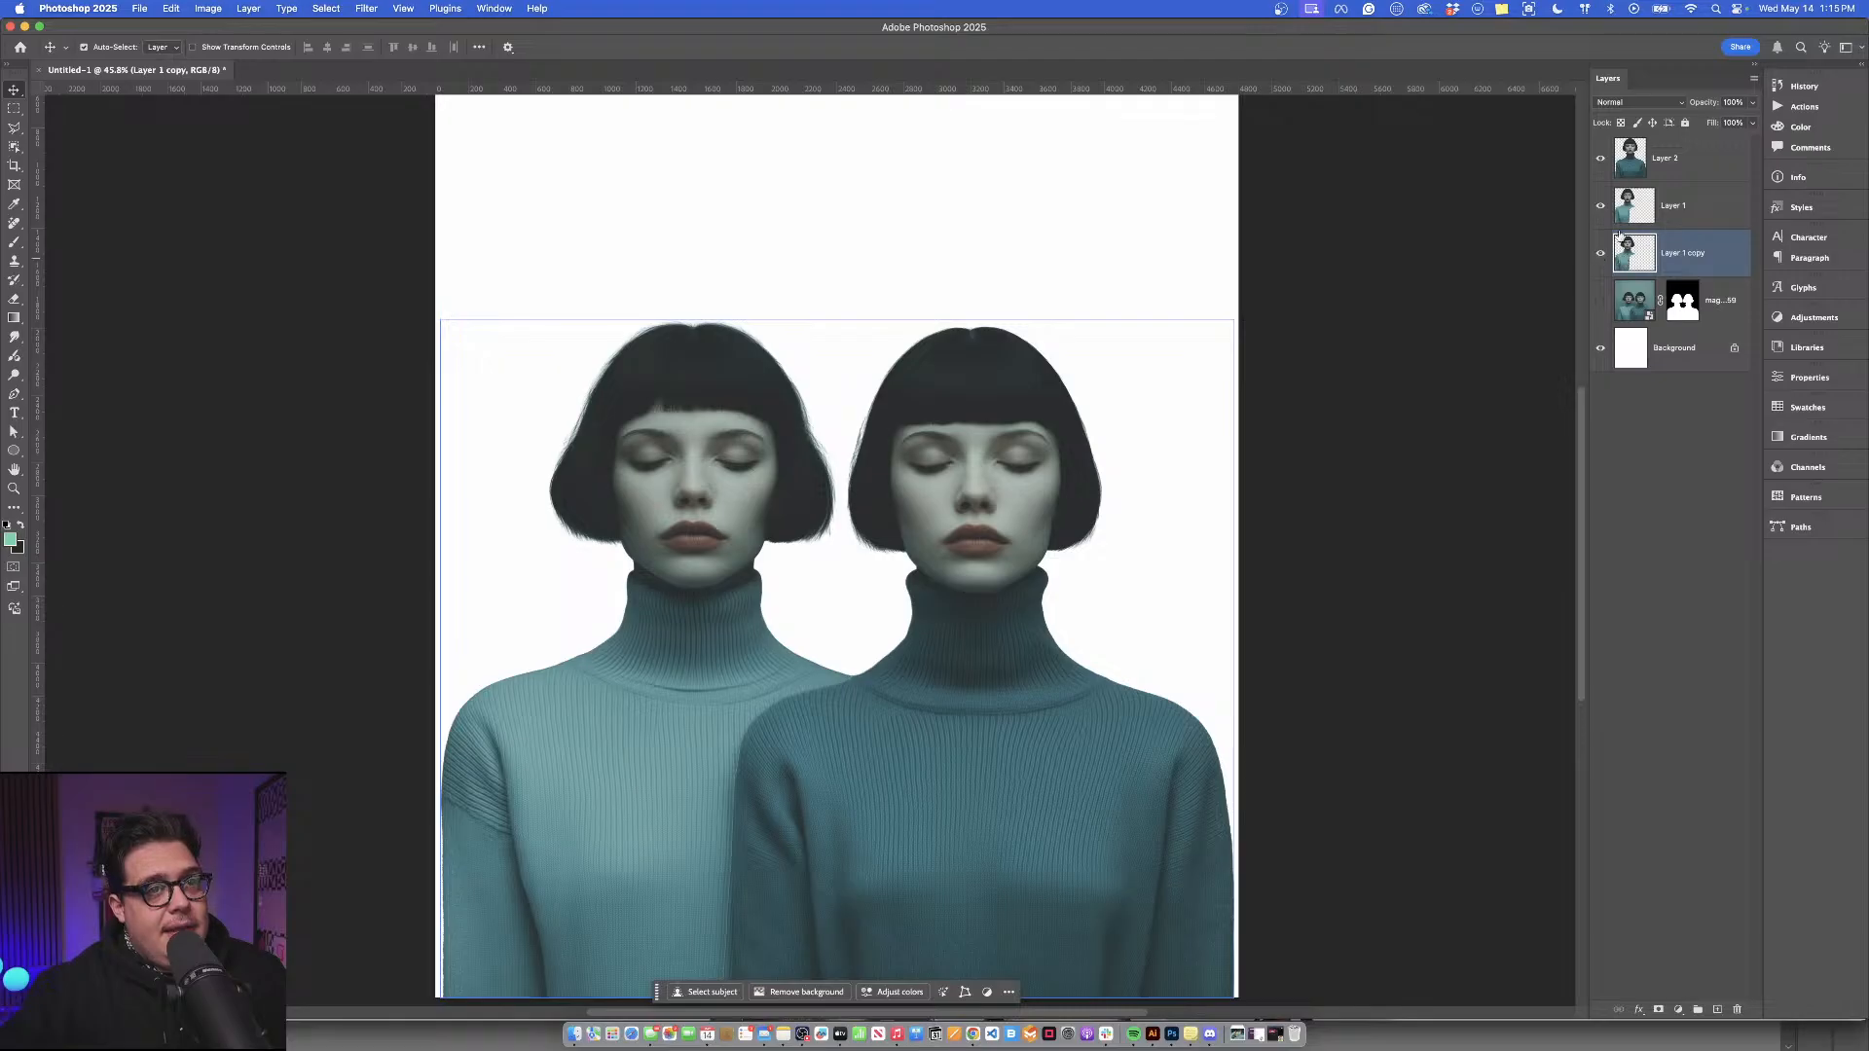
{"action": "left_click_drag", "start_coordinate": [1678, 163], "coordinate": [1682, 191]}
{"action": "left_click", "coordinate": [1601, 207]}
{"action": "left_click", "coordinate": [1600, 291]}
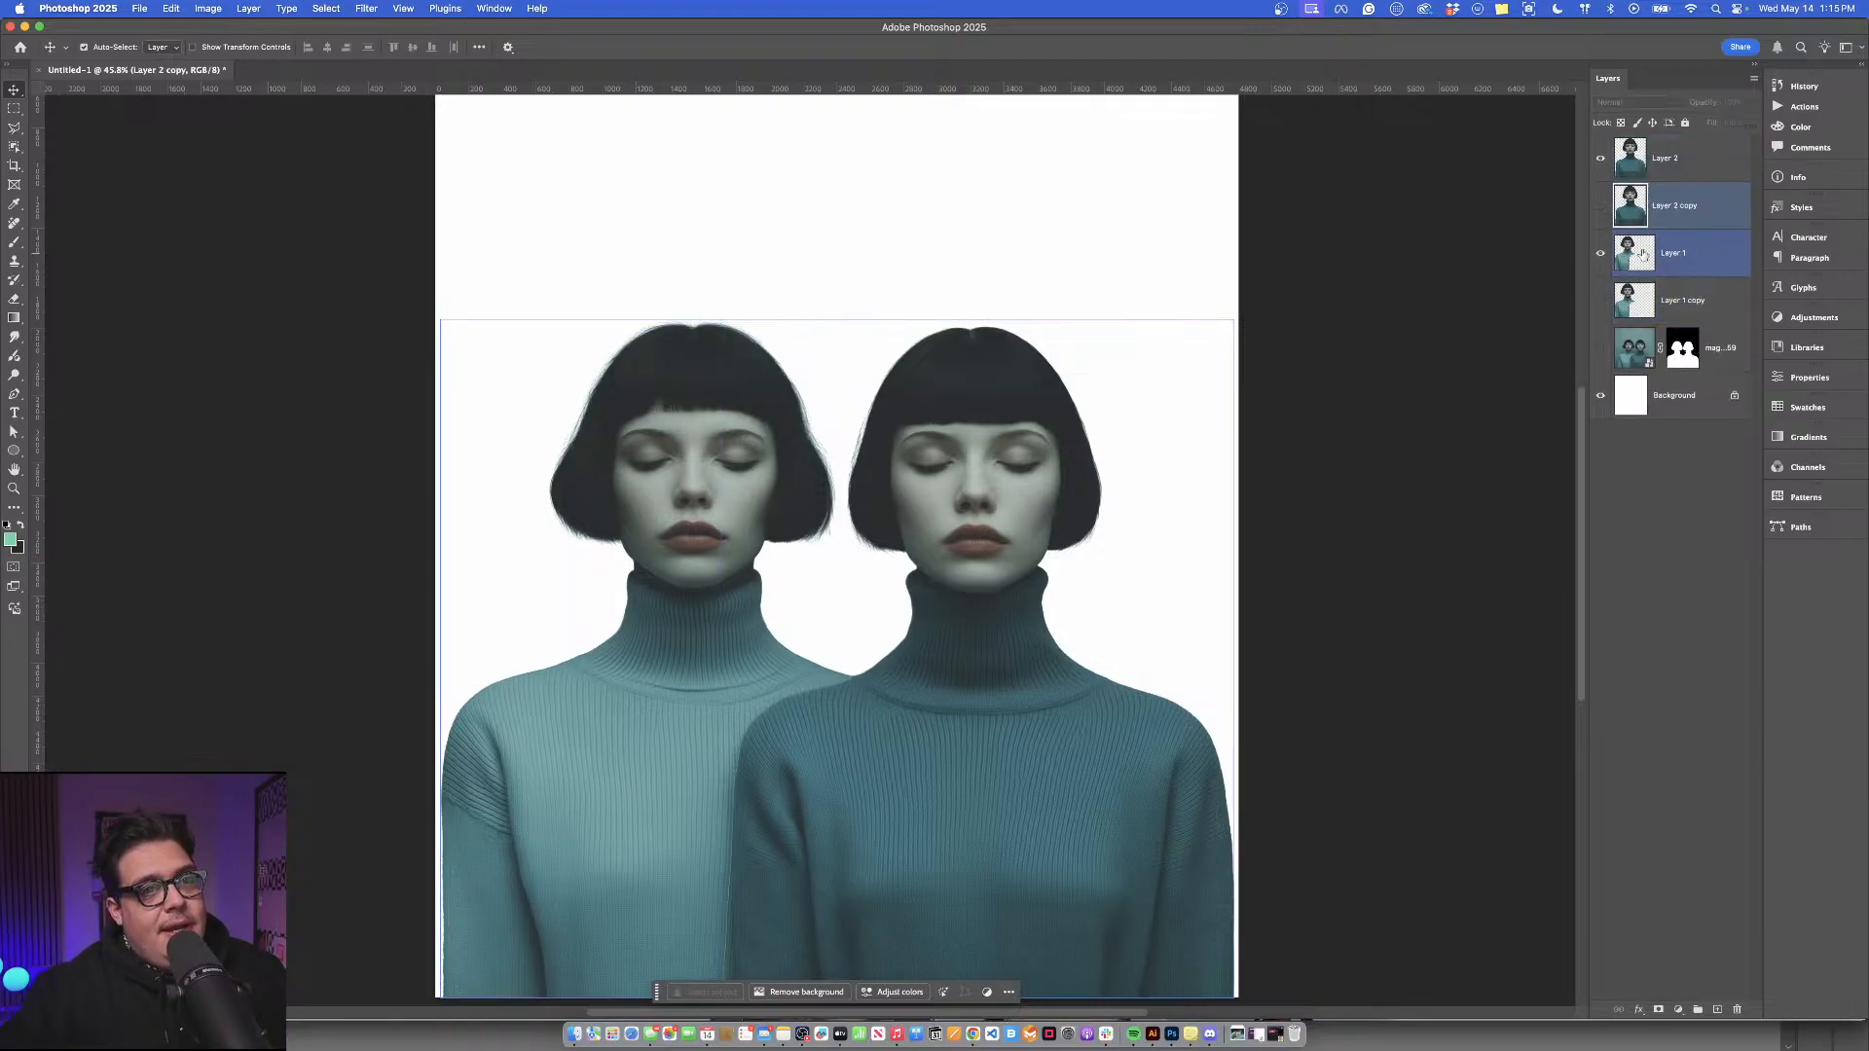
On Layer 2, make a hair-thin vertical rectangular selection through the outer side of the woman's face, from her hair down to her sweater.
{"action": "left_click", "coordinate": [1690, 169]}
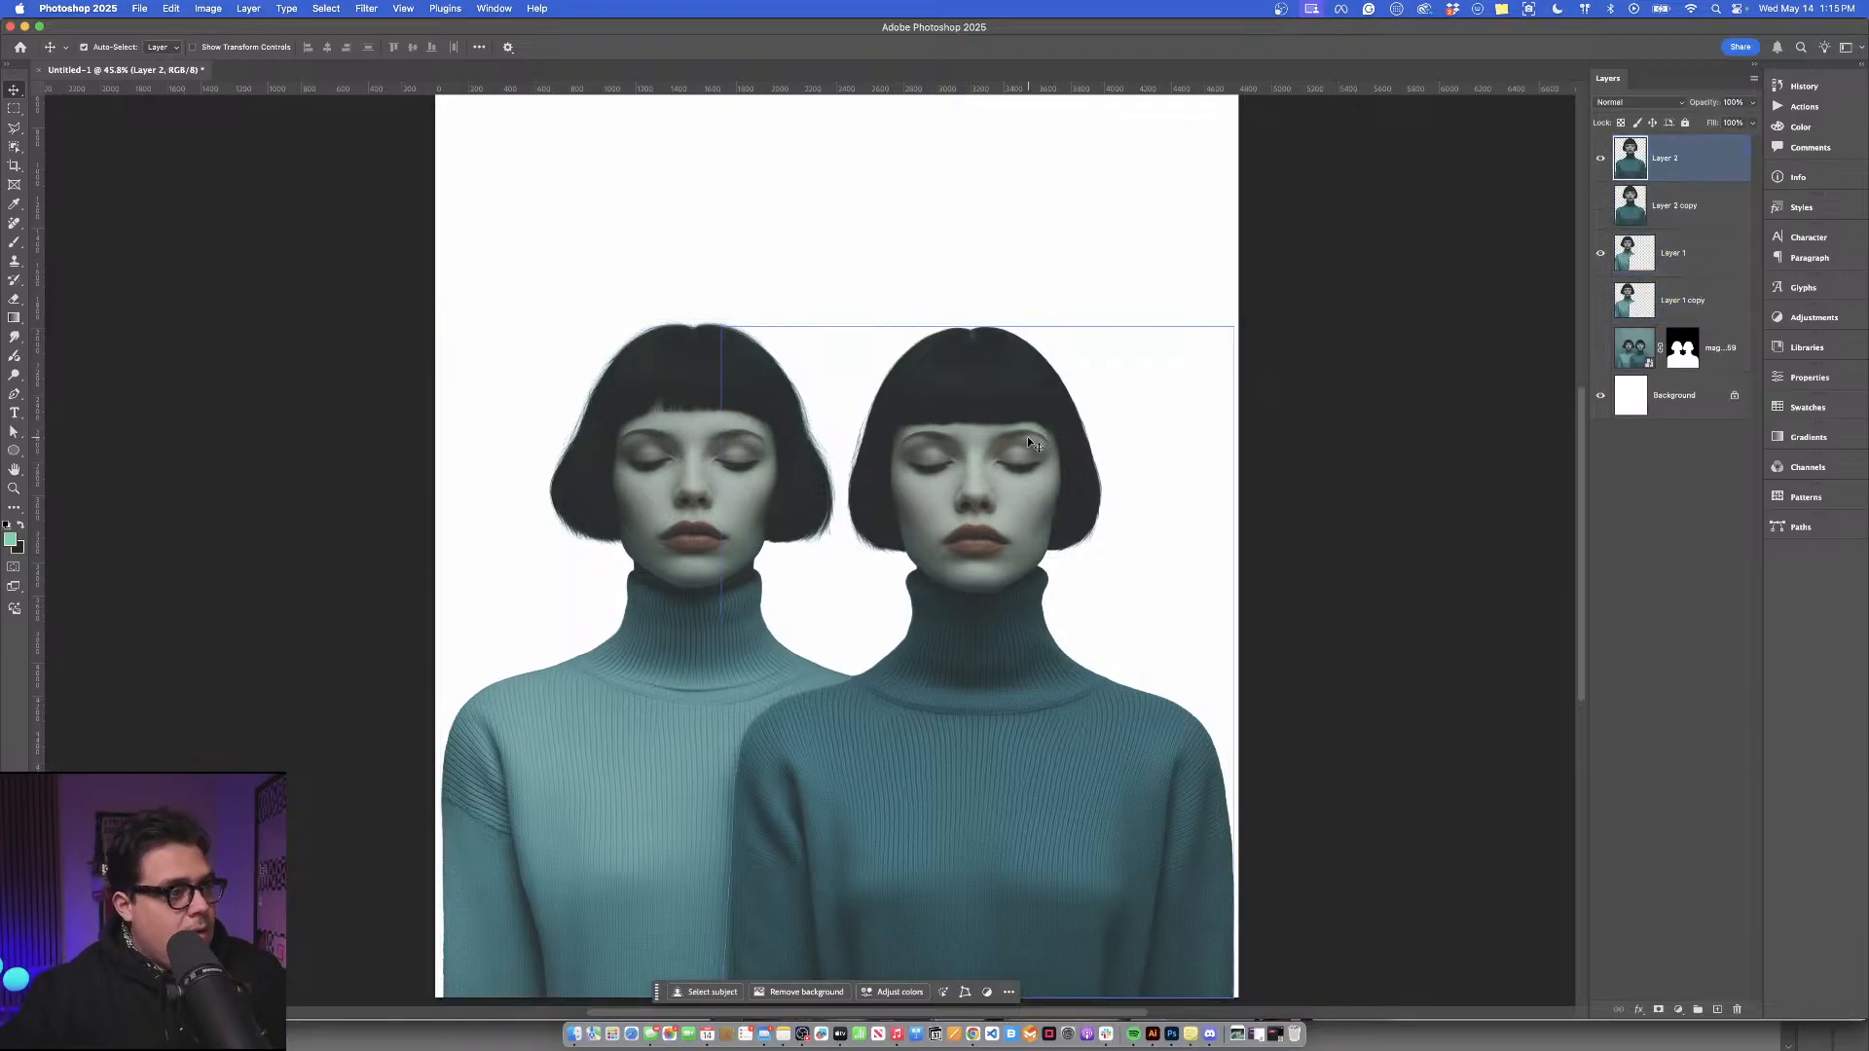
{"action": "left_click_drag", "start_coordinate": [1028, 438], "coordinate": [682, 388]}
{"action": "key", "text": "super+z"}
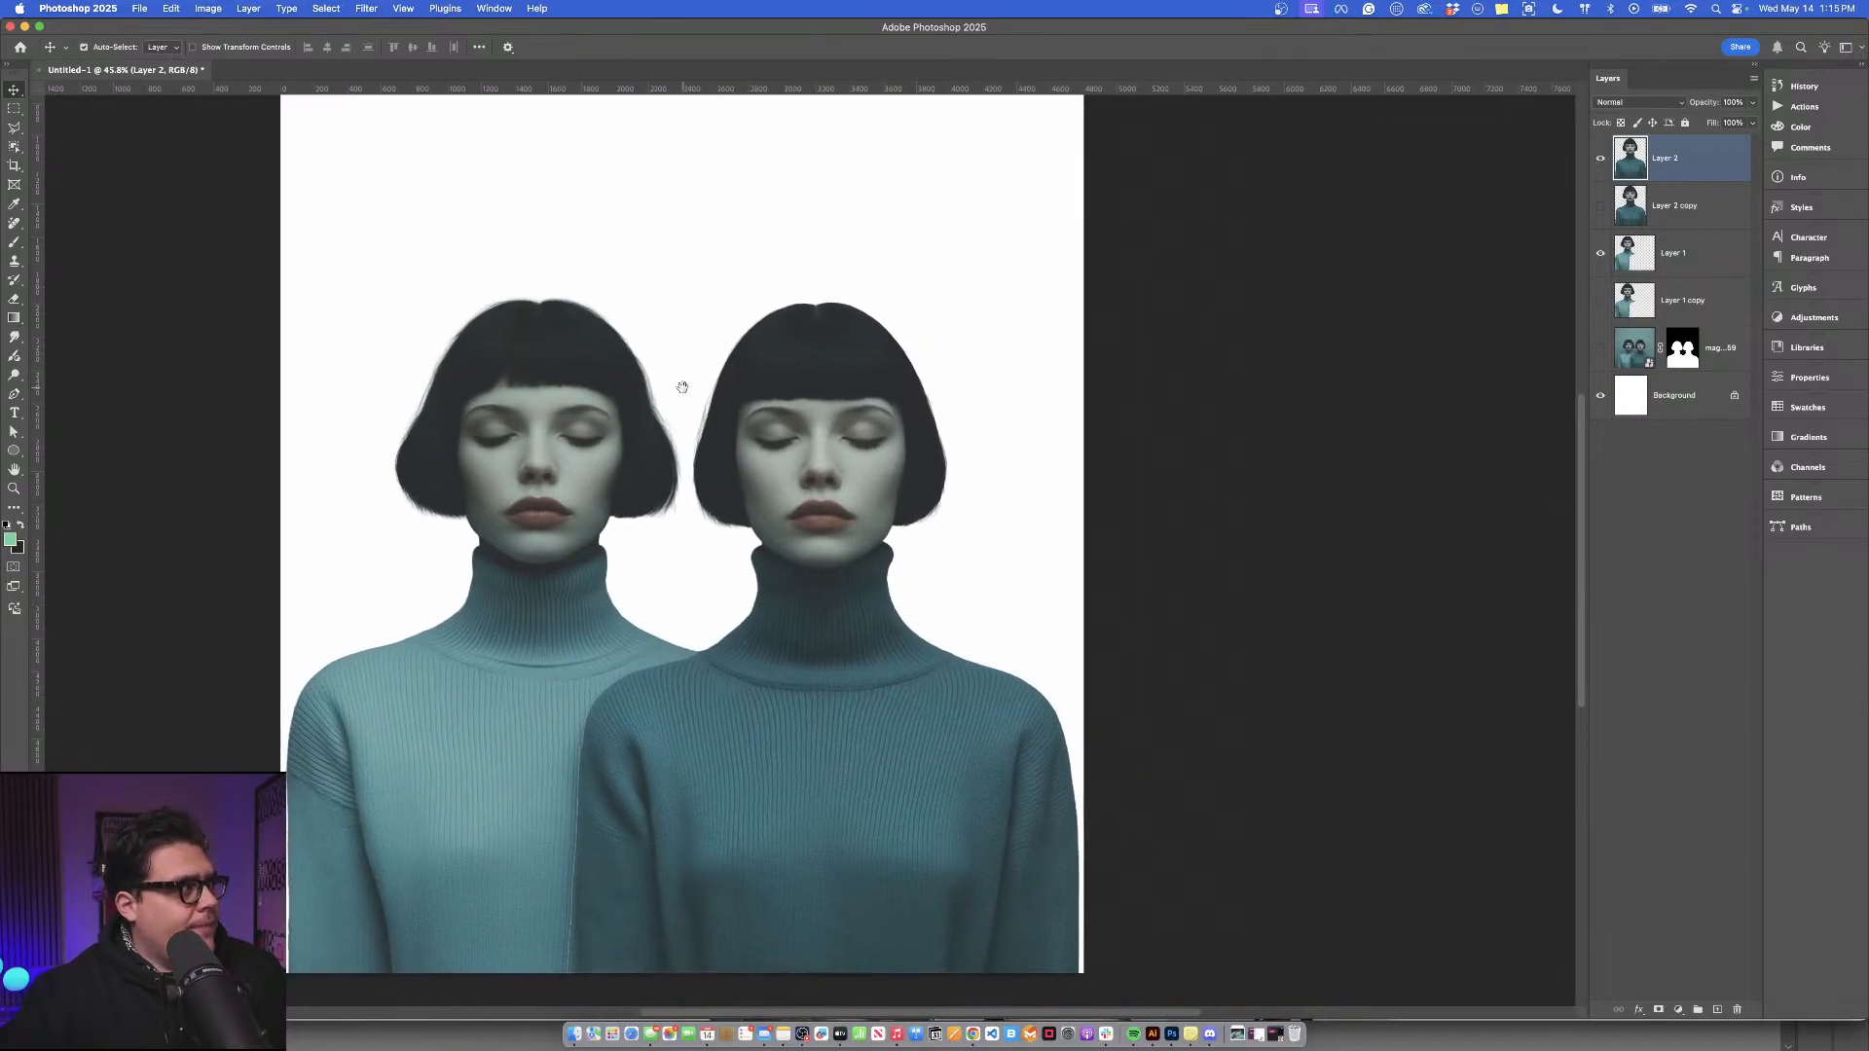
{"action": "key", "text": "m"}
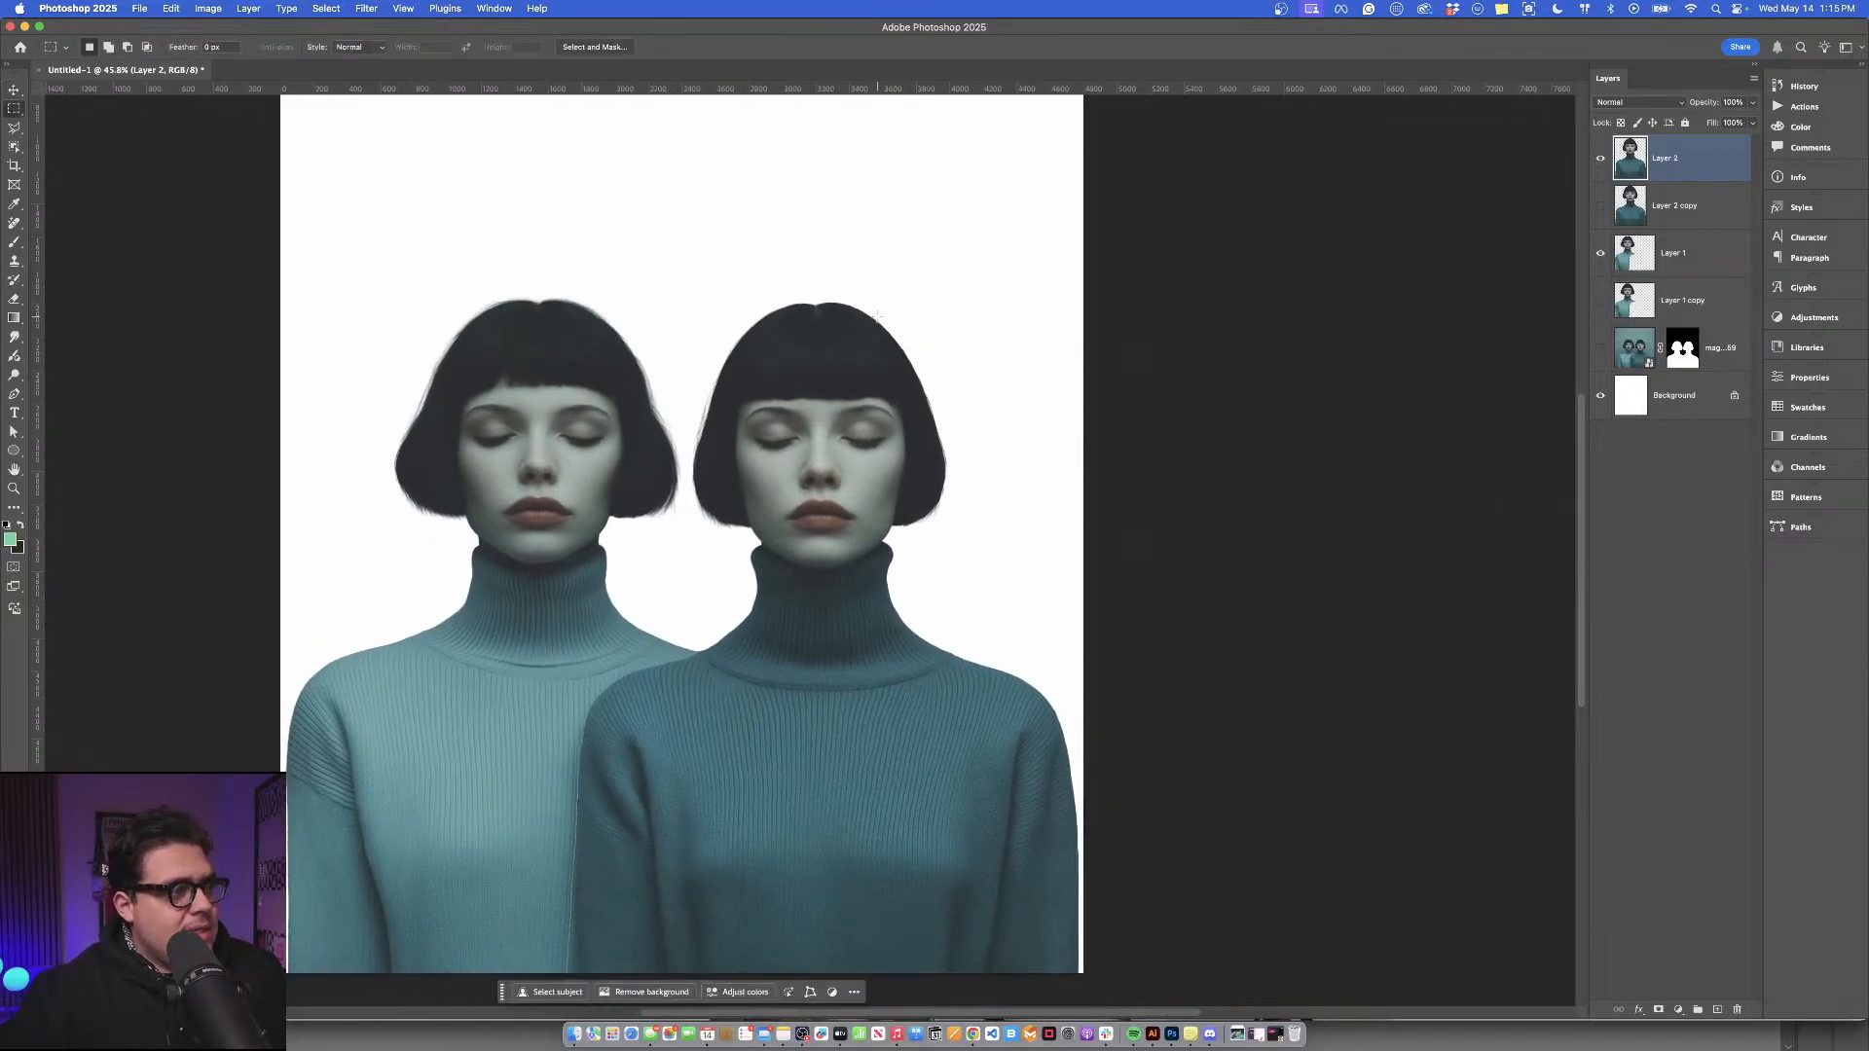
{"action": "left_click_drag", "start_coordinate": [876, 313], "coordinate": [874, 688]}
{"action": "scroll", "coordinate": [873, 535], "scroll_direction": "up", "scroll_amount": 3}
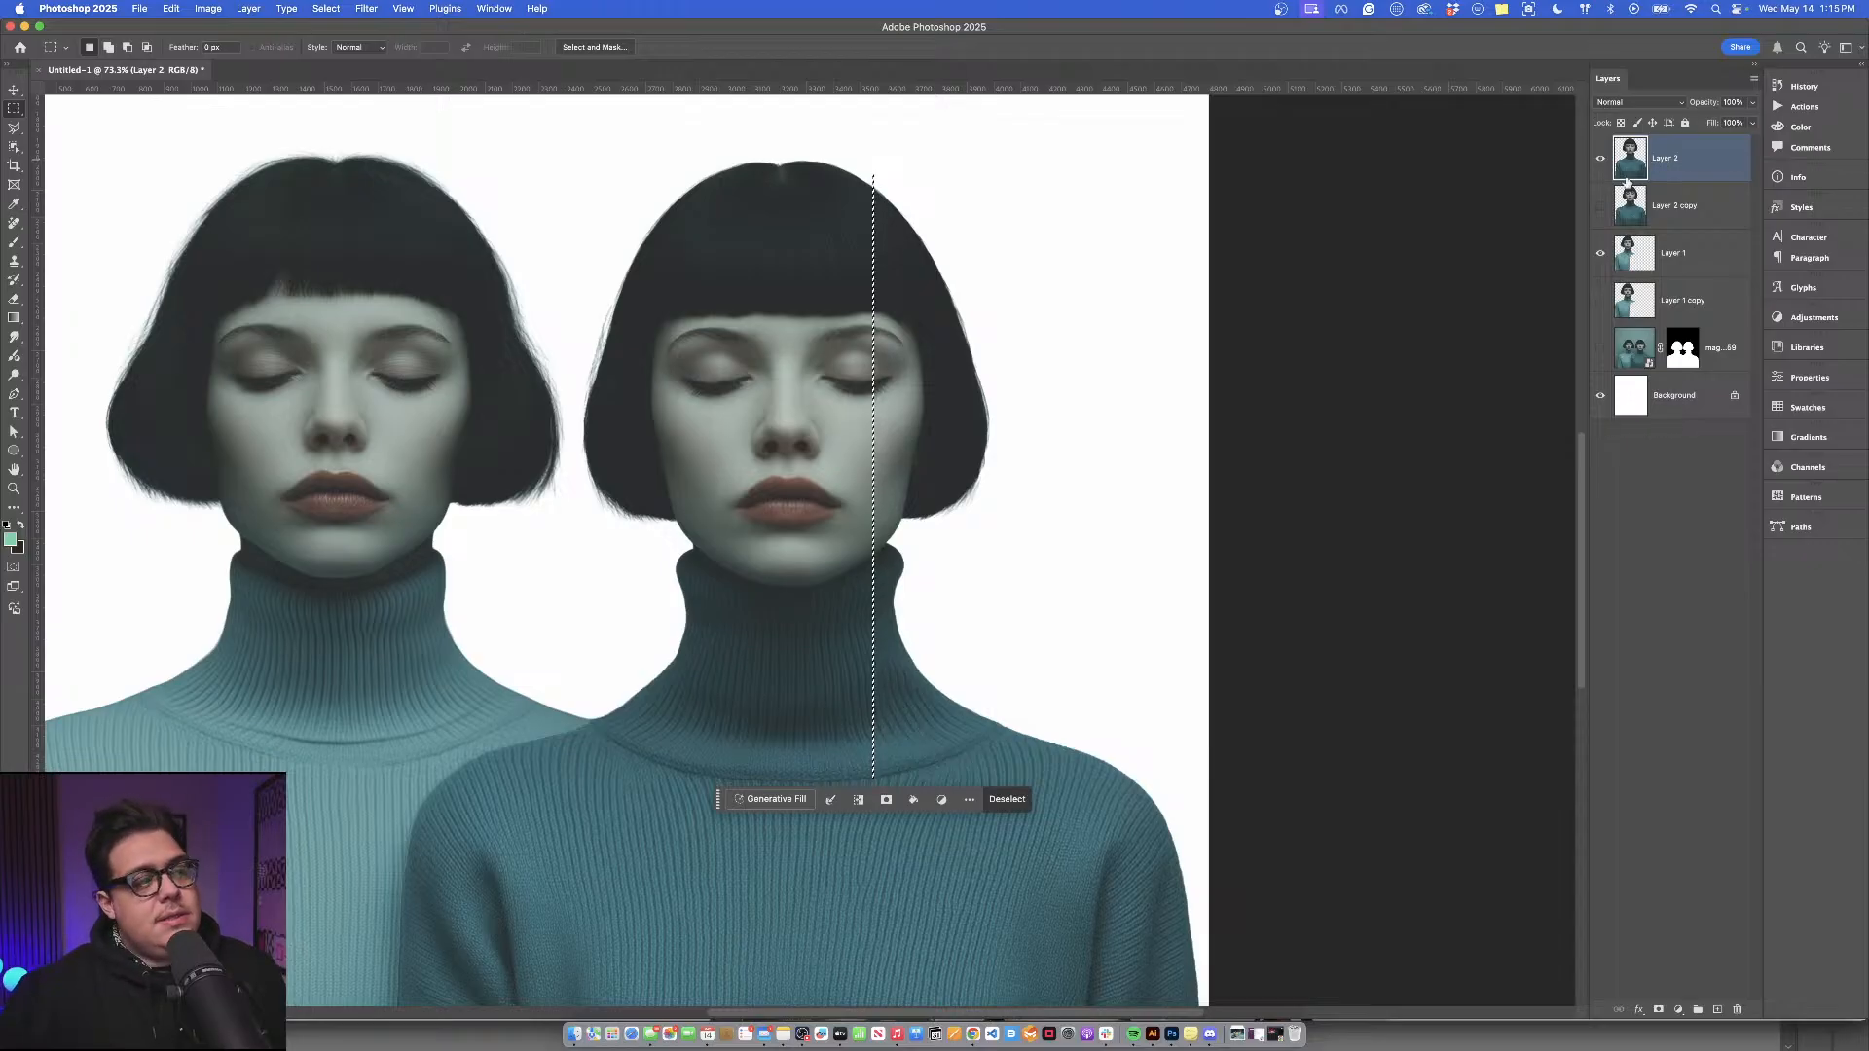
Subtract the part of the thin vertical selection below the jawline with the Polygonal Lasso, leaving only the hair and face.
{"action": "key", "text": "l"}
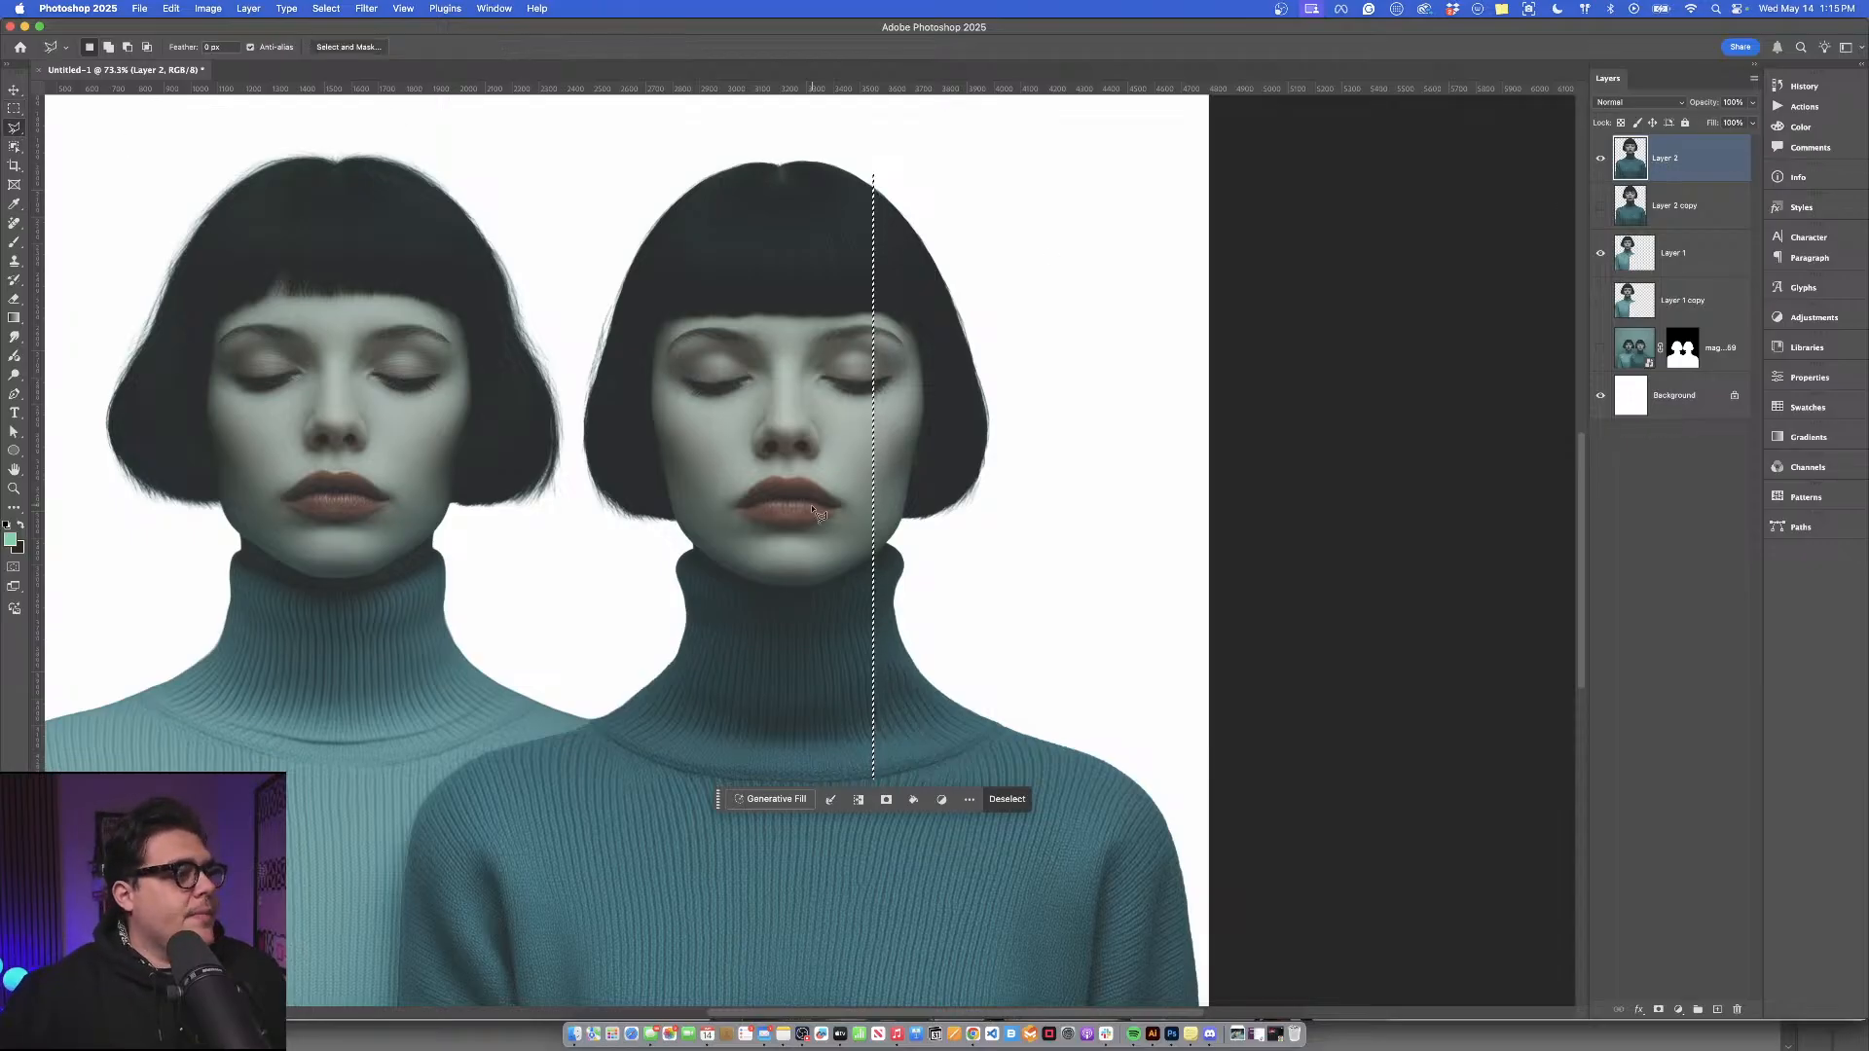
{"action": "left_click", "coordinate": [862, 562], "text": "alt"}
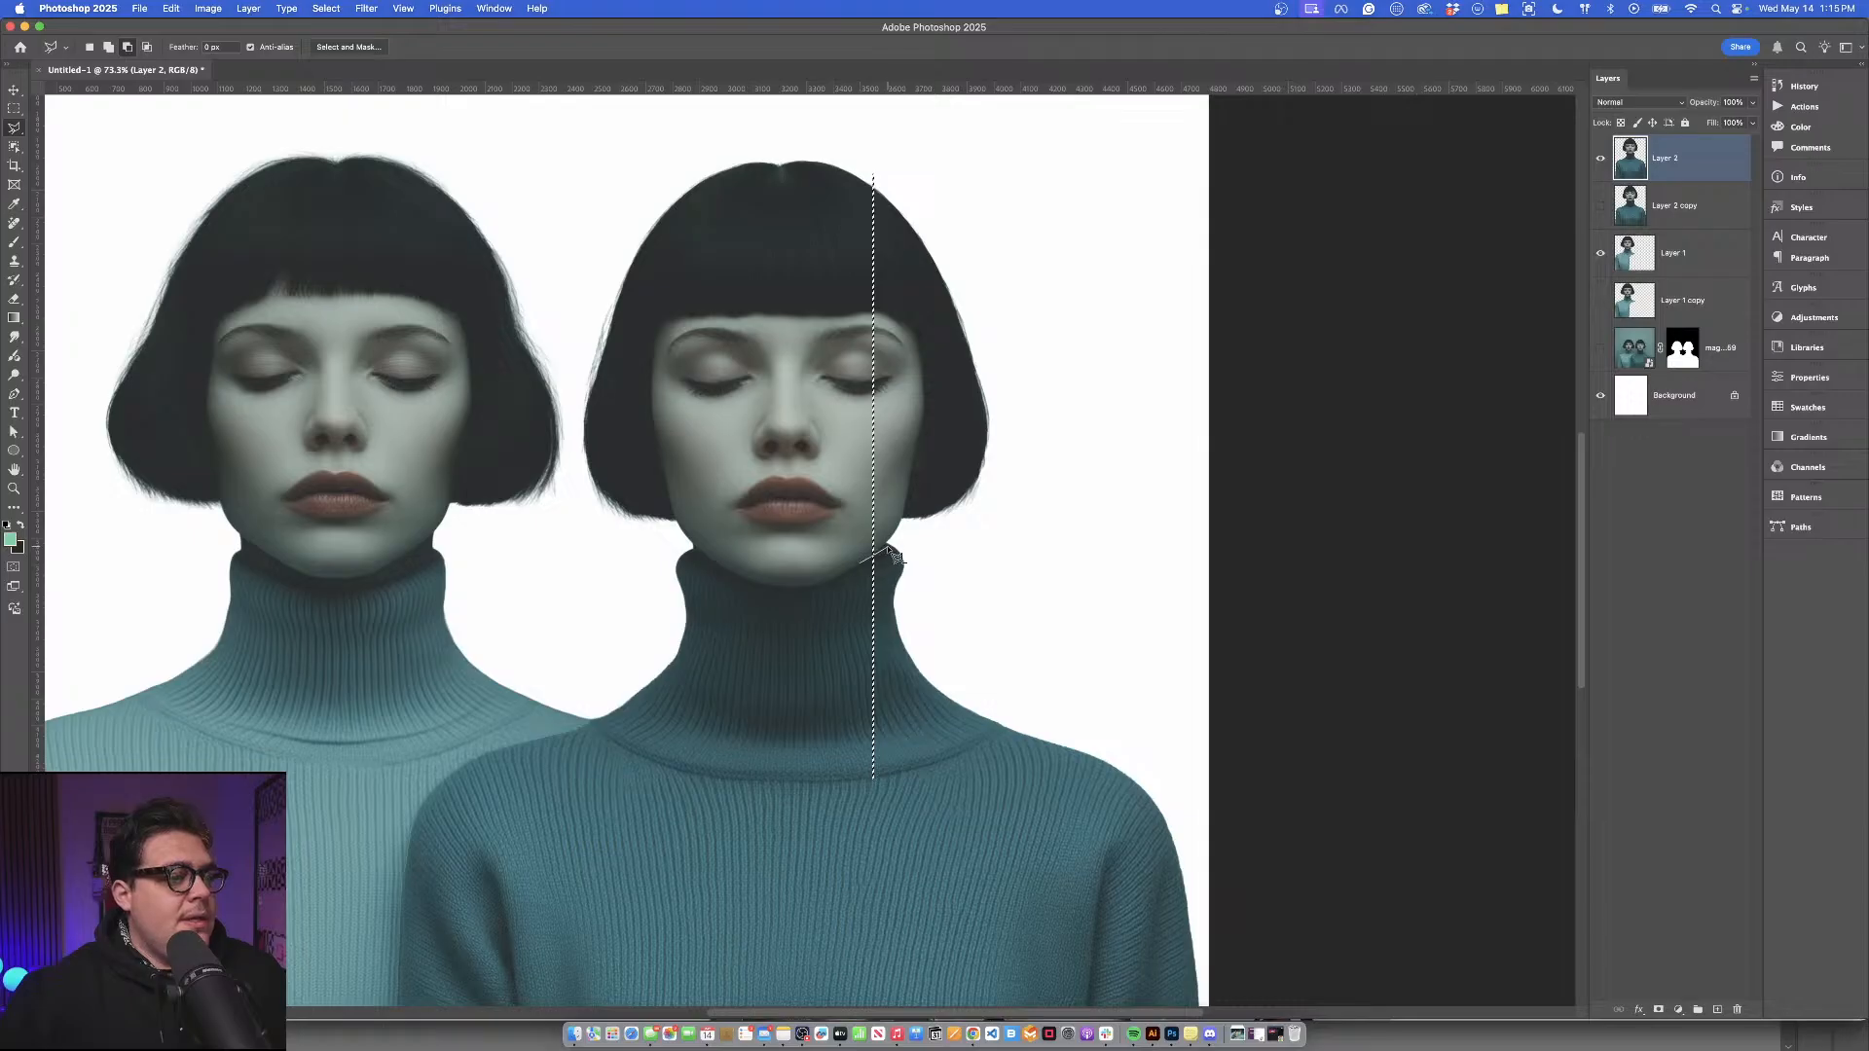
{"action": "mouse_move", "coordinate": [894, 557]}
{"action": "left_mouse_down"}
{"action": "mouse_move", "coordinate": [950, 804]}
{"action": "mouse_move", "coordinate": [862, 841]}
{"action": "mouse_move", "coordinate": [817, 827]}
{"action": "left_mouse_up"}
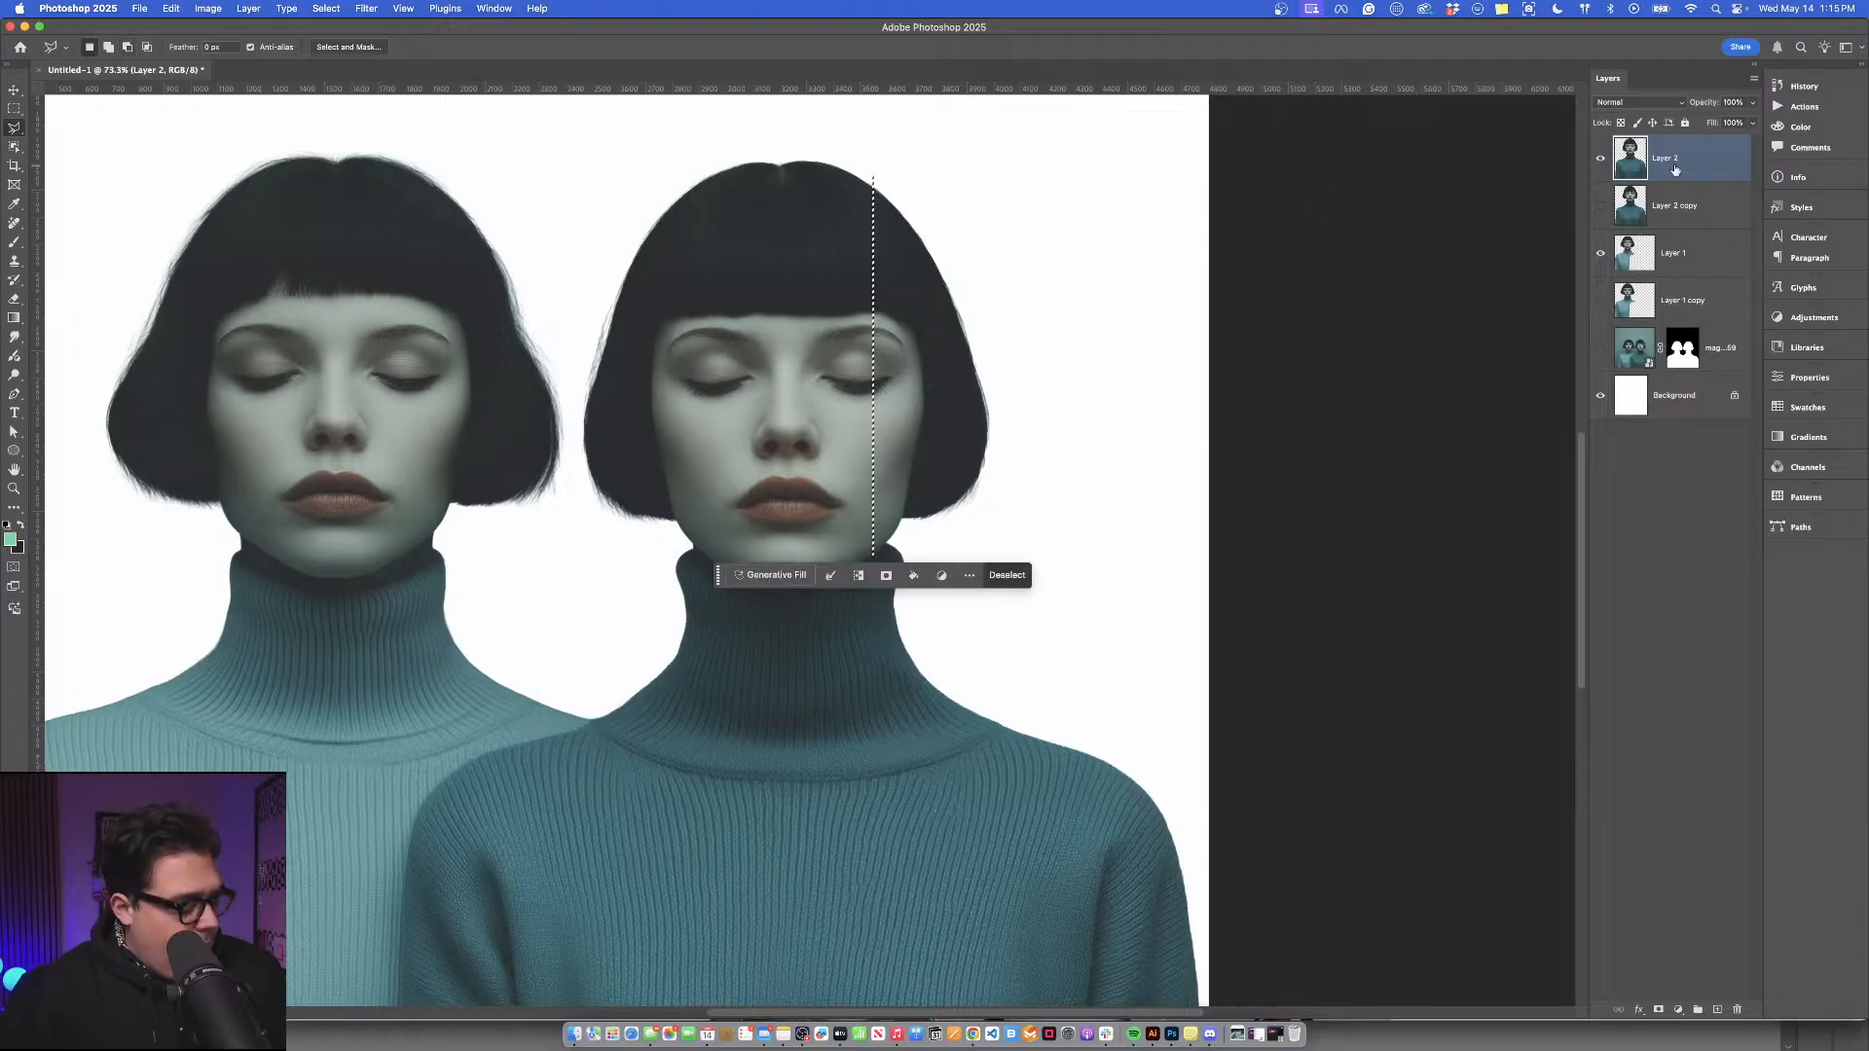
Try copying and pasting the selected strip of Layer 2 onto a new layer, and undo the paste.
{"action": "key", "text": "super+j"}
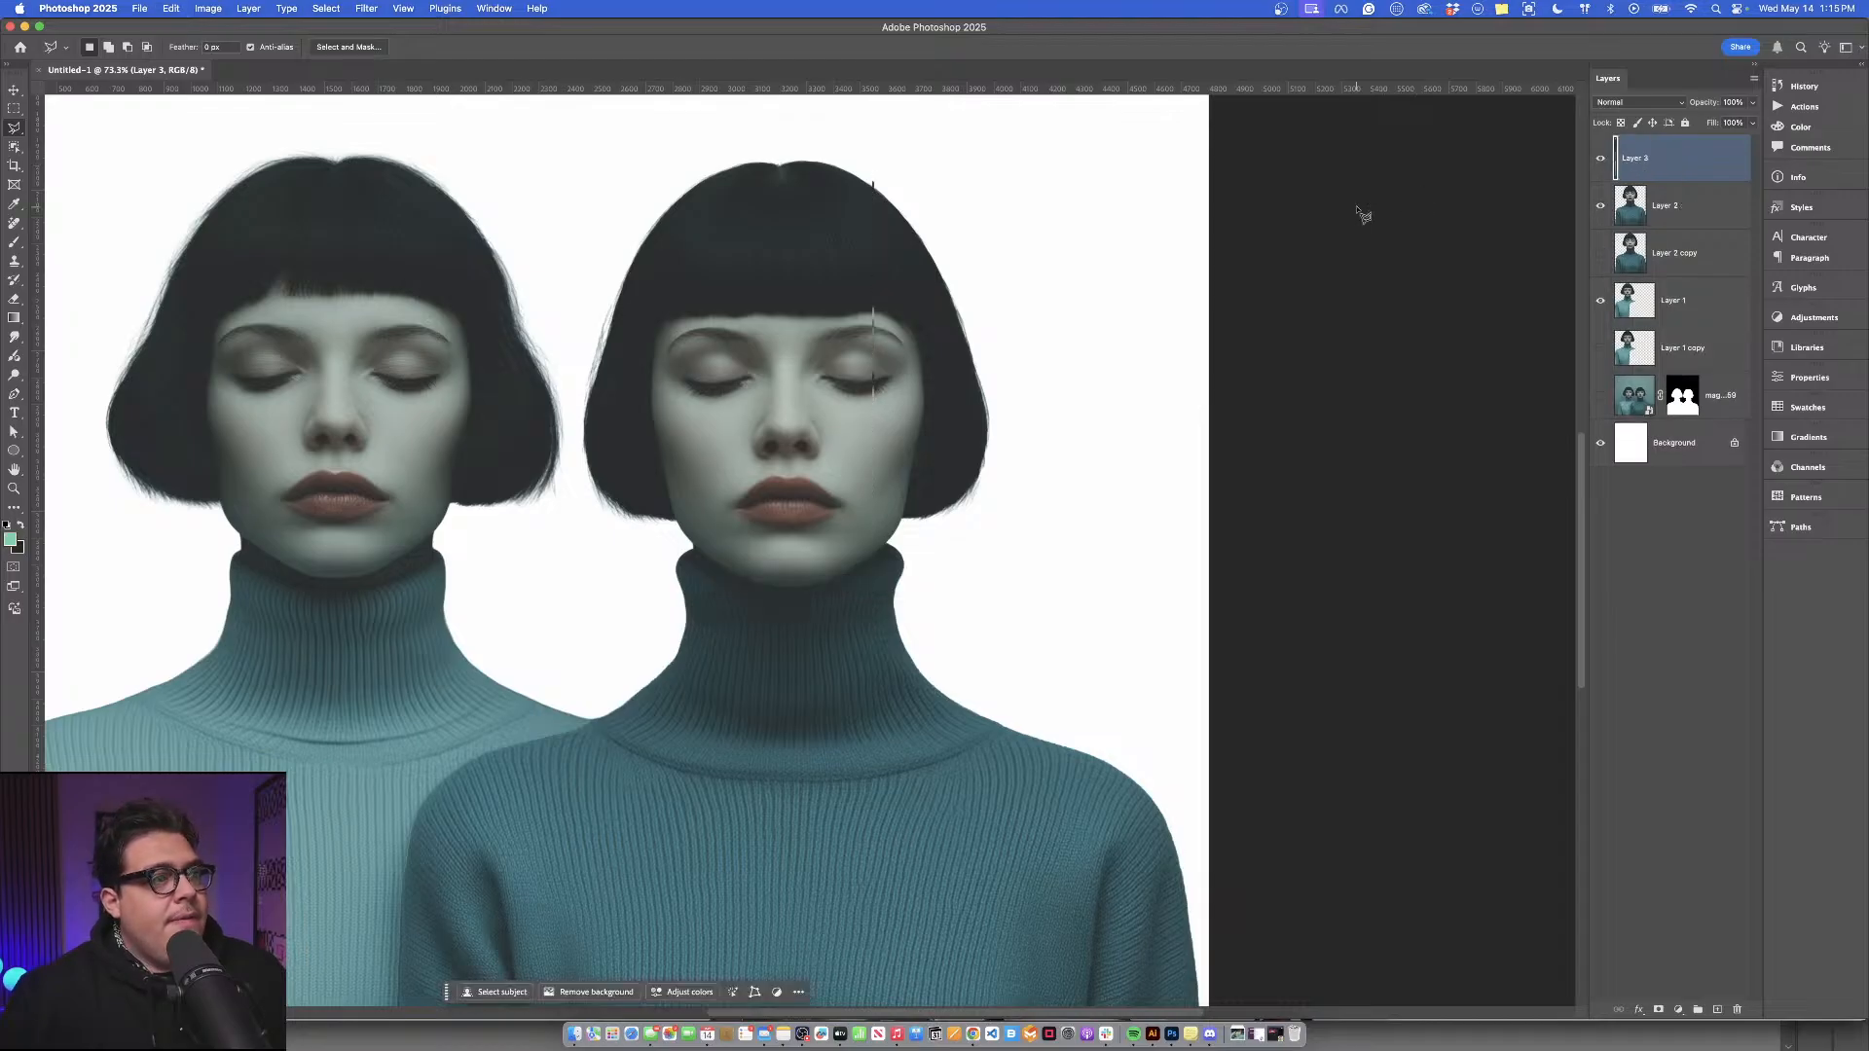
{"action": "scroll", "coordinate": [908, 352], "scroll_direction": "up", "scroll_amount": 5}
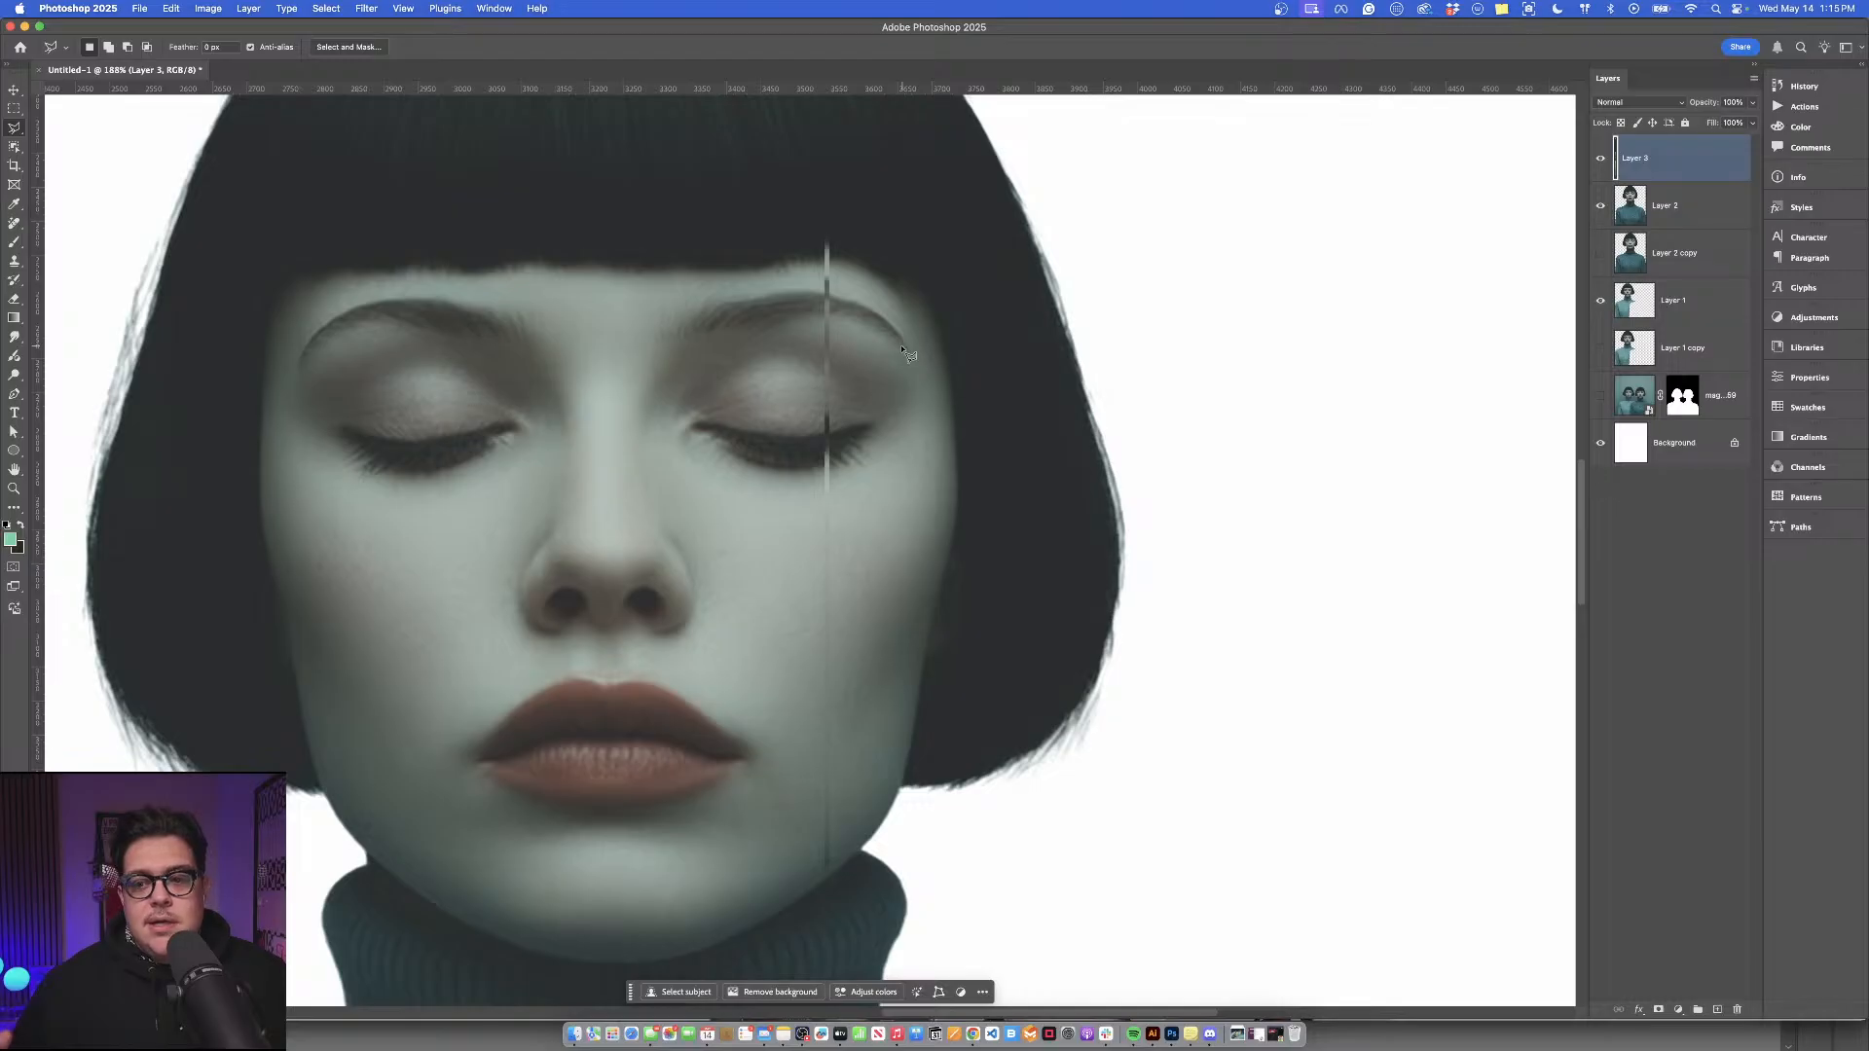
{"action": "key", "text": "ctrl+z"}
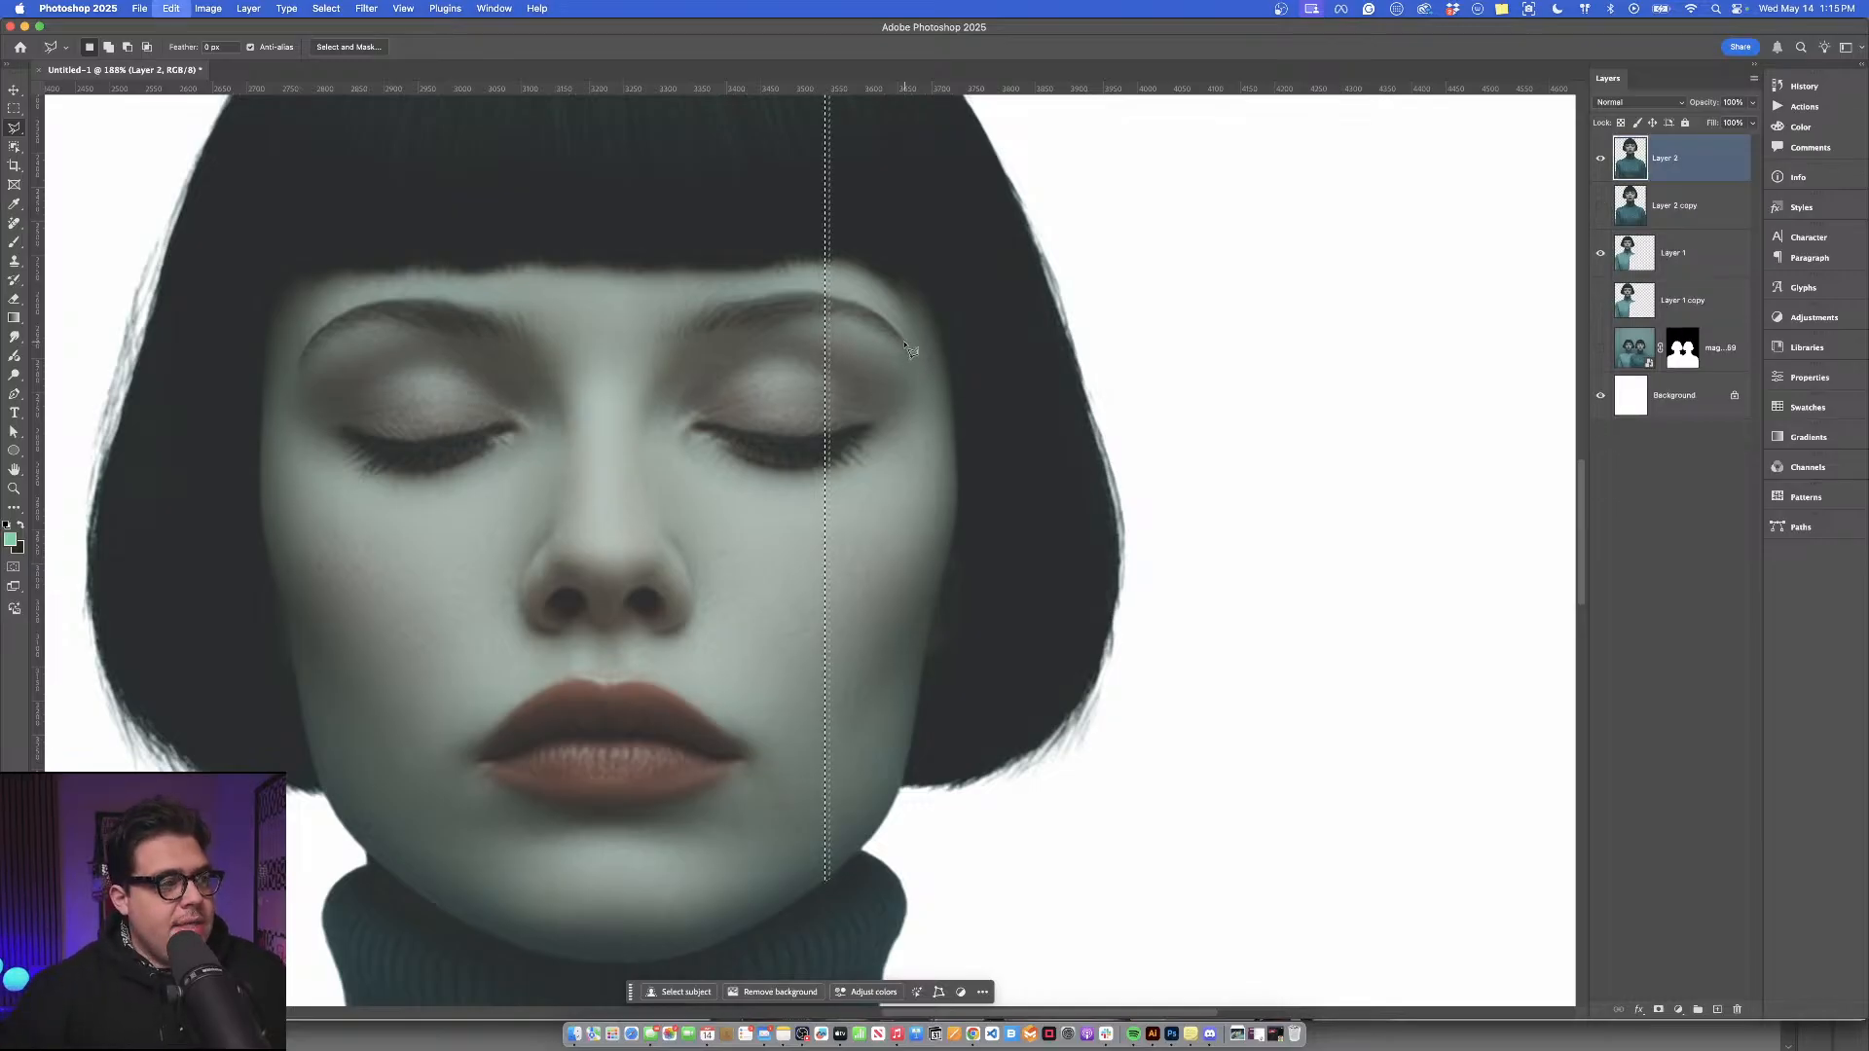
Paste the copied face strip in place on a new layer above Layer 2.
{"action": "scroll", "coordinate": [905, 456], "scroll_direction": "down", "scroll_amount": 3}
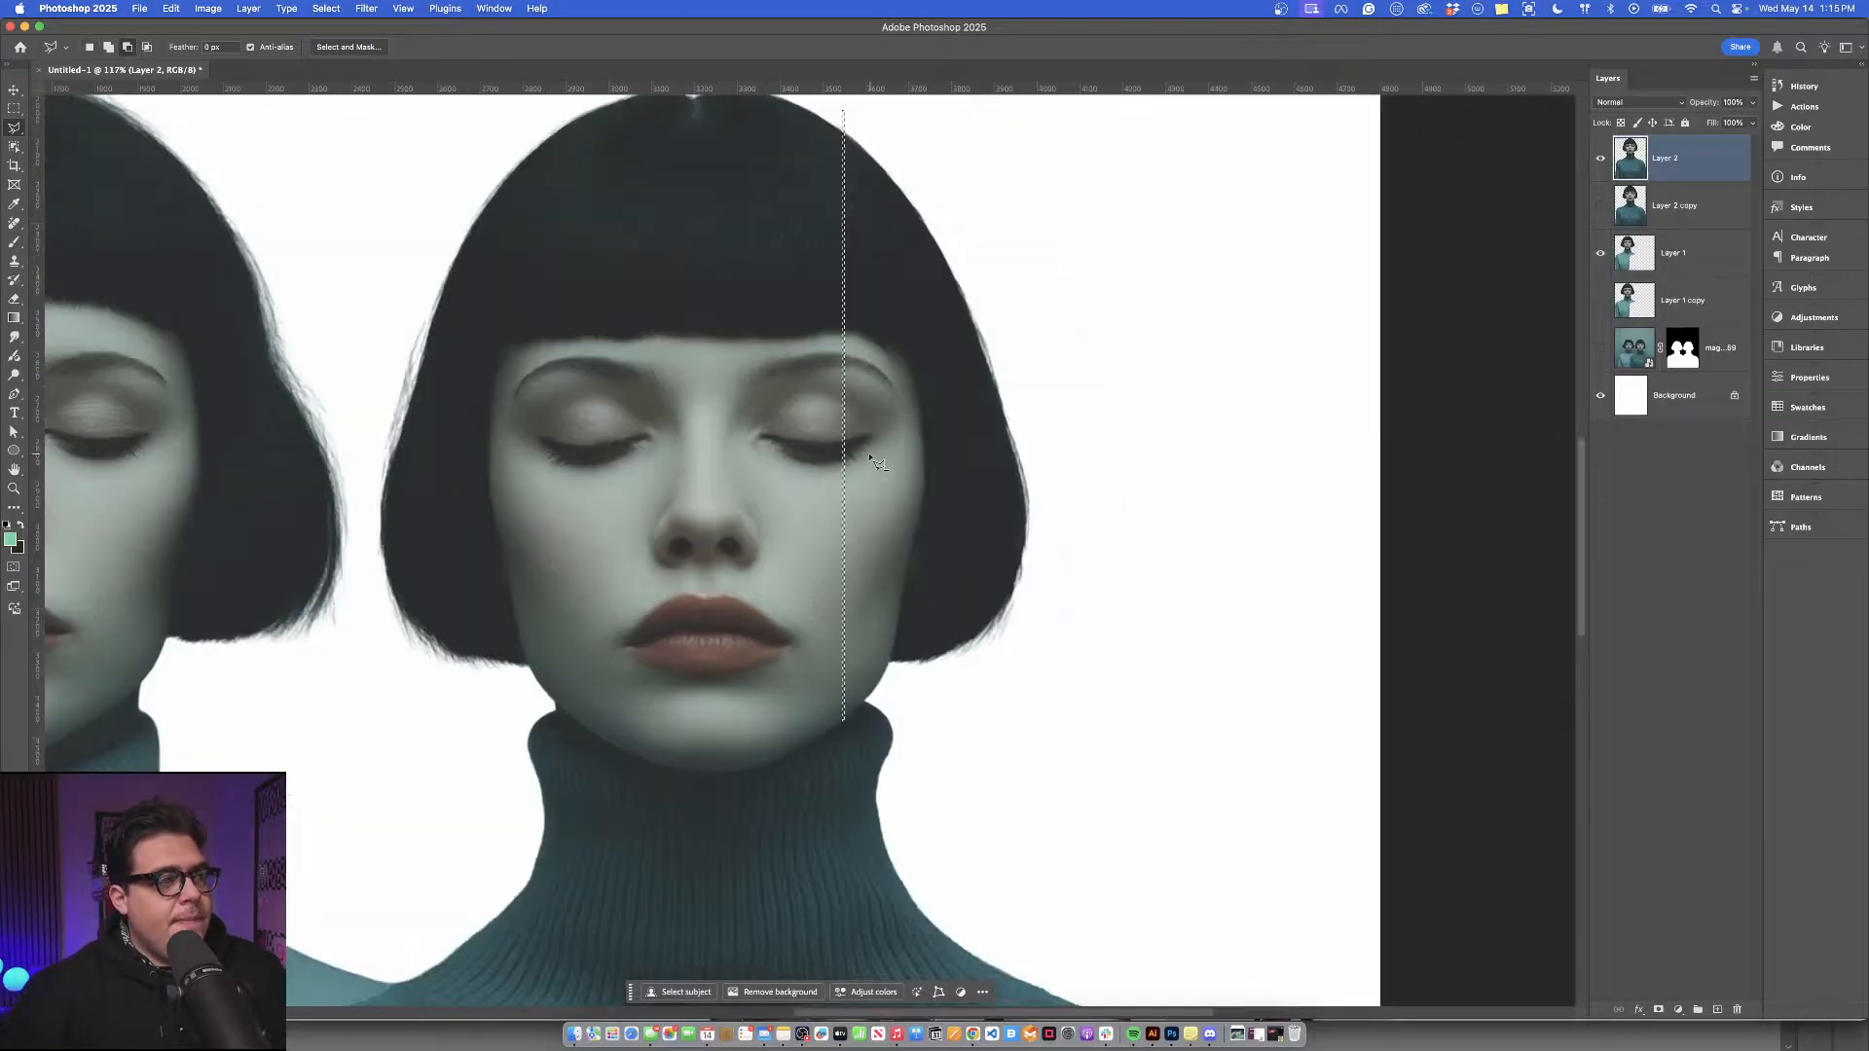
{"action": "left_click", "coordinate": [170, 9]}
{"action": "mouse_move", "coordinate": [200, 9]}
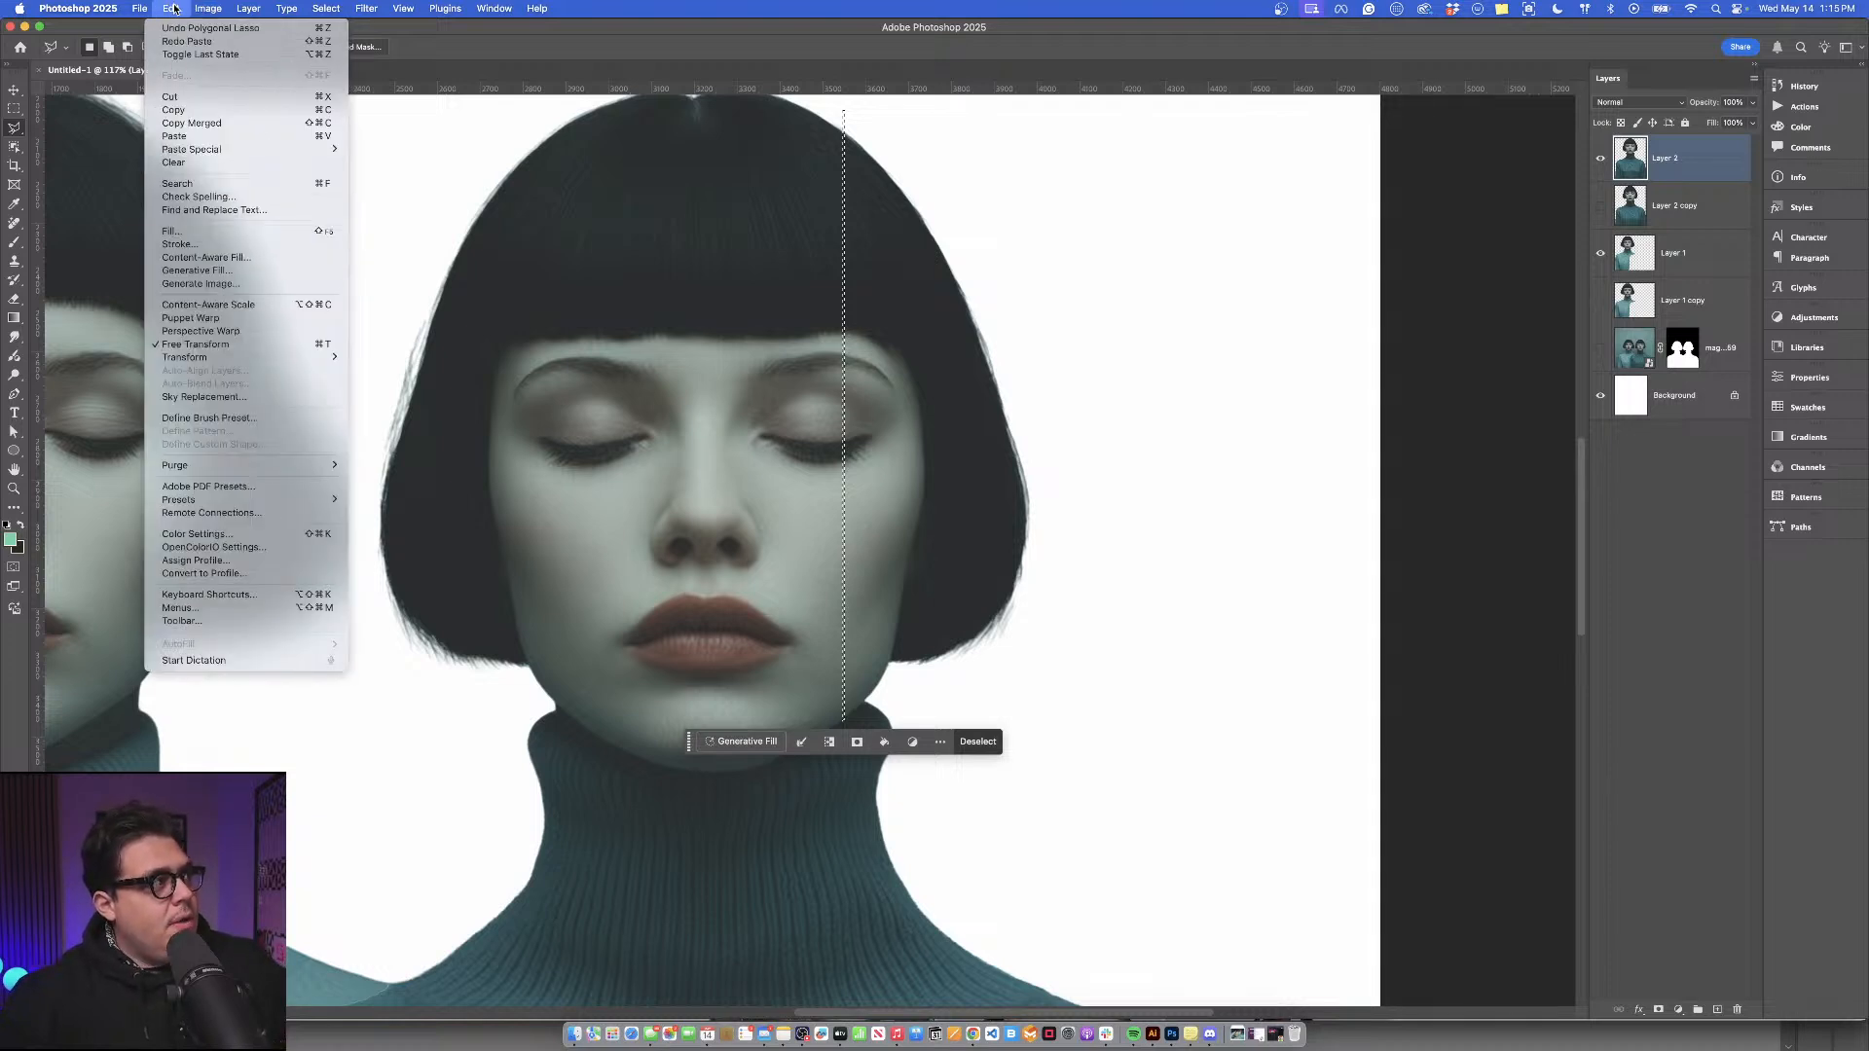
{"action": "mouse_move", "coordinate": [214, 152]}
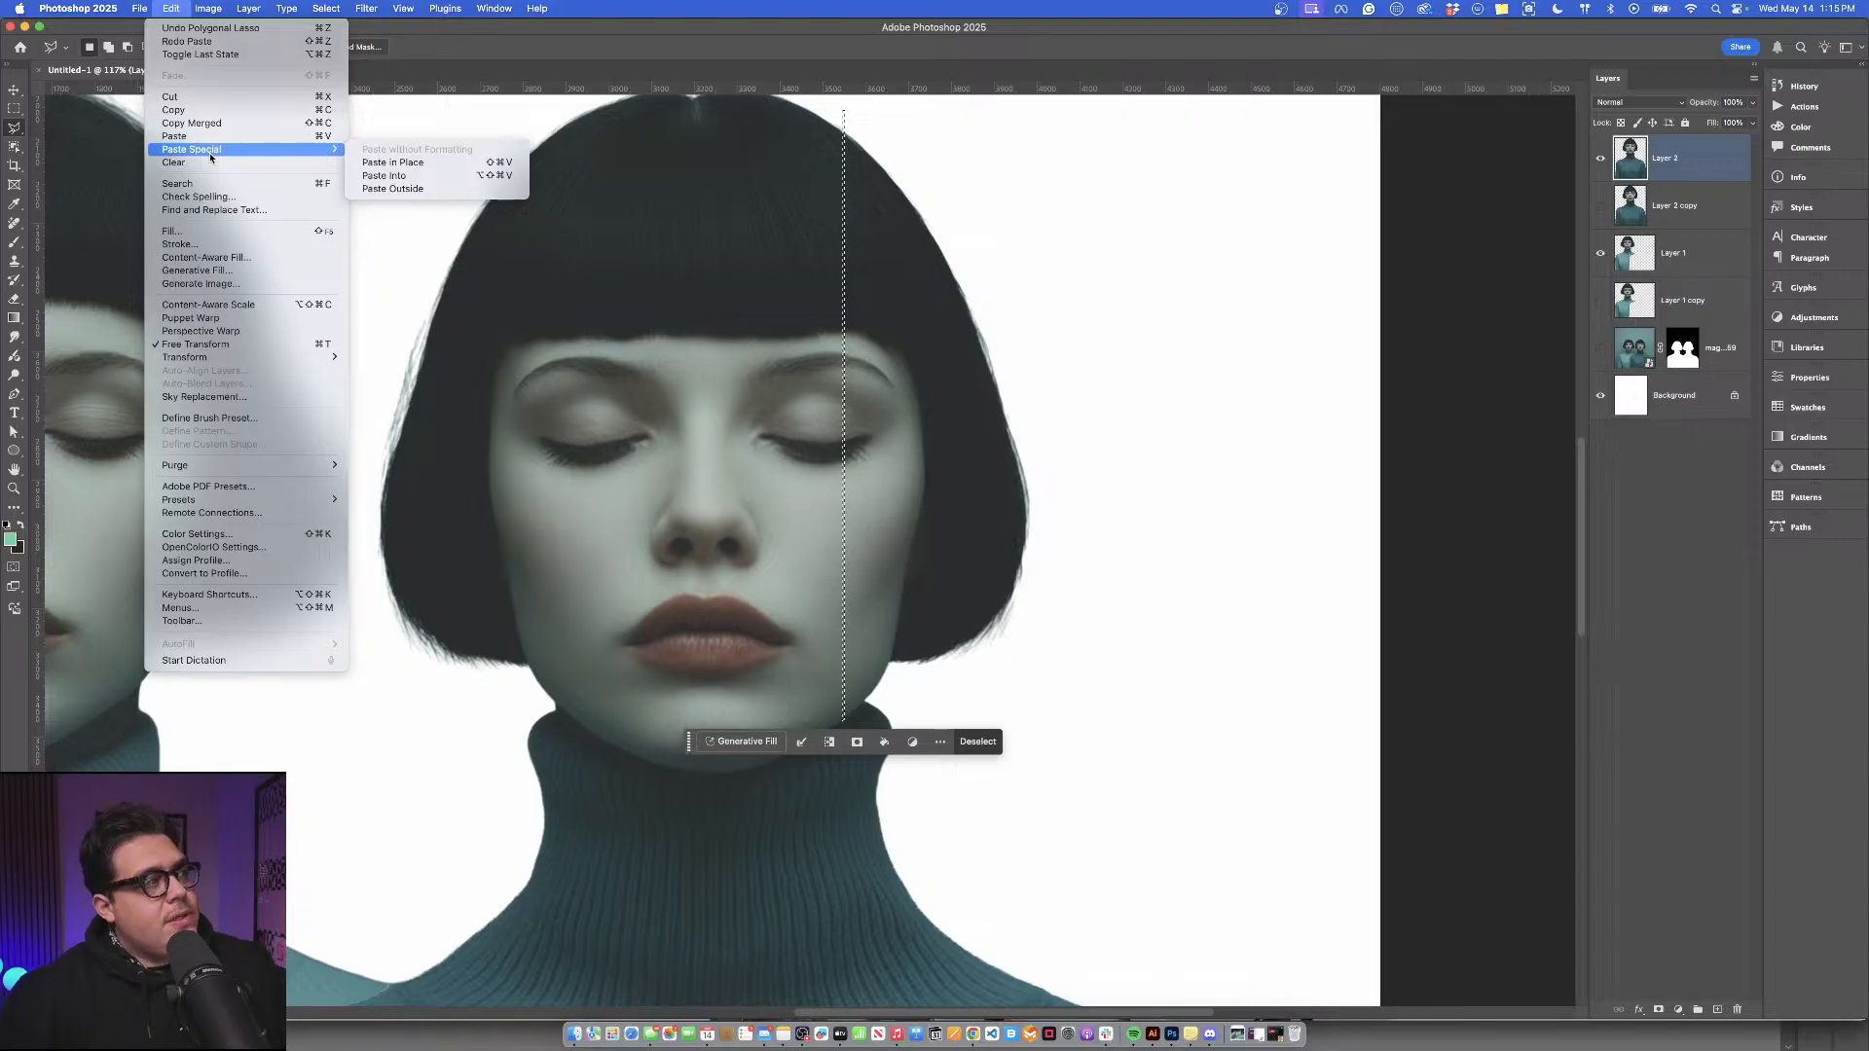
{"action": "left_click", "coordinate": [395, 167]}
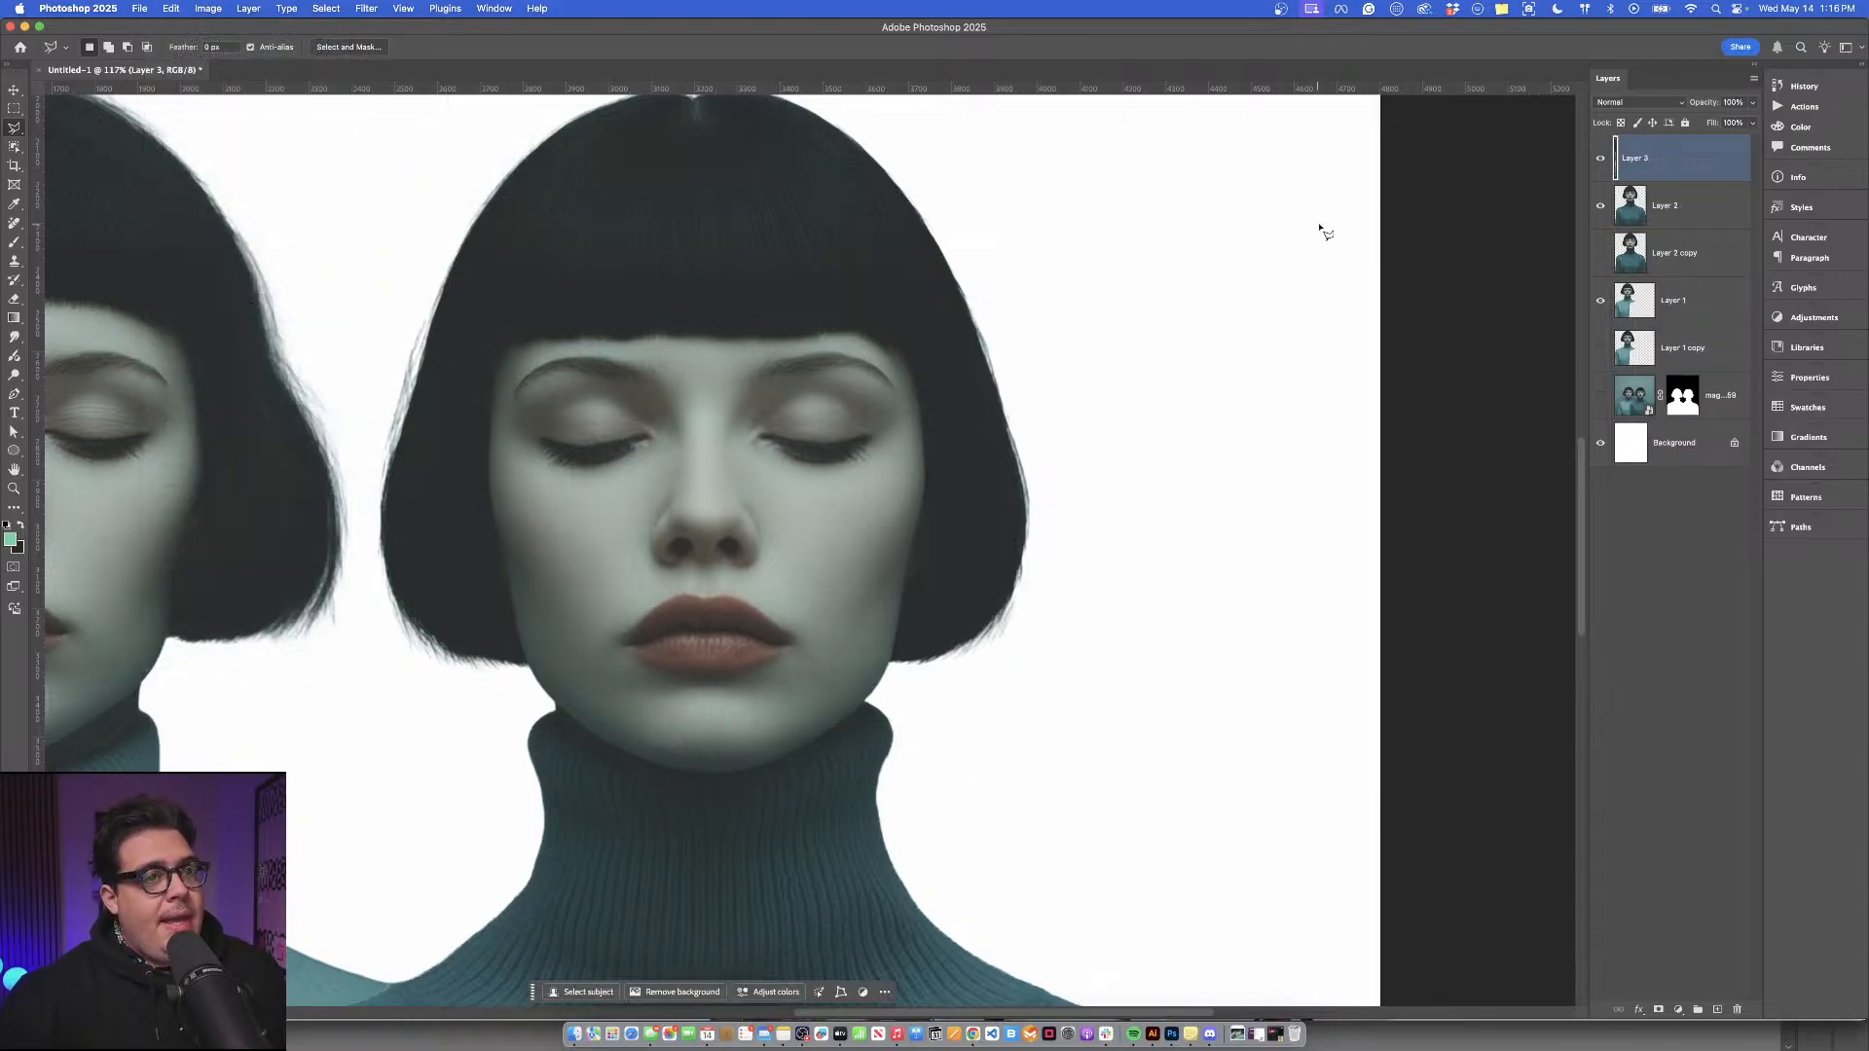
Isolate Layer 3 to check the thin strip on its own, and restore the visibility of the other layers.
{"action": "left_click", "coordinate": [1615, 162], "text": "alt"}
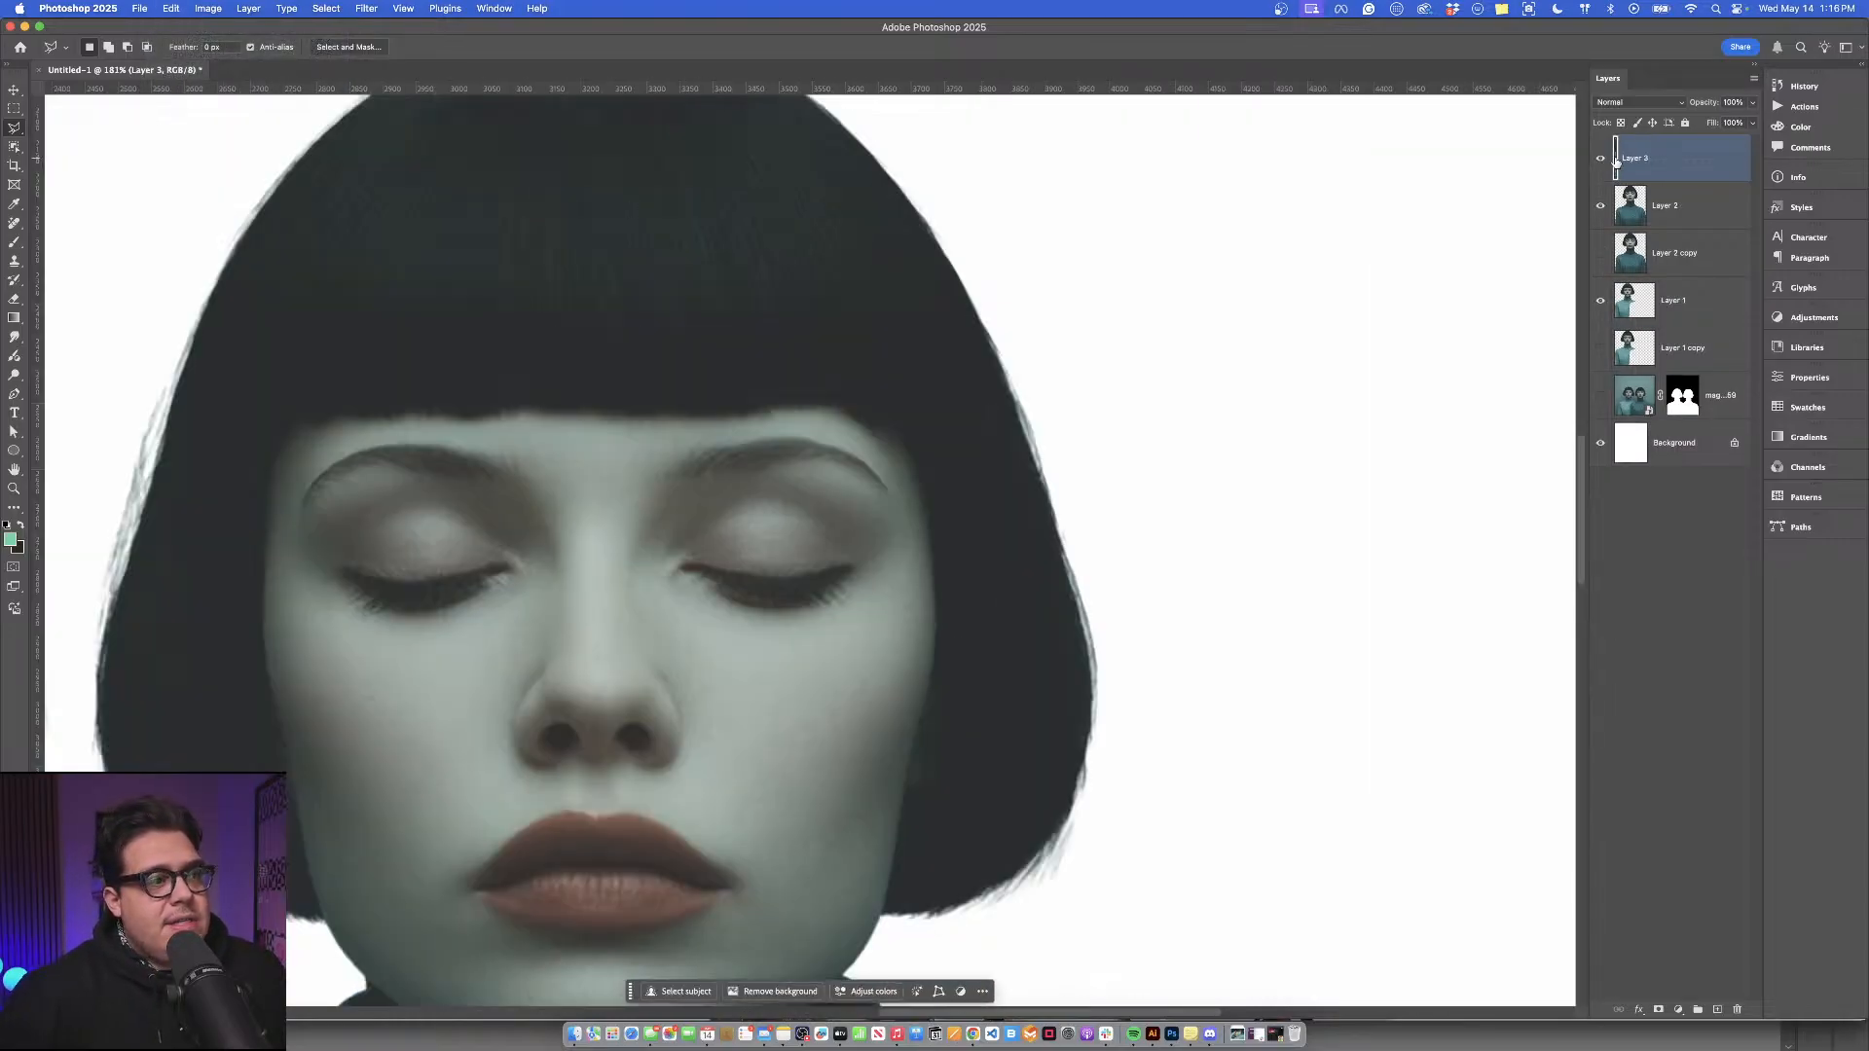
{"action": "left_click", "coordinate": [1601, 163], "text": "alt"}
{"action": "left_click", "coordinate": [1601, 163], "text": "alt"}
{"action": "left_click", "coordinate": [1601, 163], "text": "alt"}
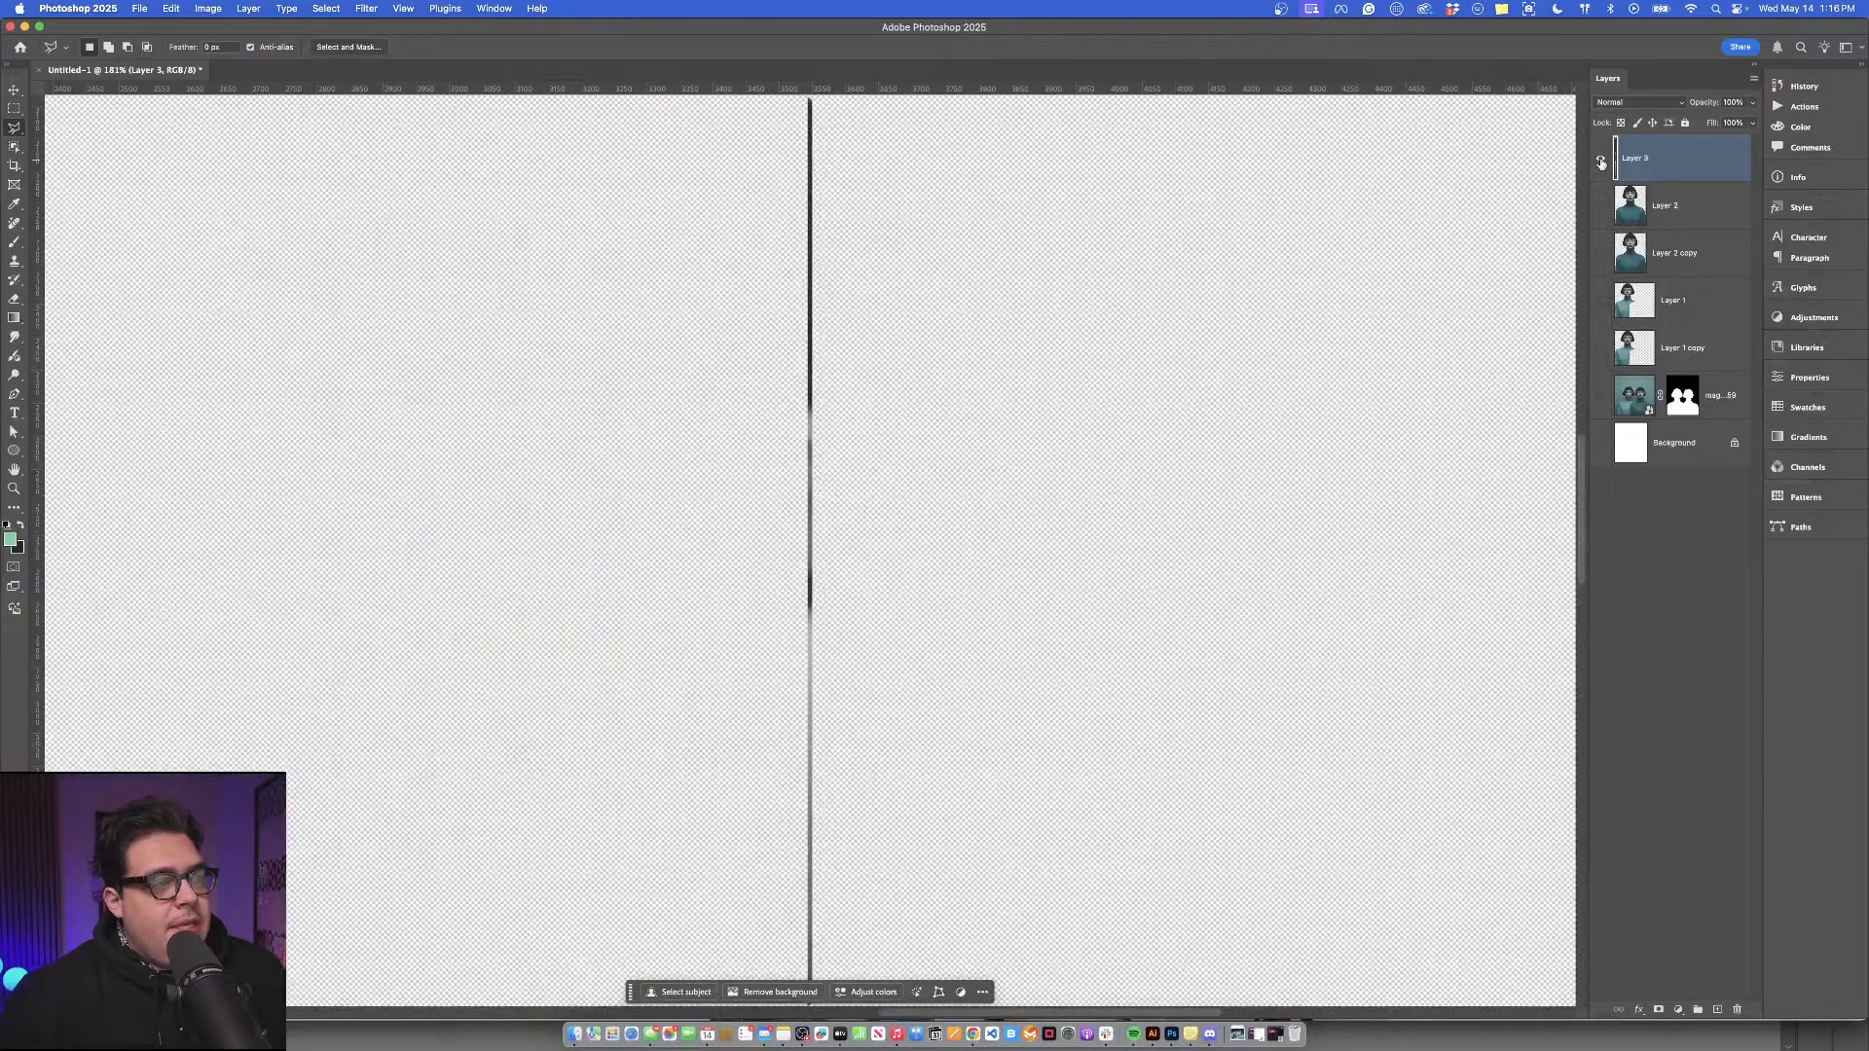
{"action": "left_click", "coordinate": [1601, 162], "text": "alt"}
{"action": "left_click", "coordinate": [1601, 162], "text": "alt"}
{"action": "left_click", "coordinate": [1601, 162], "text": "alt"}
{"action": "scroll", "coordinate": [1055, 550], "scroll_direction": "down", "scroll_amount": 3}
{"action": "scroll", "coordinate": [1056, 550], "scroll_direction": "down", "scroll_amount": 3}
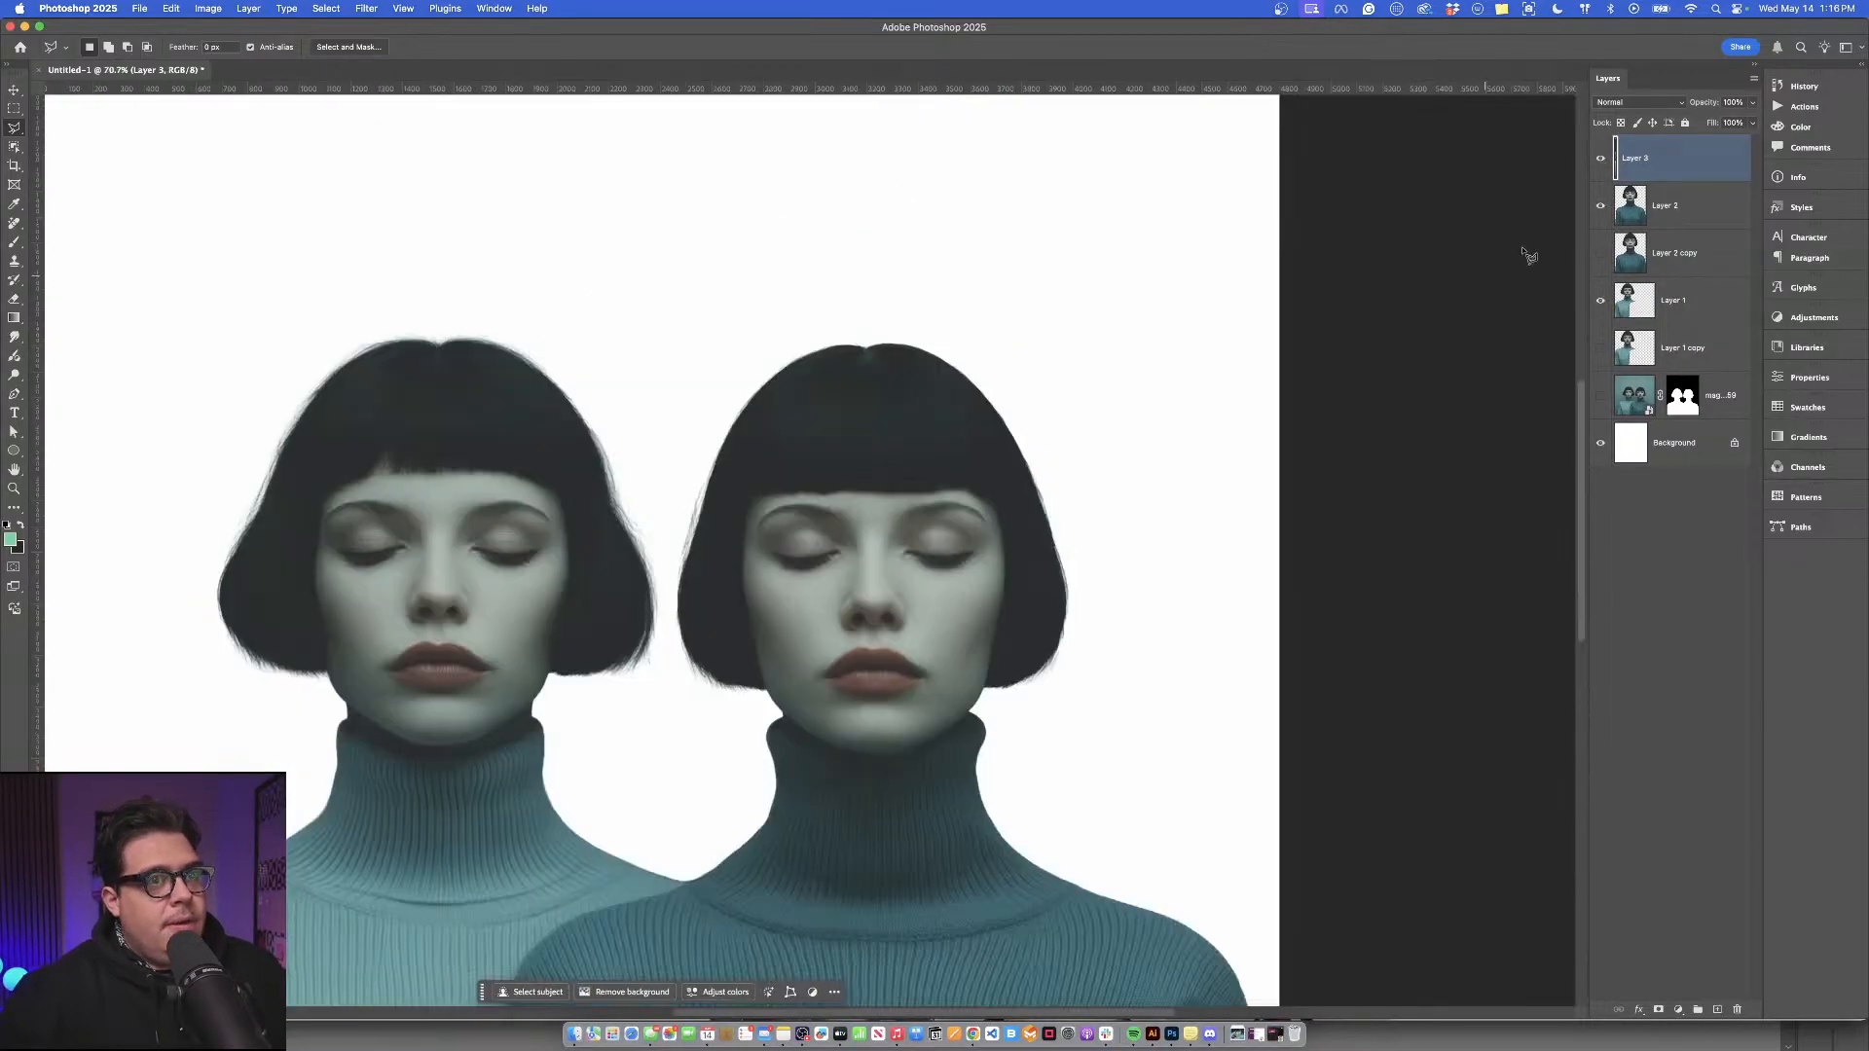
Stretch the Layer 3 strip horizontally with Free Transform from the woman's face to just short of the canvas's right edge.
{"action": "scroll", "coordinate": [1235, 384], "scroll_direction": "down", "scroll_amount": 2}
{"action": "scroll", "coordinate": [1235, 383], "scroll_direction": "right", "scroll_amount": 2}
{"action": "key", "text": "super+t"}
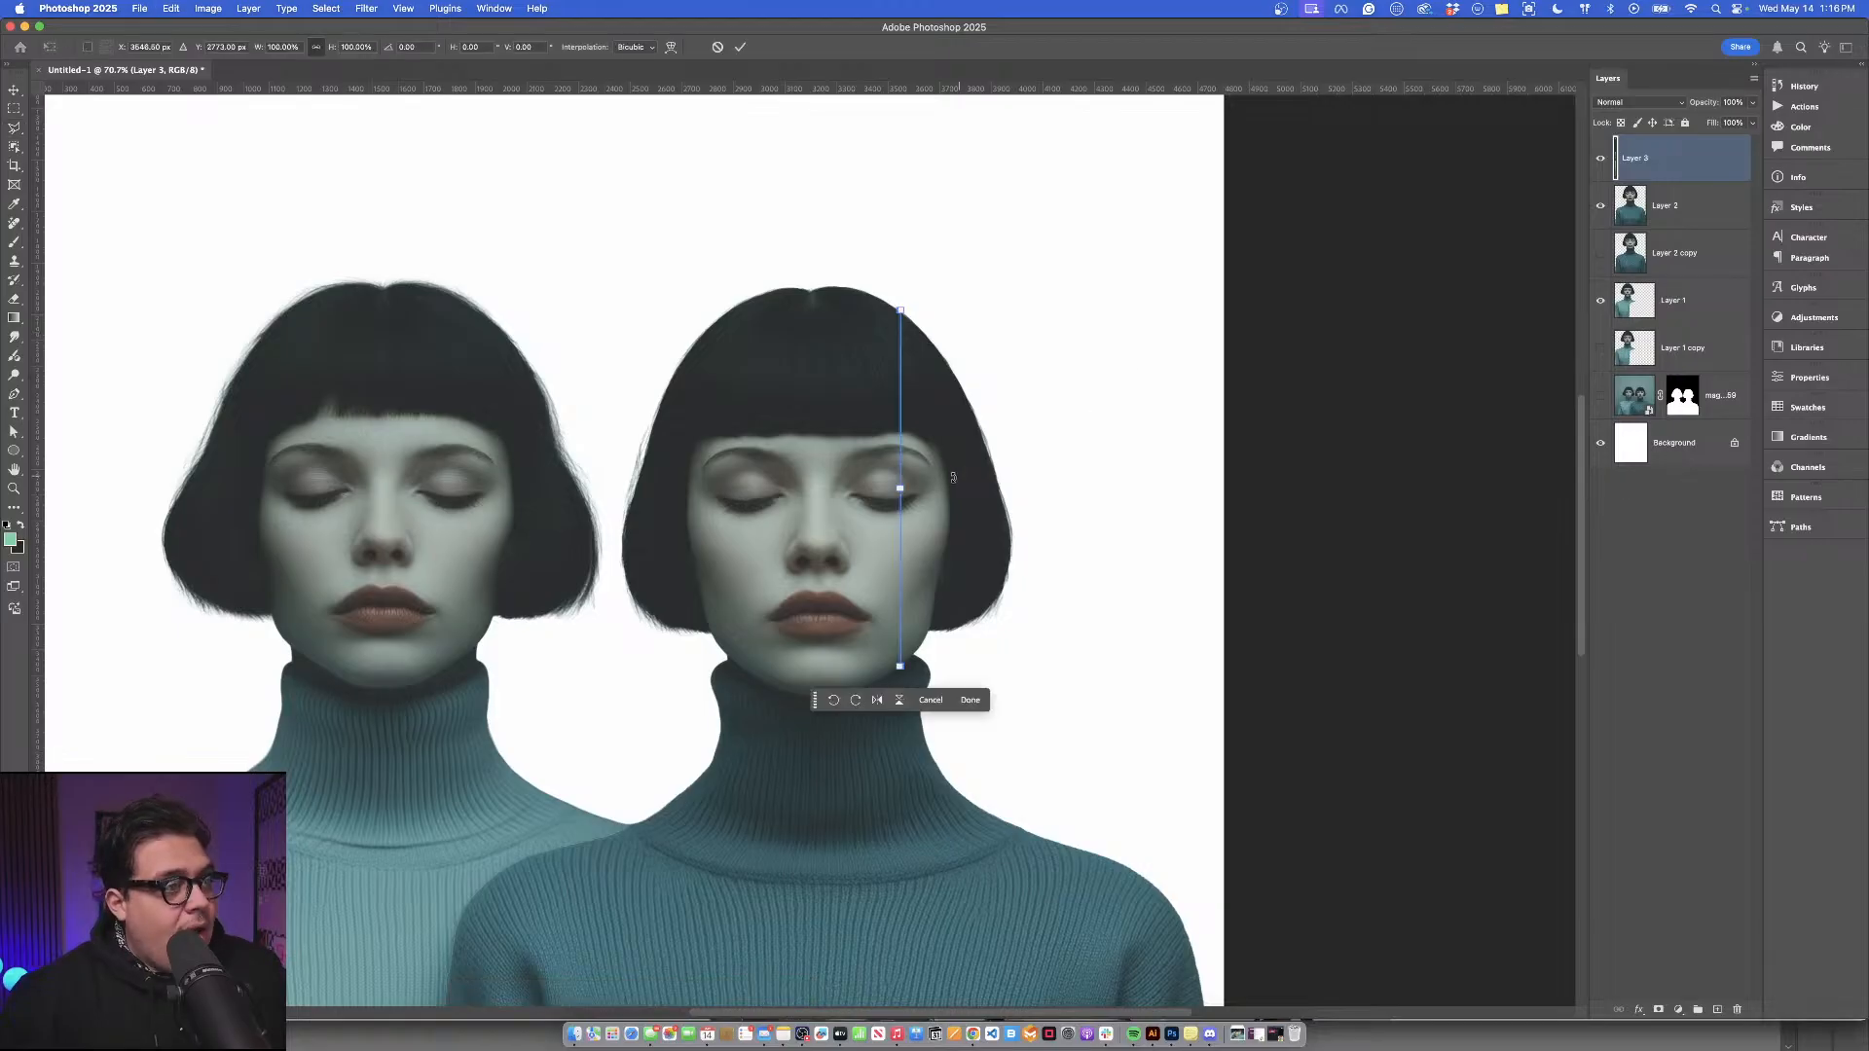
{"action": "left_click_drag", "start_coordinate": [906, 487], "coordinate": [1188, 490]}
{"action": "key", "text": "Return"}
{"action": "key", "text": "l"}
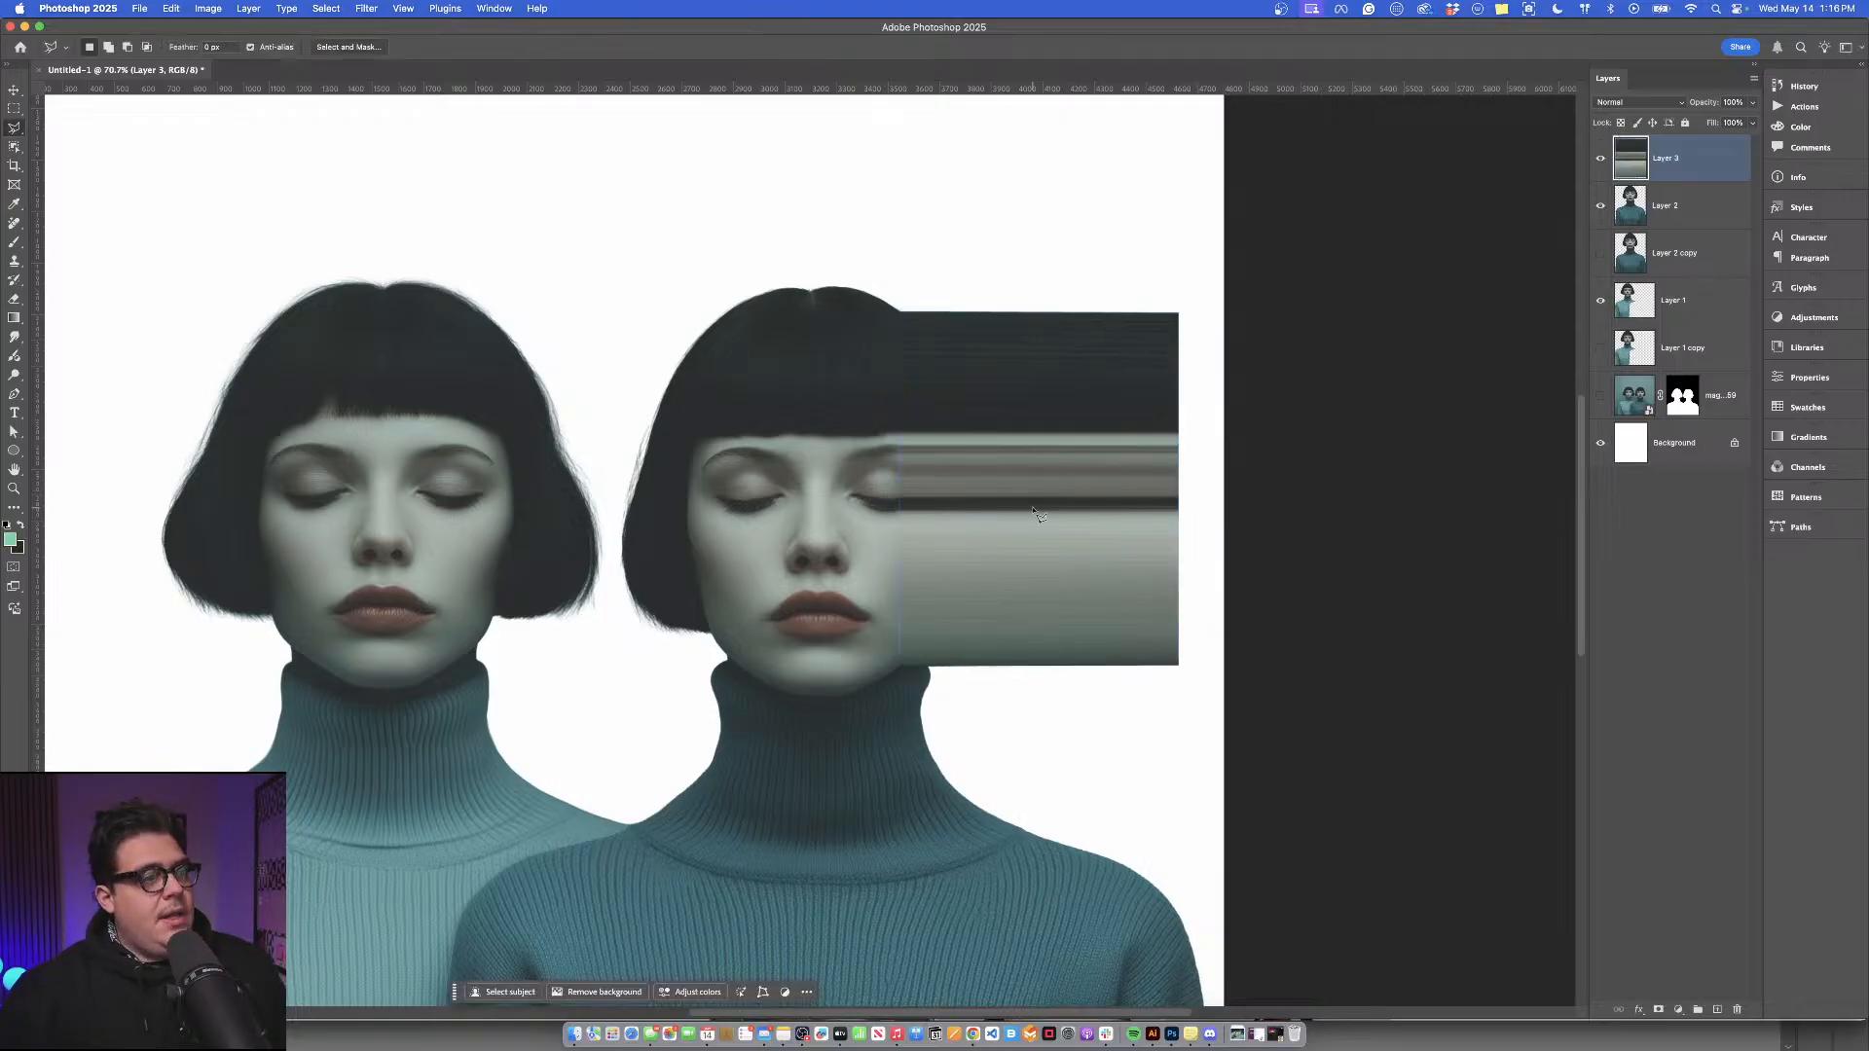
{"action": "scroll", "coordinate": [1032, 514], "scroll_direction": "down", "scroll_amount": 3}
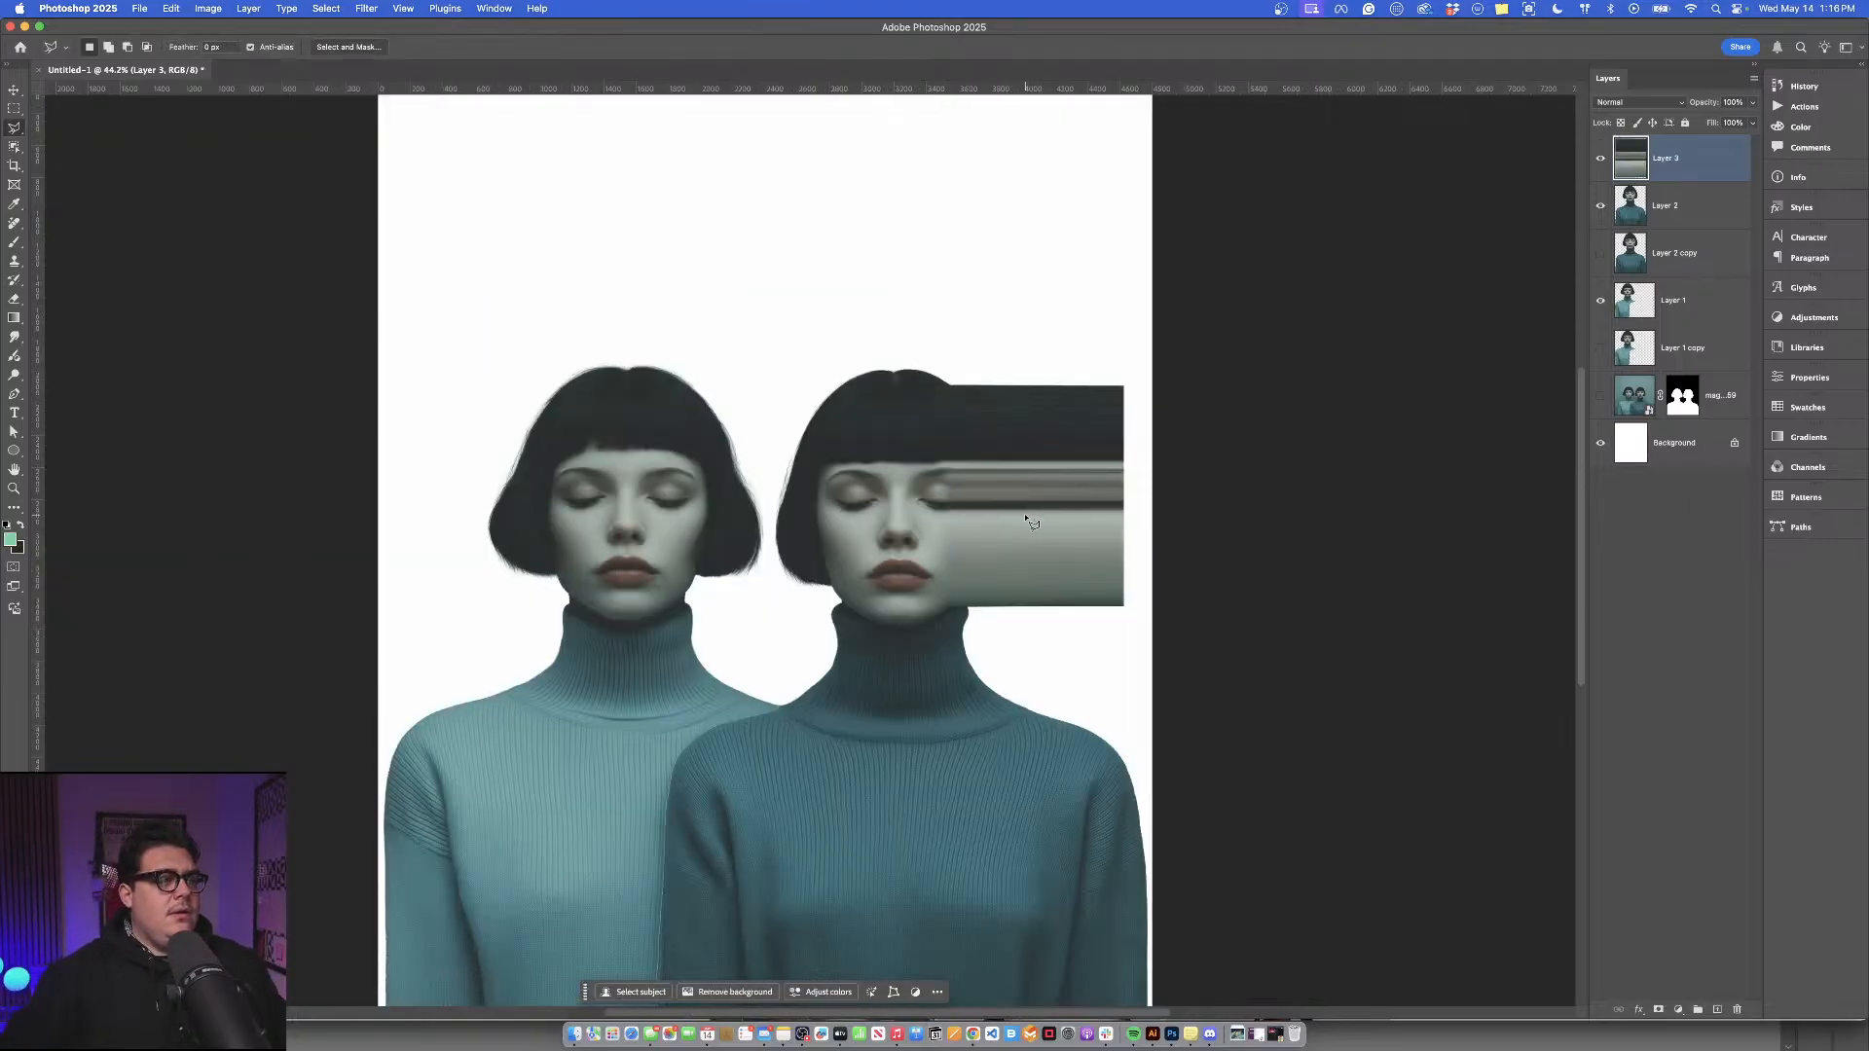
{"action": "scroll", "coordinate": [1026, 515], "scroll_direction": "up", "scroll_amount": 3}
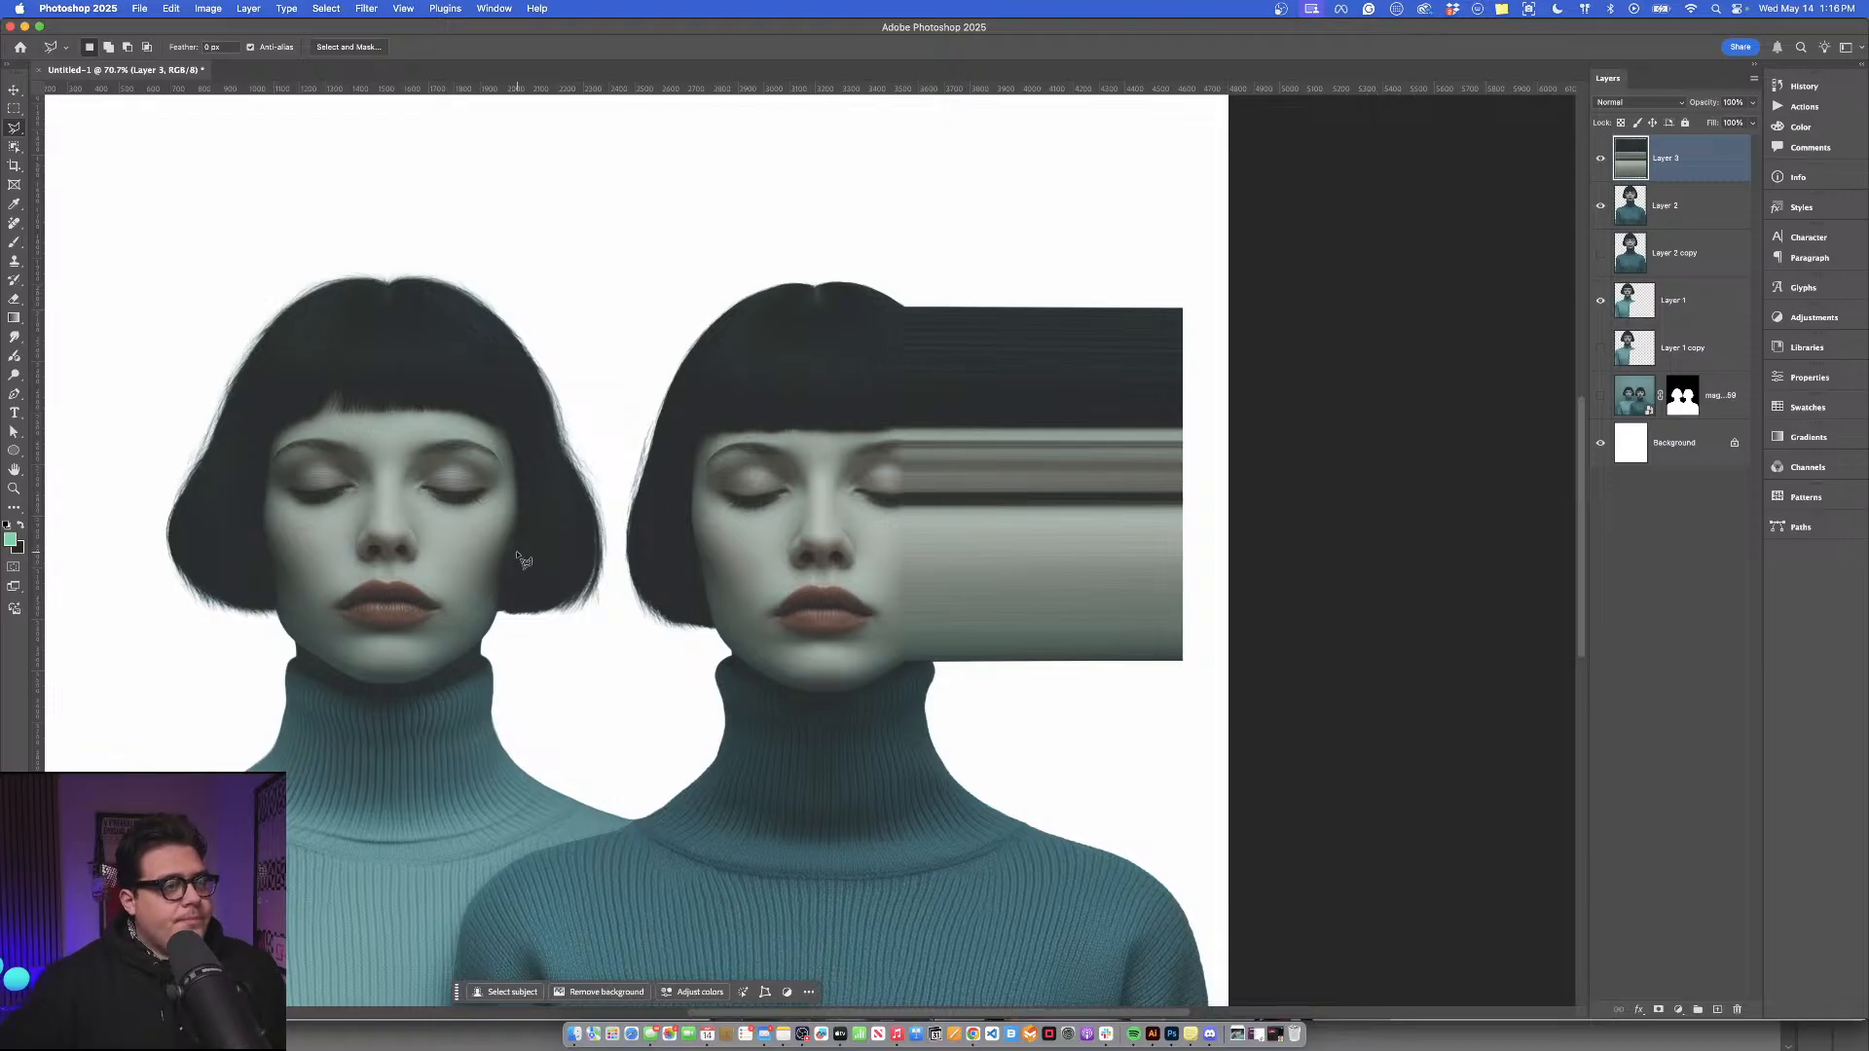
{"action": "scroll", "coordinate": [725, 499], "scroll_direction": "down", "scroll_amount": 3}
{"action": "scroll", "coordinate": [725, 500], "scroll_direction": "up", "scroll_amount": 3}
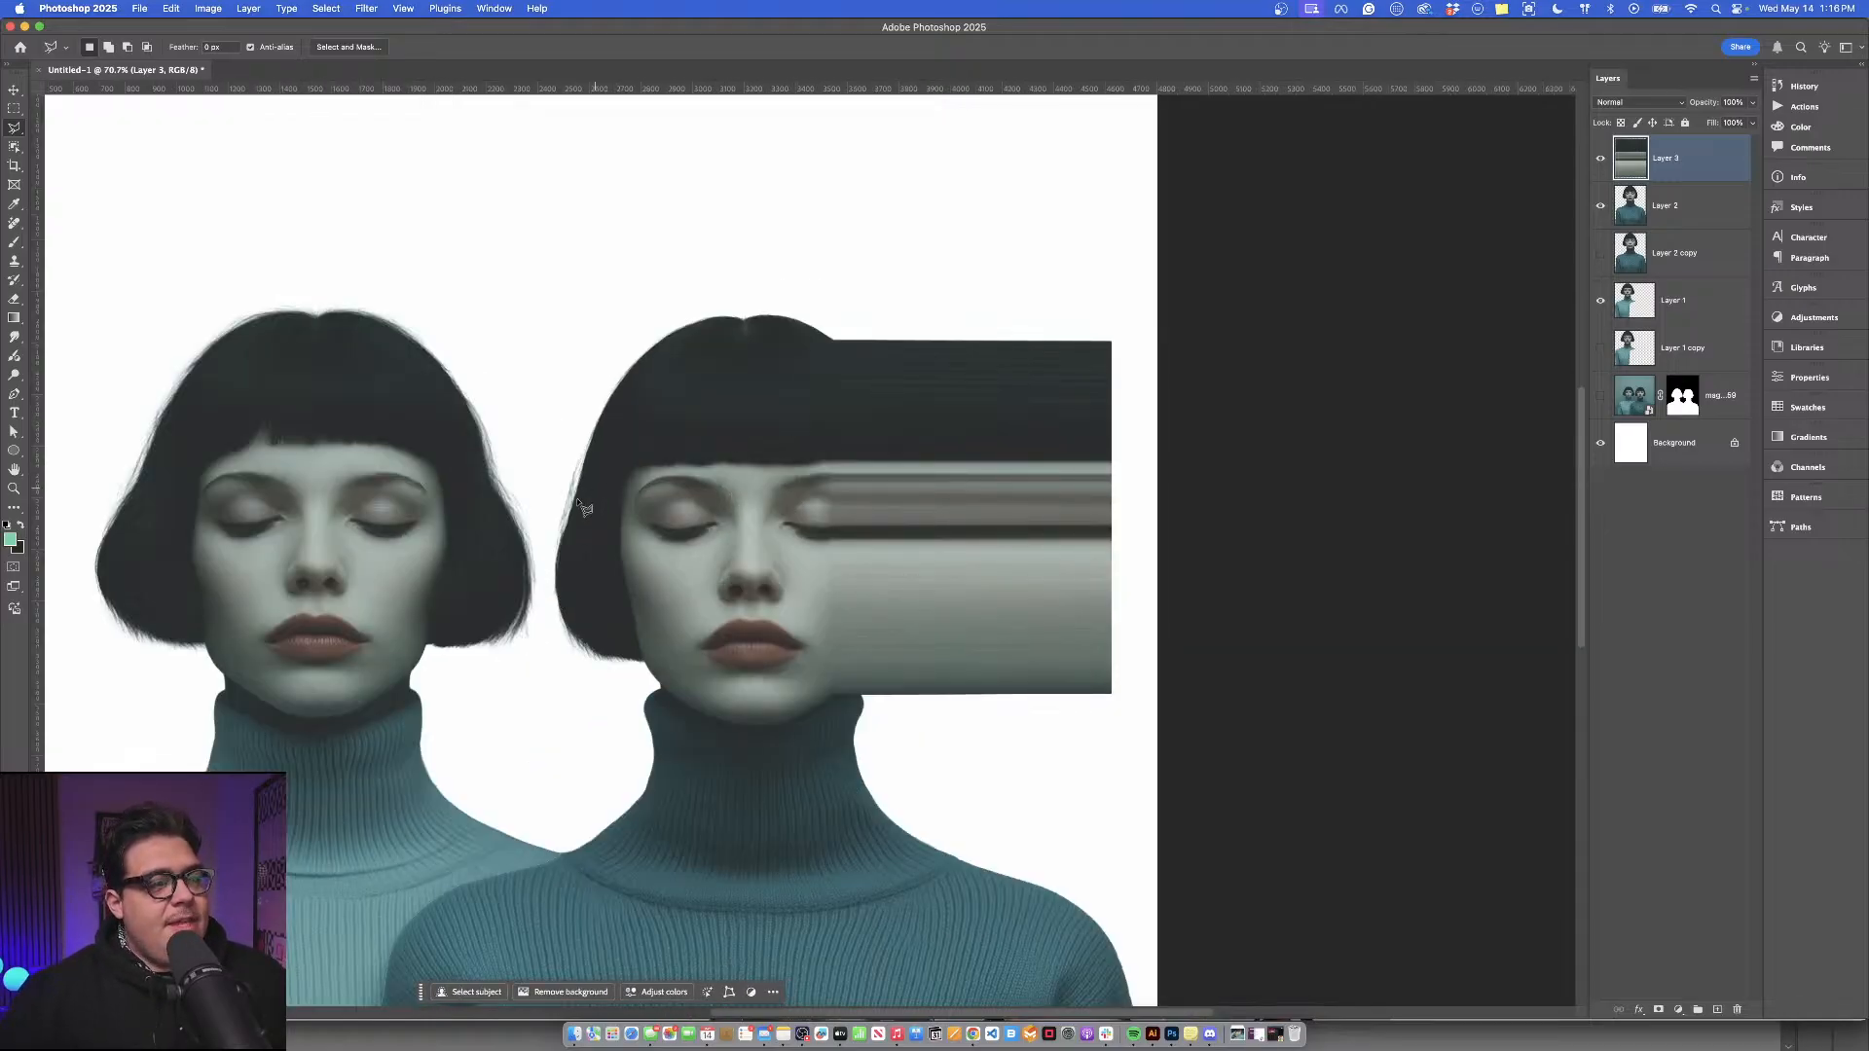
Open the Liquify filter on Layer 1 and frame the woman in the lighter turtleneck in its preview.
{"action": "left_click_drag", "start_coordinate": [361, 544], "coordinate": [694, 471]}
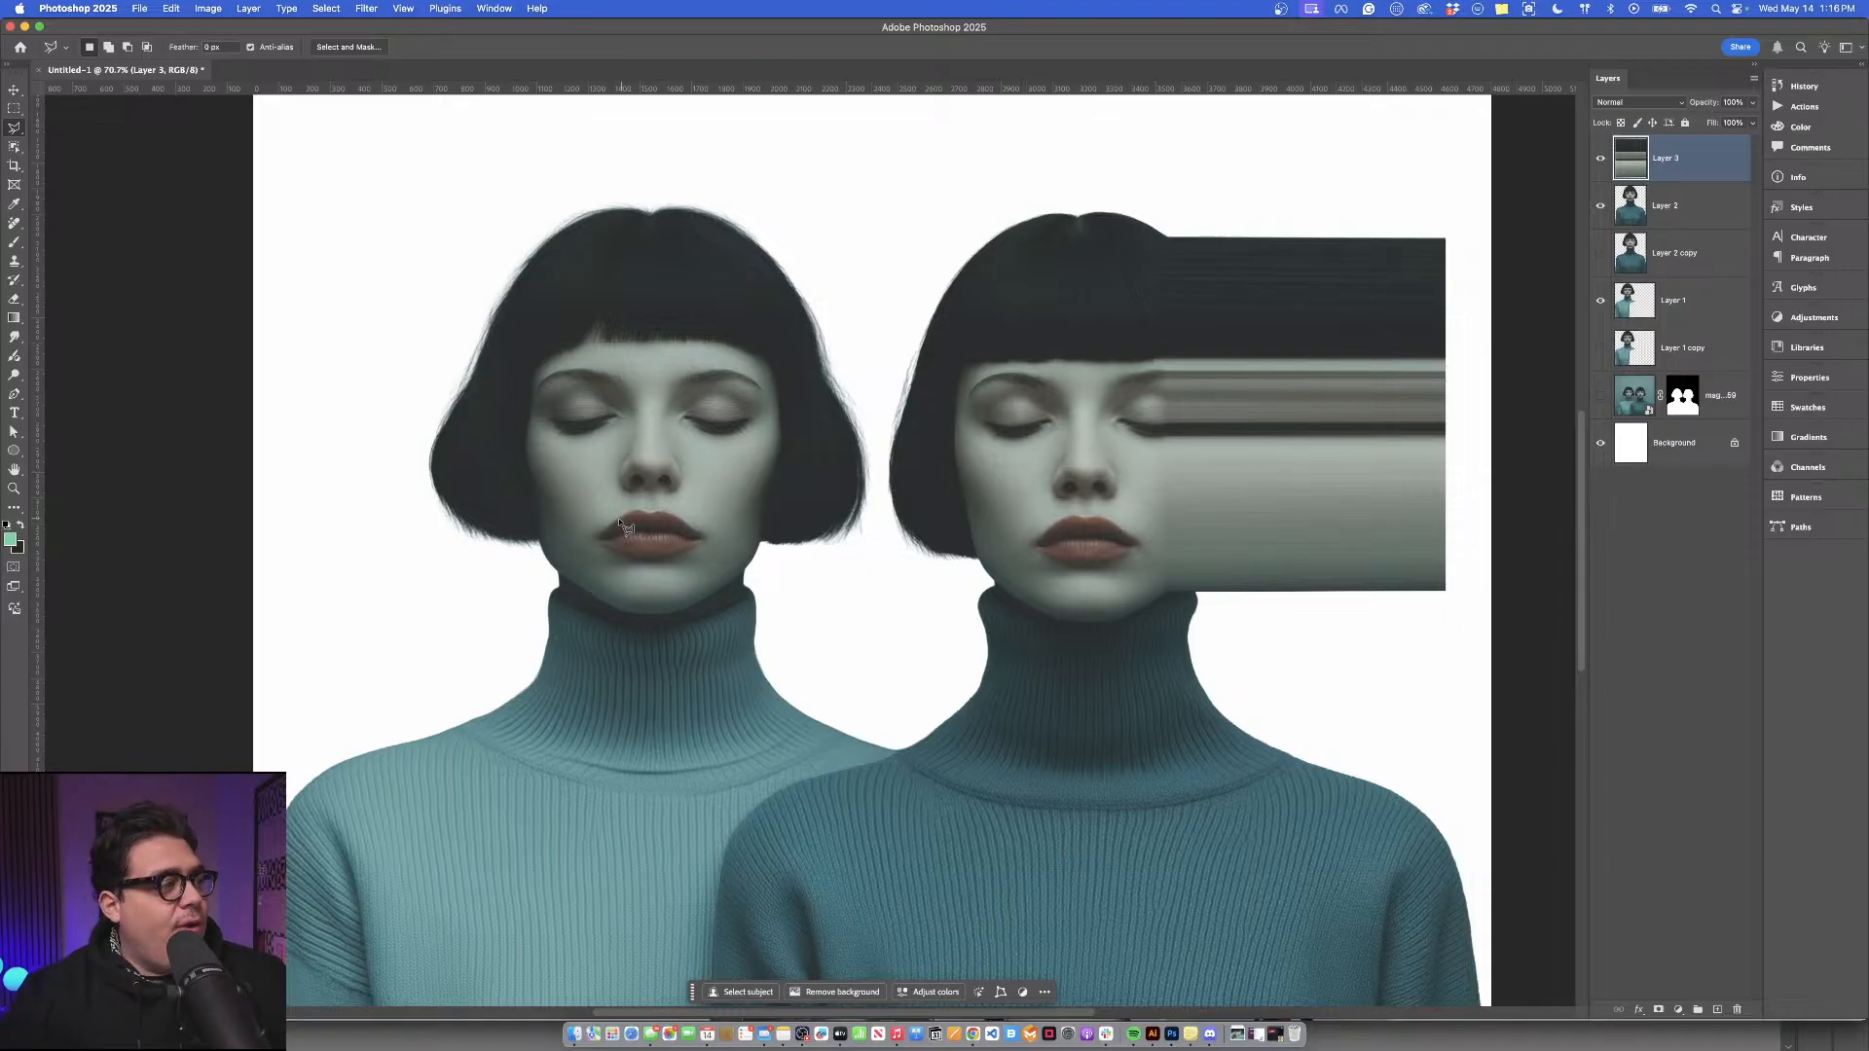
{"action": "left_click", "coordinate": [1664, 302]}
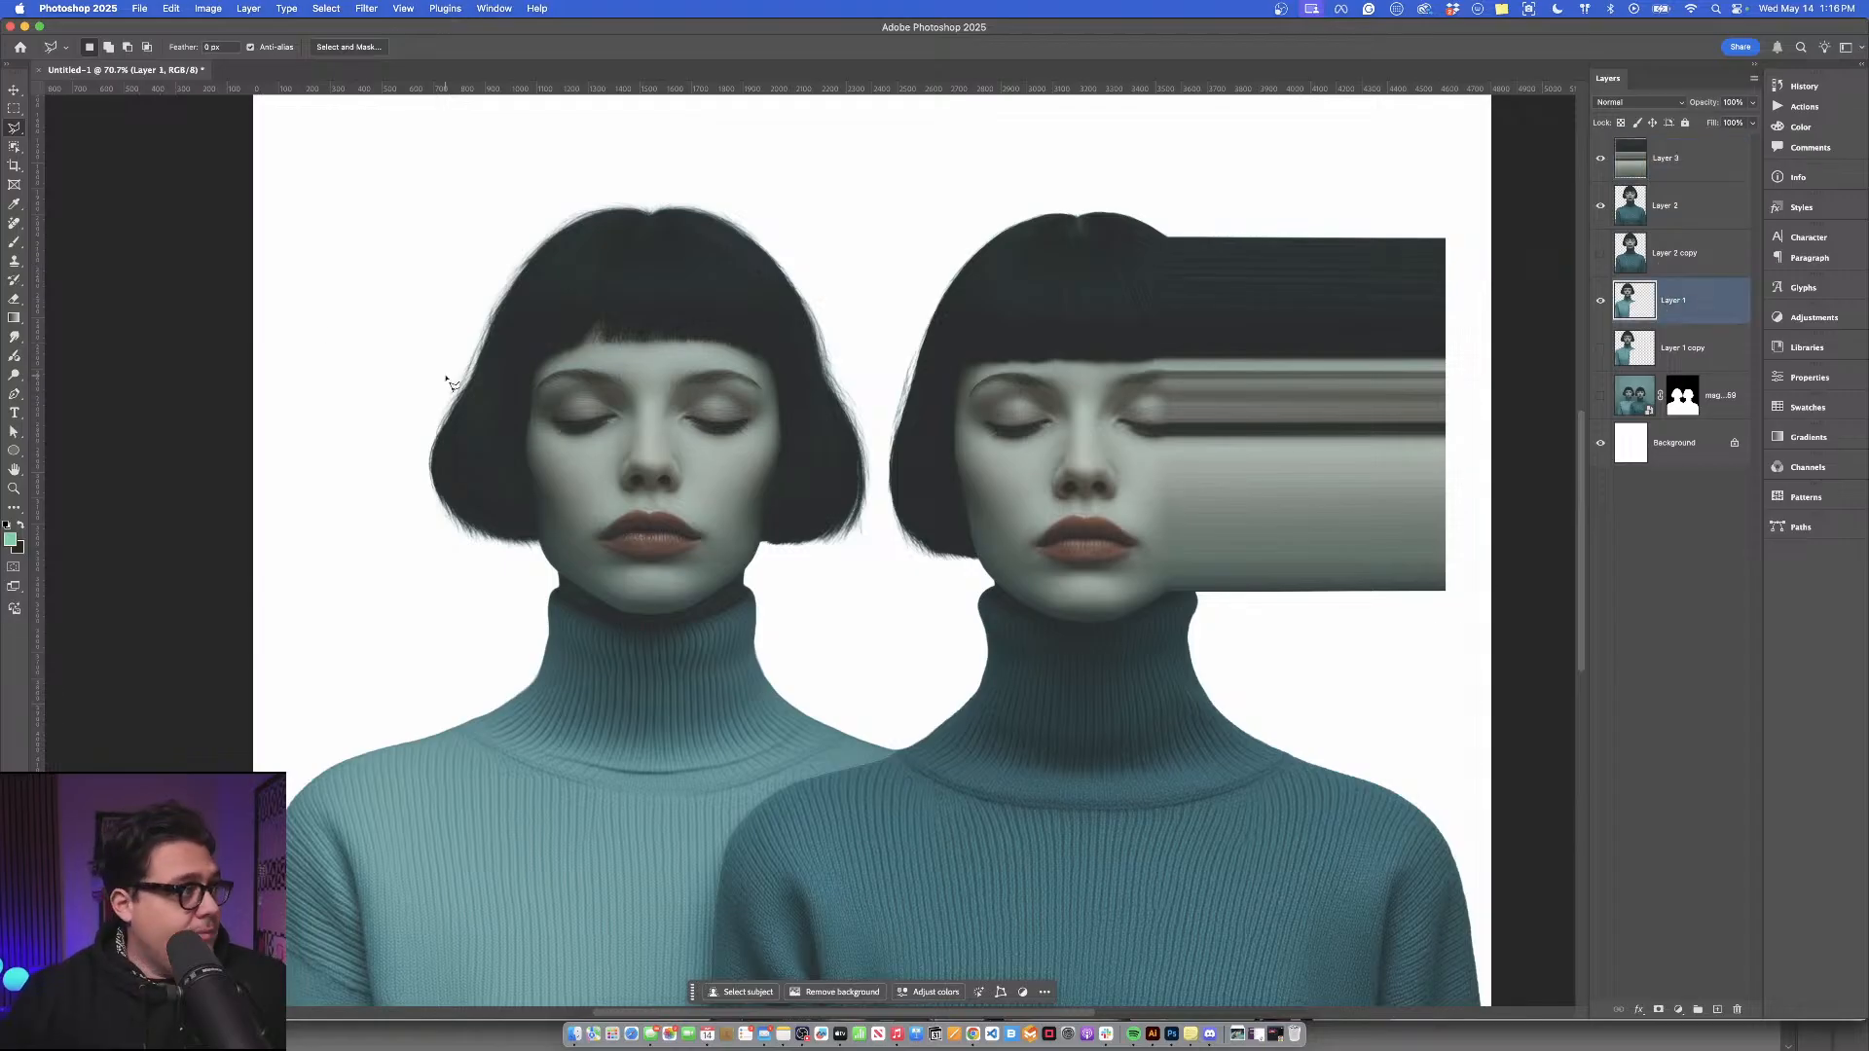
{"action": "left_click", "coordinate": [15, 108]}
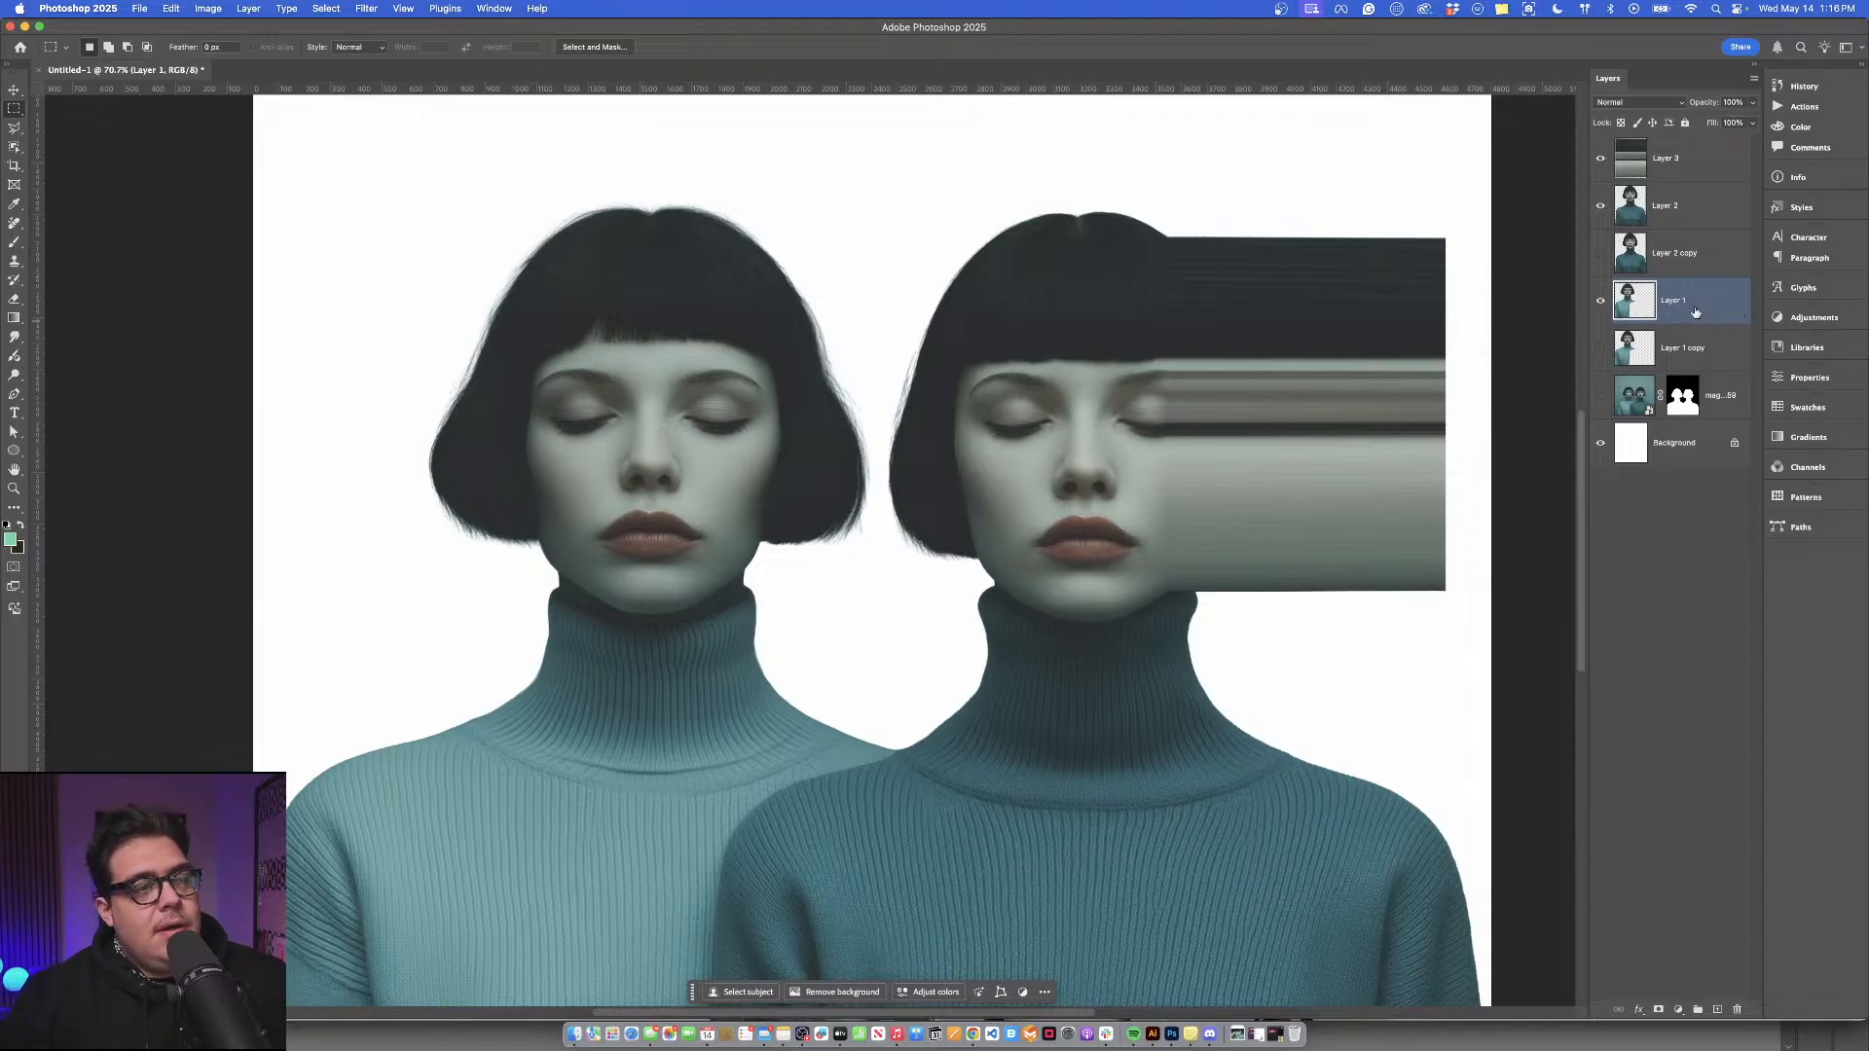
{"action": "left_click", "coordinate": [360, 8]}
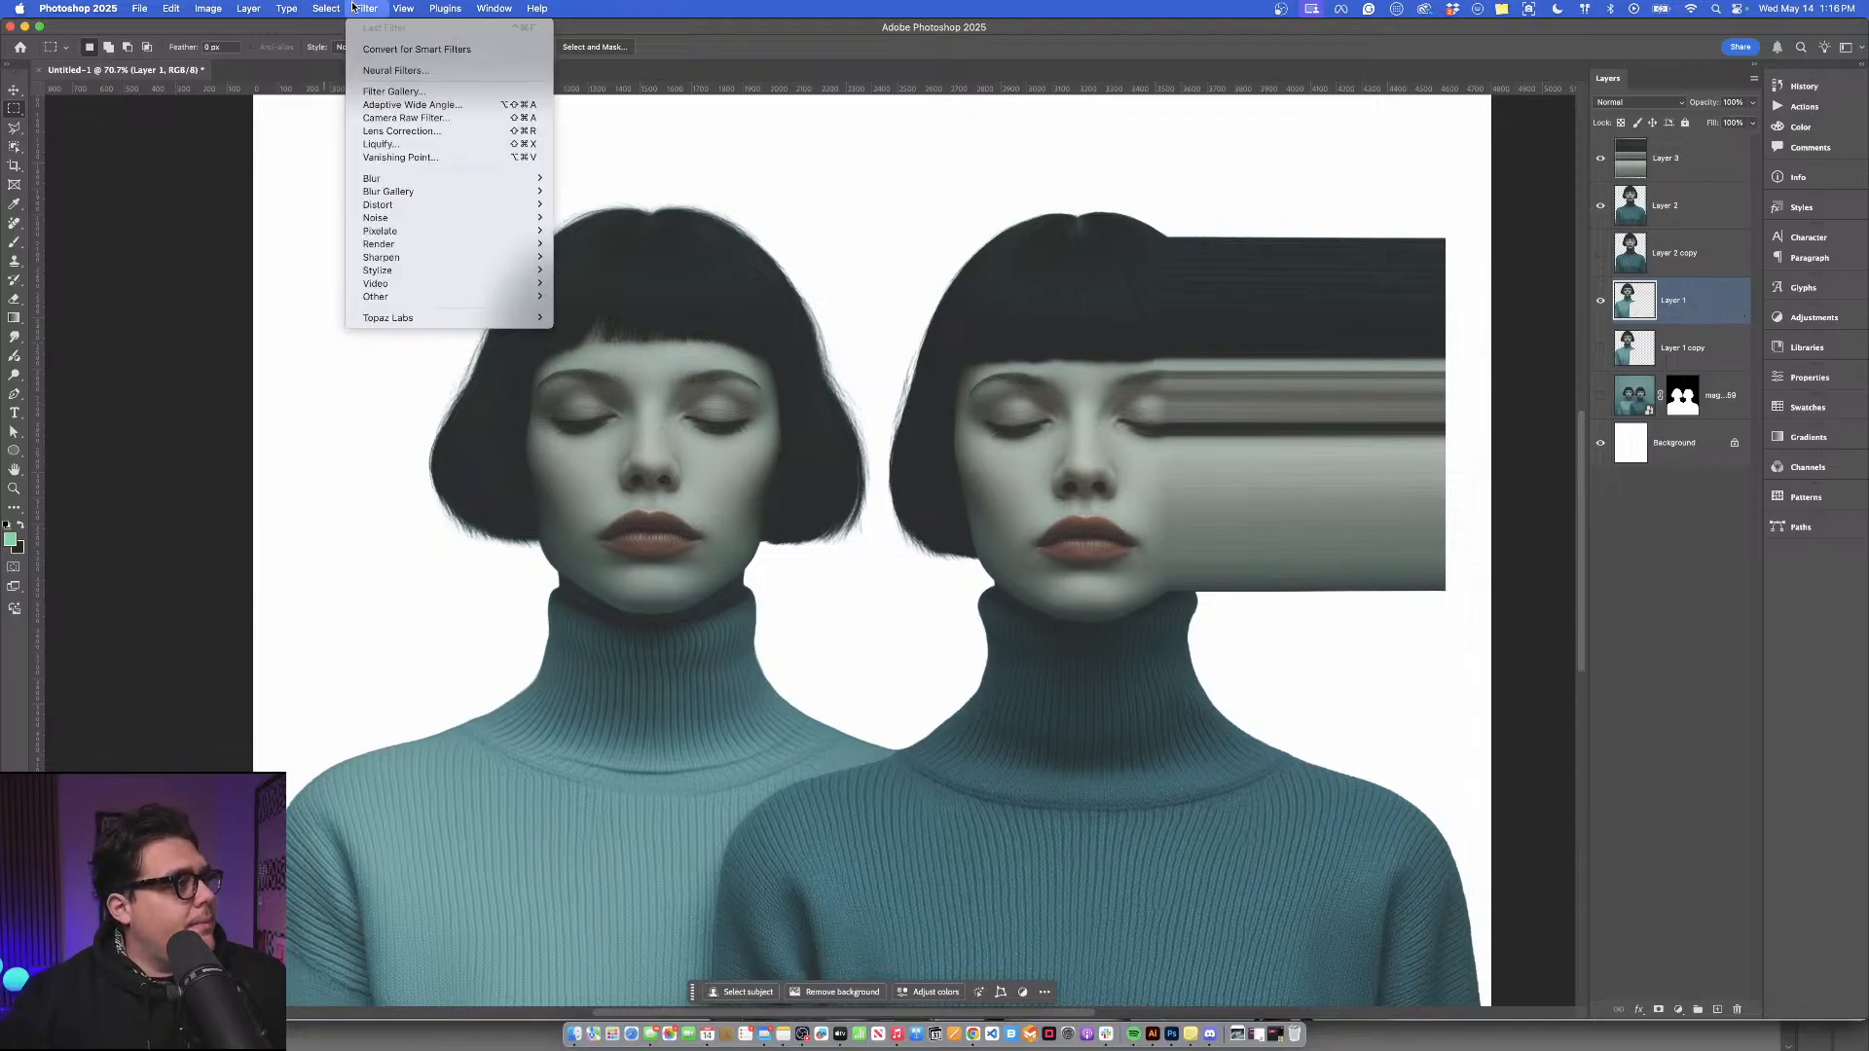
{"action": "left_click", "coordinate": [386, 148]}
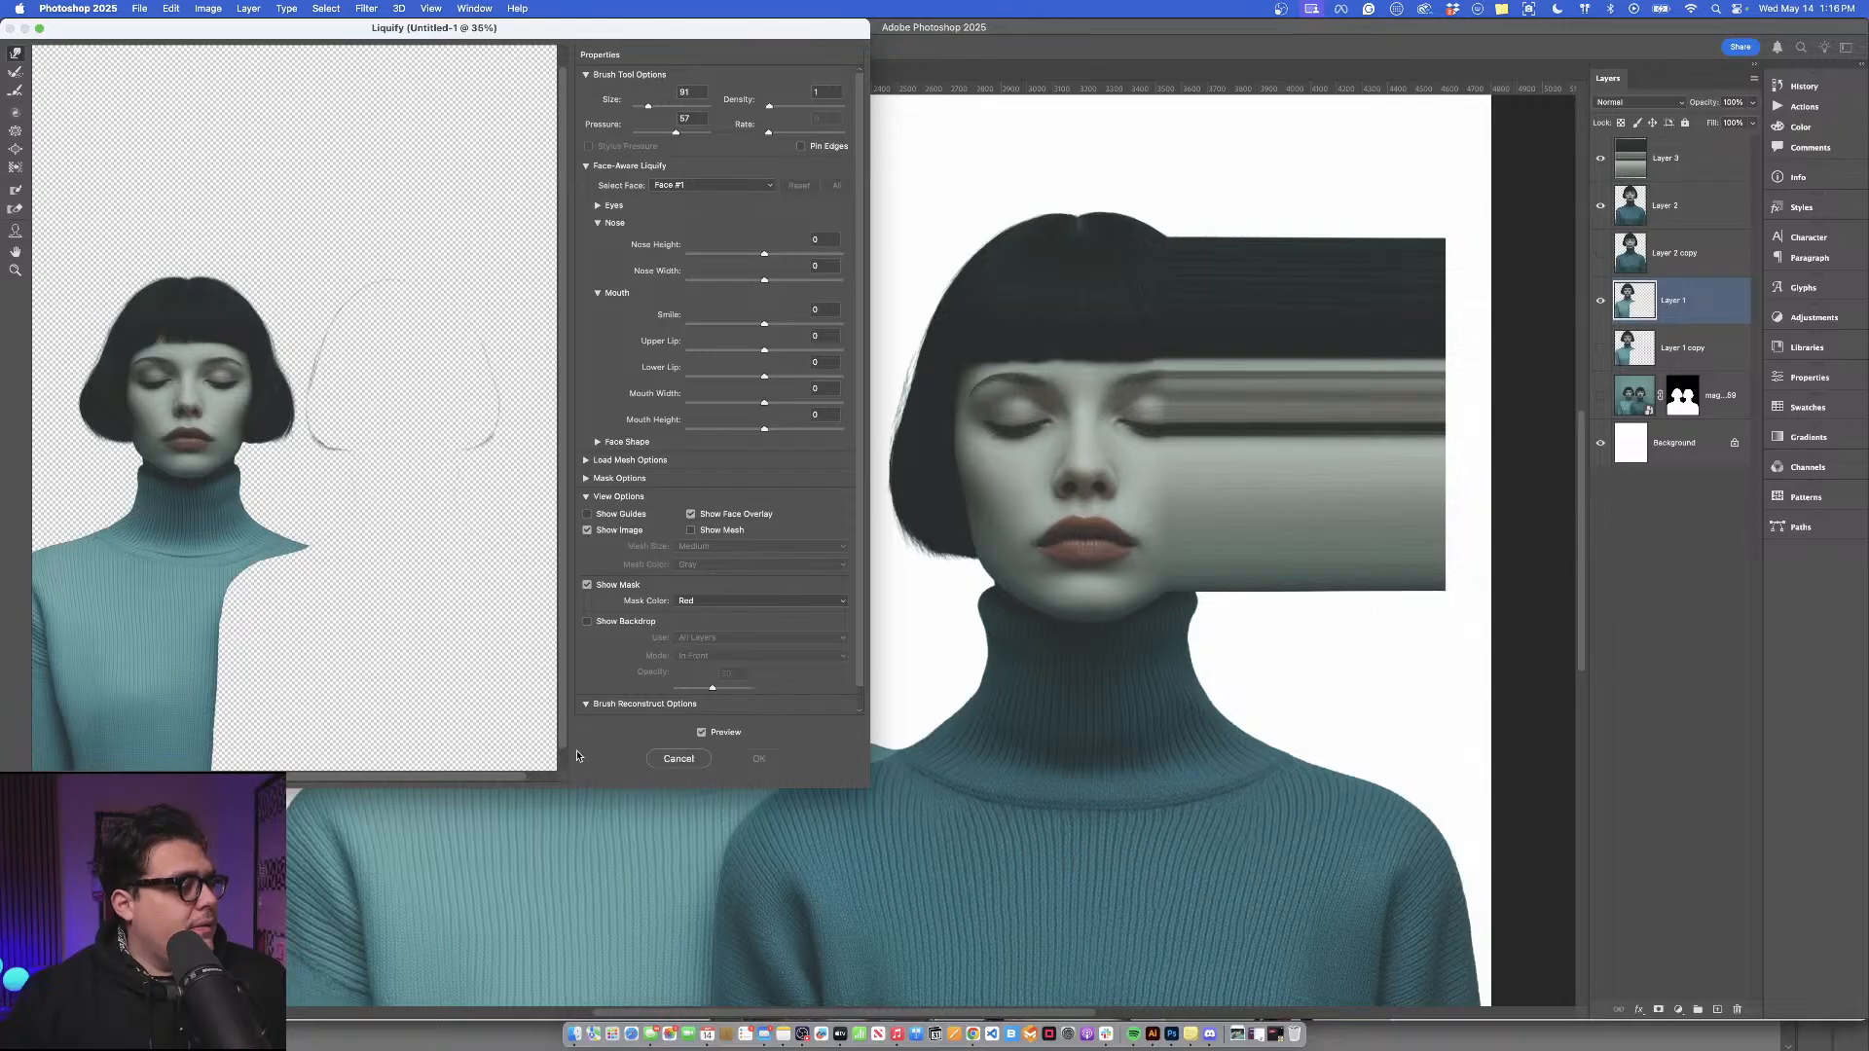
{"action": "left_click_drag", "start_coordinate": [189, 472], "coordinate": [228, 494]}
{"action": "key", "text": "super+plus"}
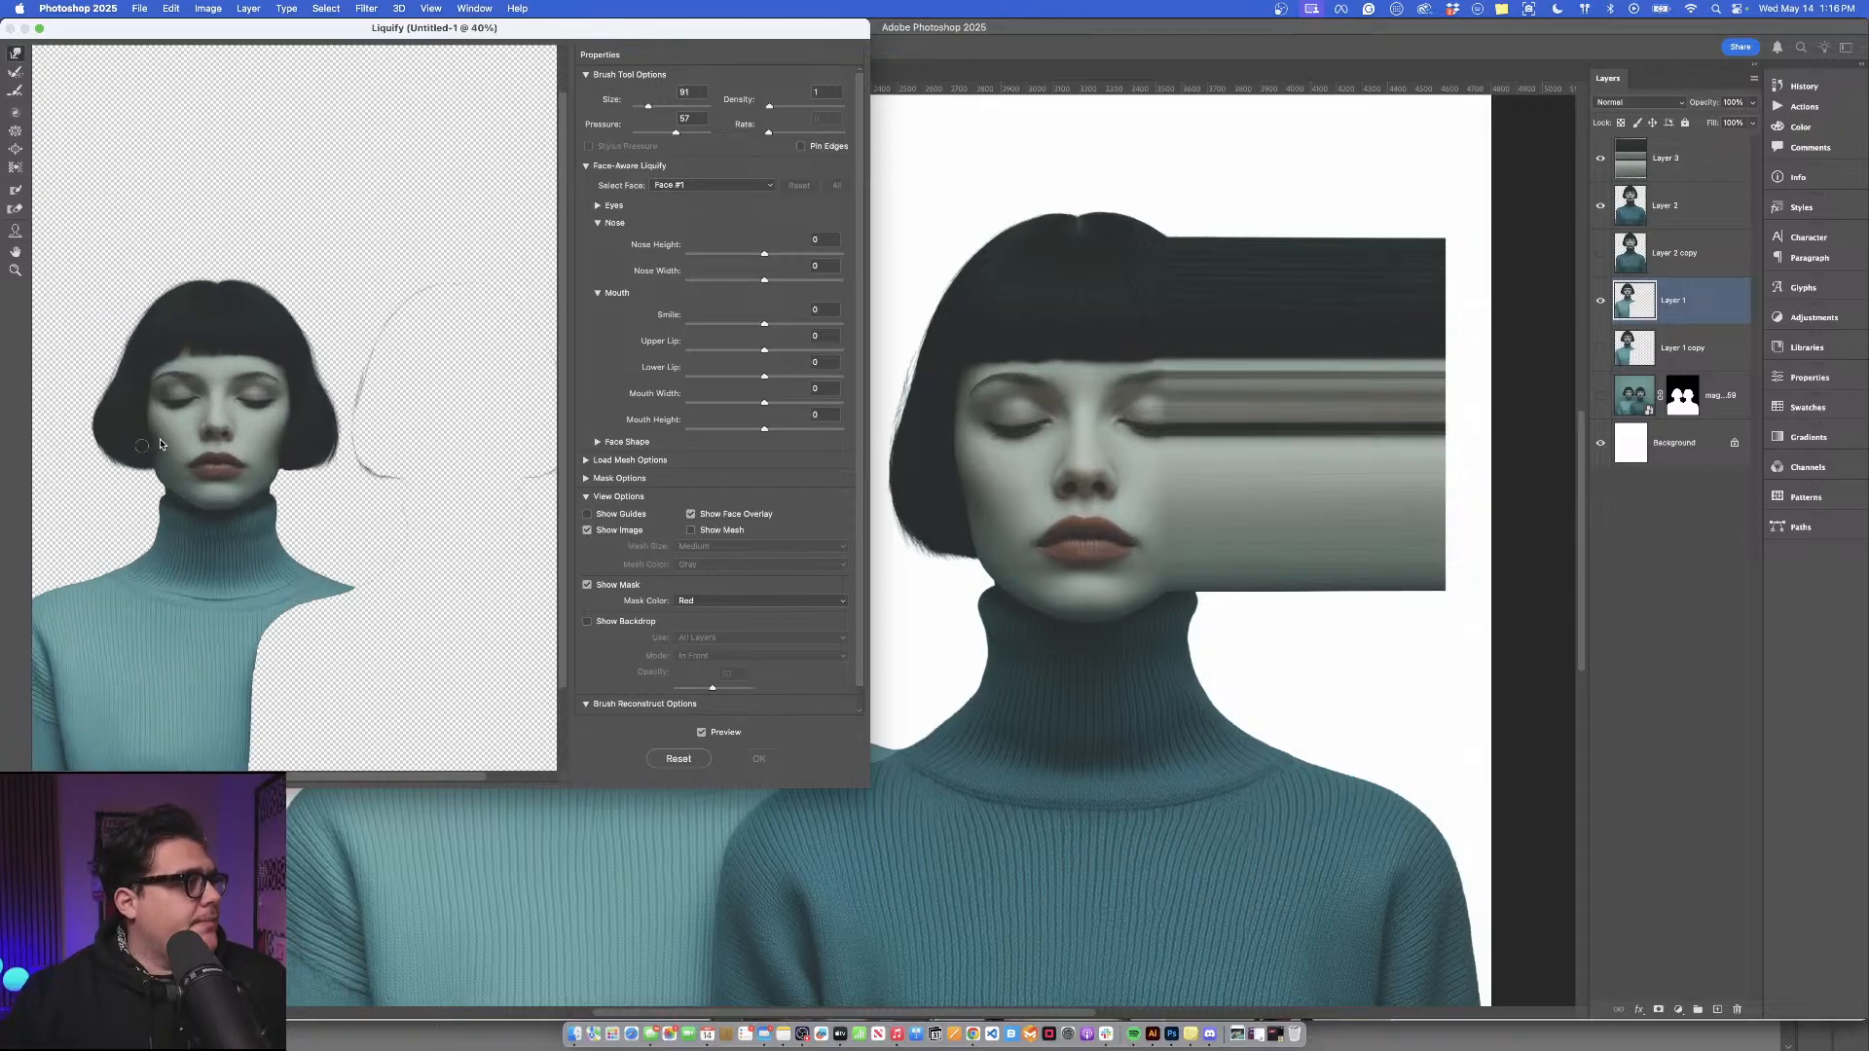
{"action": "mouse_move", "coordinate": [323, 455]}
{"action": "left_mouse_down"}
{"action": "mouse_move", "coordinate": [360, 504]}
{"action": "mouse_move", "coordinate": [373, 473]}
{"action": "left_mouse_up"}
{"action": "key", "text": "super+plus"}
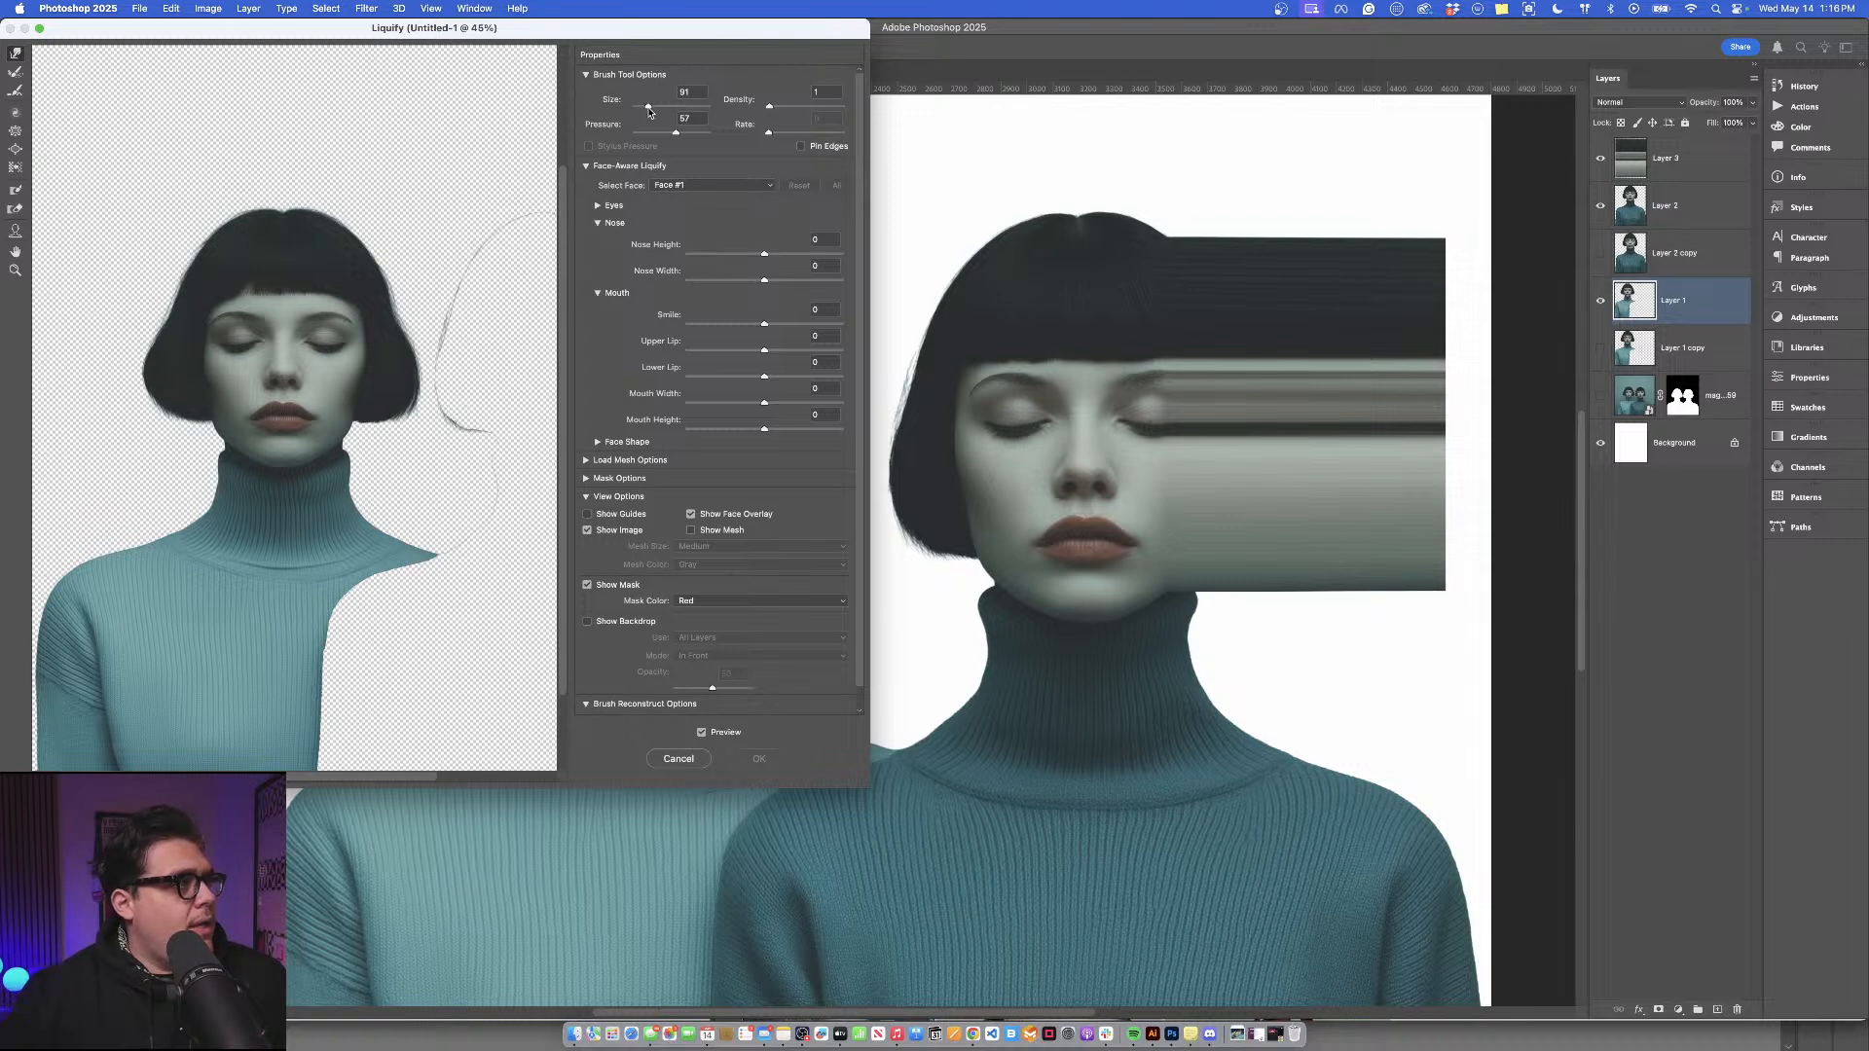
Set the Liquify brush size to 127, raise its pressure, and smear the woman's outer eye area and hair outward.
{"action": "left_click_drag", "start_coordinate": [643, 113], "coordinate": [639, 113]}
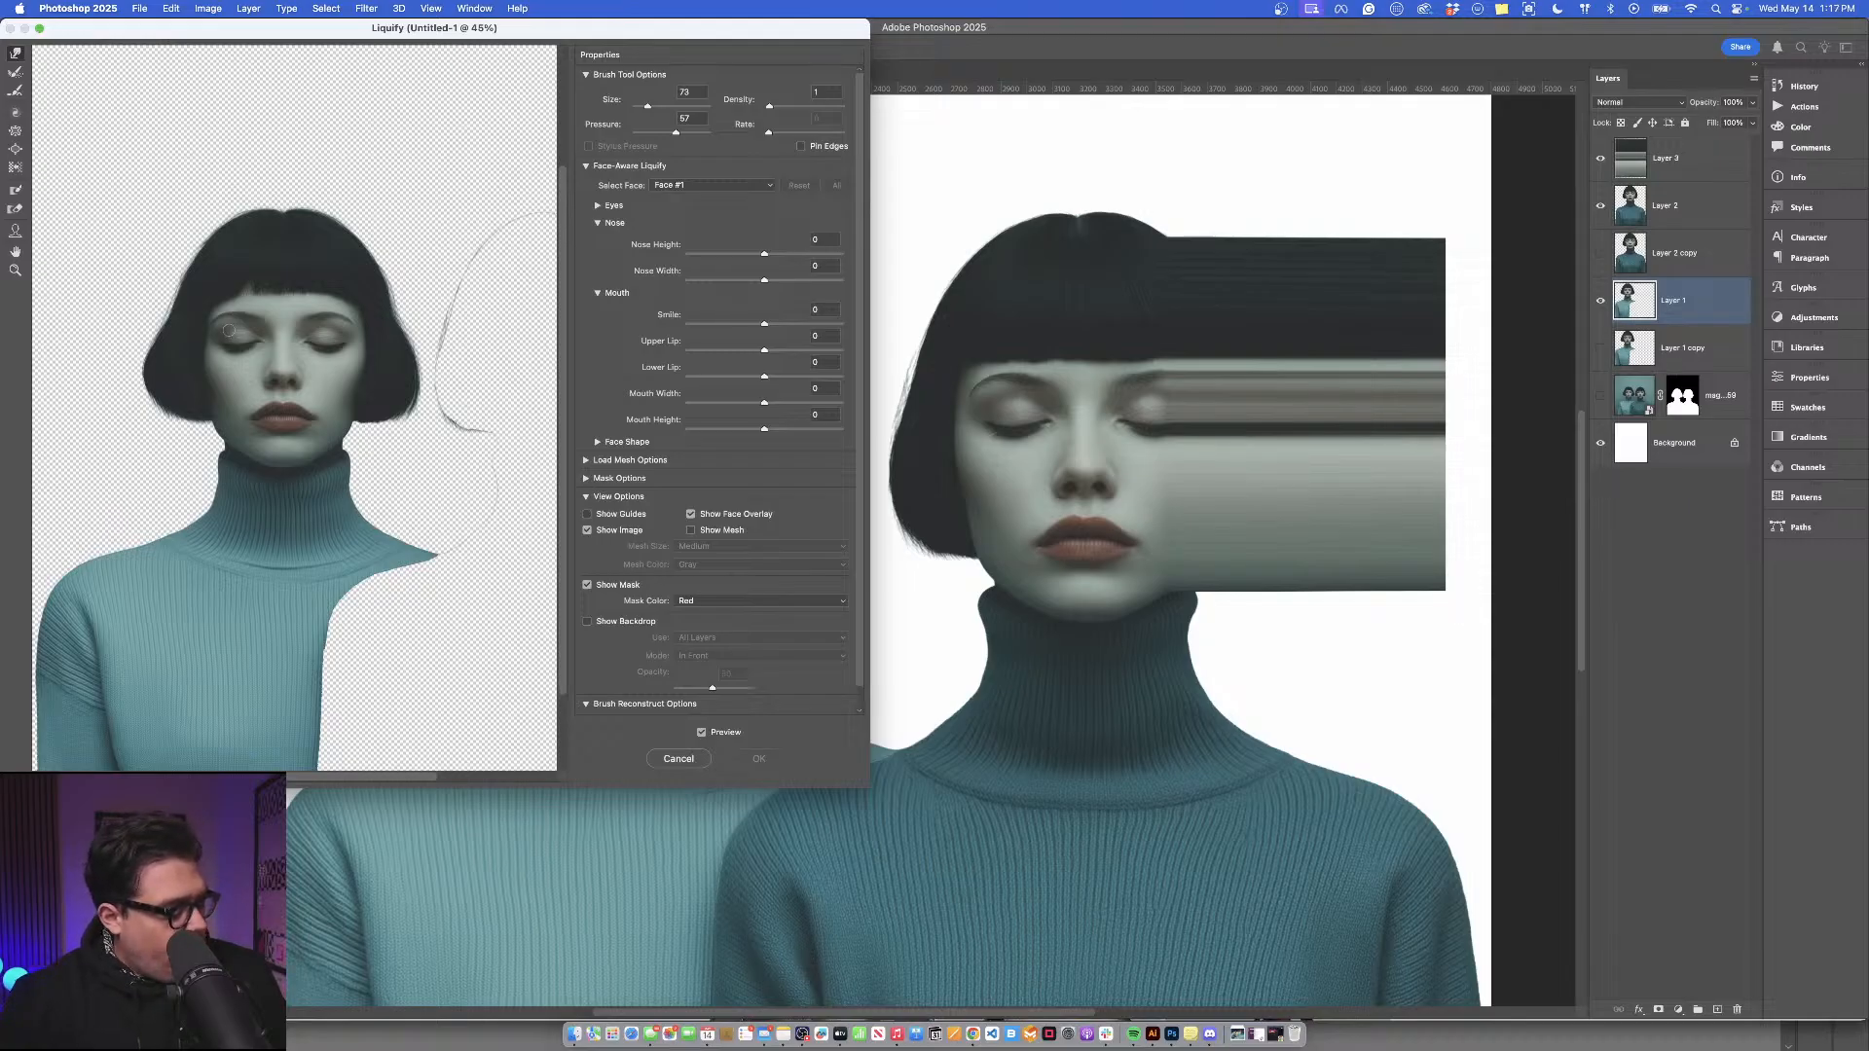
{"action": "left_click_drag", "start_coordinate": [225, 335], "coordinate": [195, 272]}
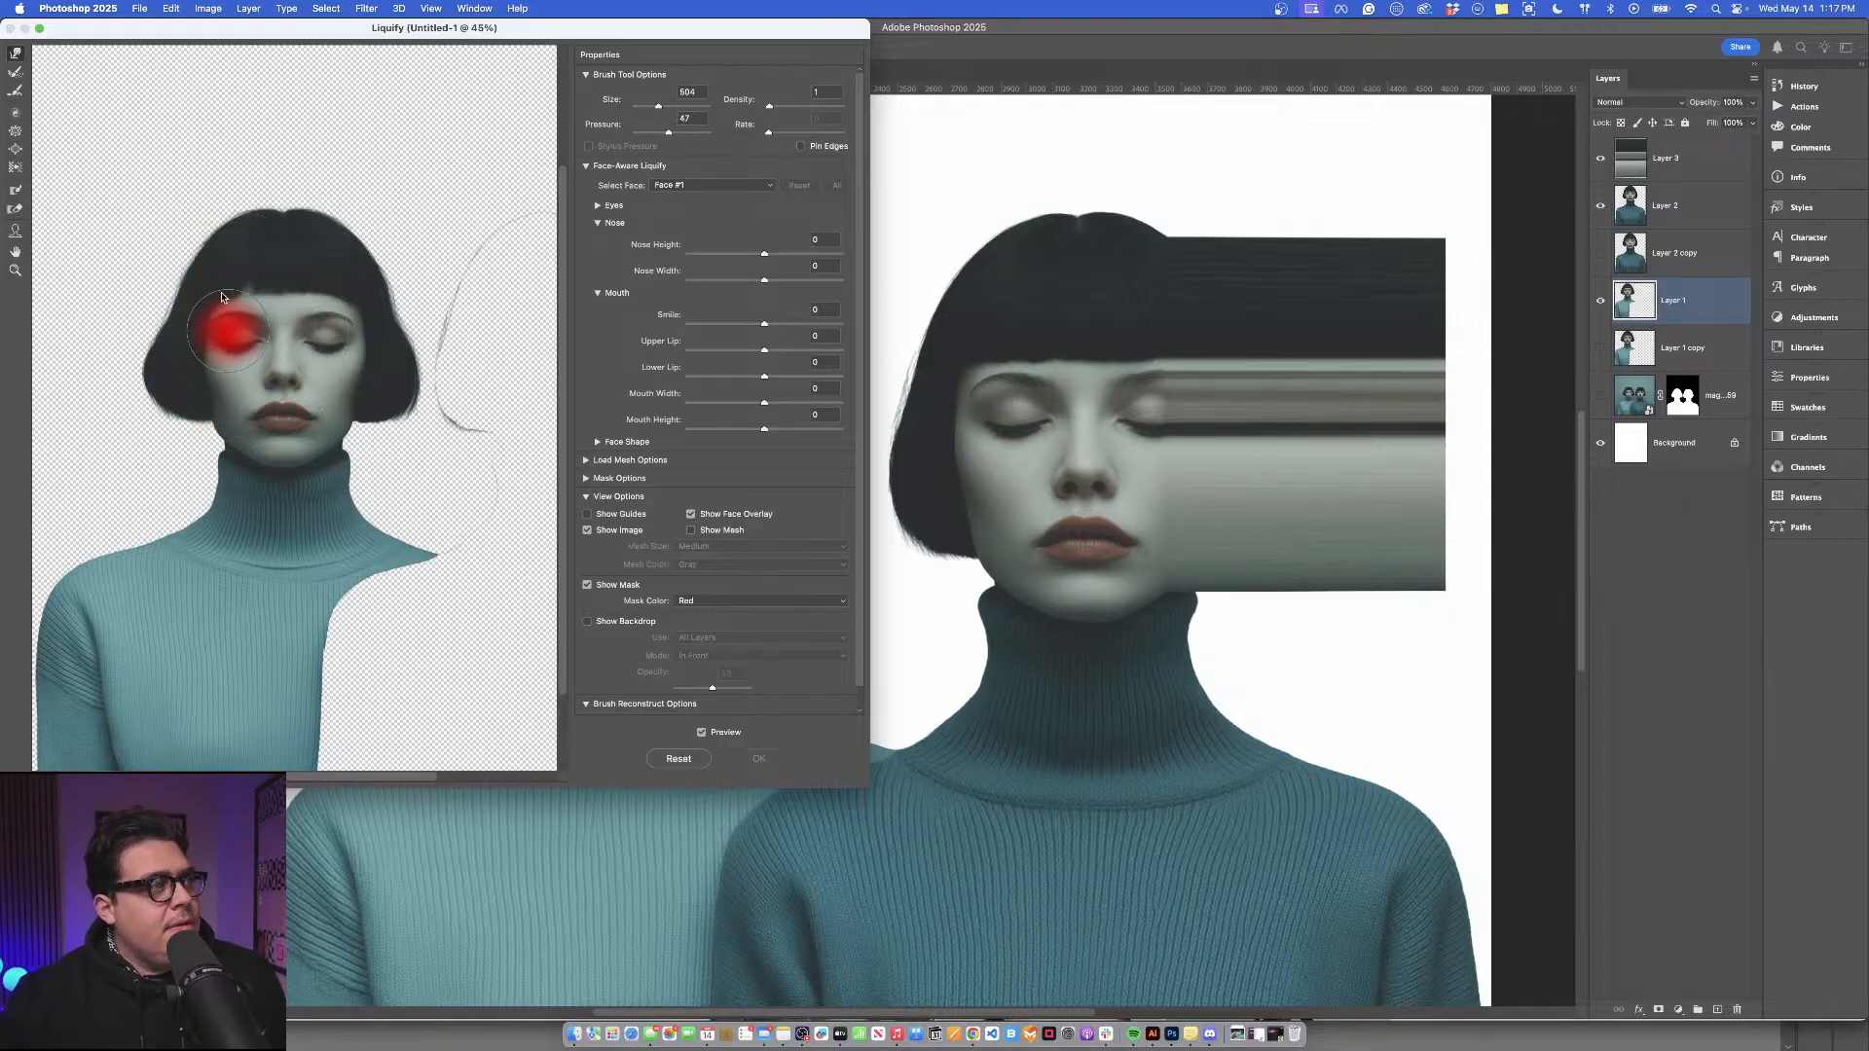
{"action": "left_click_drag", "start_coordinate": [212, 350], "coordinate": [185, 339]}
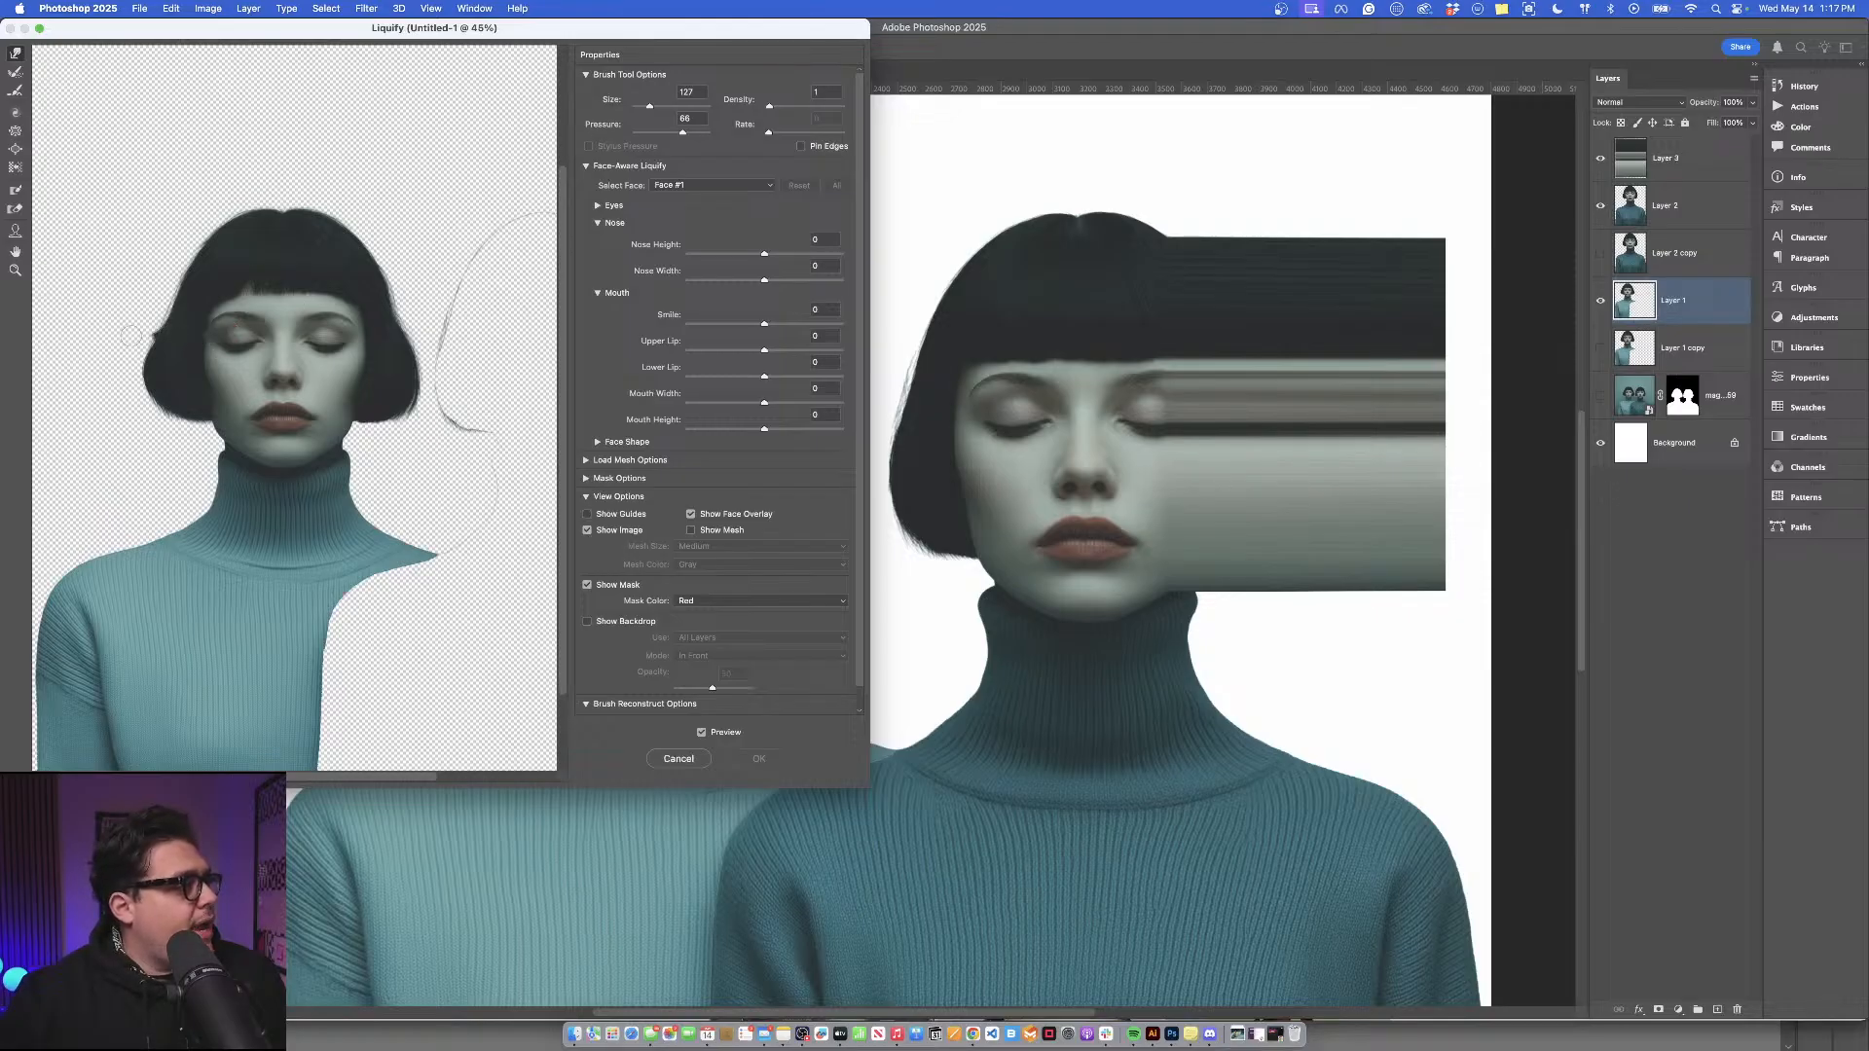
{"action": "left_click_drag", "start_coordinate": [682, 133], "coordinate": [701, 137]}
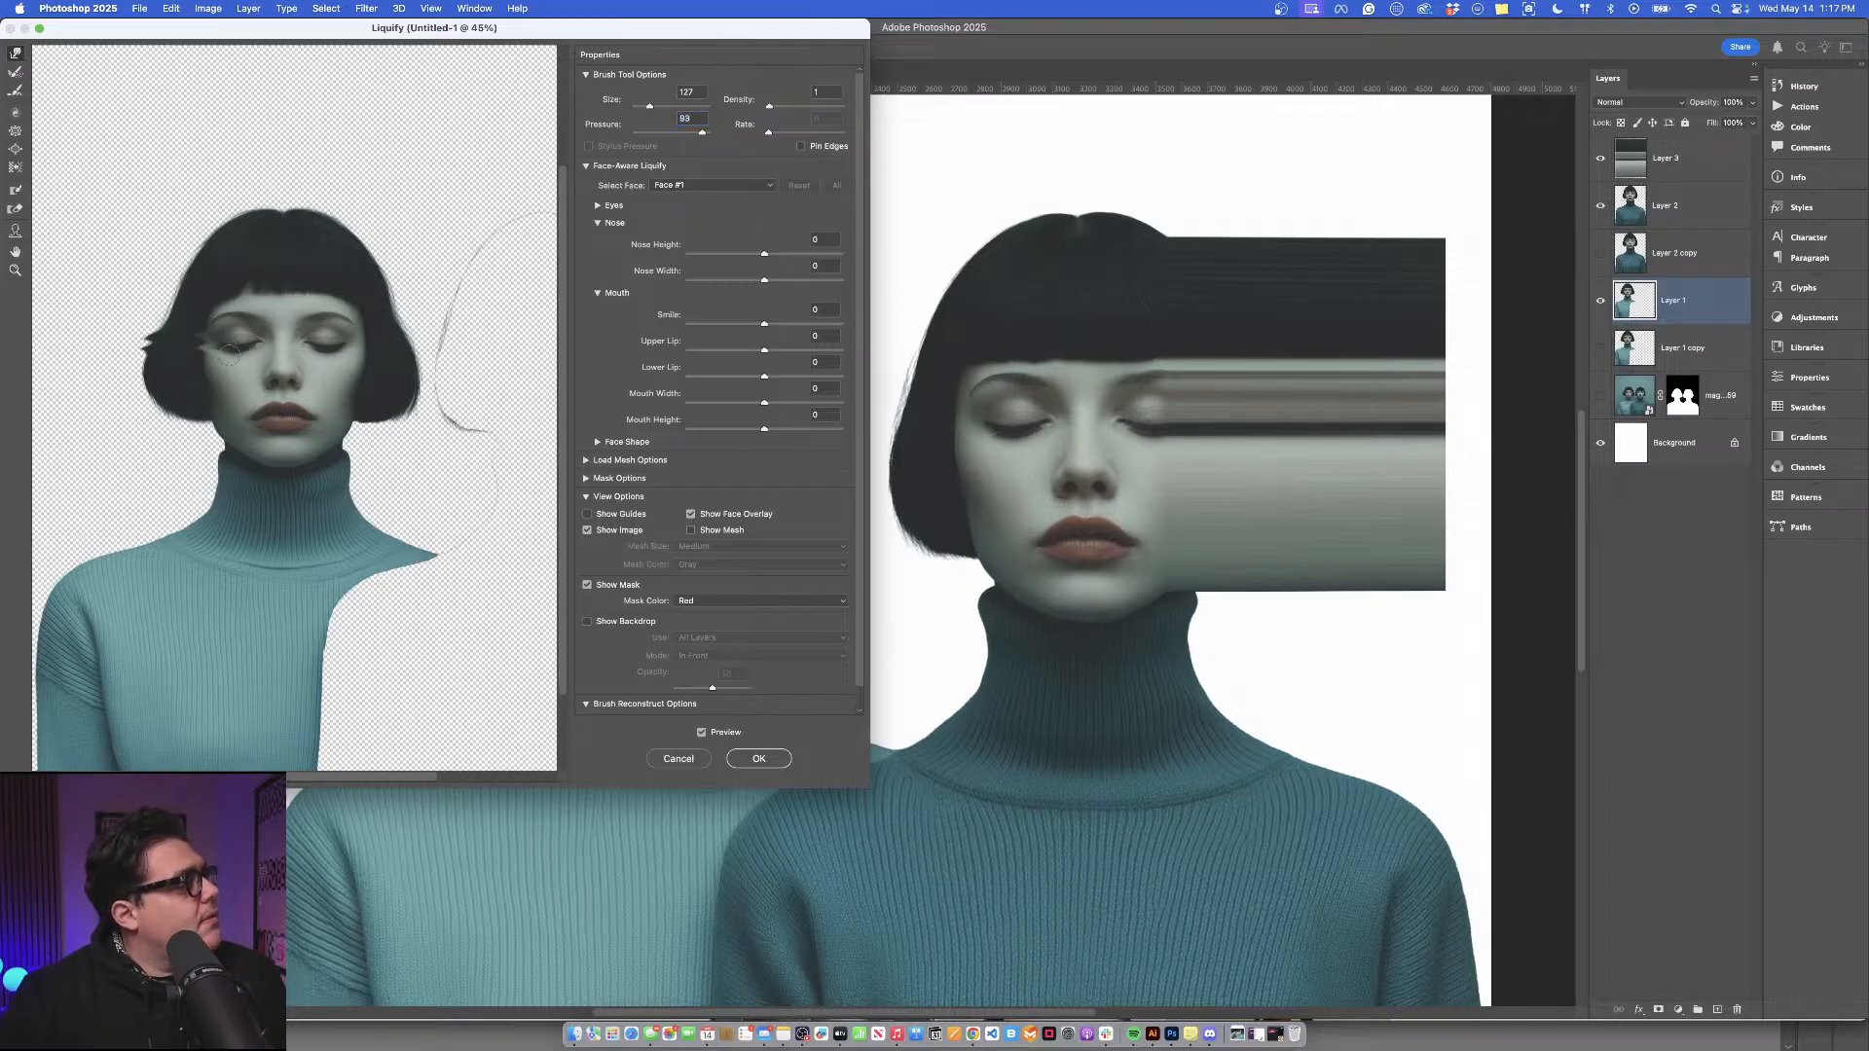
{"action": "left_click_drag", "start_coordinate": [201, 341], "coordinate": [92, 333]}
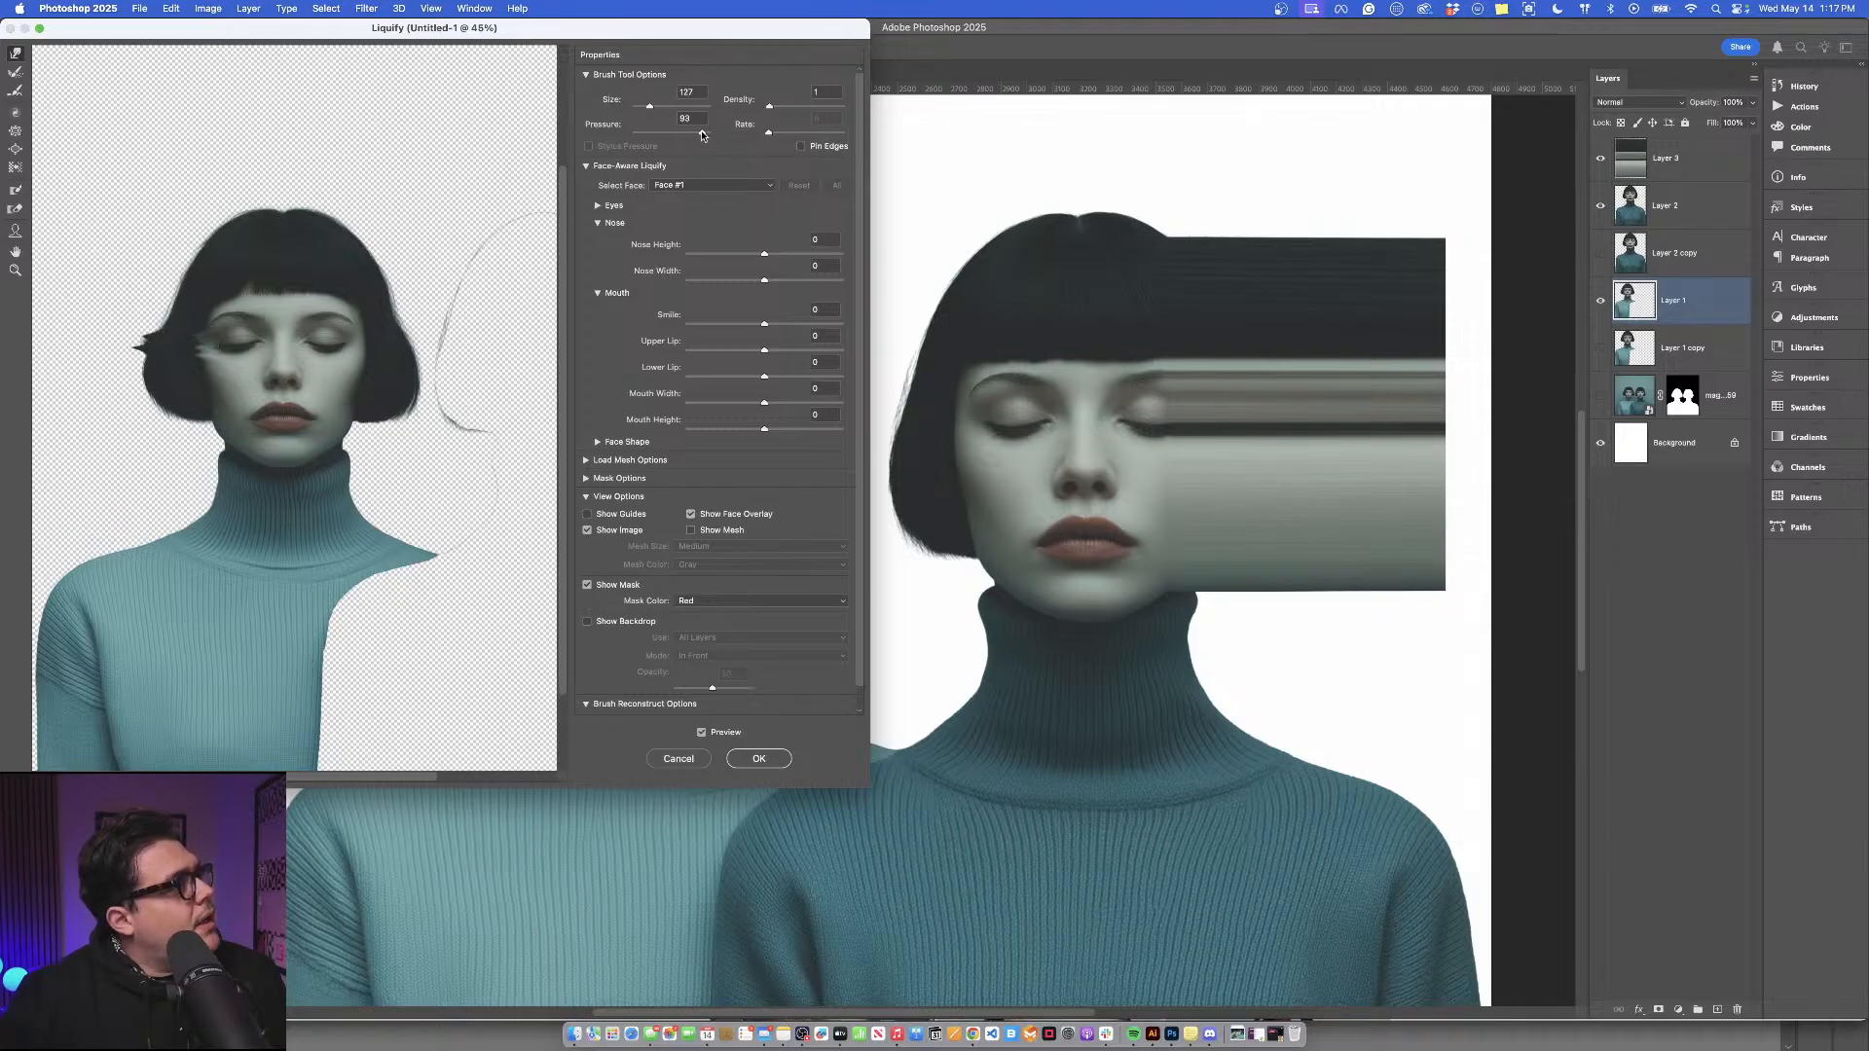
{"action": "left_click_drag", "start_coordinate": [703, 137], "coordinate": [707, 137]}
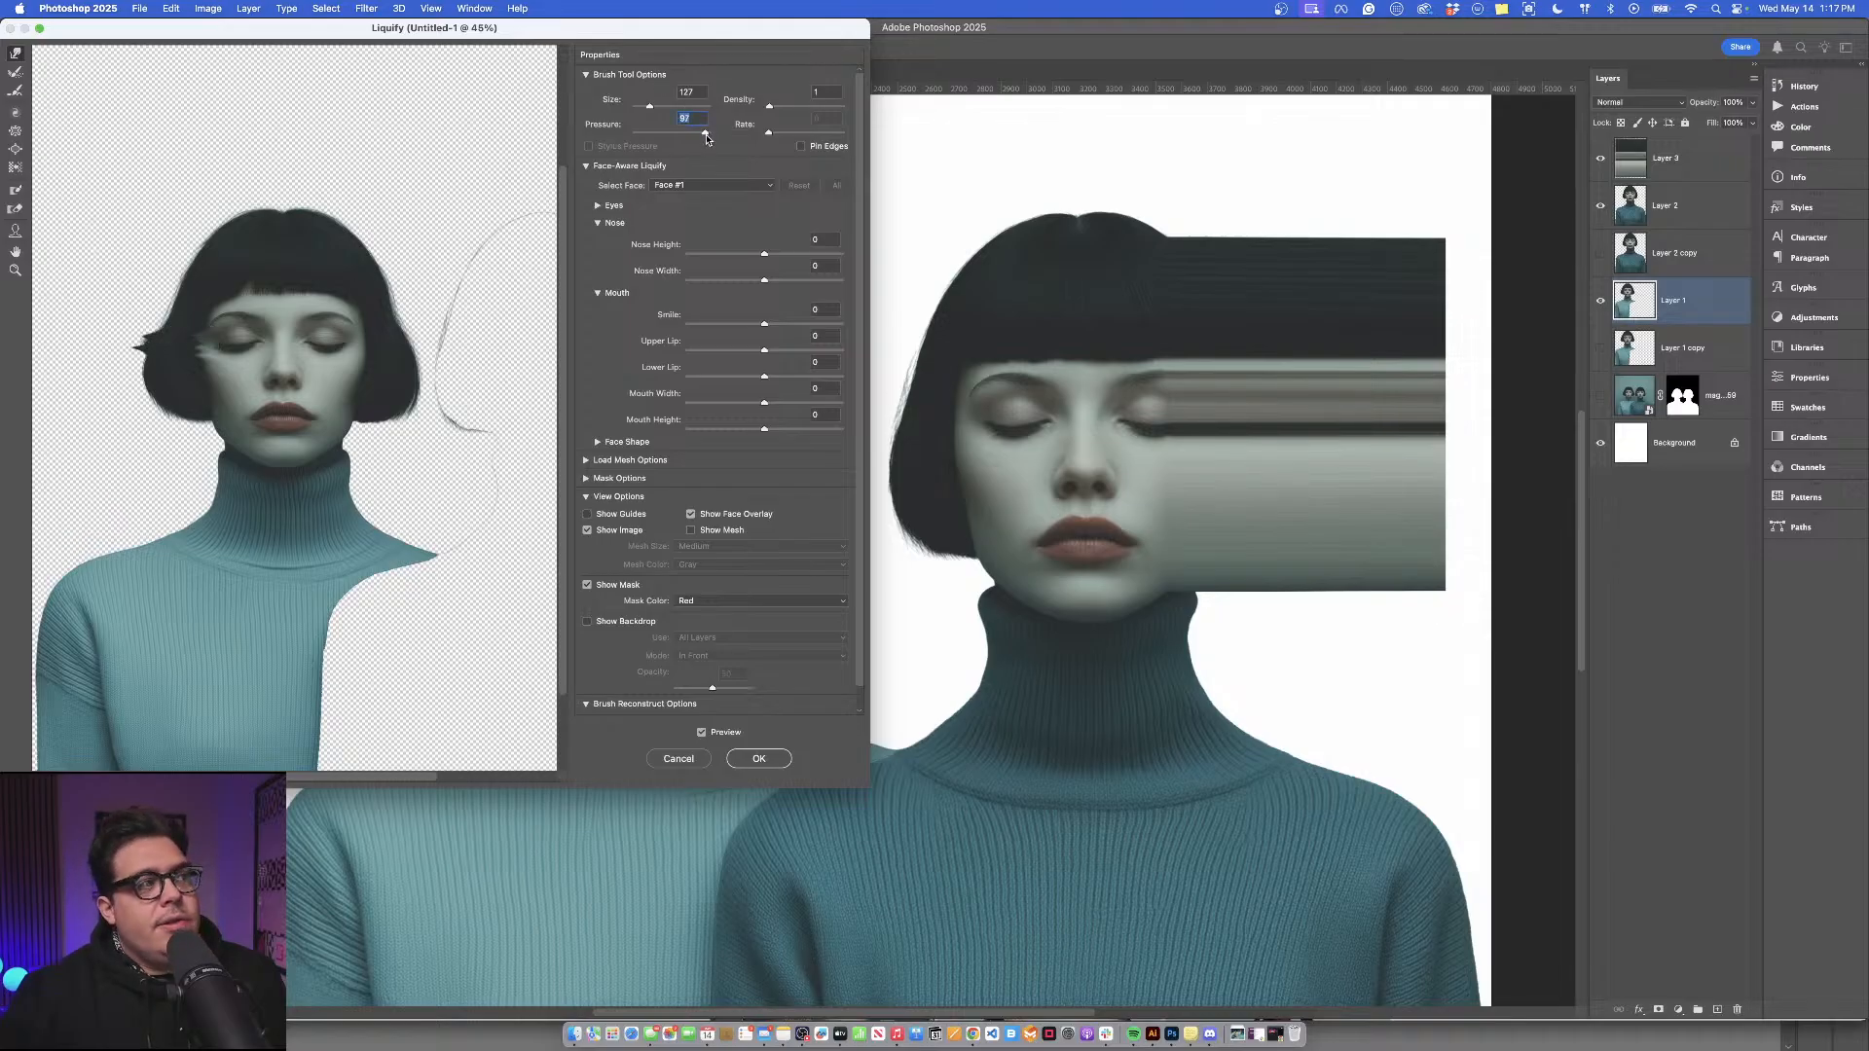